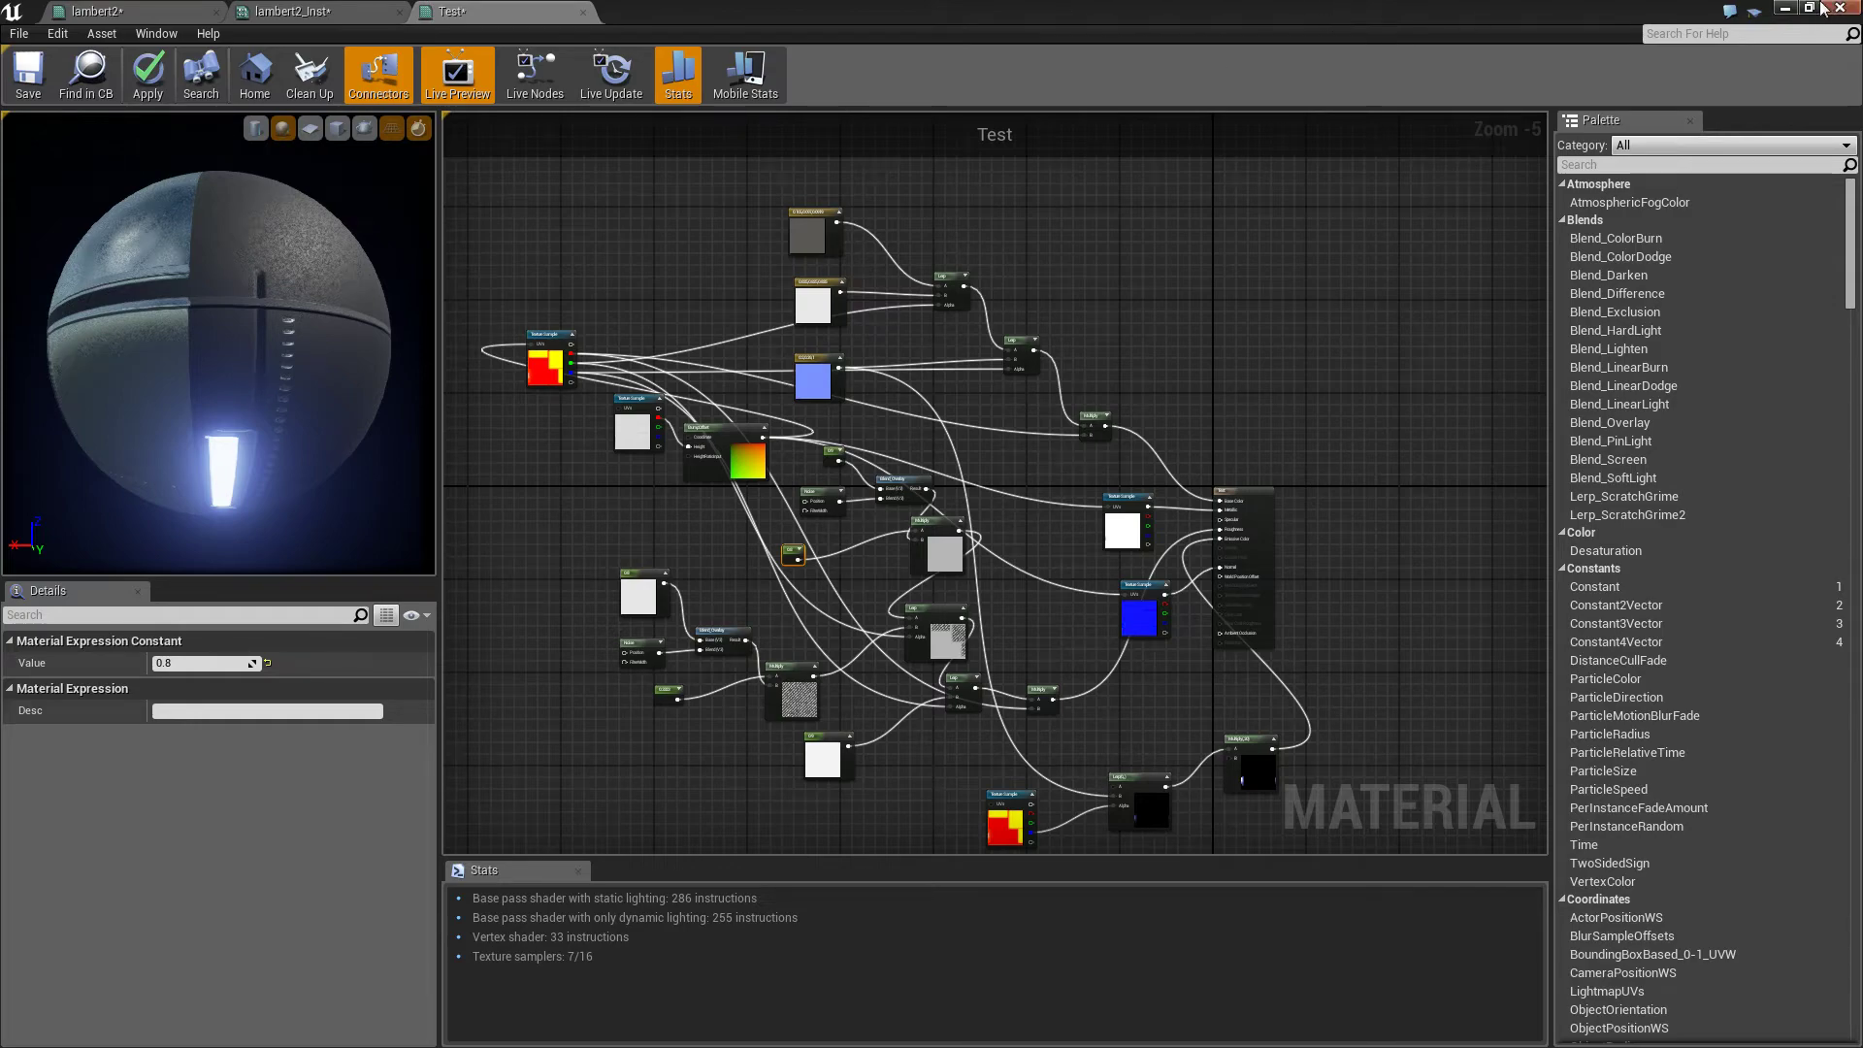
Minimise the material editor to inspect the track in the level, and open the lambert2_Inst material instance
double_click(856, 9)
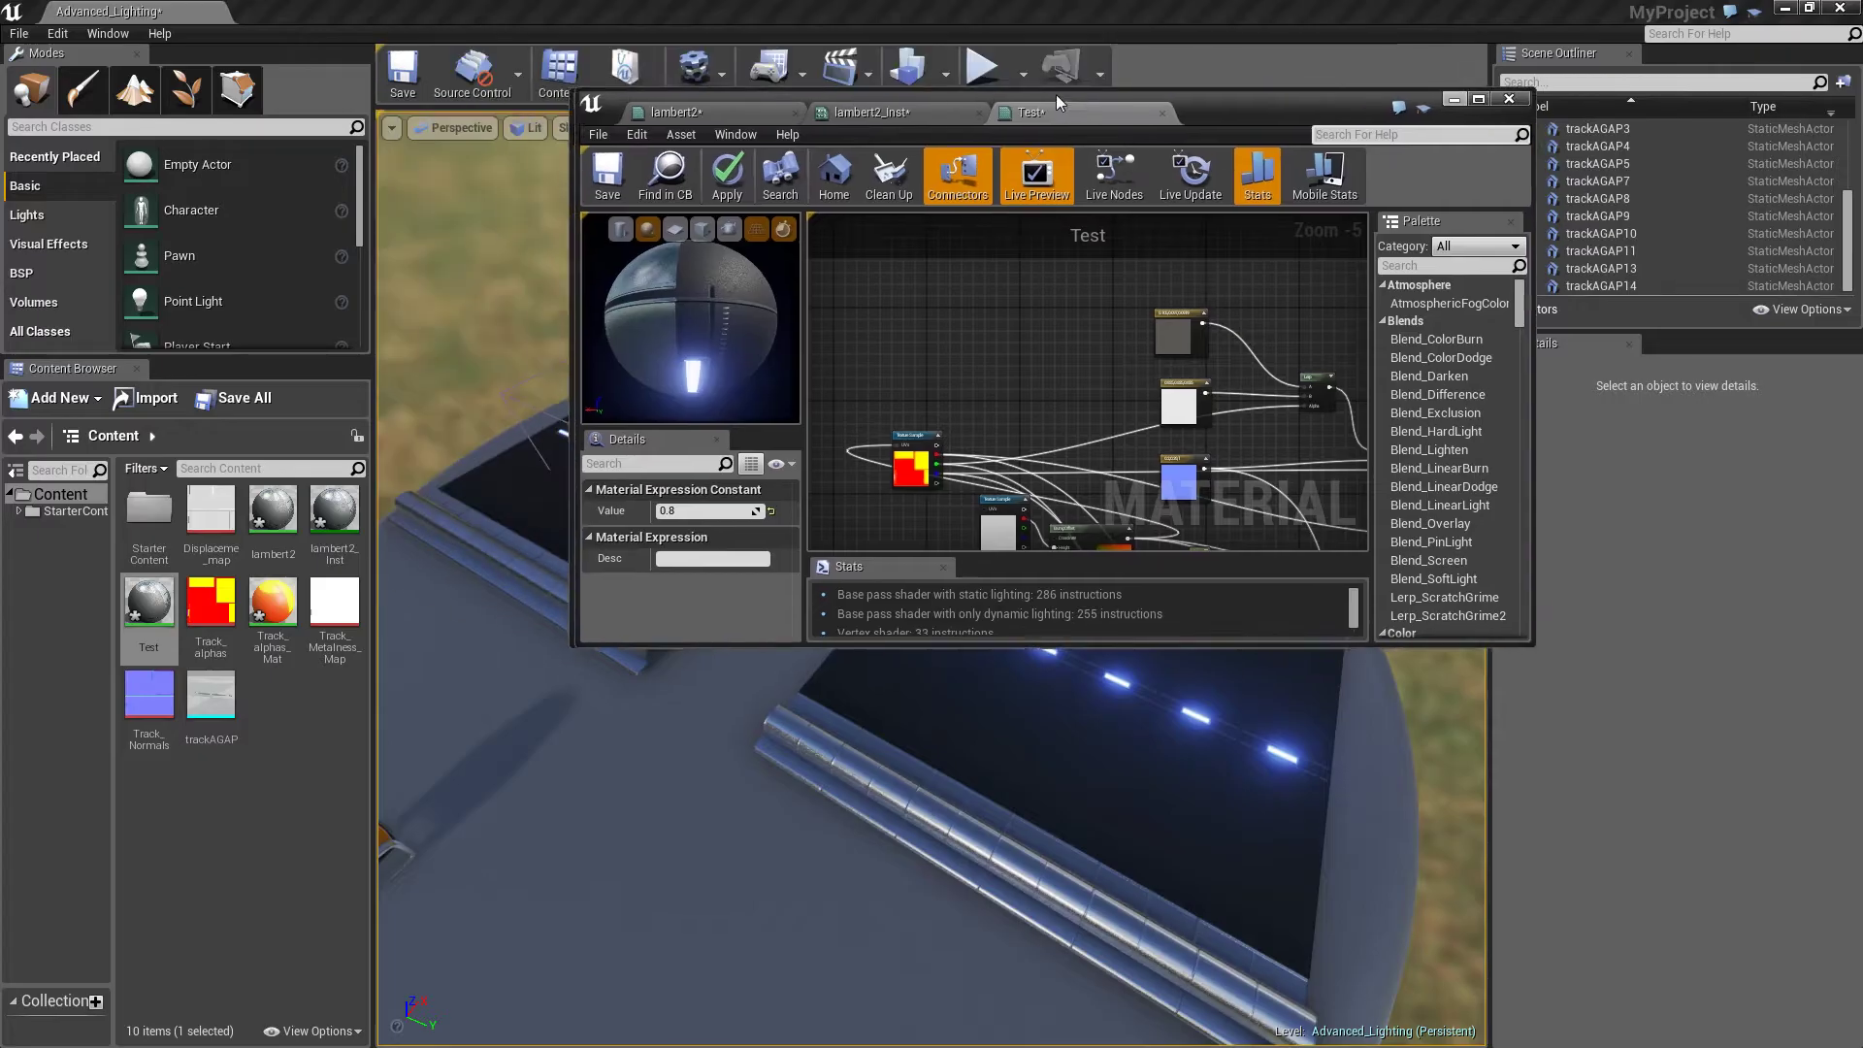
left_click(1455, 97)
right_click_drag(788, 558, 438, 531)
left_click(339, 512)
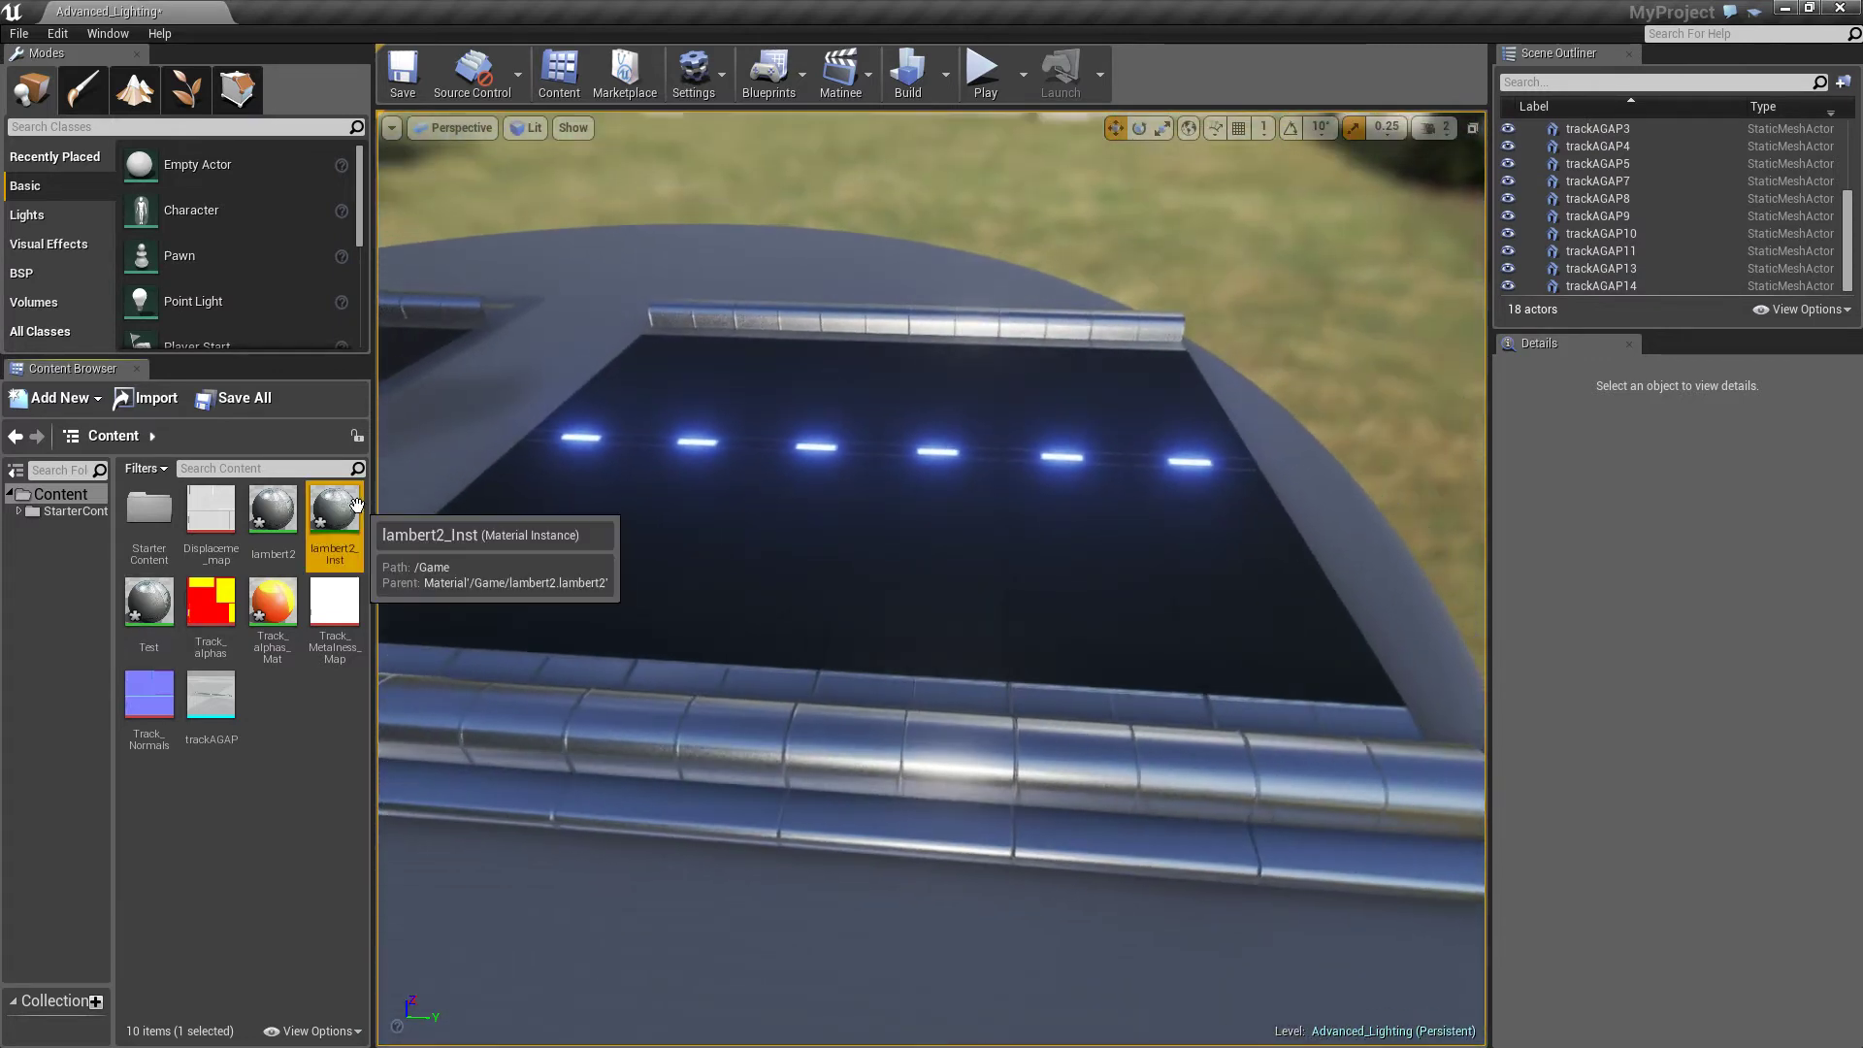
double_click(346, 517)
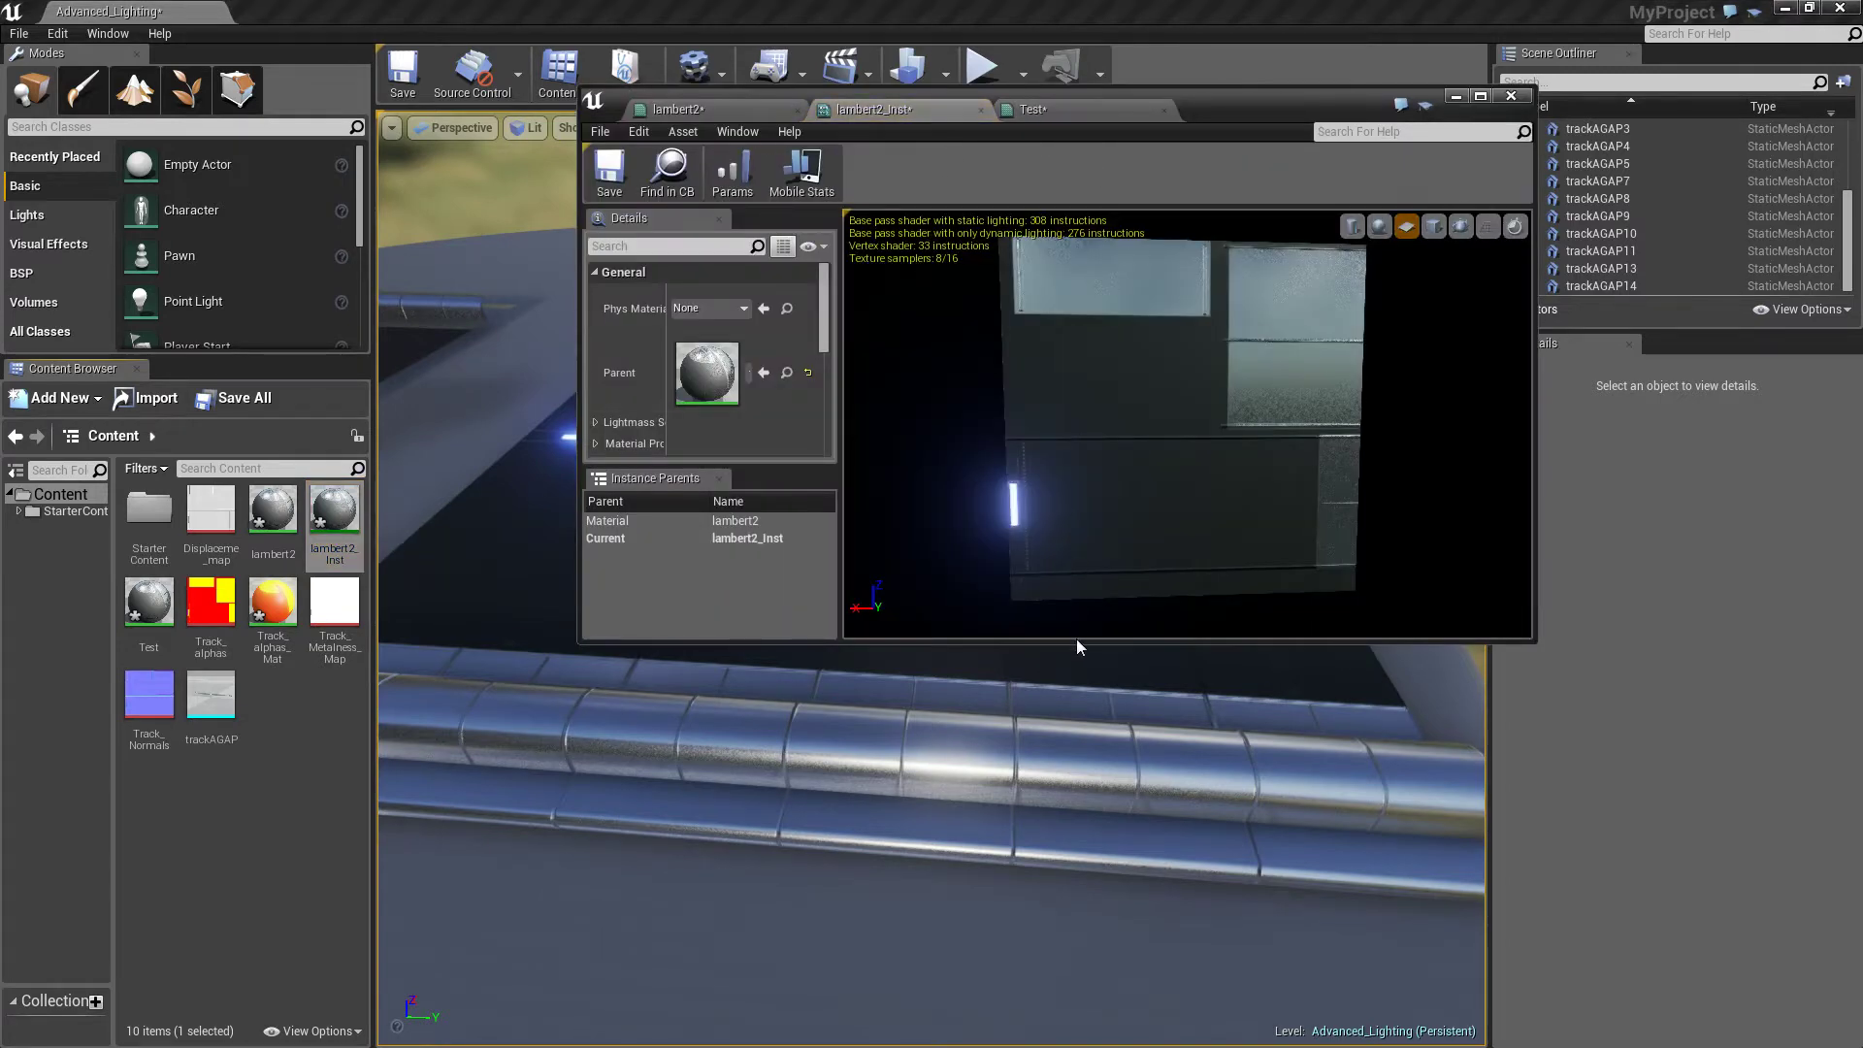
Arrange the lambert2_Inst editor so its parameter groups, material preview and the track in the level are all visible
left_click_drag(1198, 105, 1533, 3)
double_click(759, 8)
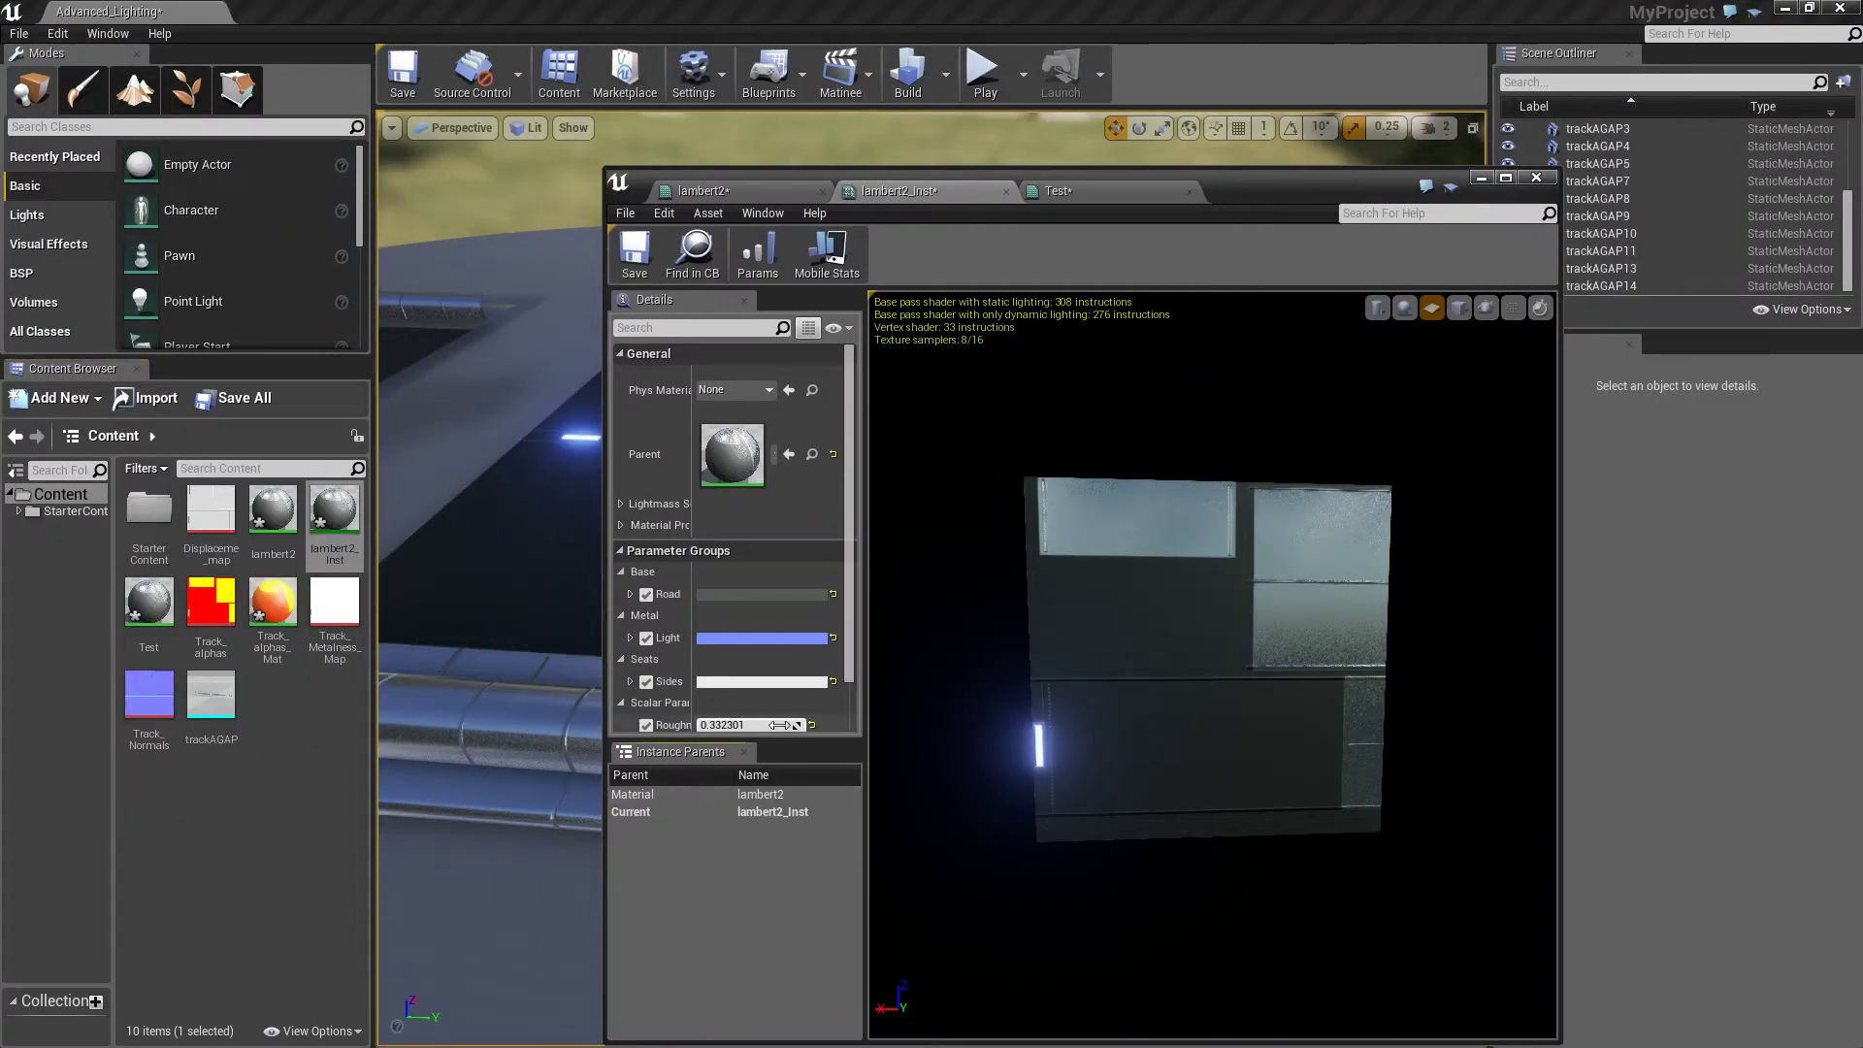
scroll(757, 679, "down", 1)
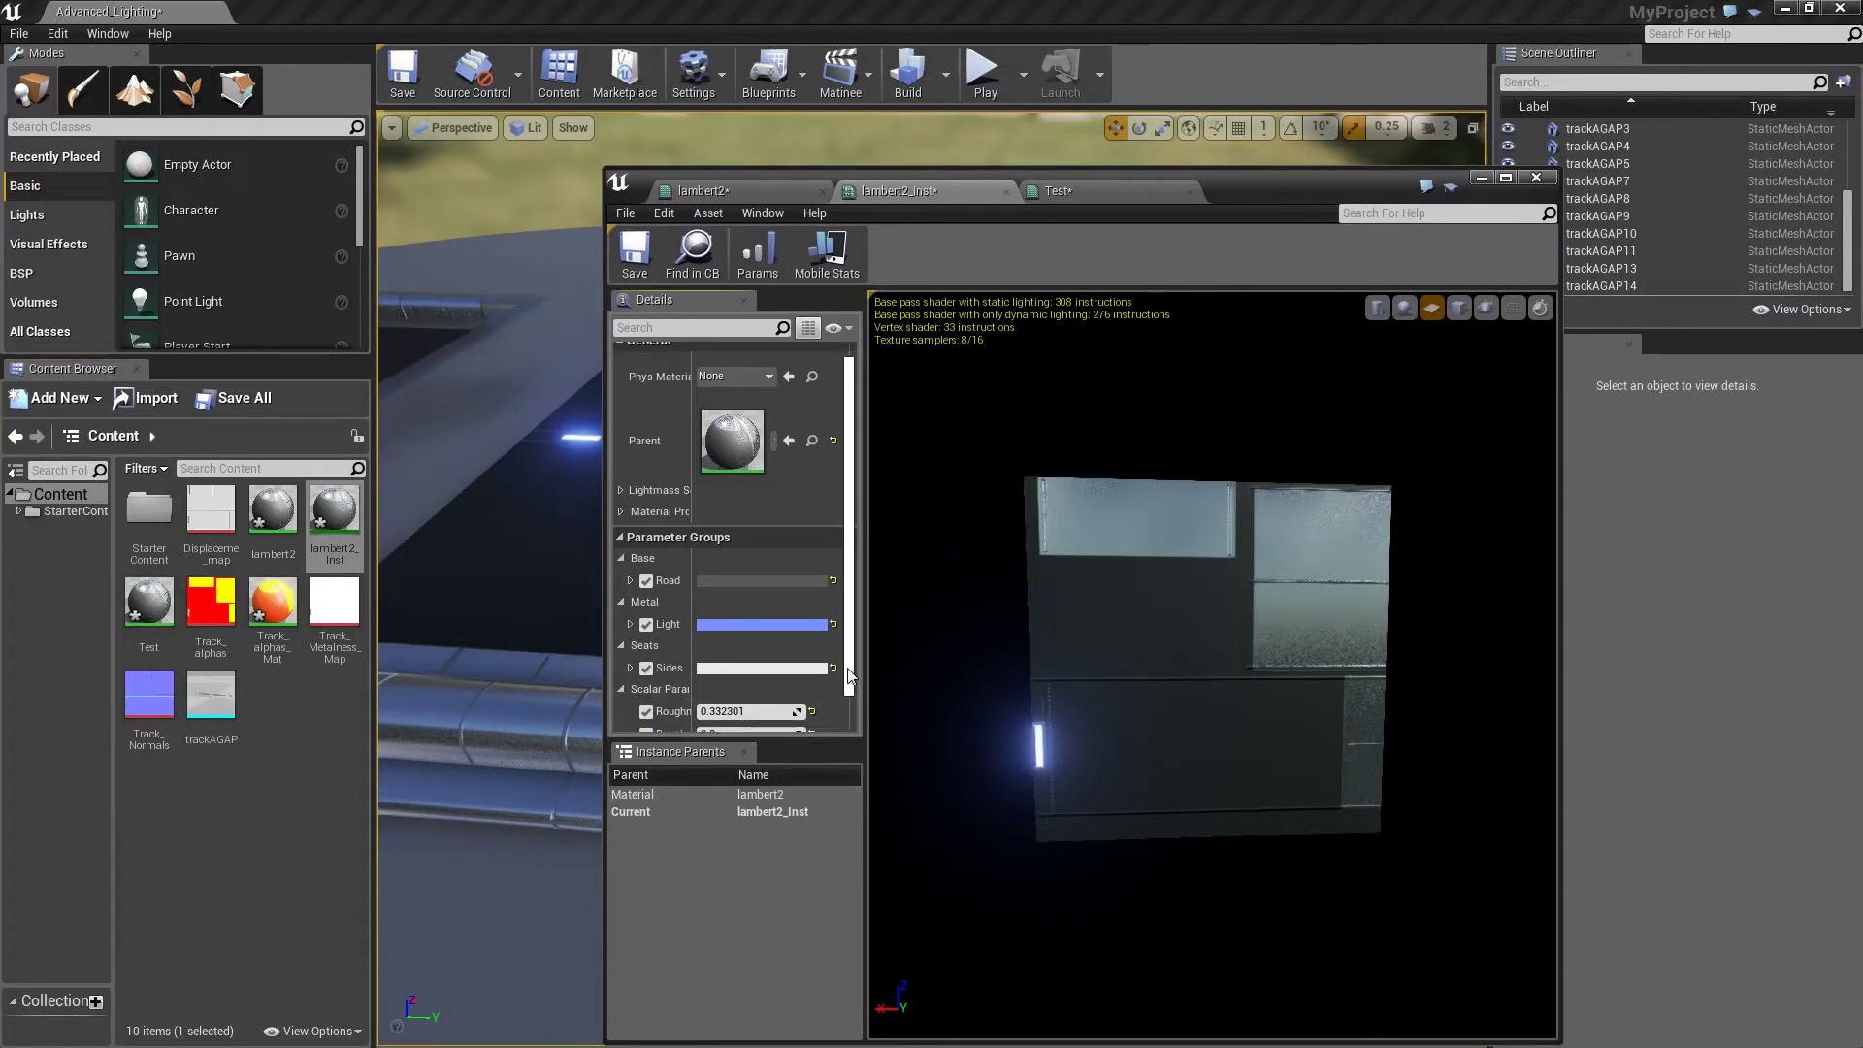
left_click_drag(1240, 195, 1520, 32)
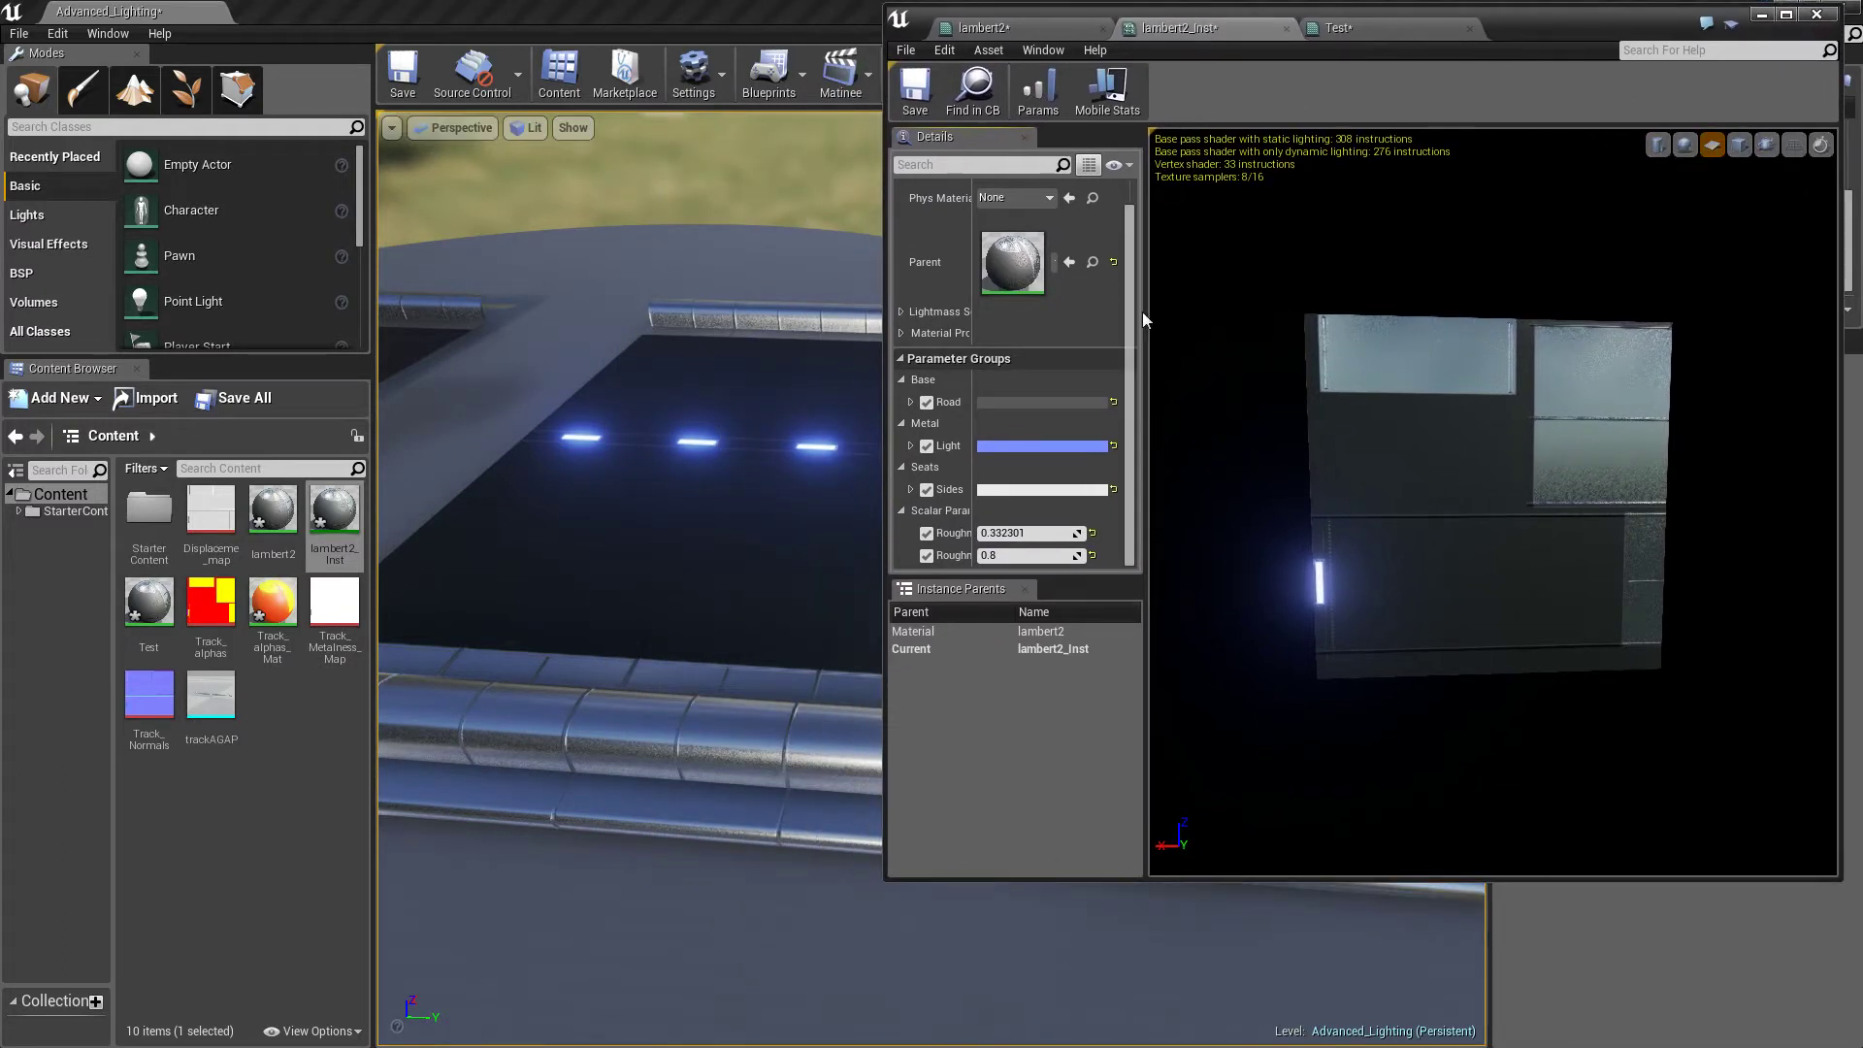
left_click_drag(1199, 479, 1106, 479)
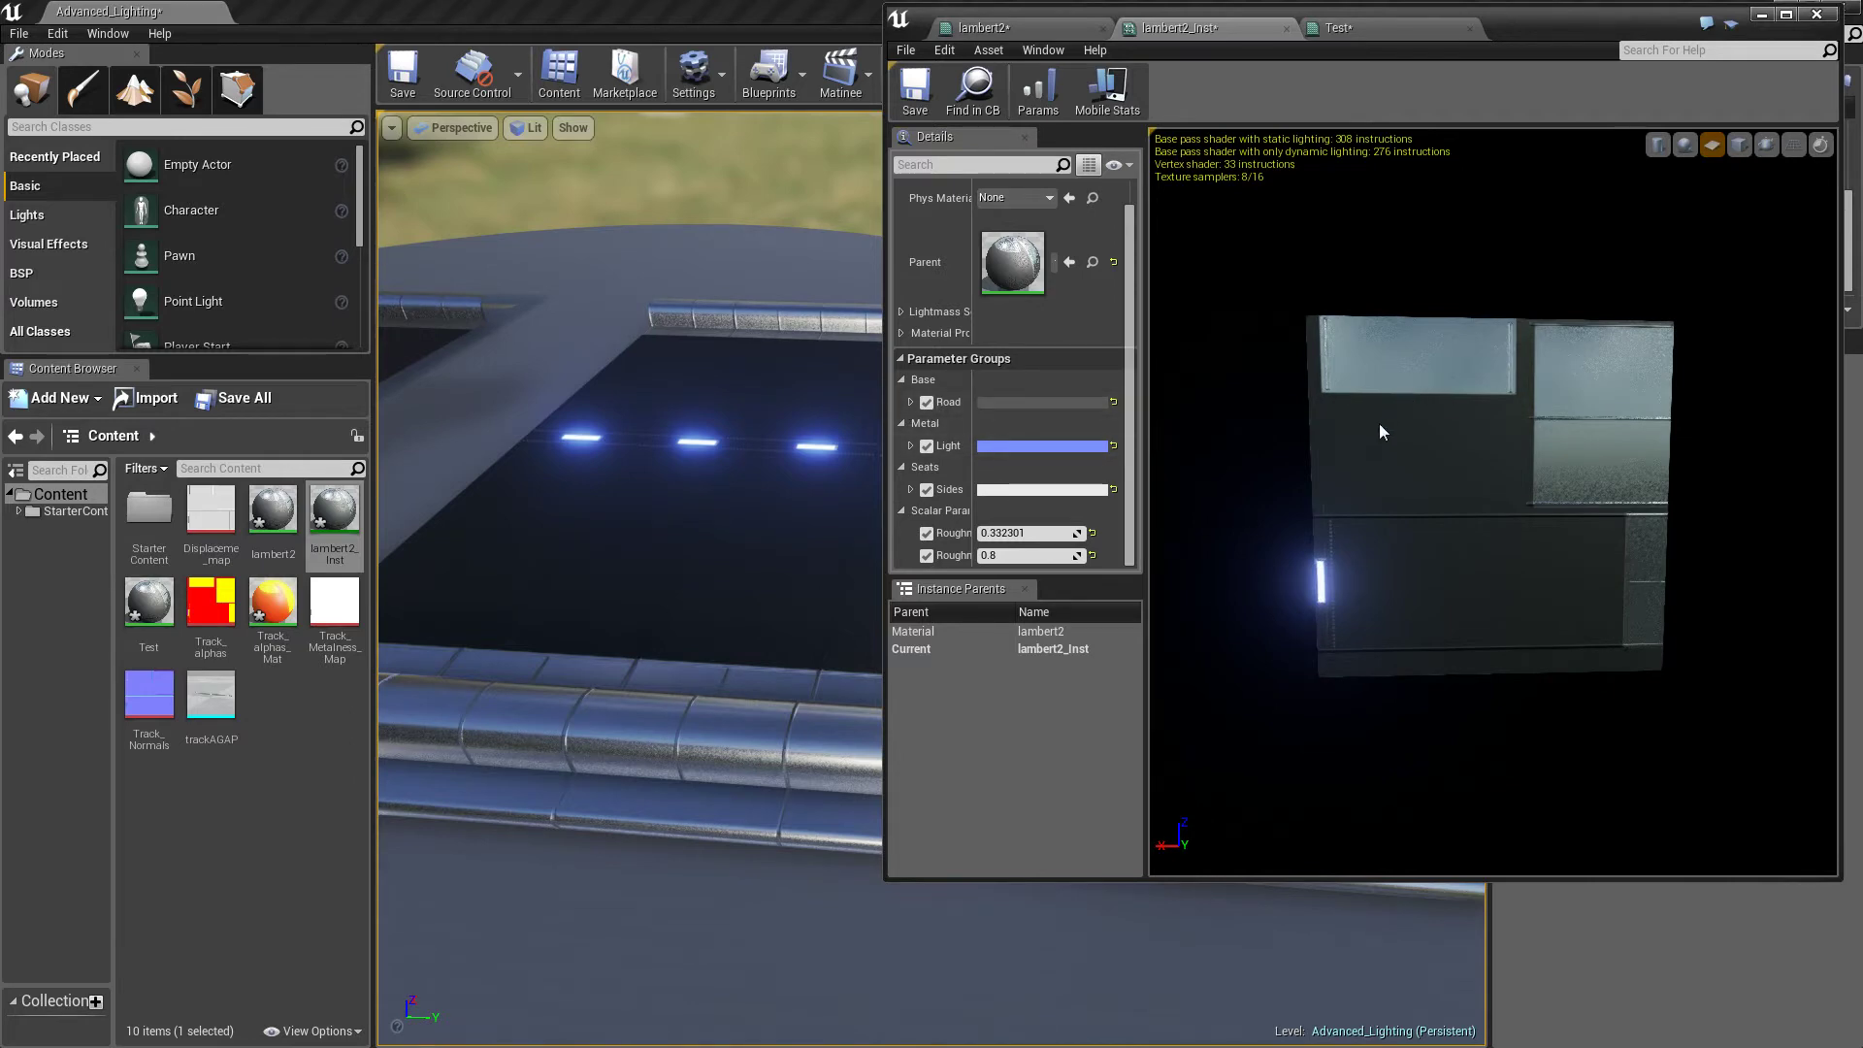
left_click_drag(1380, 431, 1445, 432)
right_click_drag(736, 466, 786, 500)
Try red FF5044FF for the Light parameter and change it to green 3FFF55FF, keeping the track and preview in view
left_click(1075, 446)
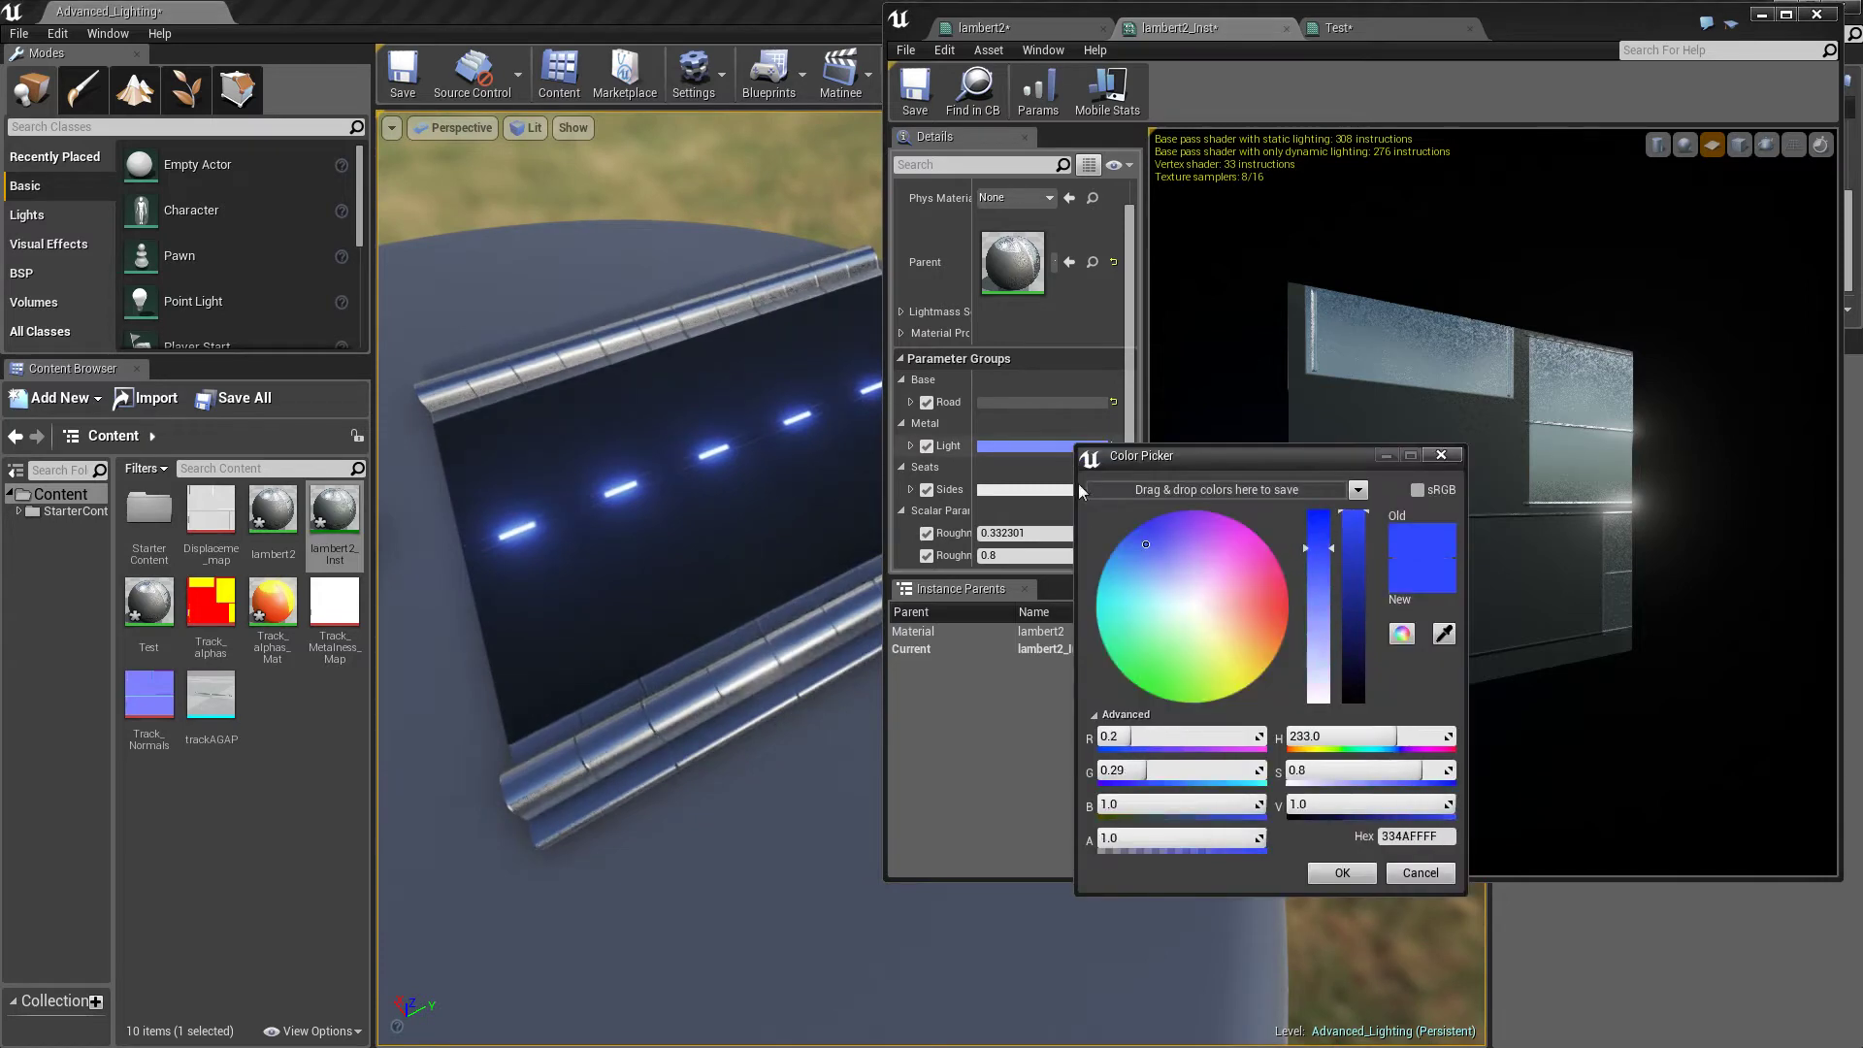
left_click_drag(1232, 586, 1263, 611)
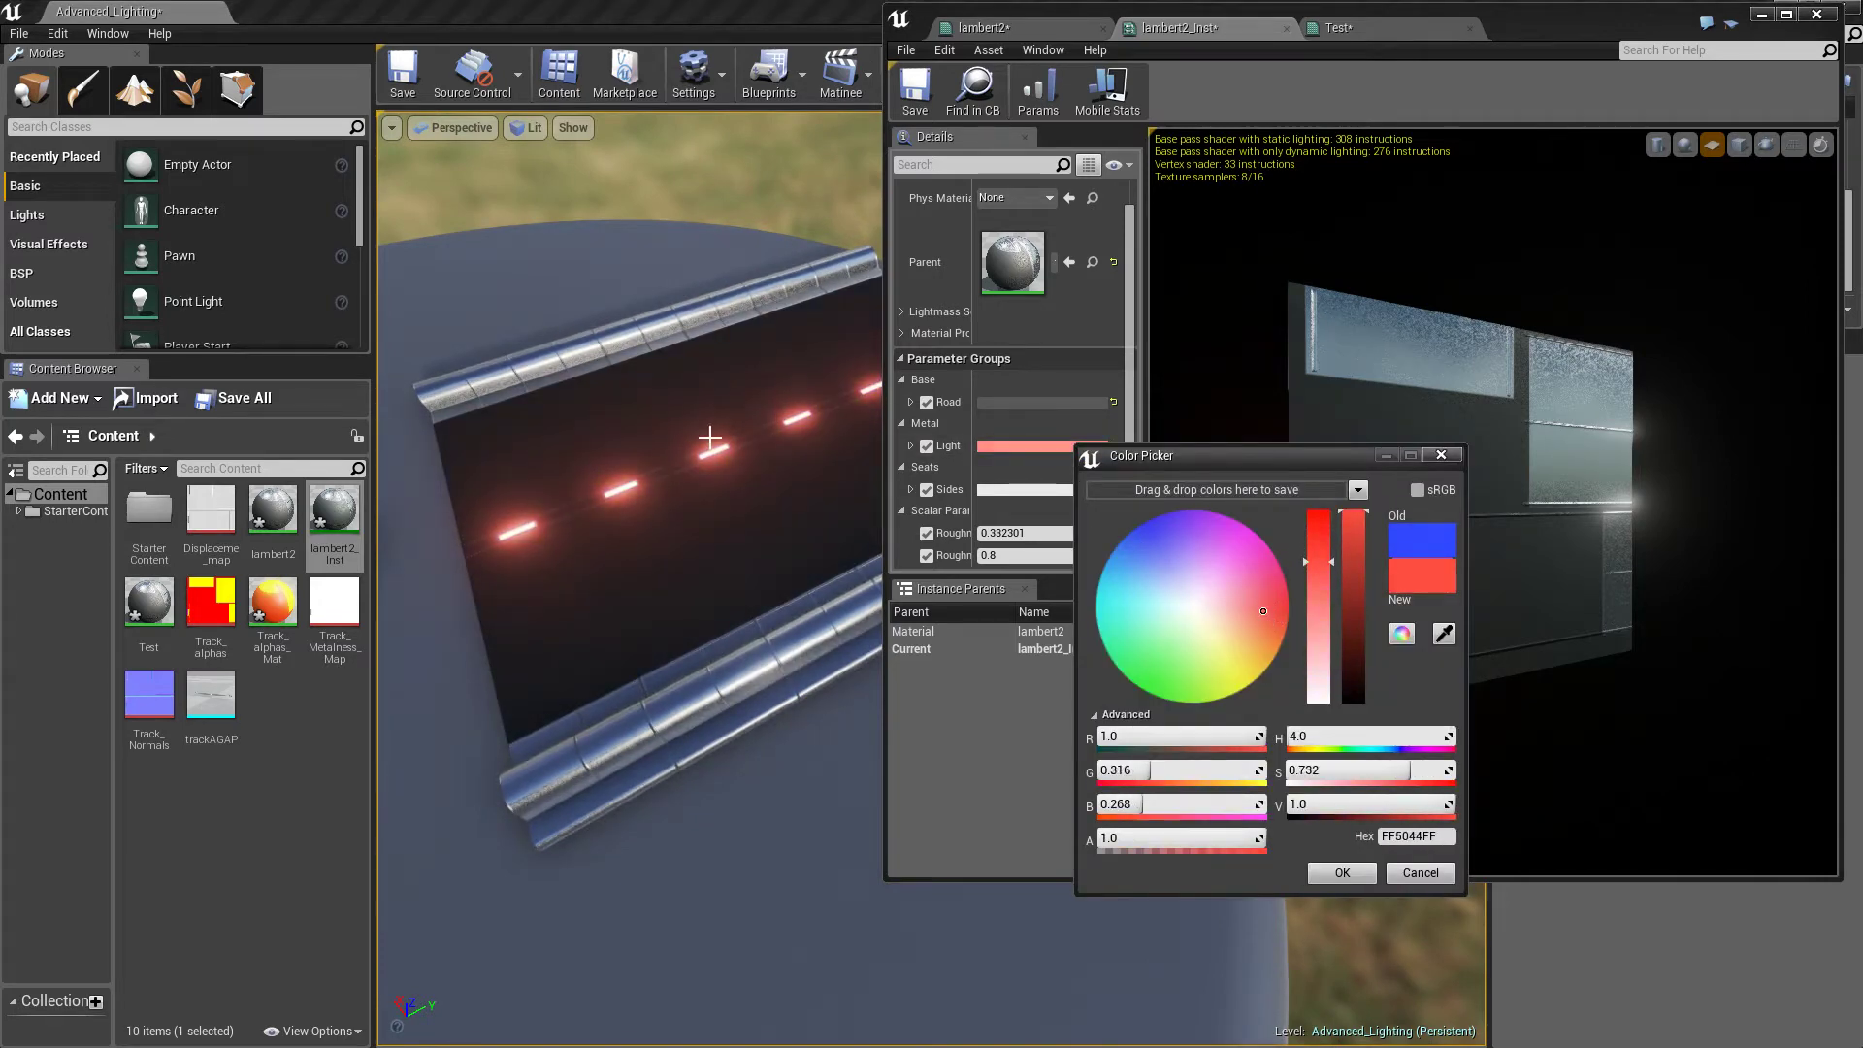
left_click_drag(1520, 468, 1525, 450)
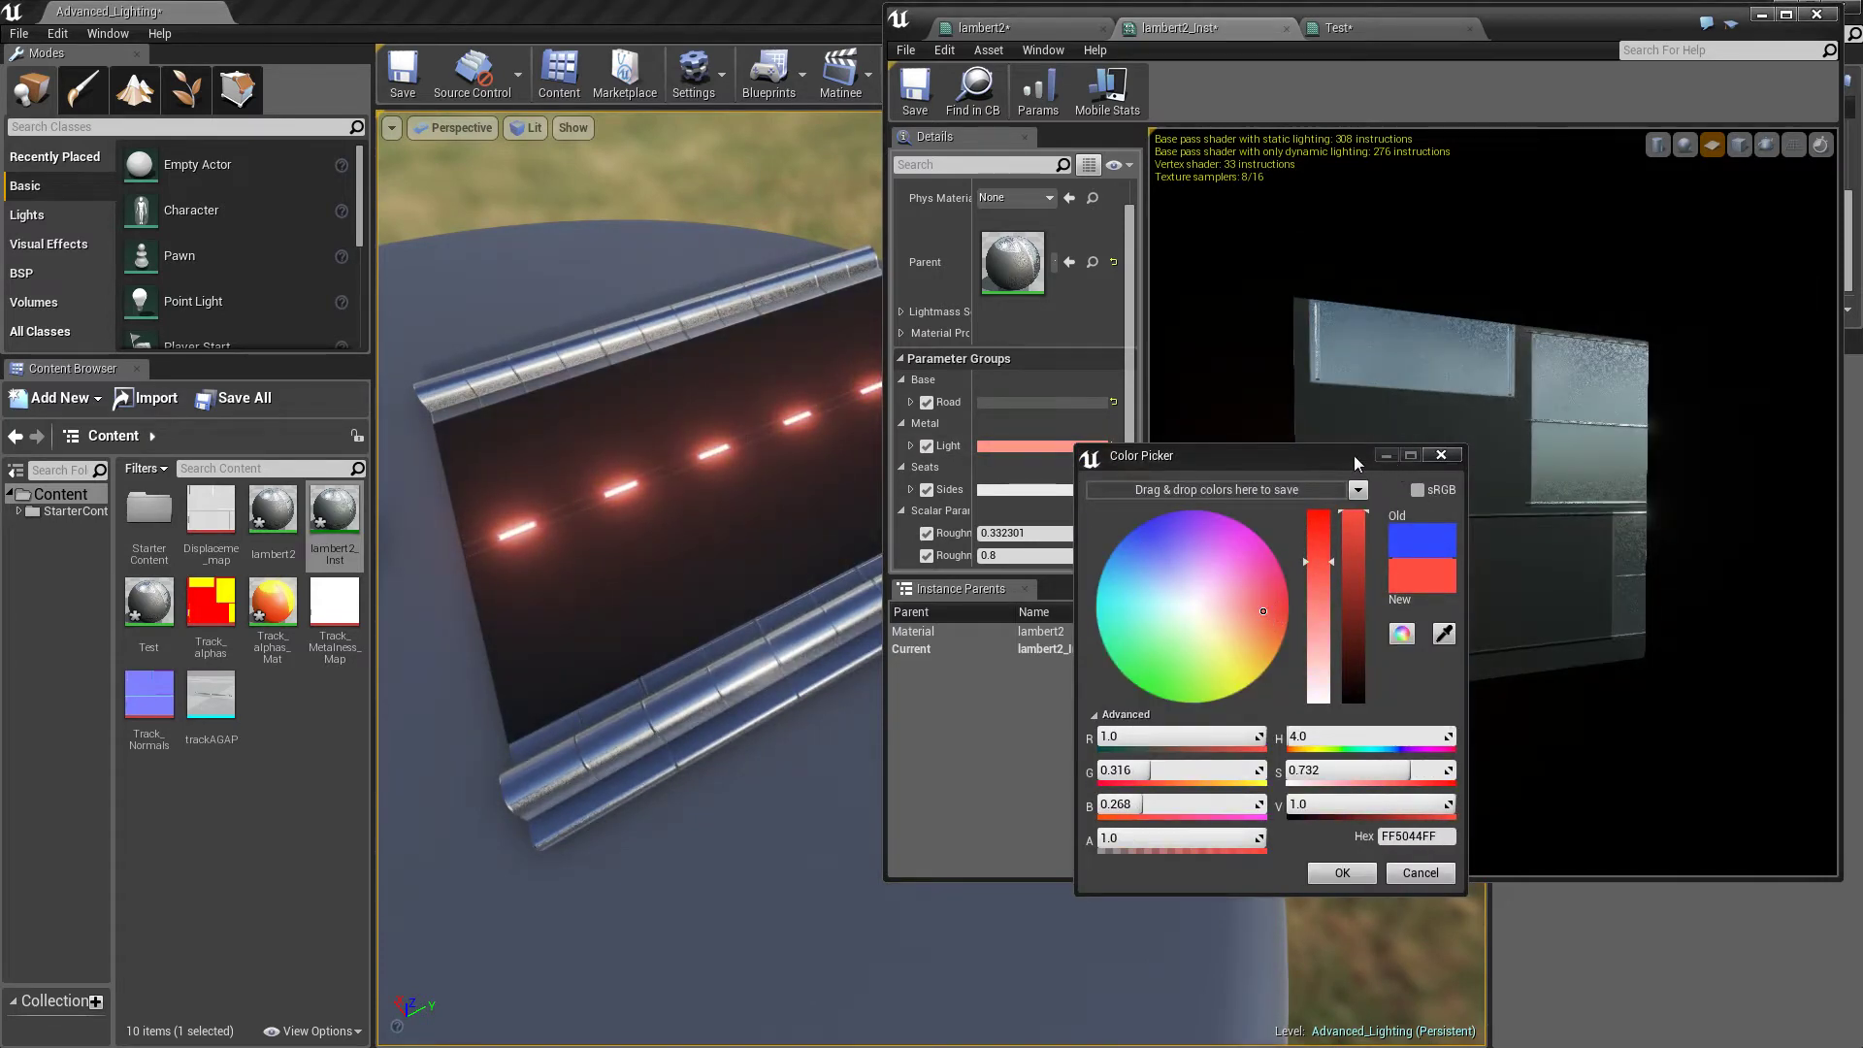
left_click_drag(1354, 456, 624, 463)
left_click_drag(482, 460, 288, 493)
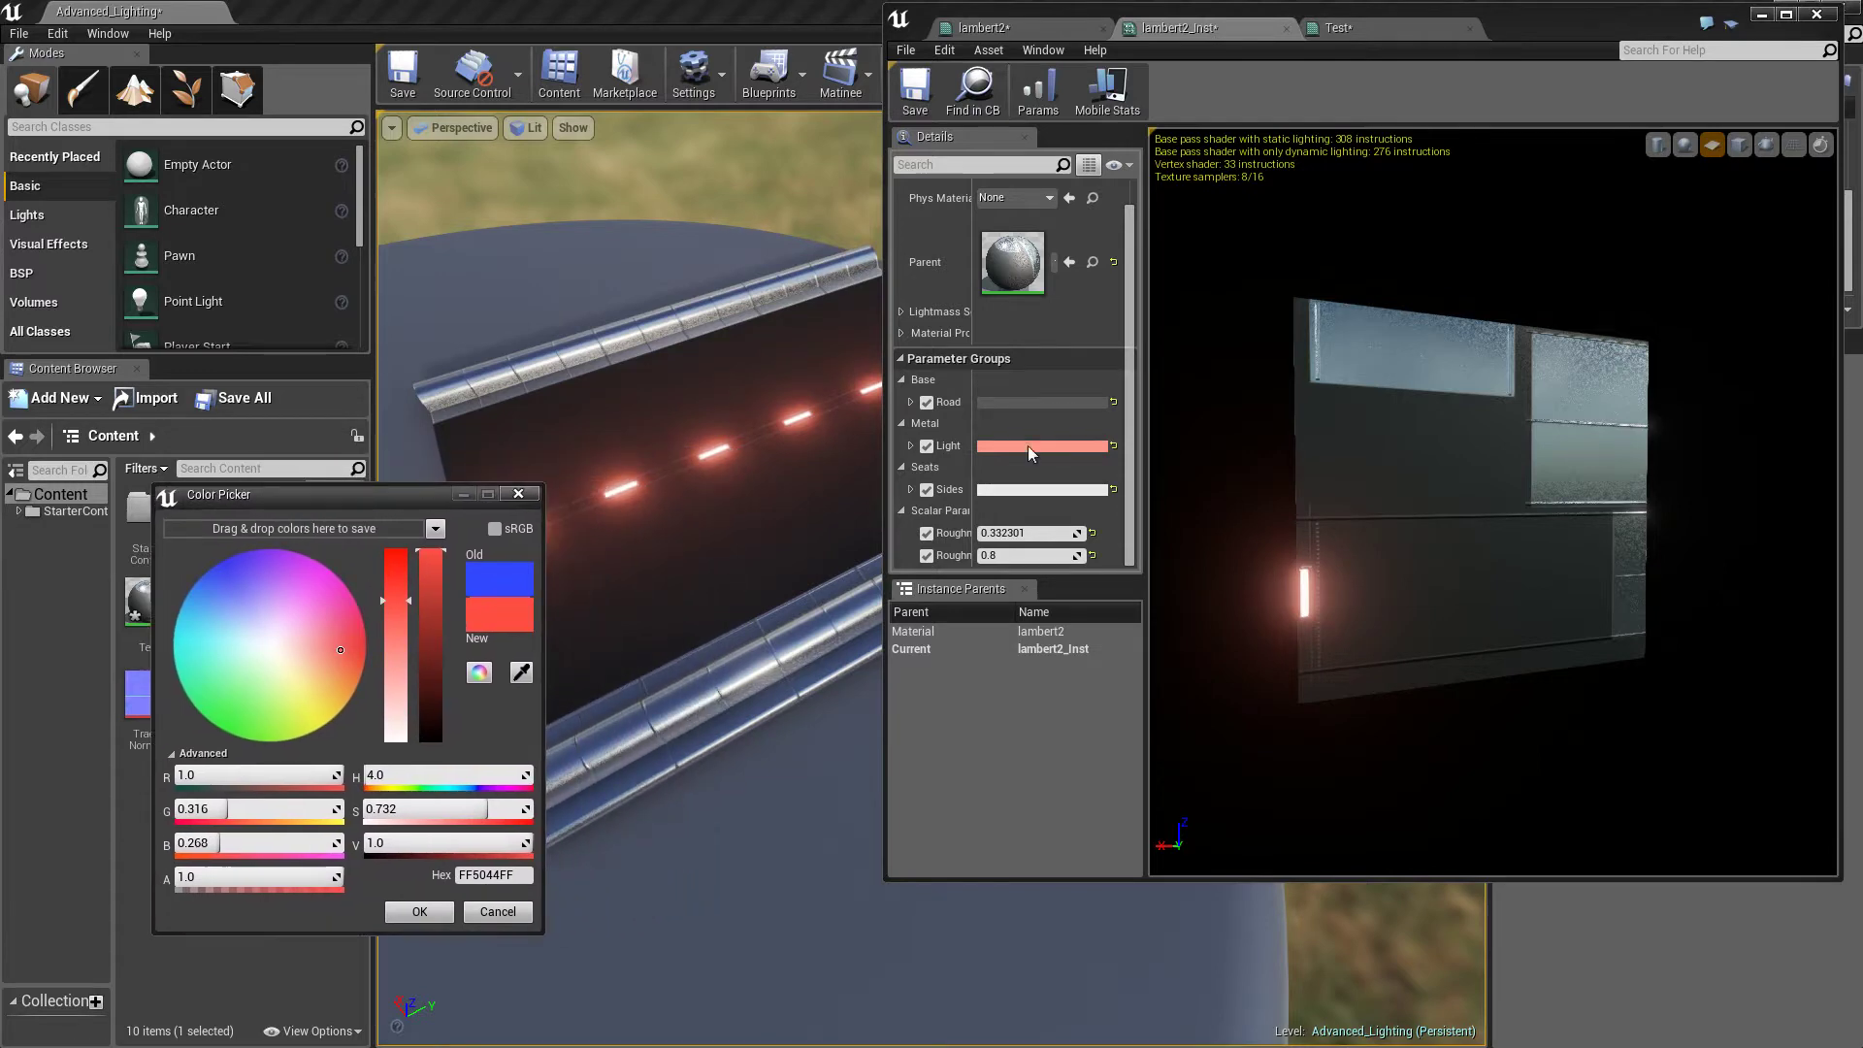
left_click_drag(336, 639, 227, 705)
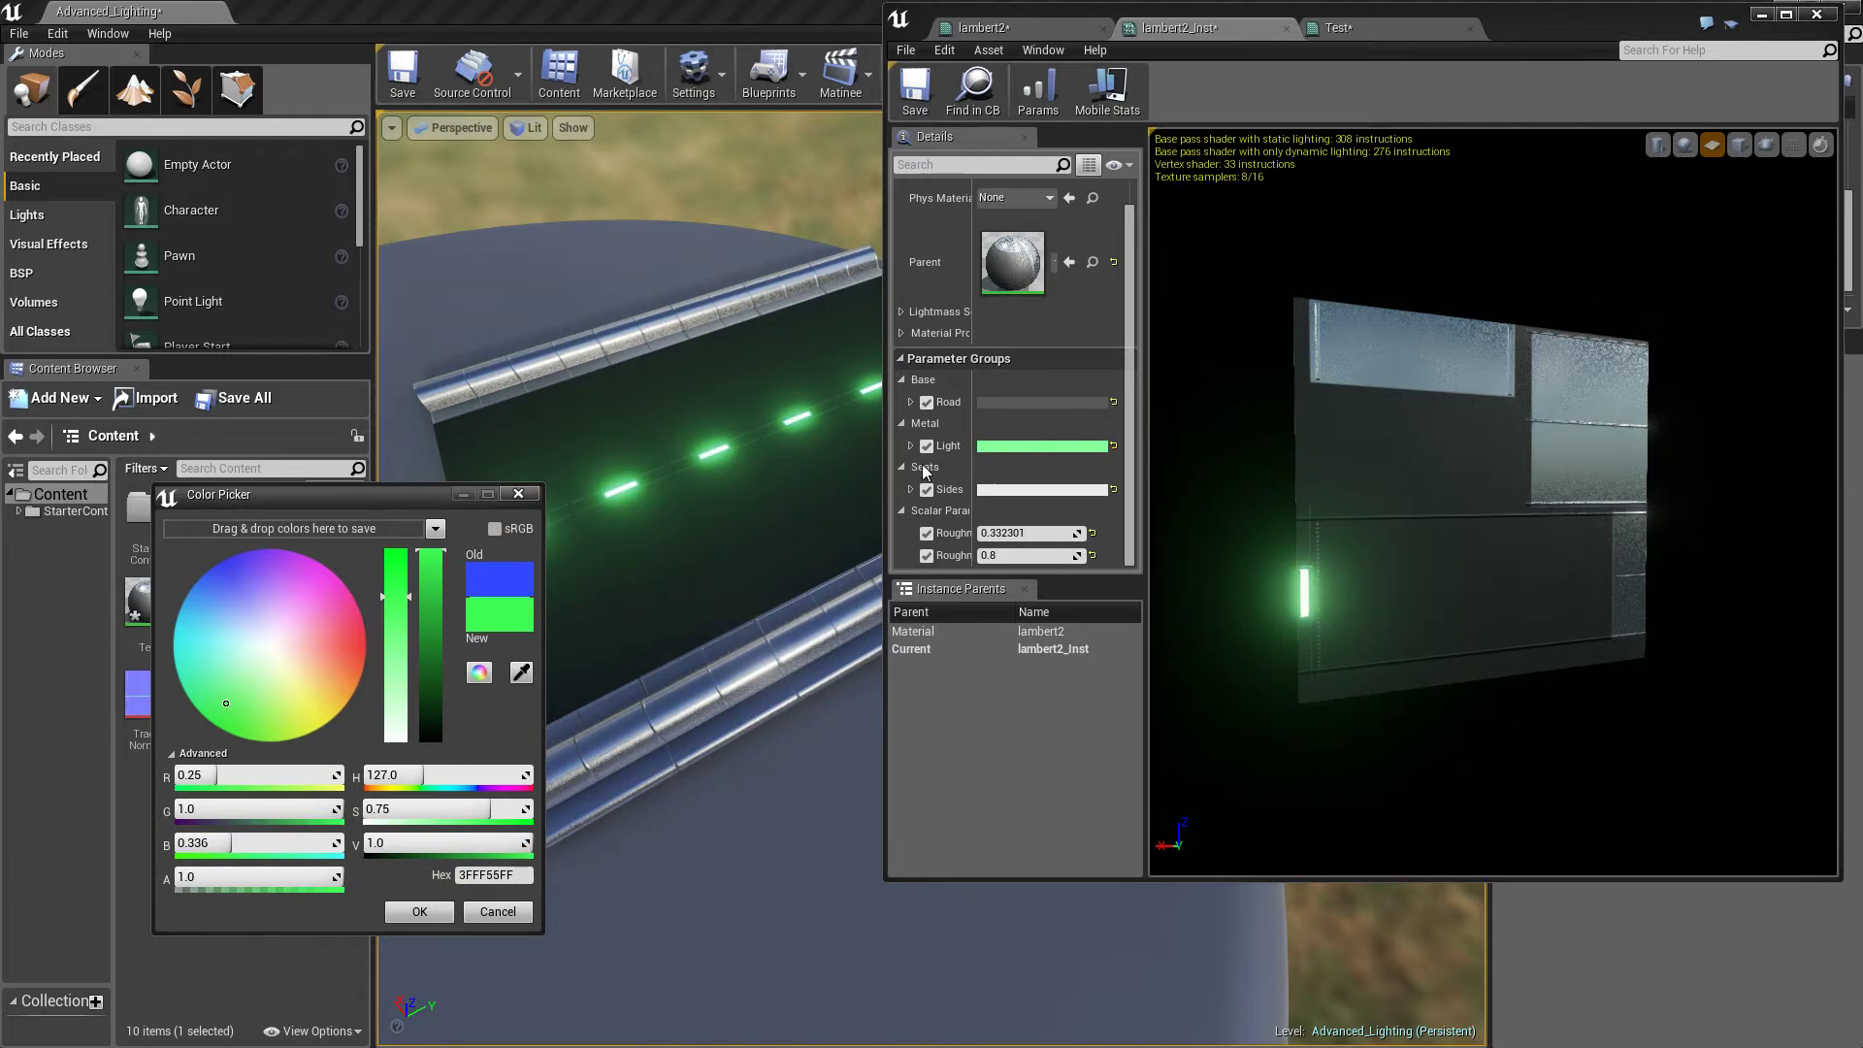
Tint the Sides parameter pale blue and brighten it to value 0.915, giving hex C7CBEAFF
left_click(1018, 493)
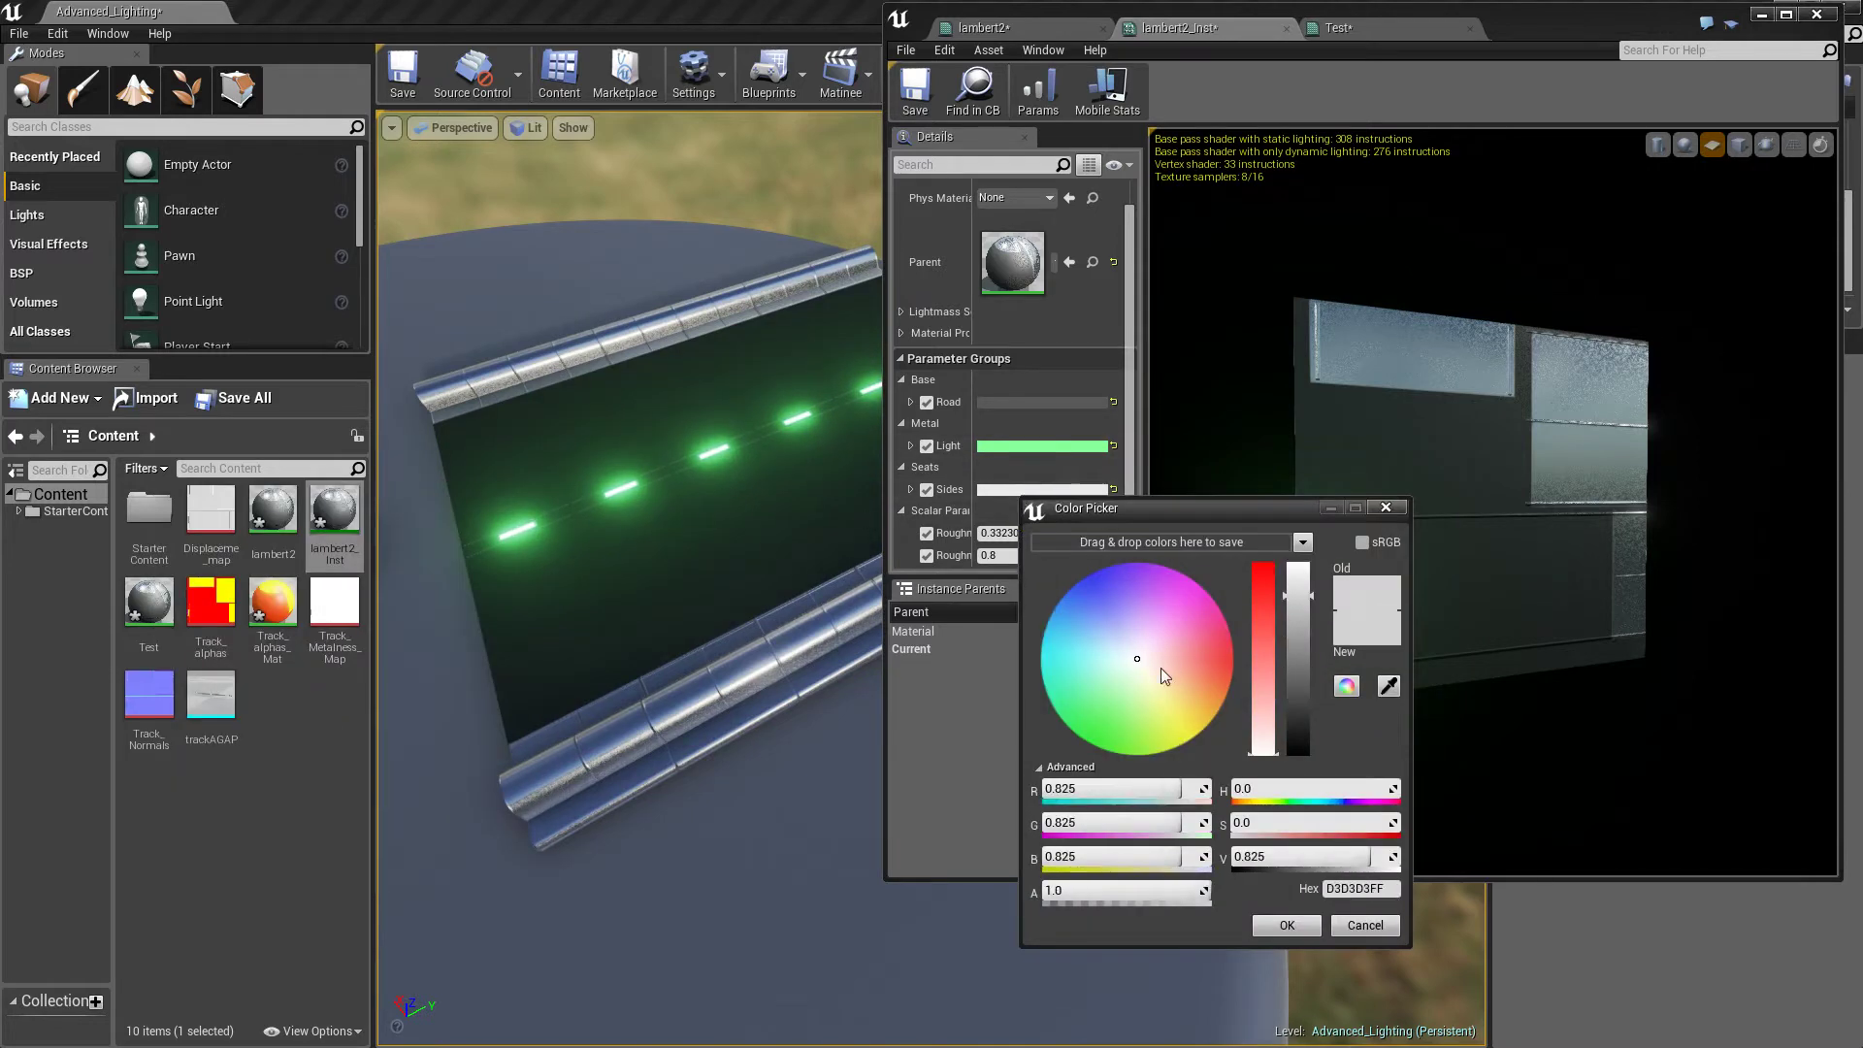
left_click_drag(1121, 630, 1133, 643)
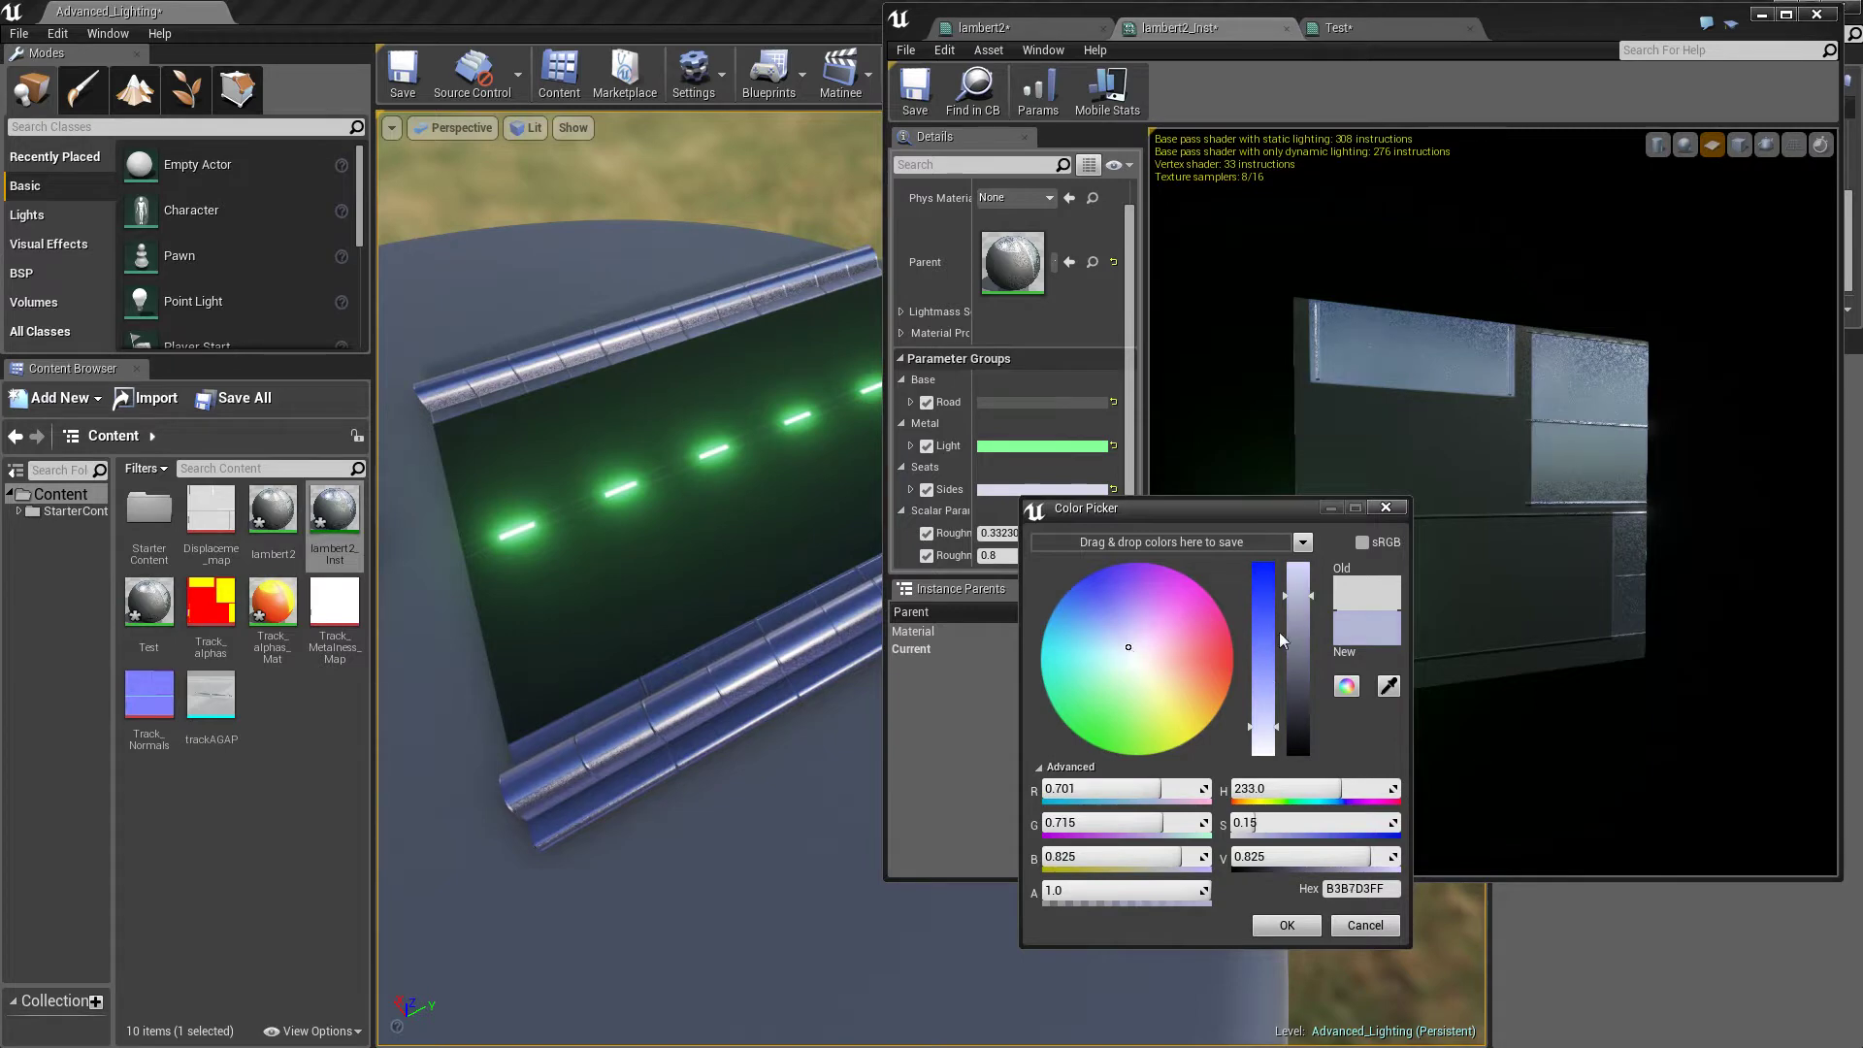
left_click_drag(1295, 601, 1292, 575)
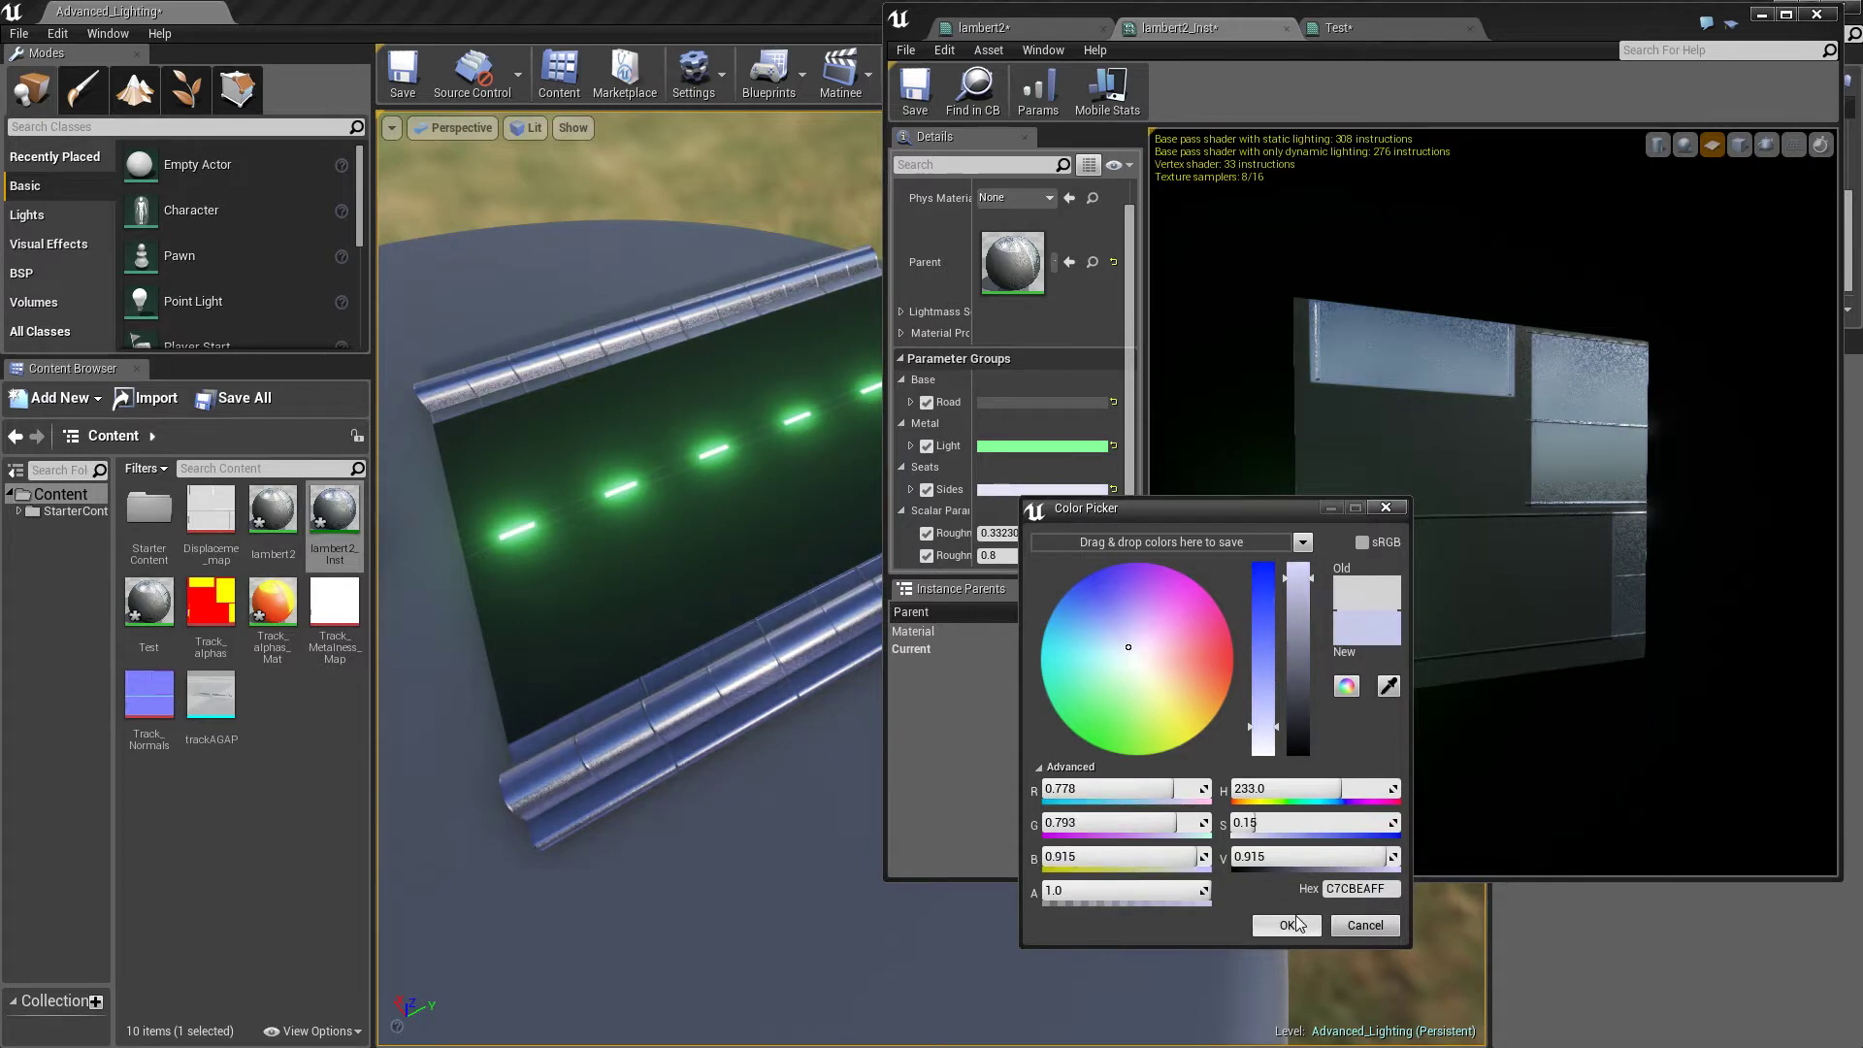
left_click(1290, 922)
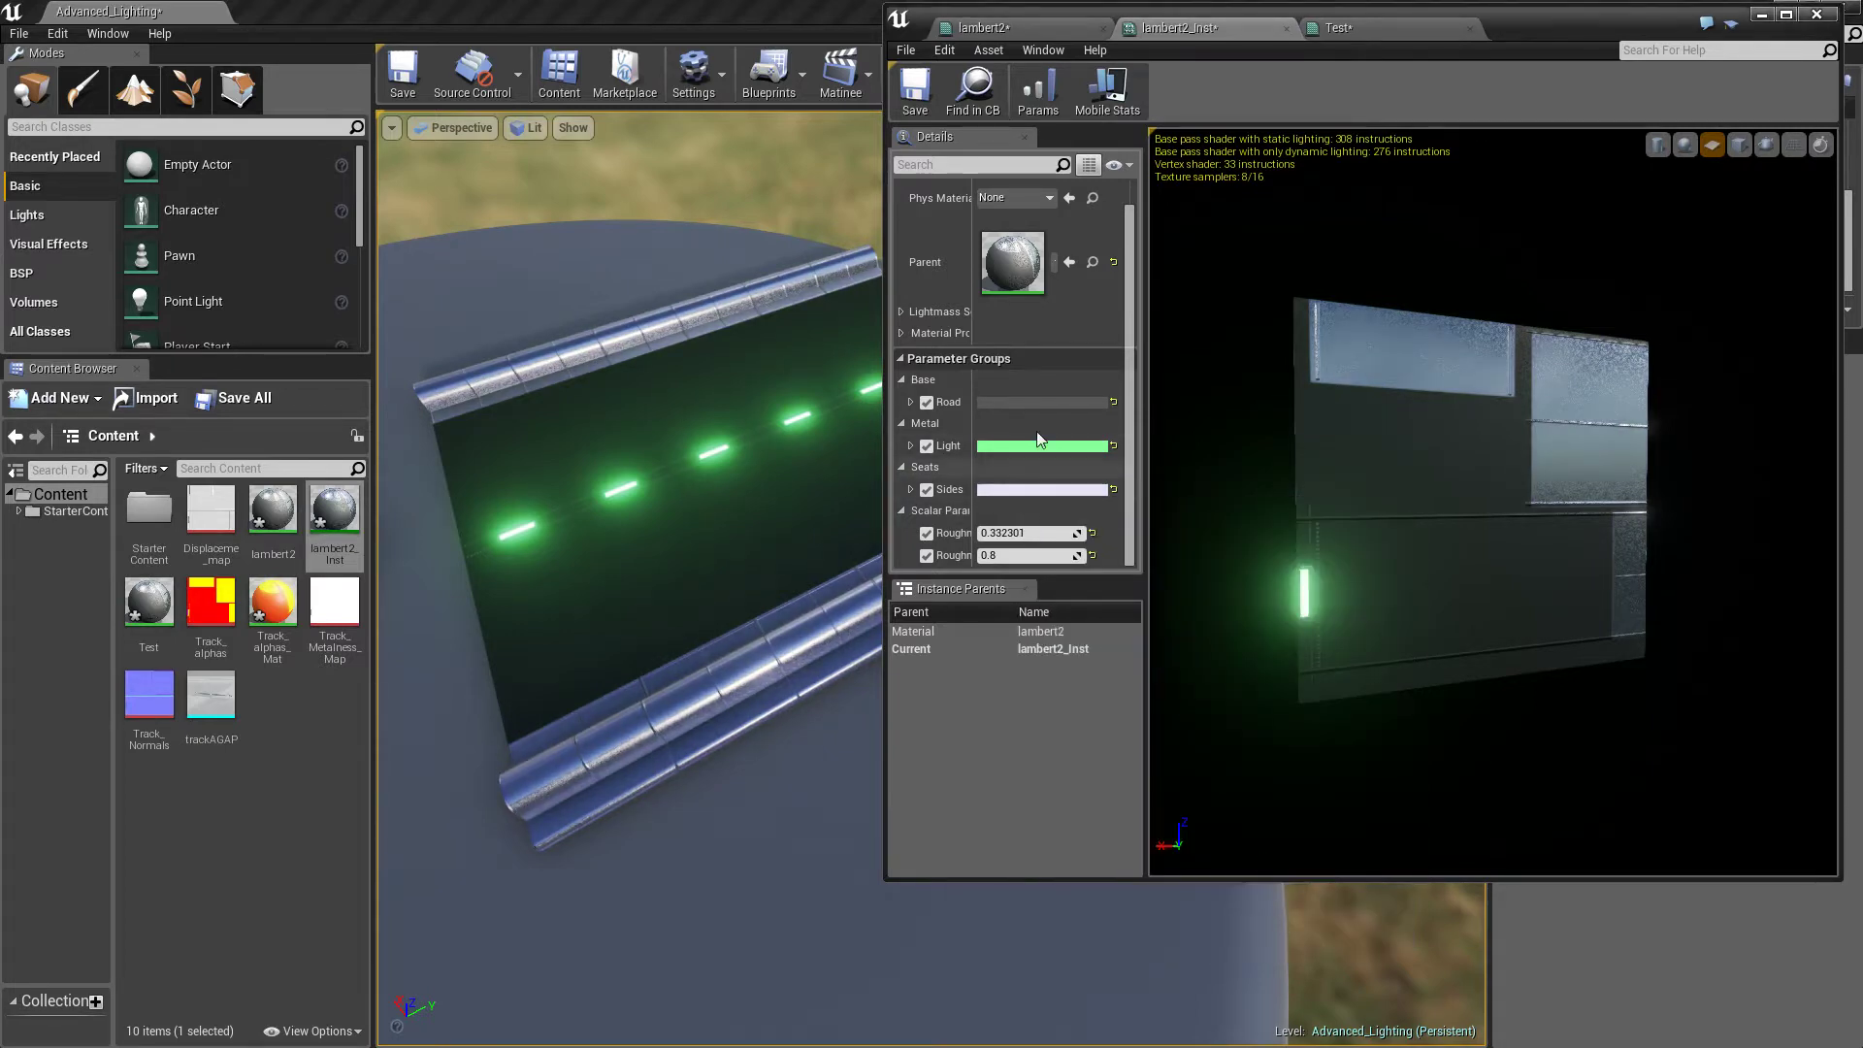
Darken the Road parameter's colour to nearly black
left_click(1038, 402)
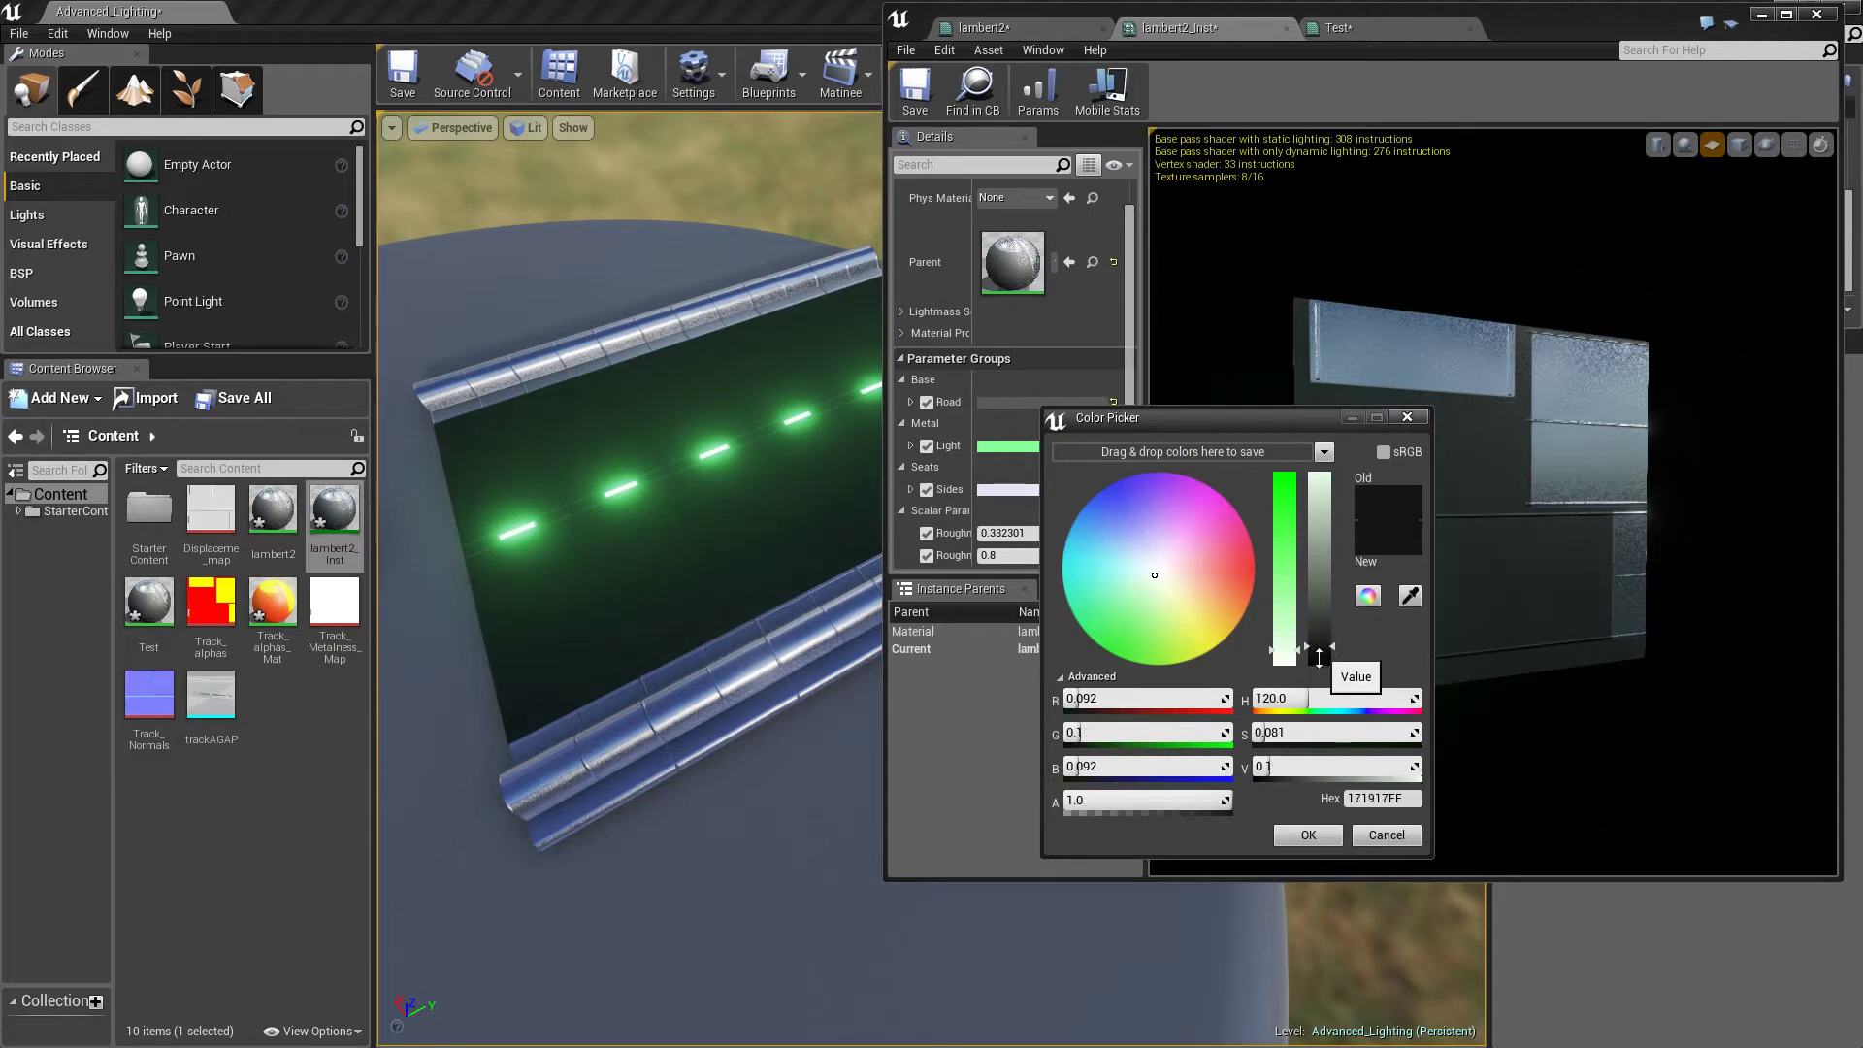
mouse_move(1318, 658)
left_mouse_down()
mouse_move(1317, 632)
mouse_move(1315, 658)
left_mouse_up()
left_click(1308, 838)
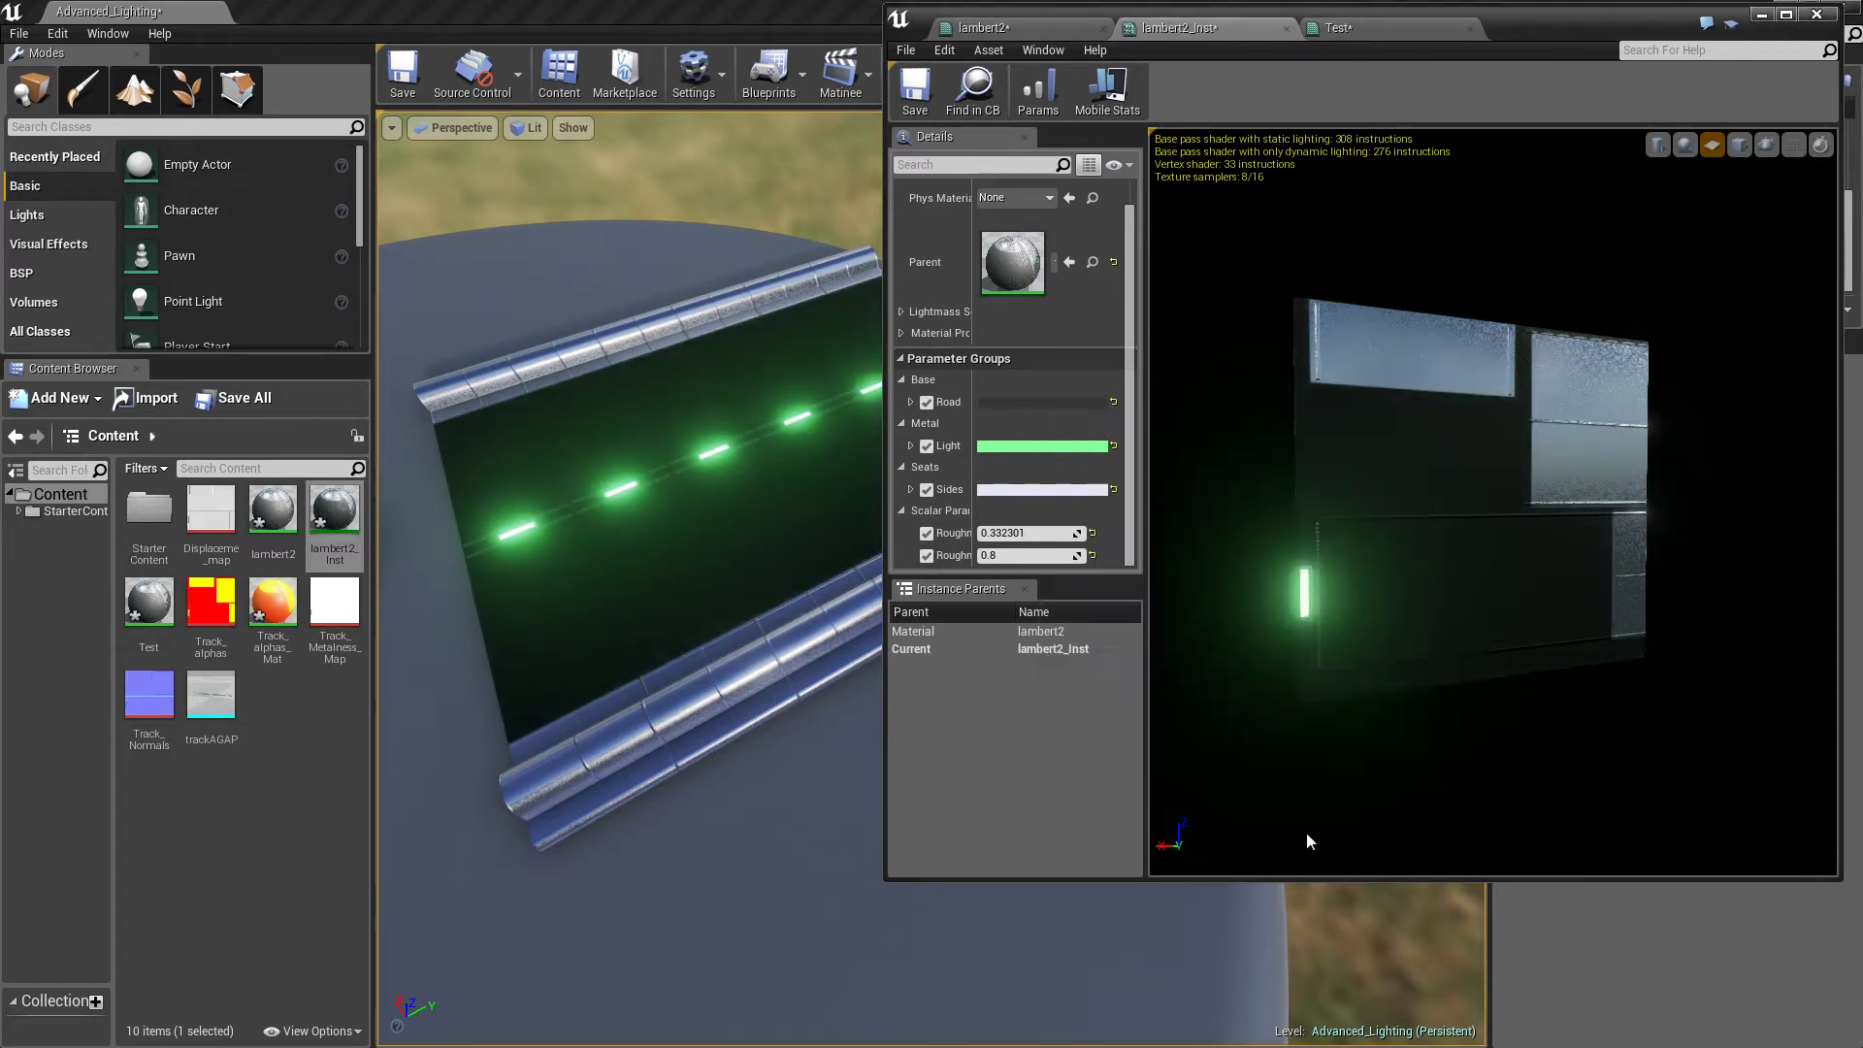
Try the first roughness parameter at about 0.8 and at a negative value, inspecting the metal sides up close
left_click_drag(1007, 533, 956, 534)
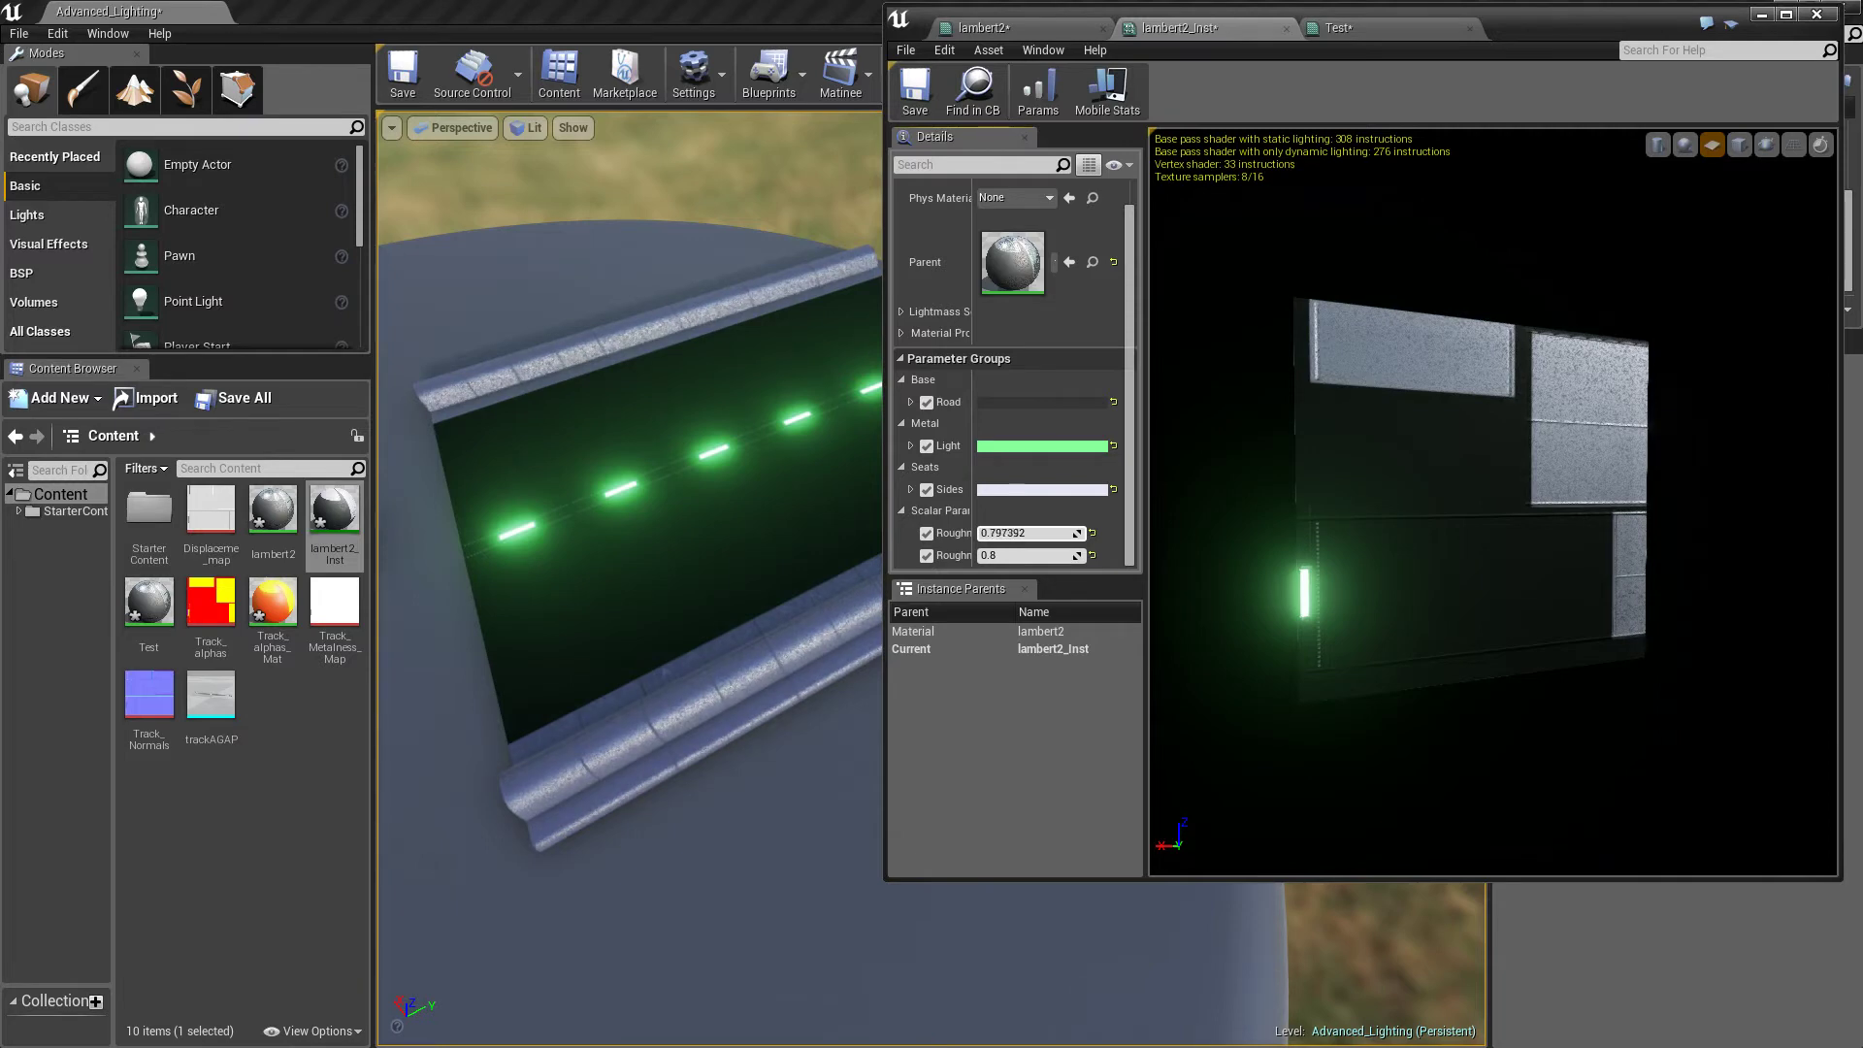
right_click_drag(679, 524, 829, 452)
left_click_drag(1015, 533, 892, 533)
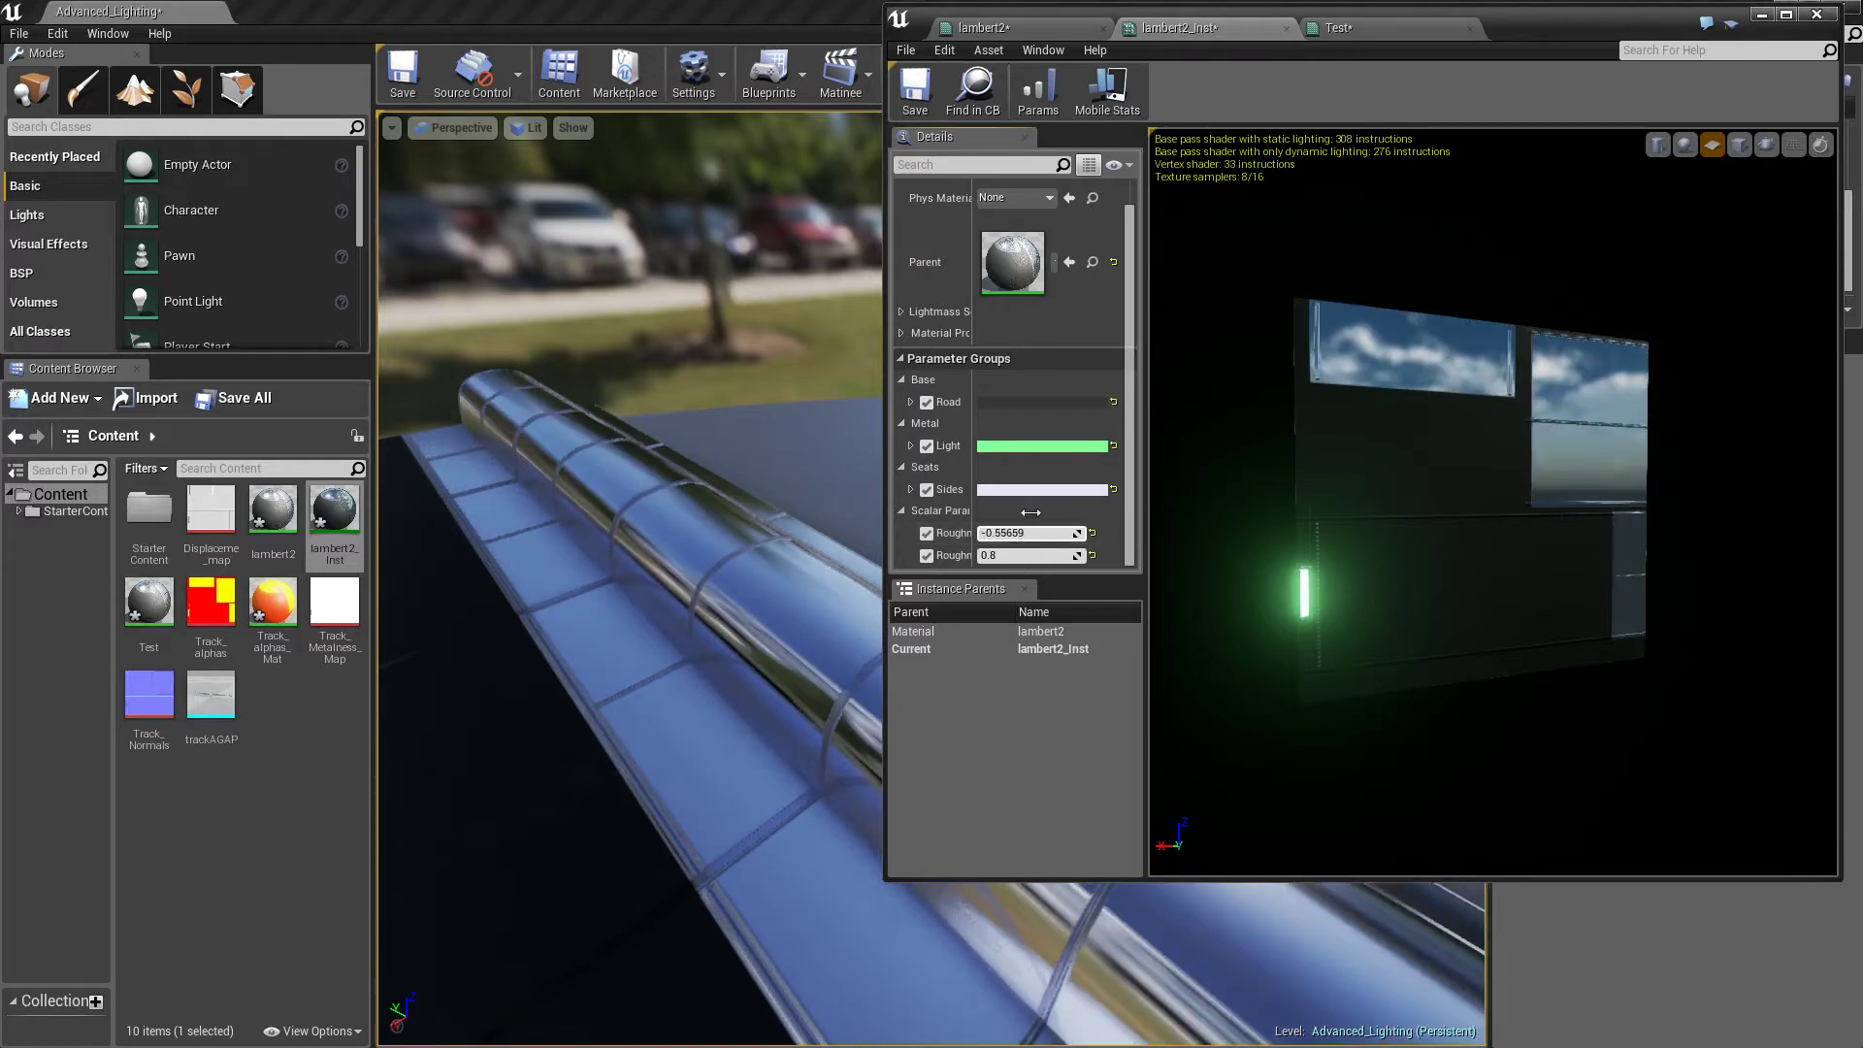
right_click_drag(759, 526, 874, 524)
right_click_drag(737, 490, 713, 460)
Enter 0.1 for the first roughness parameter, raise it to about 0.233, and inspect the rail and road surface
left_click(1024, 532)
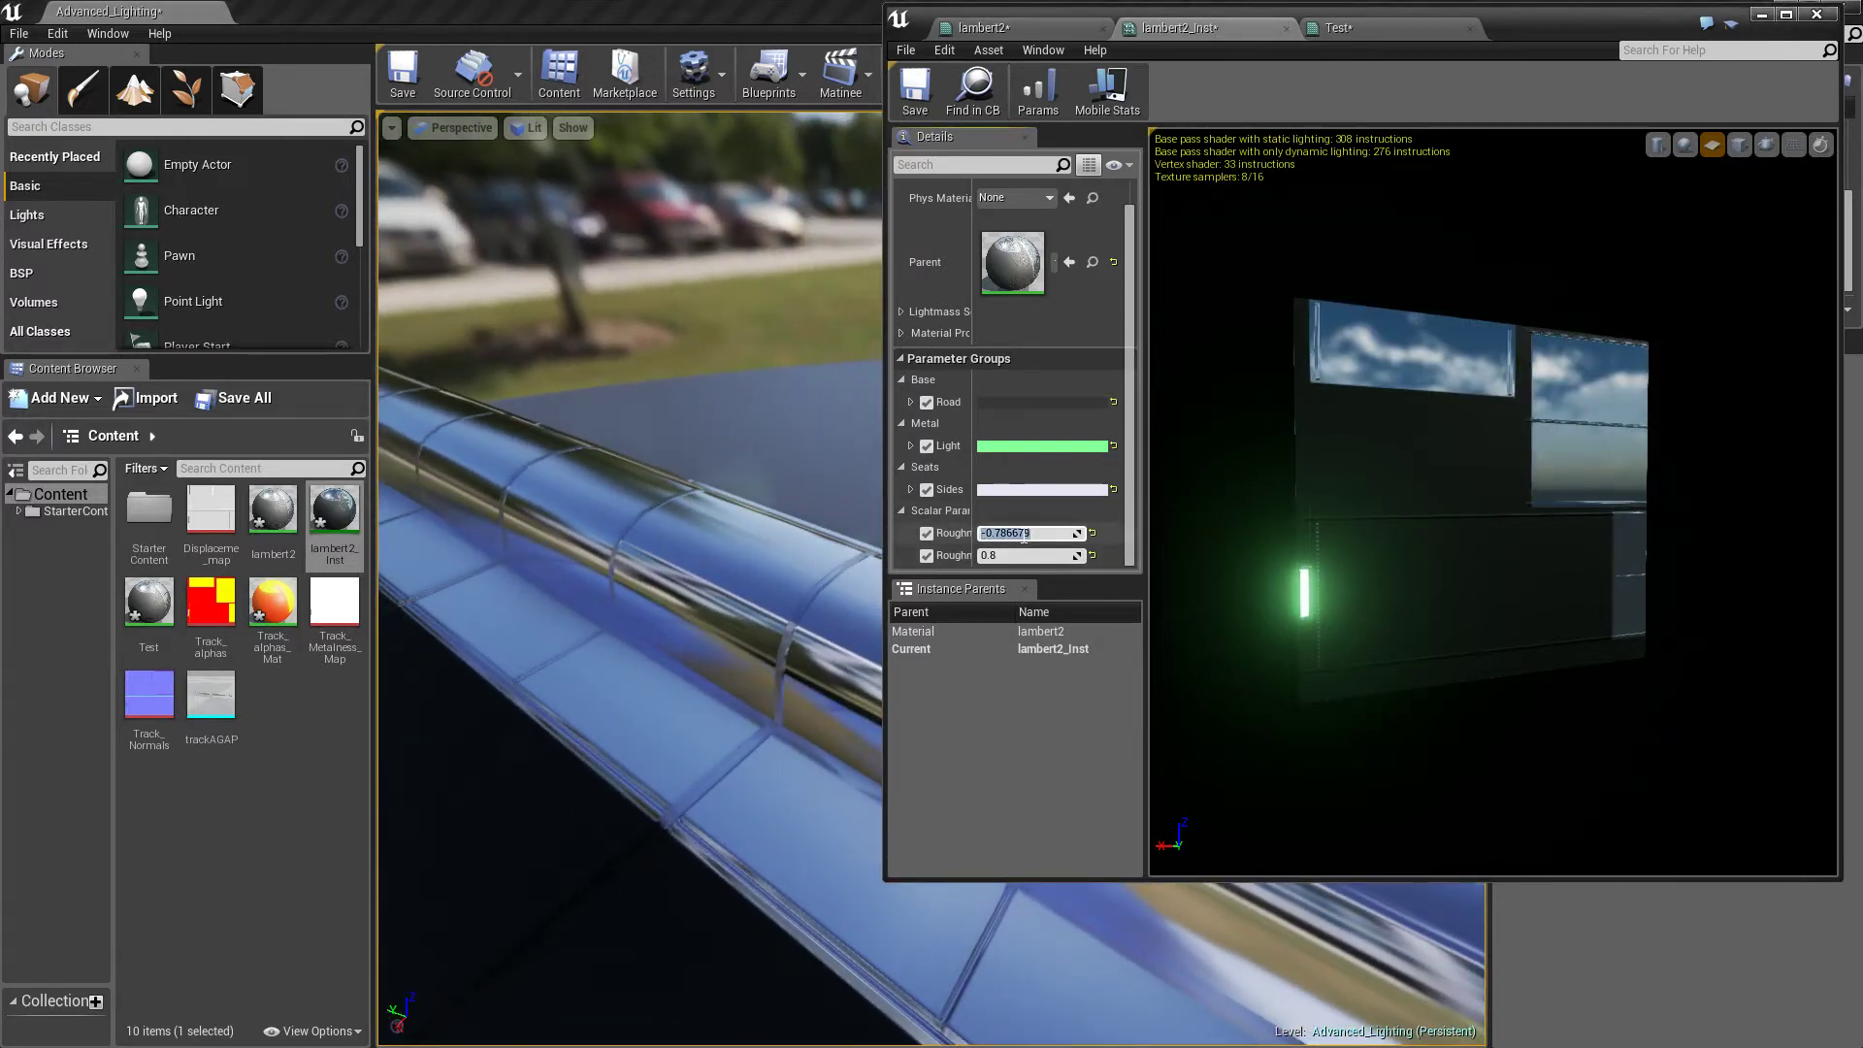
type(".1")
key("Return")
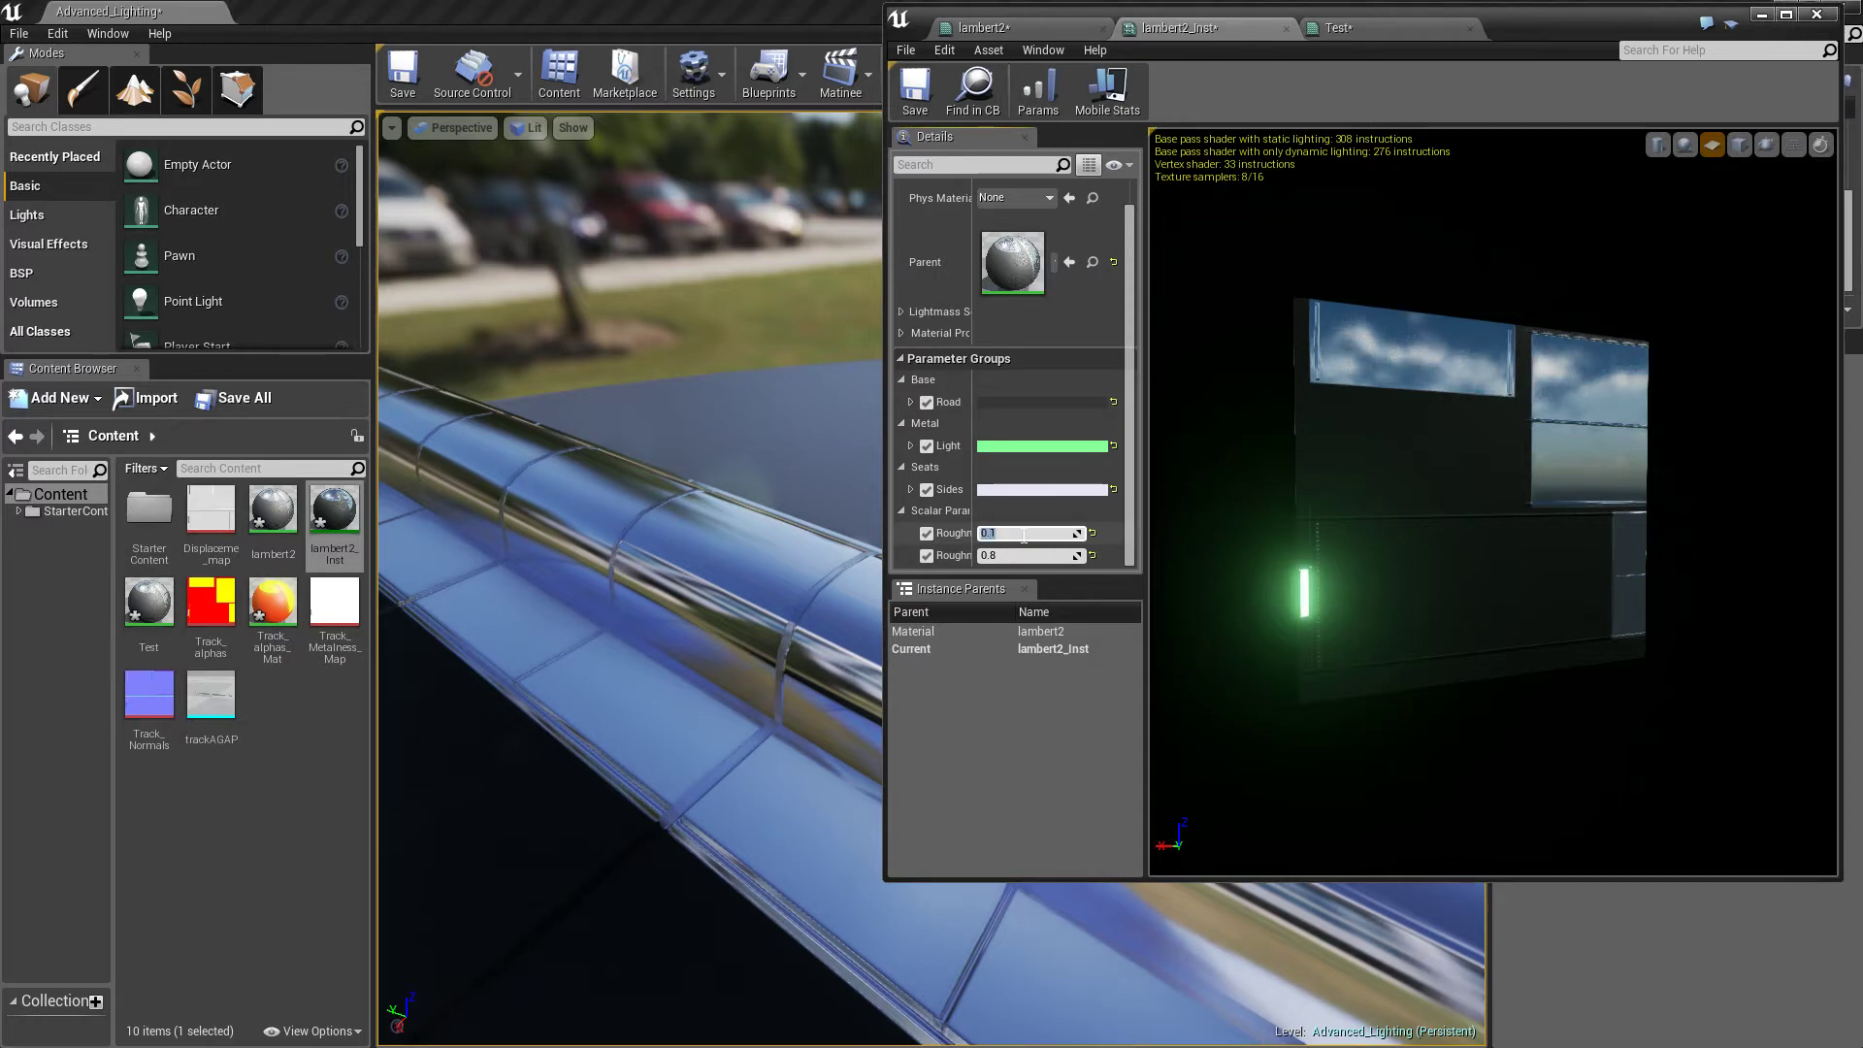
right_click_drag(820, 524, 873, 525)
left_click_drag(1025, 533, 1052, 532)
mouse_move(757, 529)
right_mouse_down()
mouse_move(848, 577)
mouse_move(770, 551)
right_mouse_up()
right_click_drag(835, 615, 776, 640)
right_click_drag(679, 583, 525, 534)
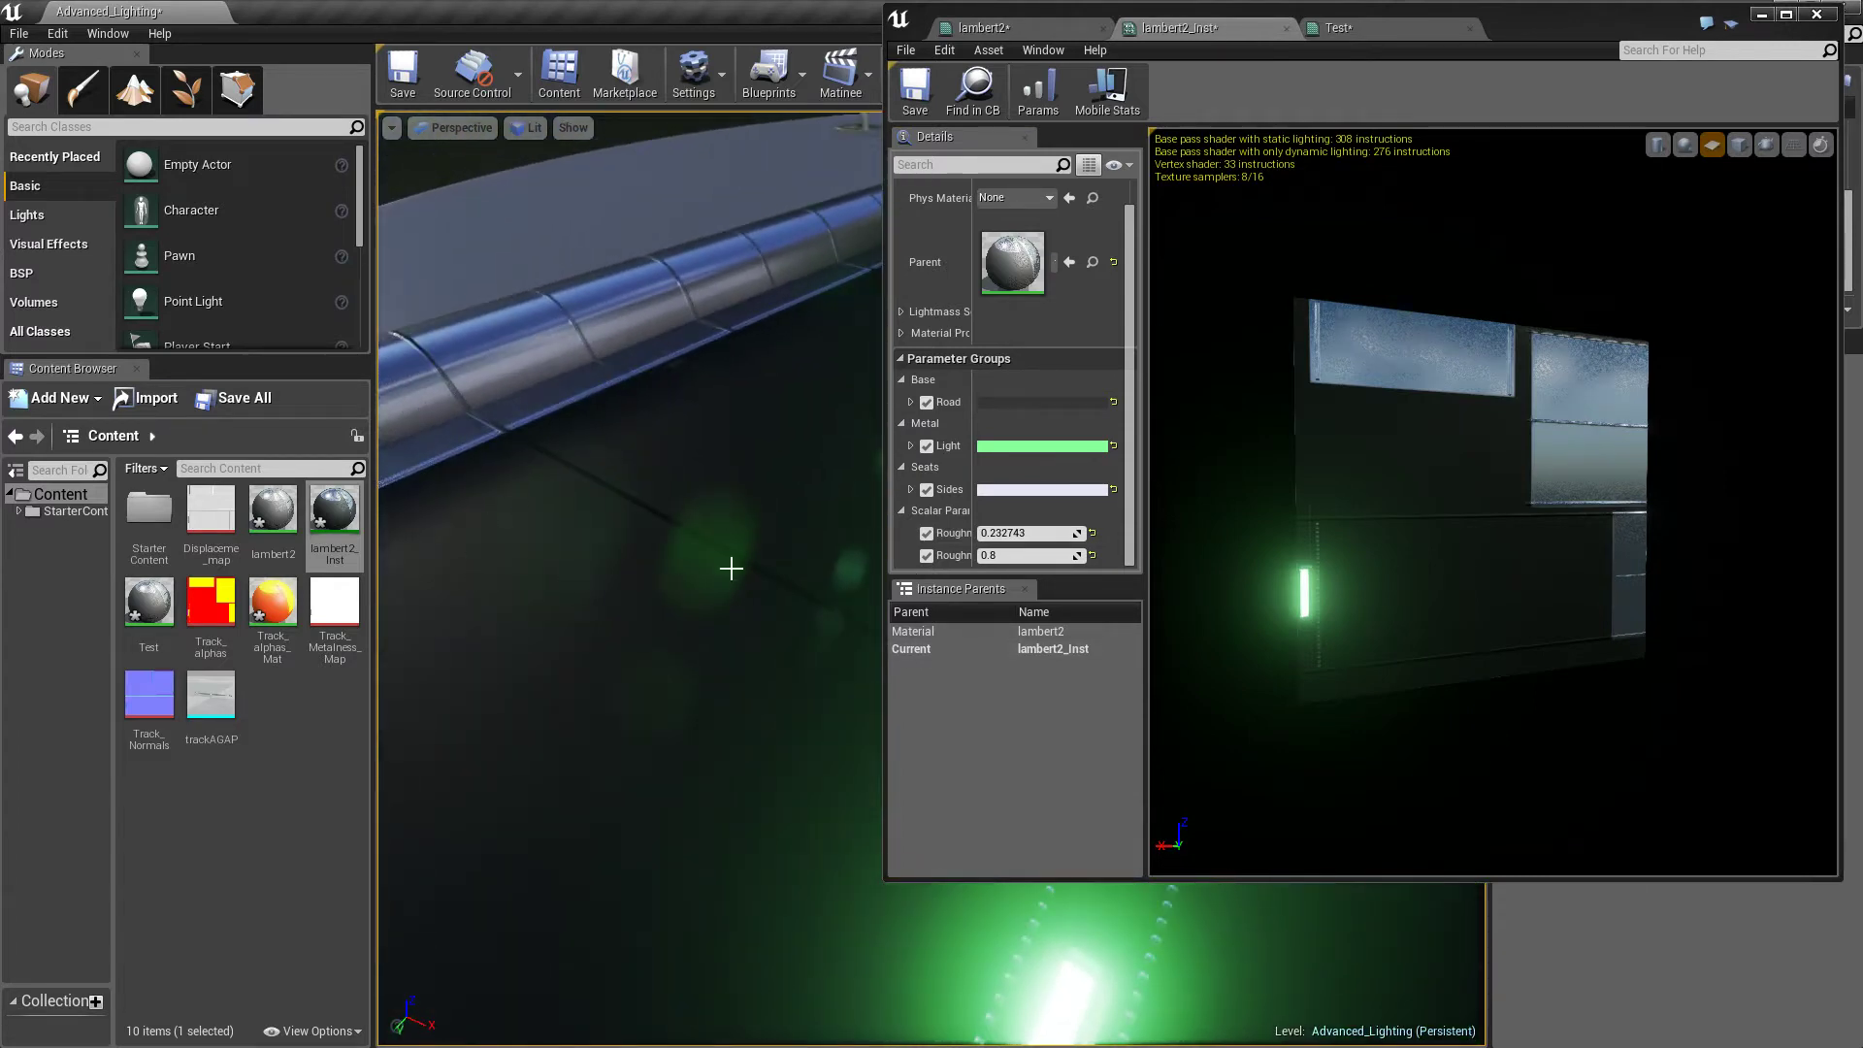
Try the second roughness parameter at about 1.065 and lower it to about 0.054 for a glossy road
left_click_drag(1001, 558, 1003, 558)
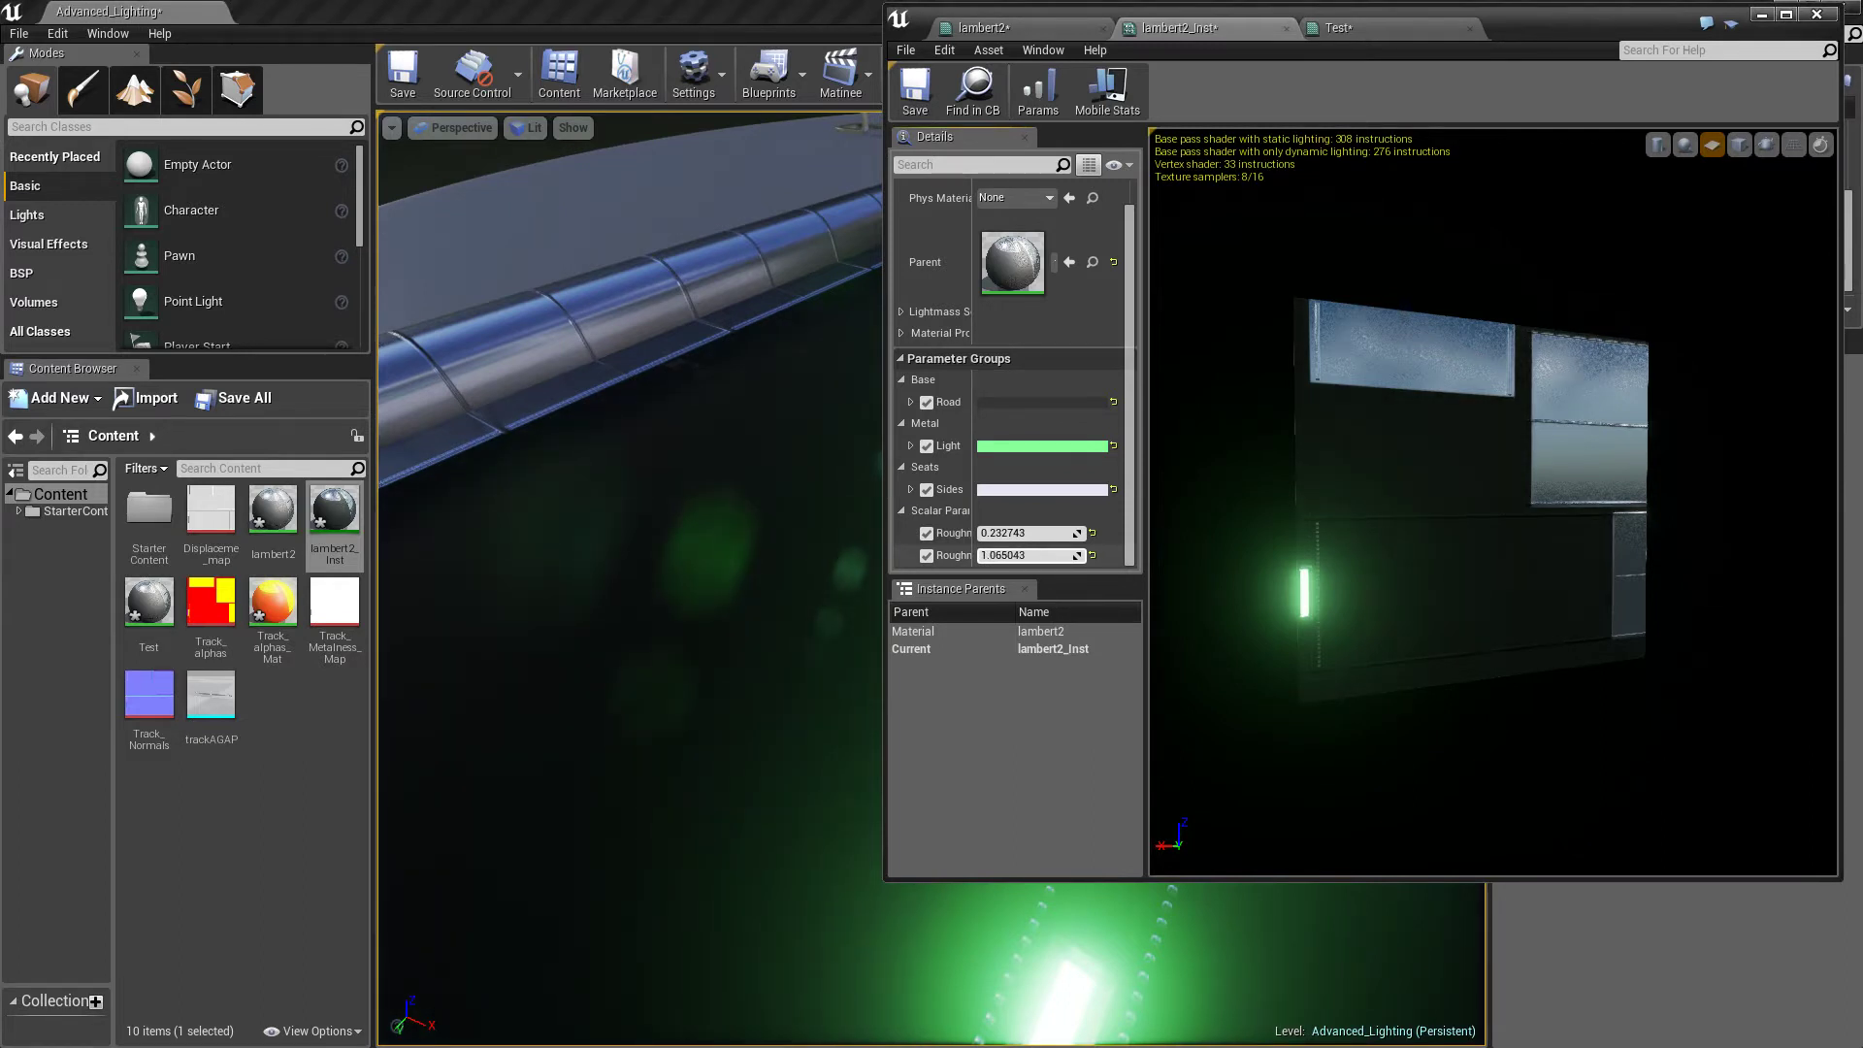
left_click_drag(1028, 555, 936, 555)
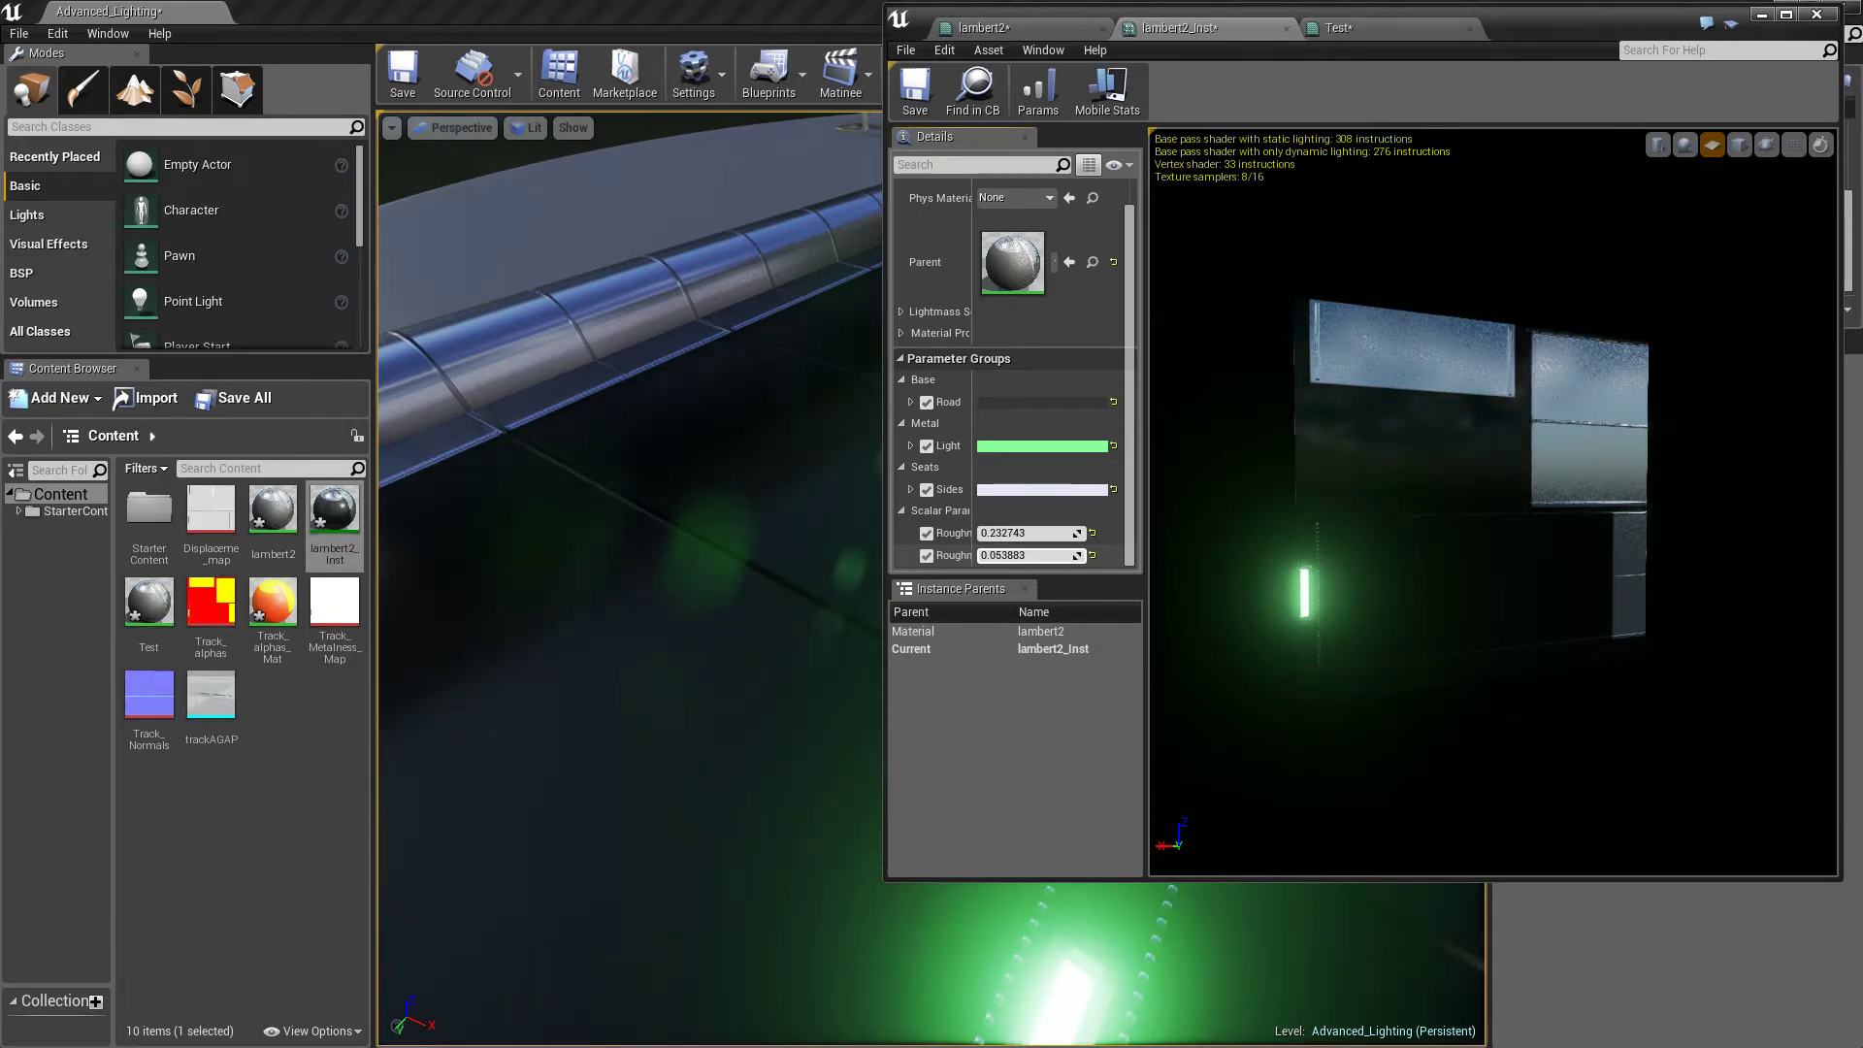
right_click_drag(685, 450, 631, 417)
Move and shrink the material instance editor, and frame the blue-lit and green-lit tracks side by side in the level
left_click_drag(1256, 8, 1122, 62)
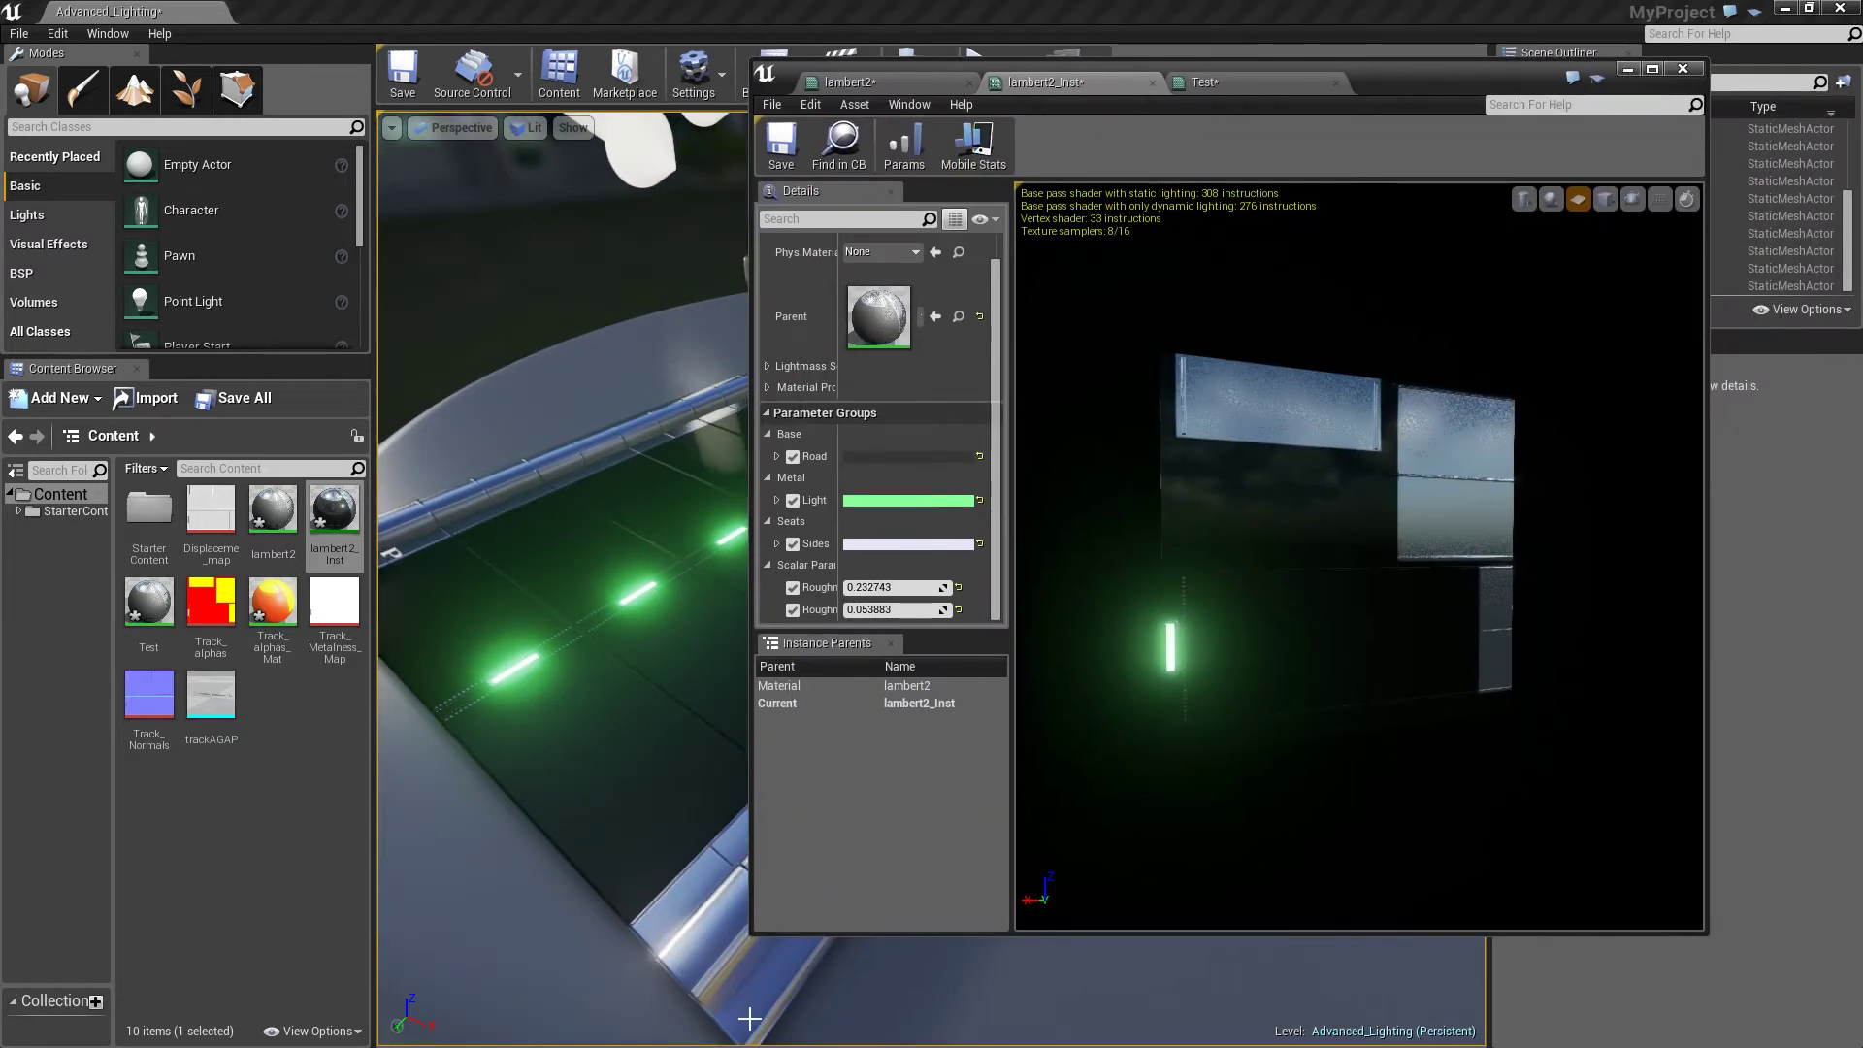
left_click_drag(752, 934, 1070, 794)
left_click(737, 344)
right_click_drag(737, 485, 1025, 297)
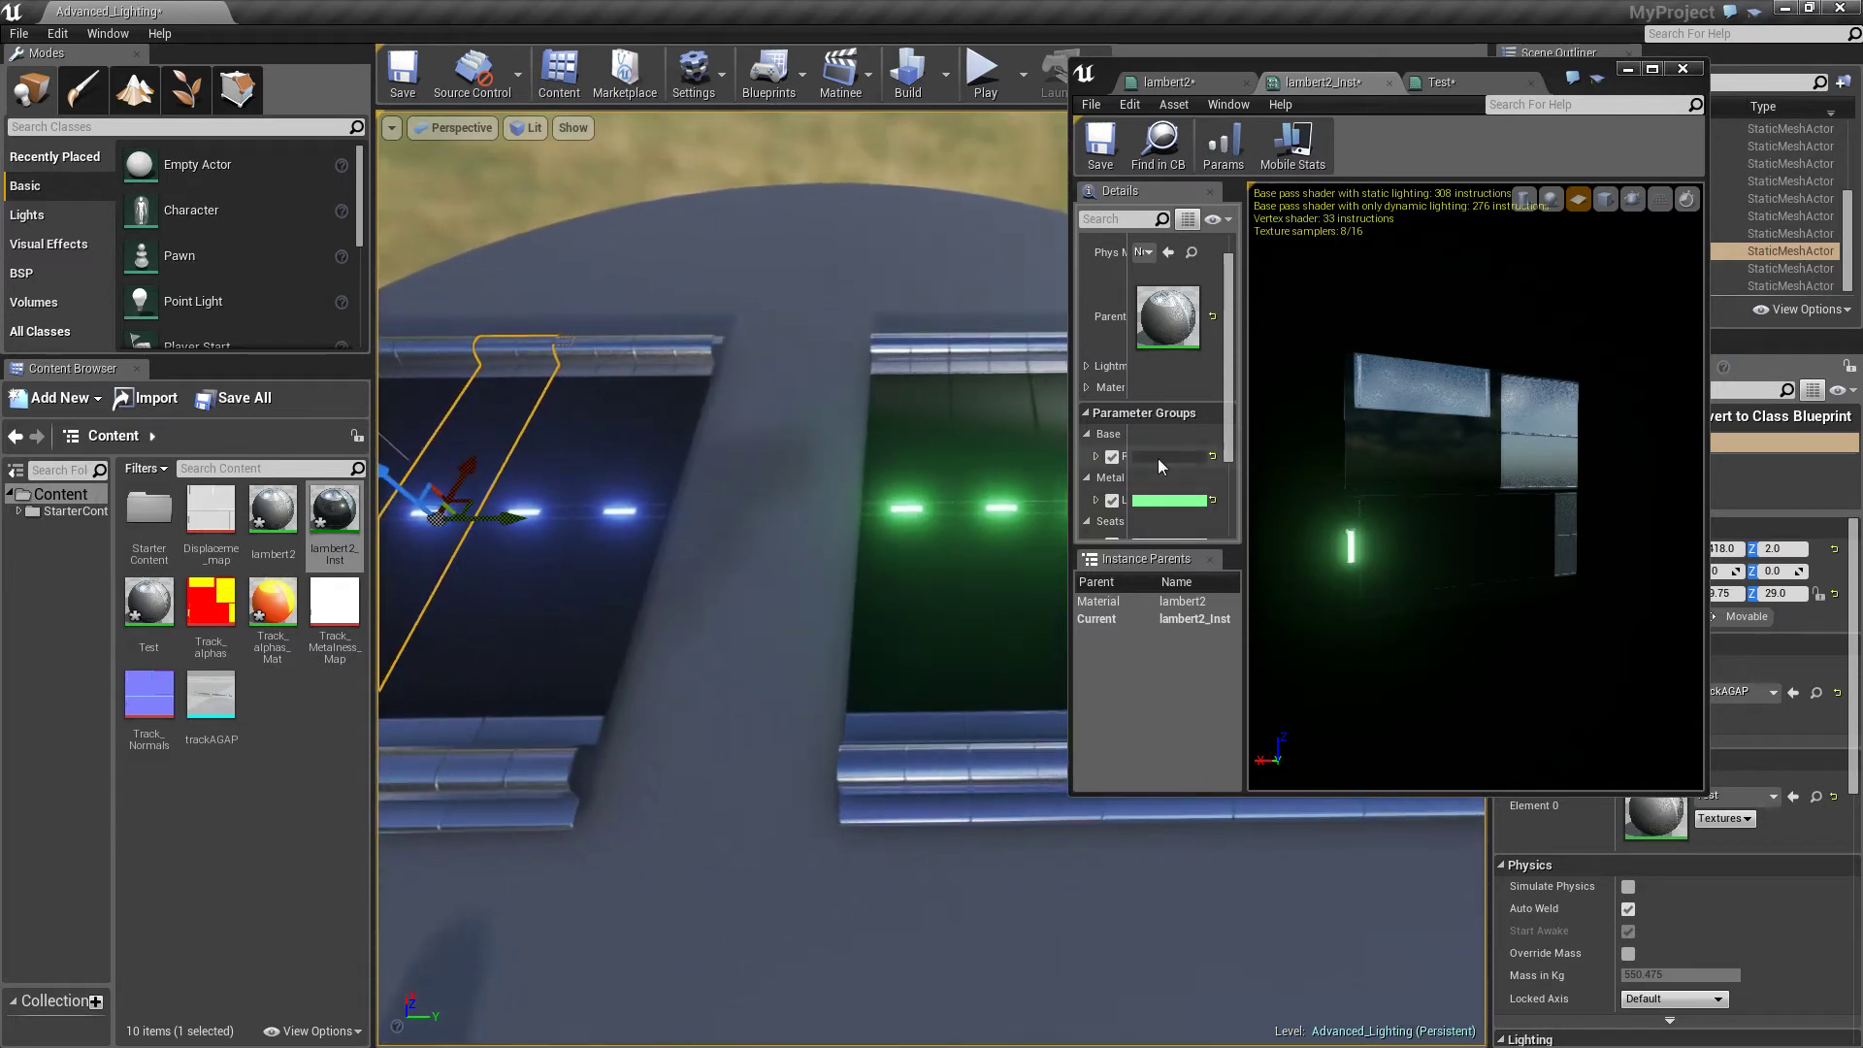
Set the Sides parameter's colour to yellow, hex EADD32FF
left_click_drag(1229, 428, 1229, 459)
left_click(1168, 503)
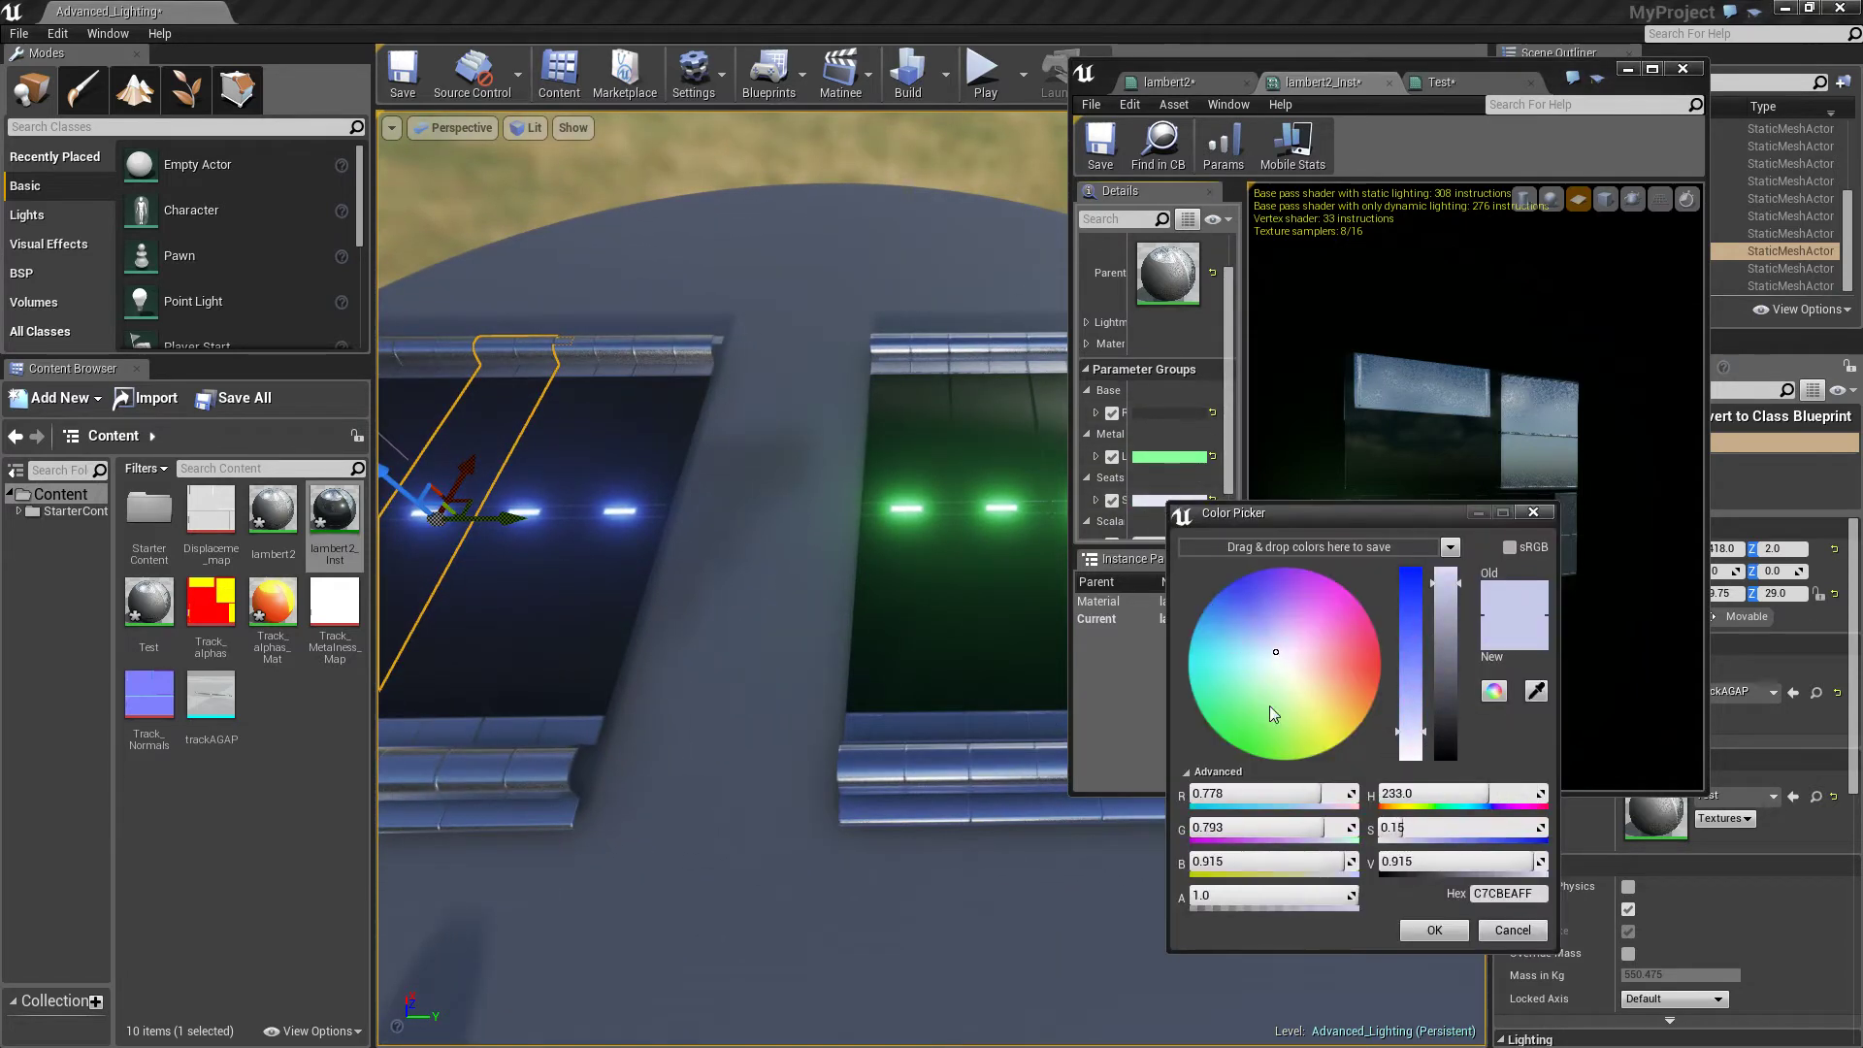
left_click(1327, 726)
left_click(1429, 931)
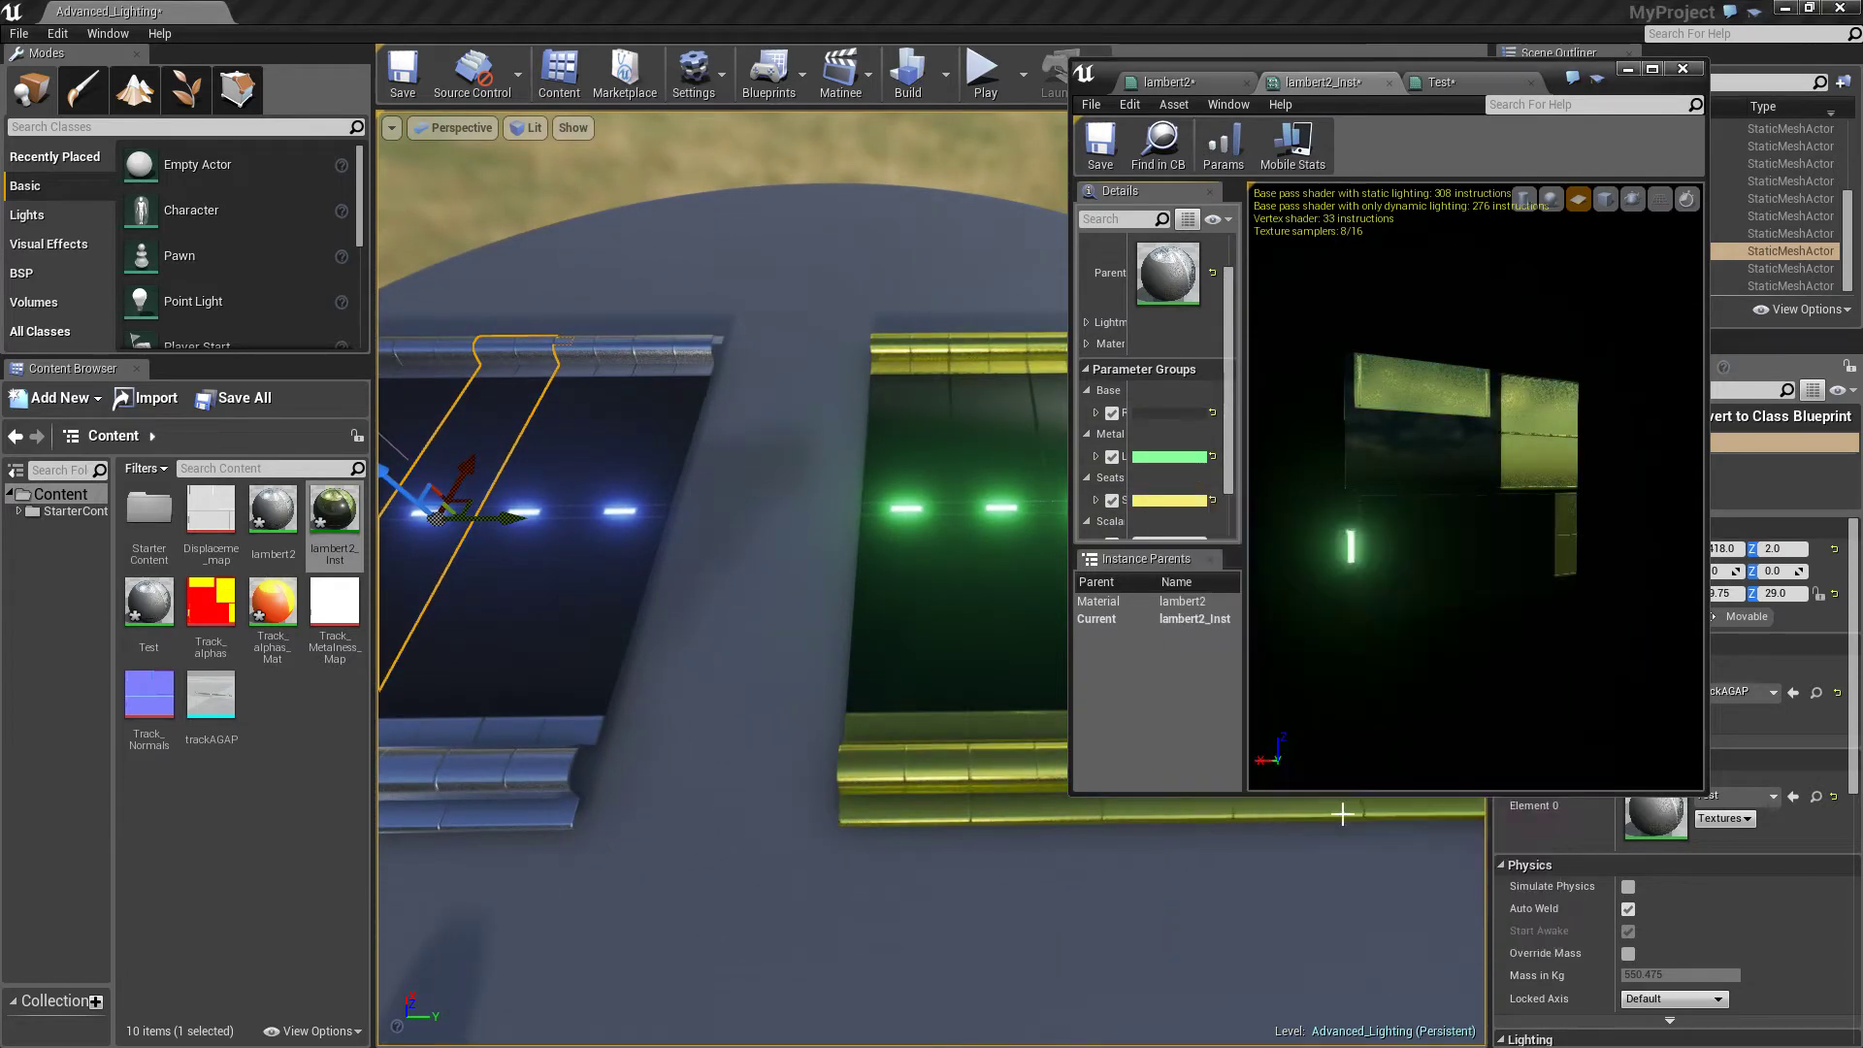
Brighten the Road parameter's colour to value 0.84, a pale greenish grey
left_click(1153, 501)
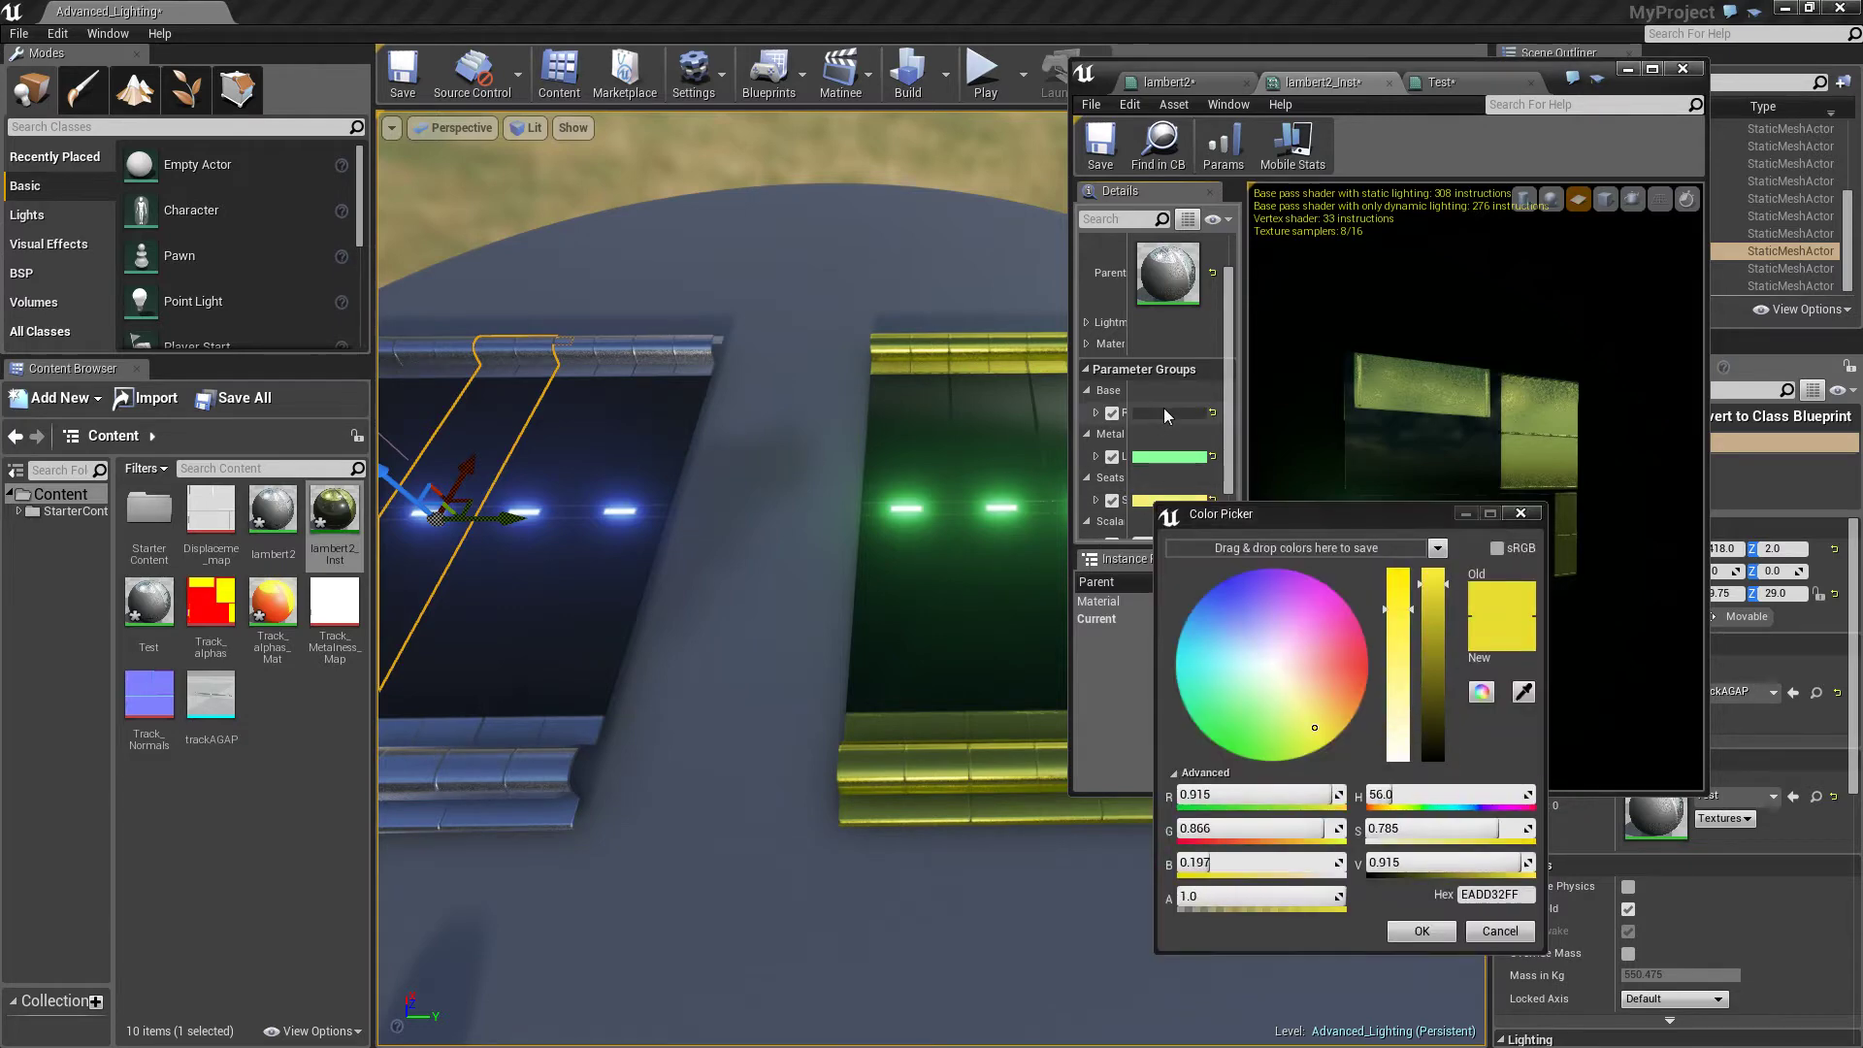
left_click(1162, 409)
left_click_drag(1444, 560, 1443, 507)
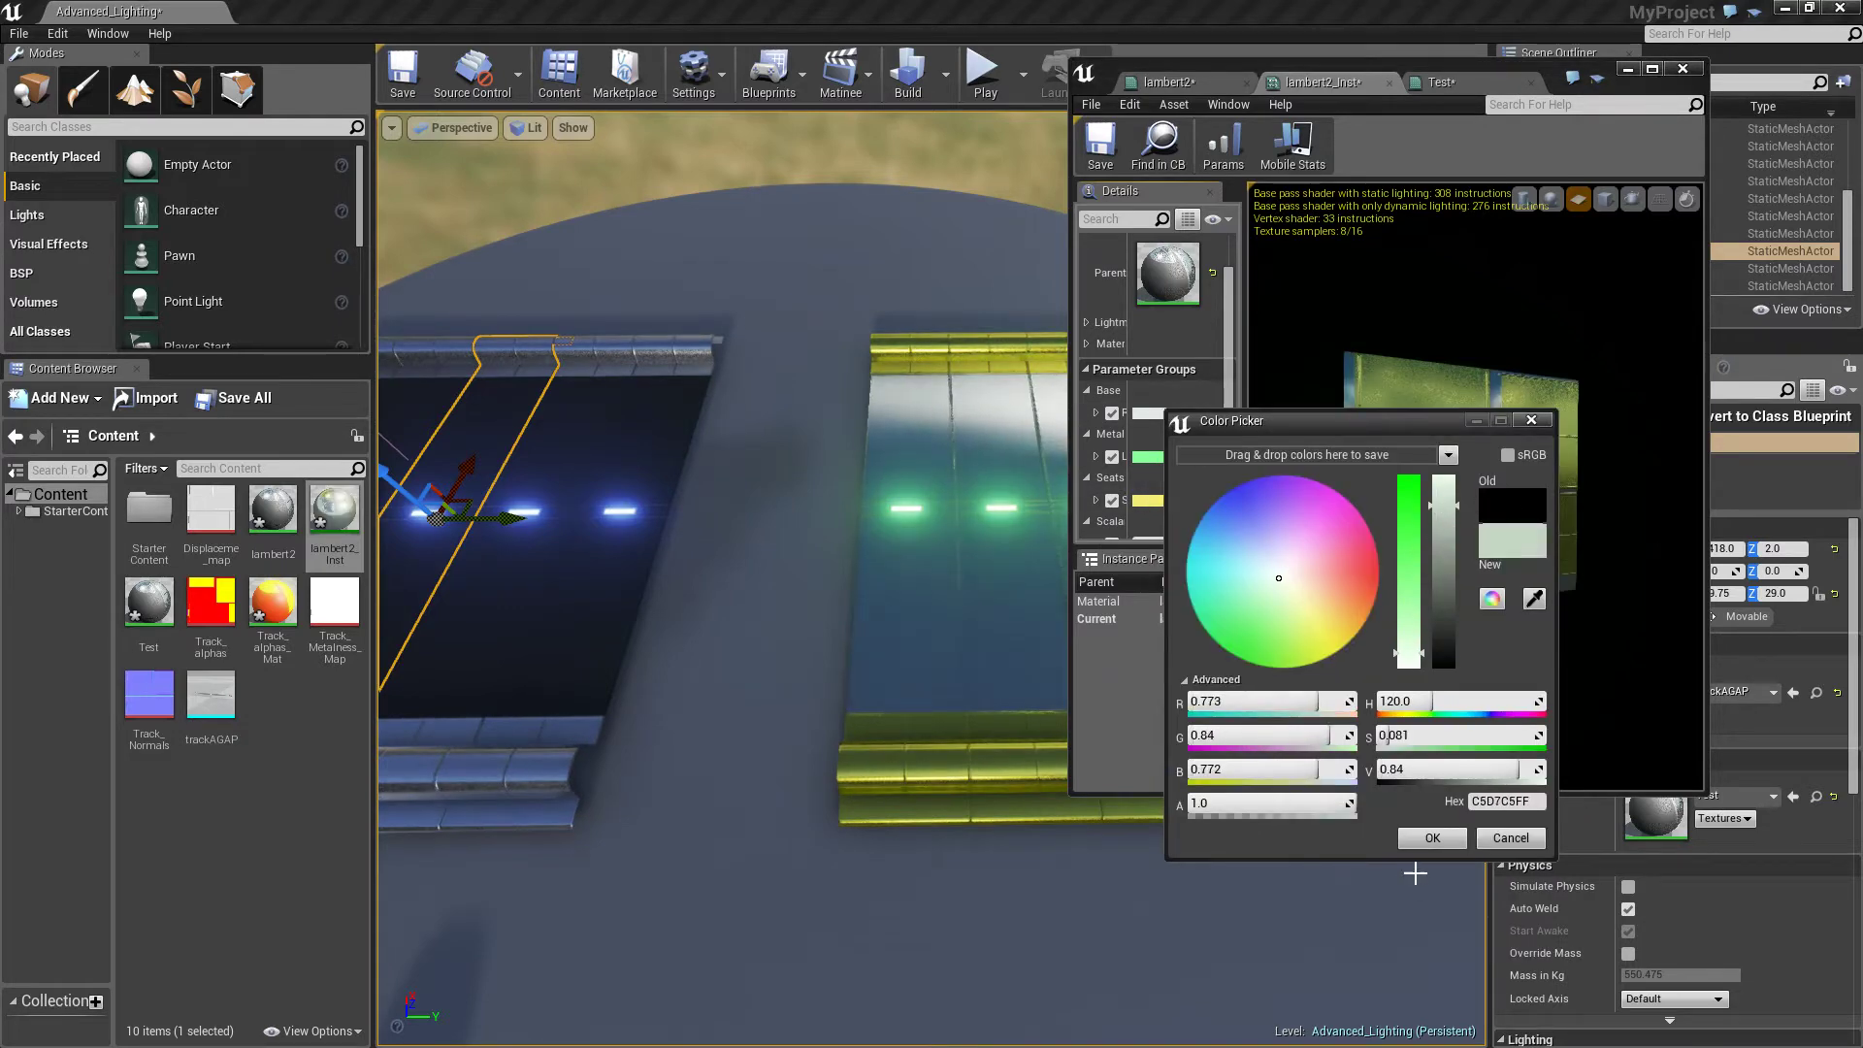
left_click(1426, 838)
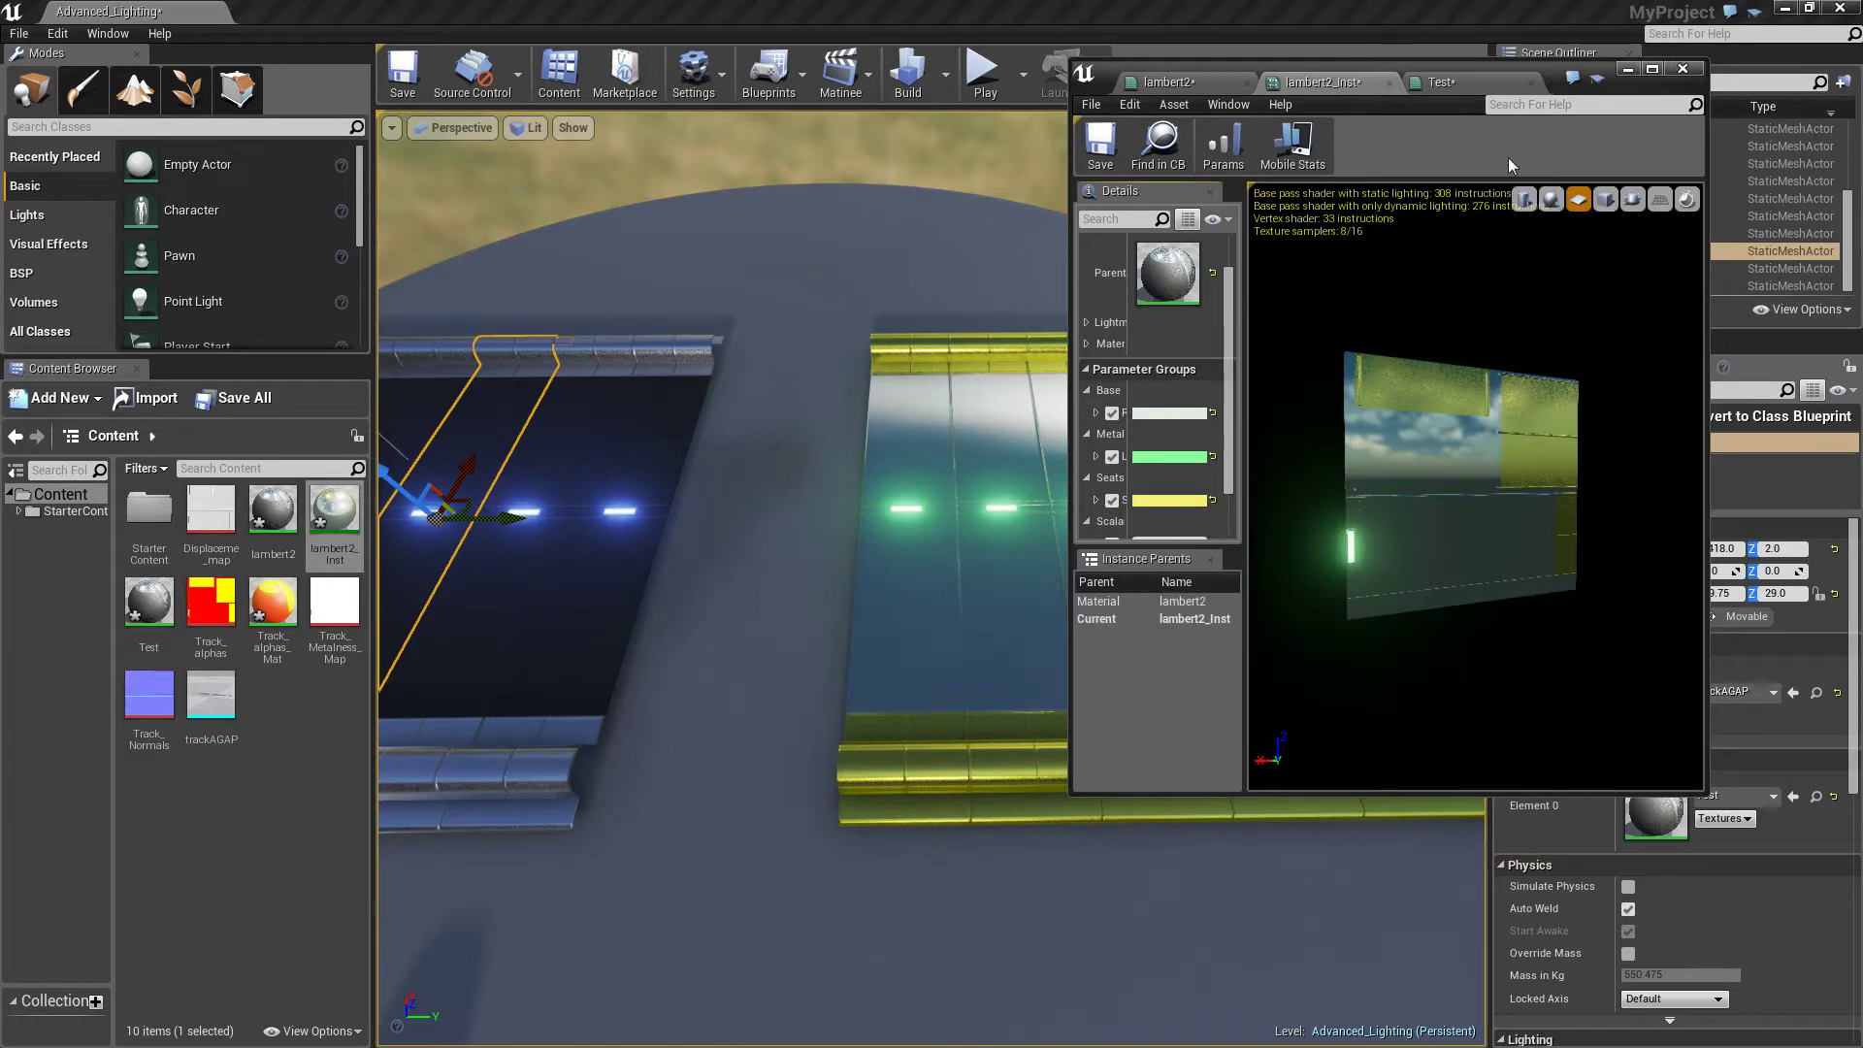
Minimise the material instance editor and compare the recoloured track with the blue-lit one, selecting trackAGAP9
left_click(1631, 72)
left_click(1050, 251)
left_click_drag(1050, 251, 1114, 218, "alt")
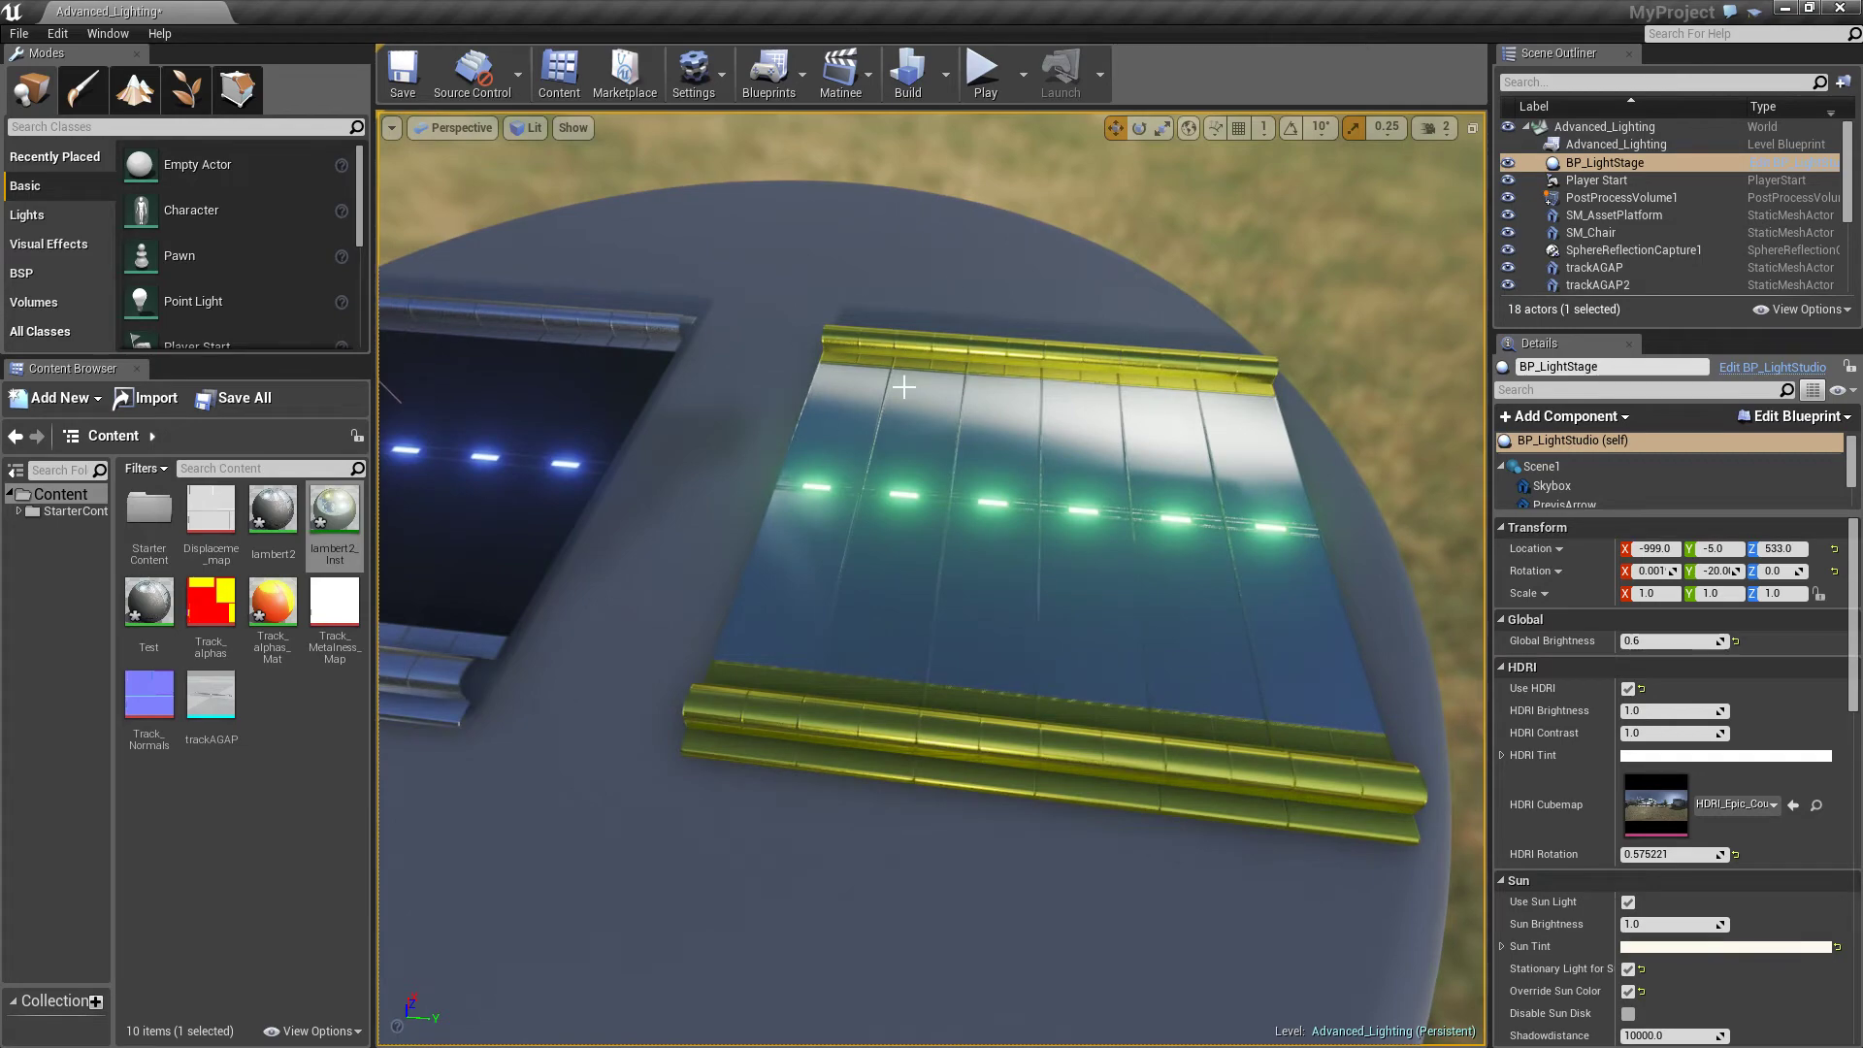
scroll(903, 387, "down", 3)
left_click_drag(903, 387, 873, 621, "alt")
scroll(898, 387, "up", 2)
left_click(950, 593)
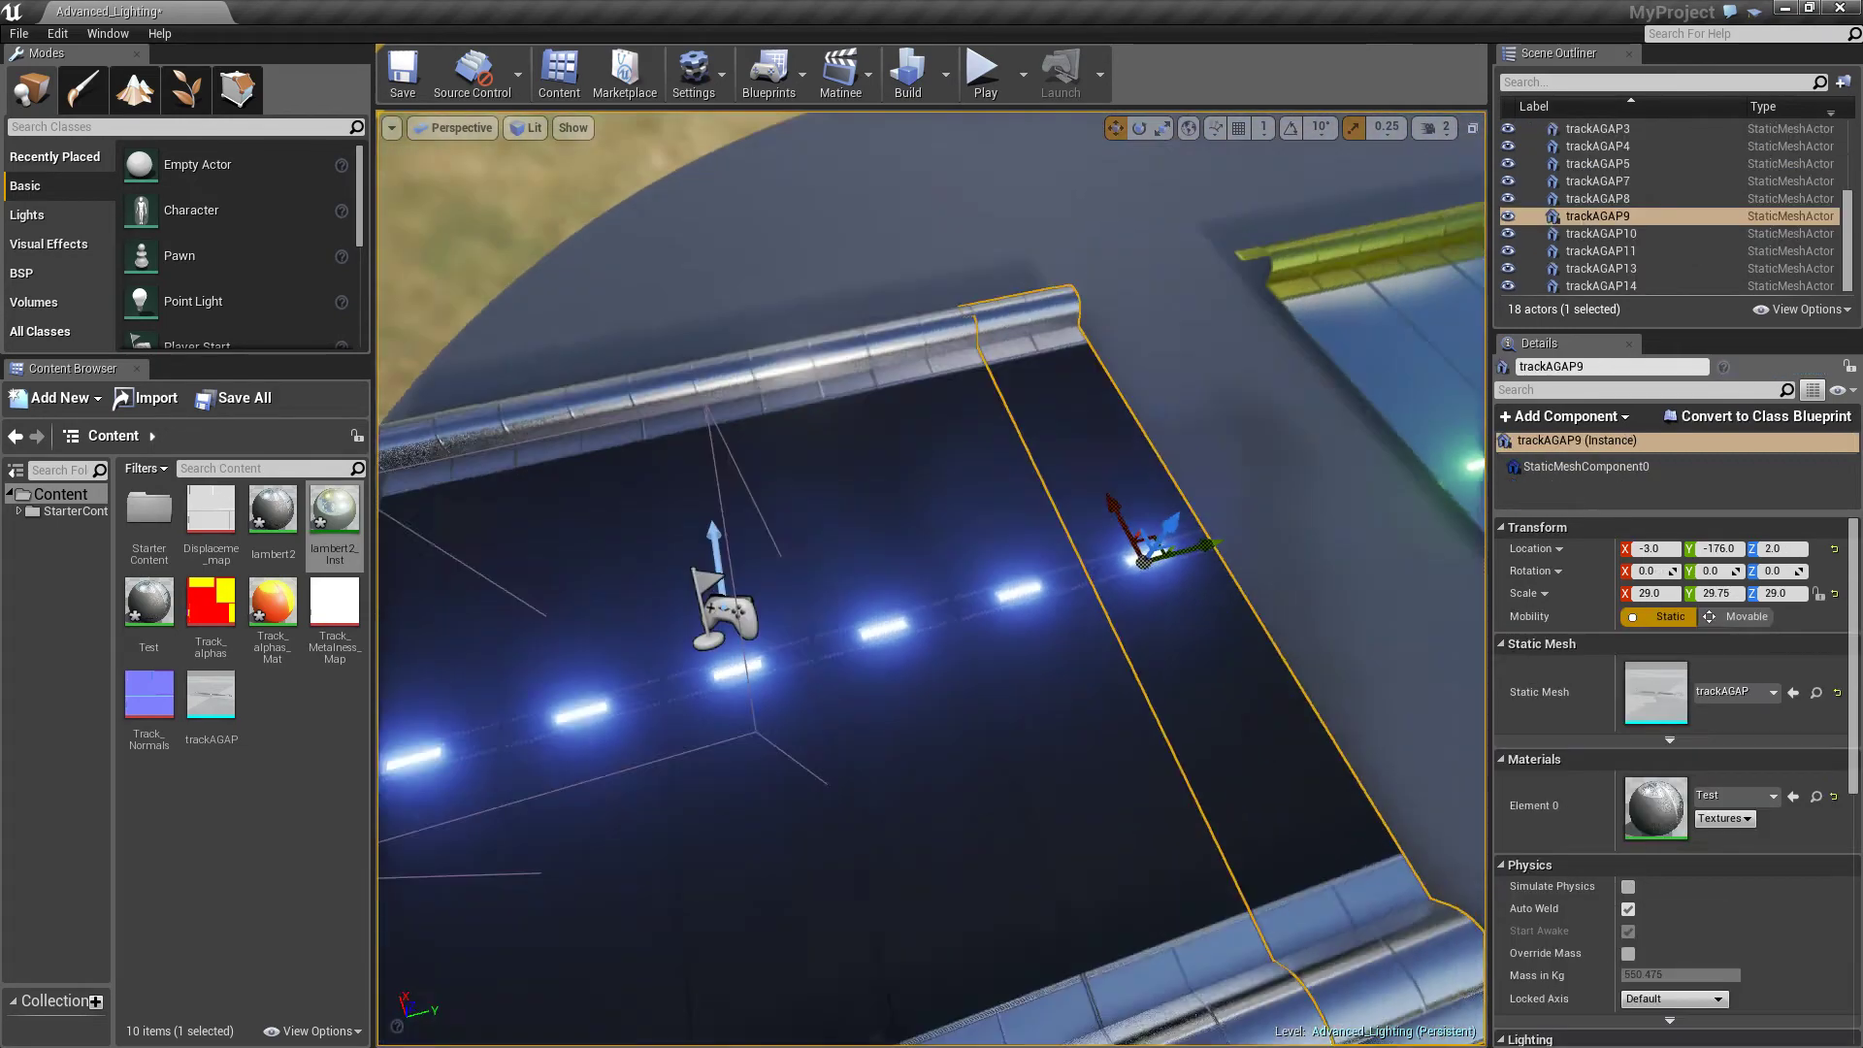
scroll(952, 591, "down", 3)
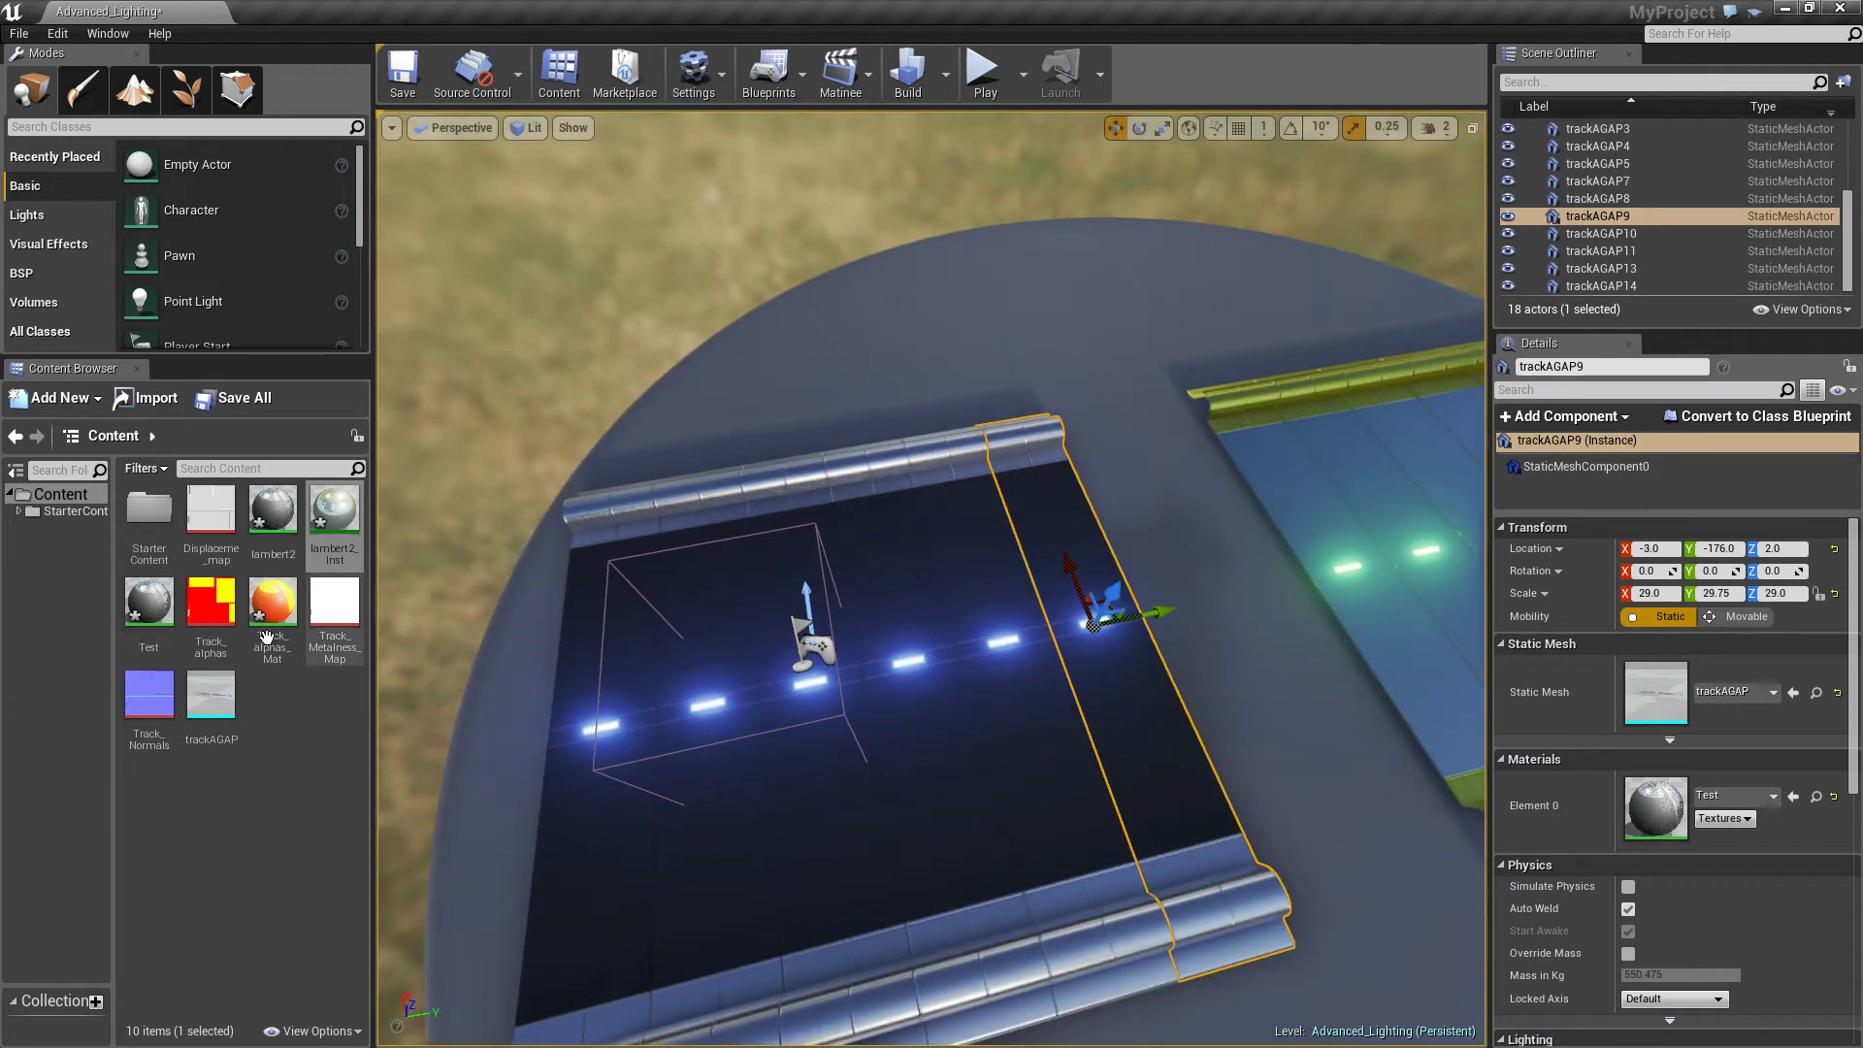
Open the Test material from the project content and maximise its material editor
left_click(149, 611)
left_click(291, 508)
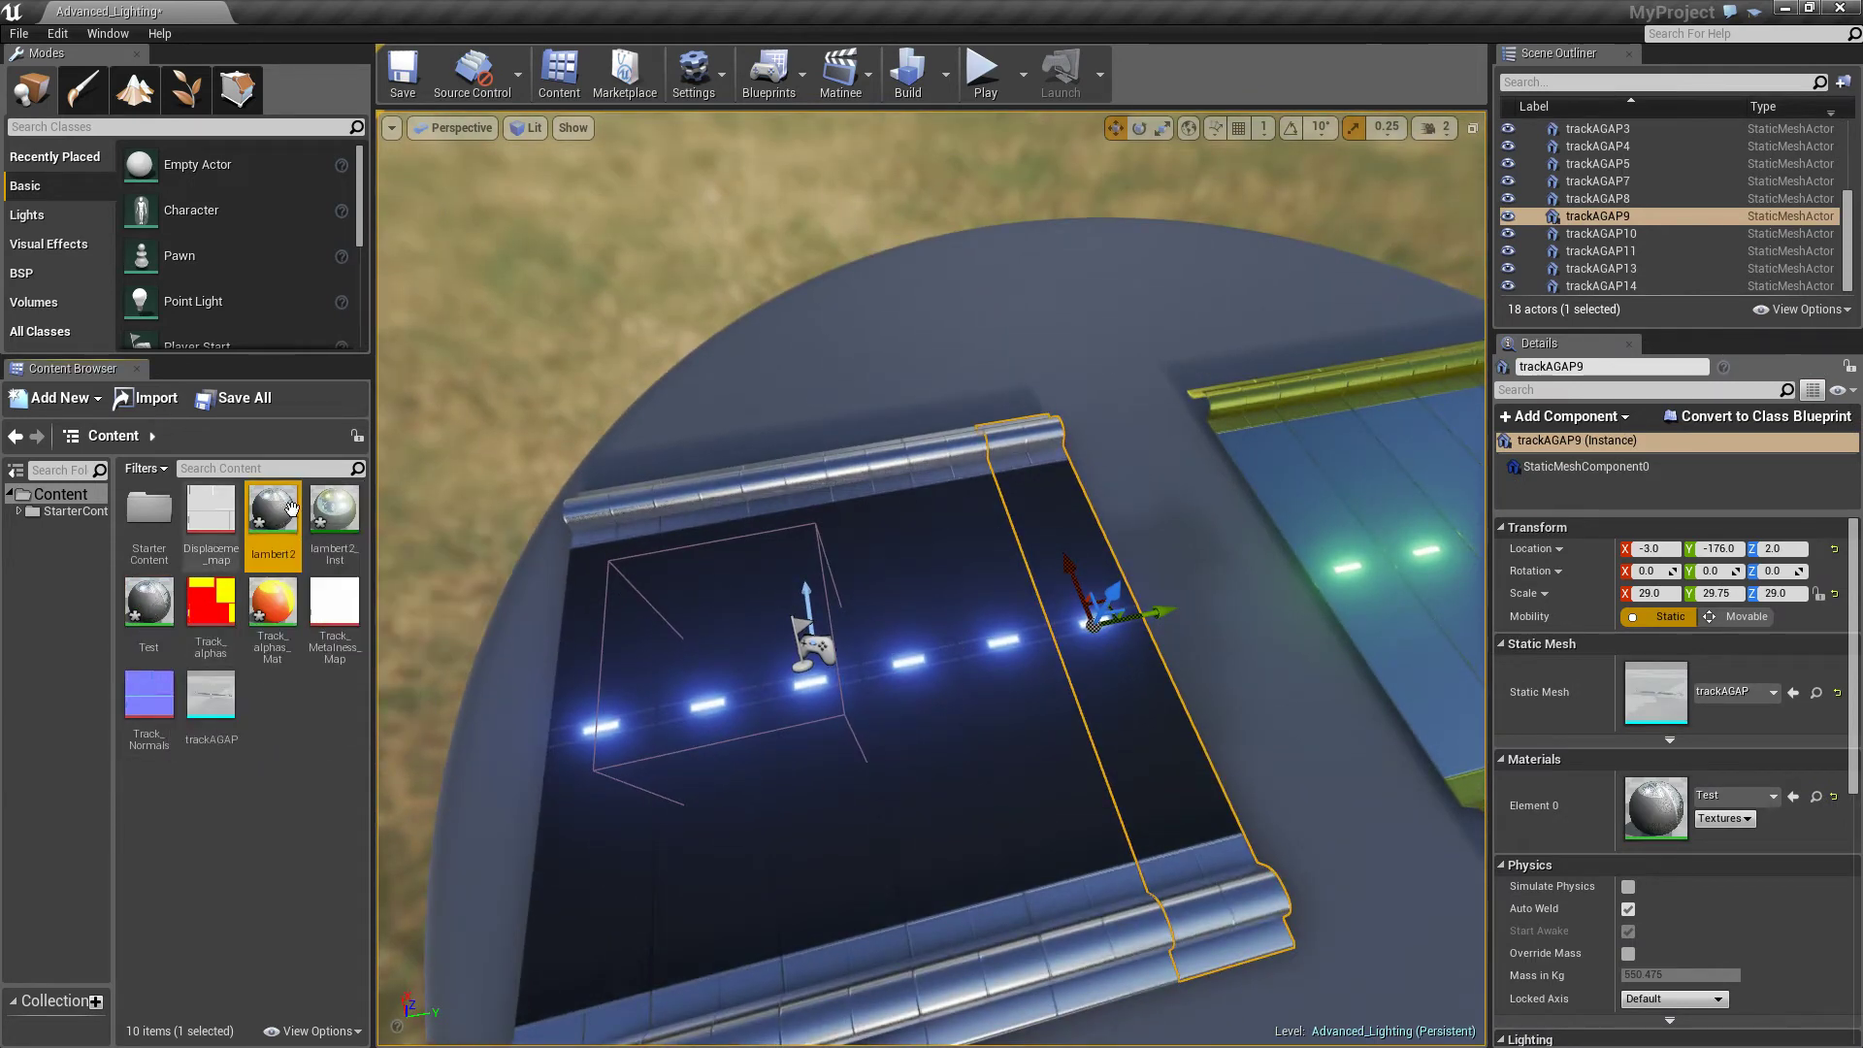
right_click_drag(1080, 526, 1224, 477)
double_click(148, 607)
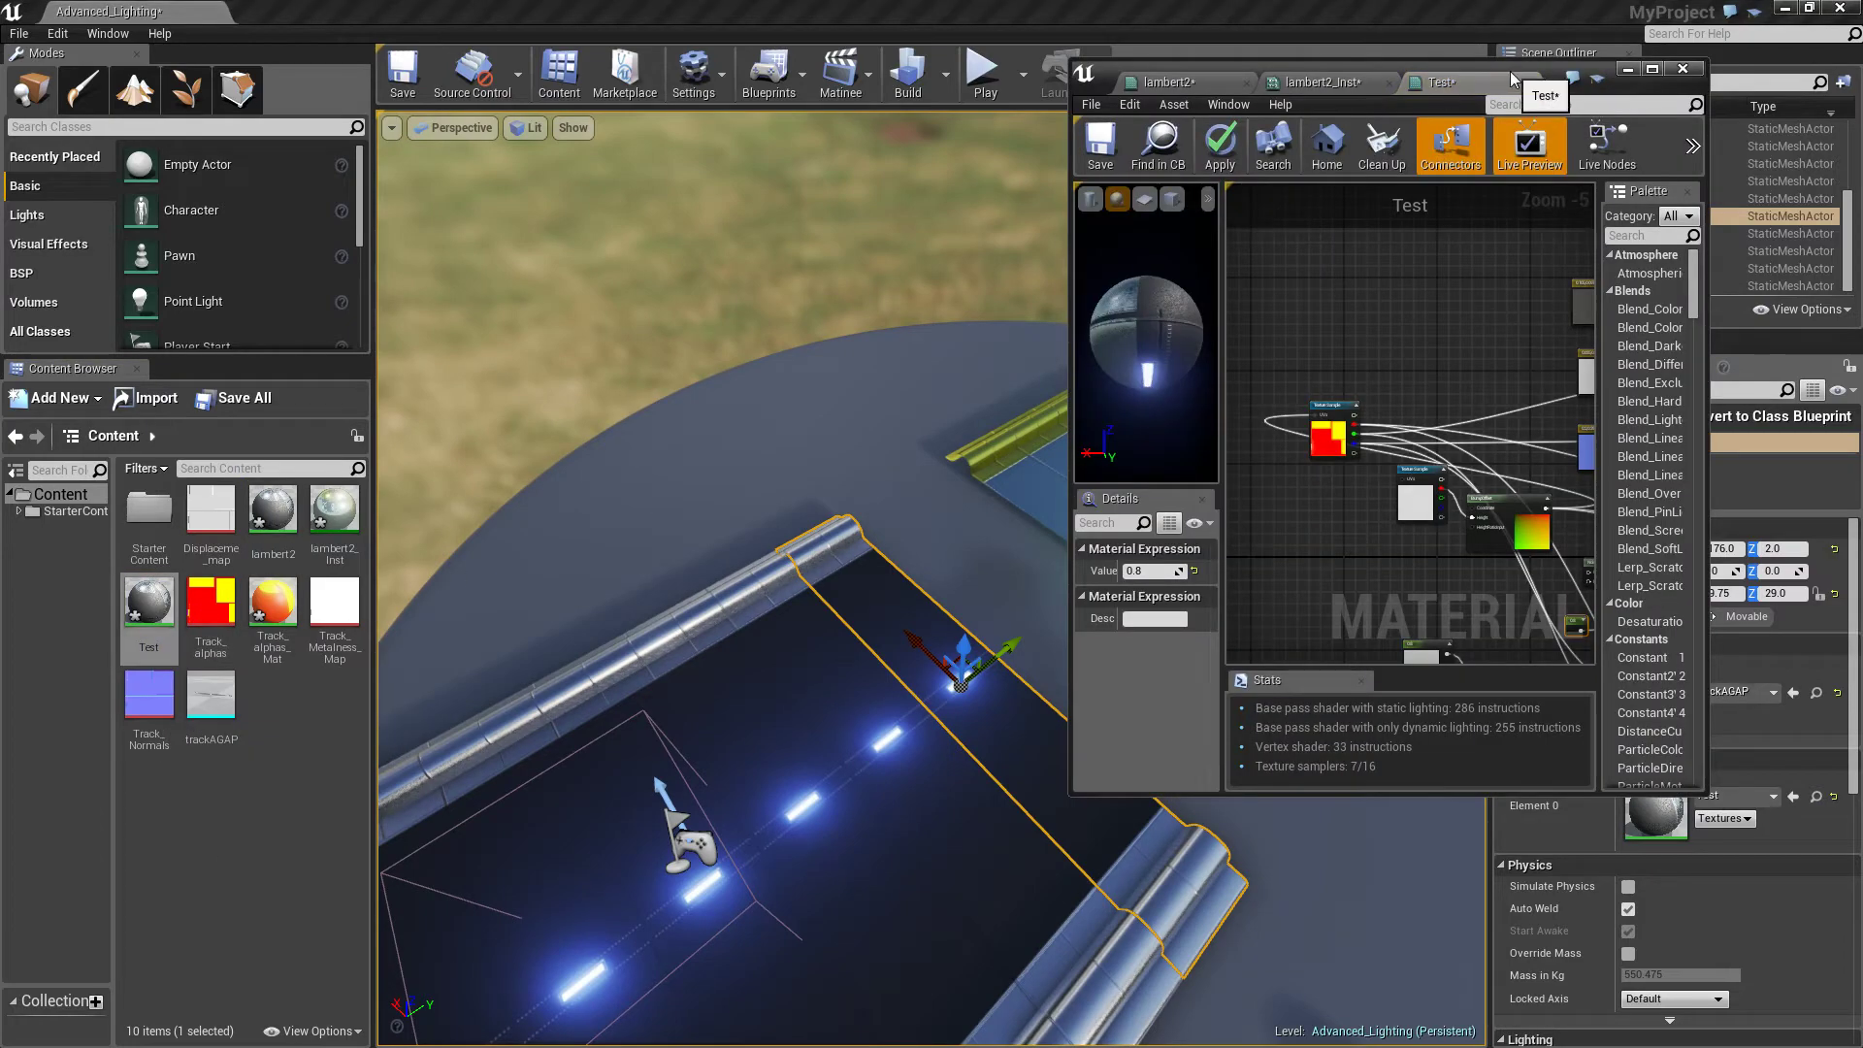
double_click(1550, 79)
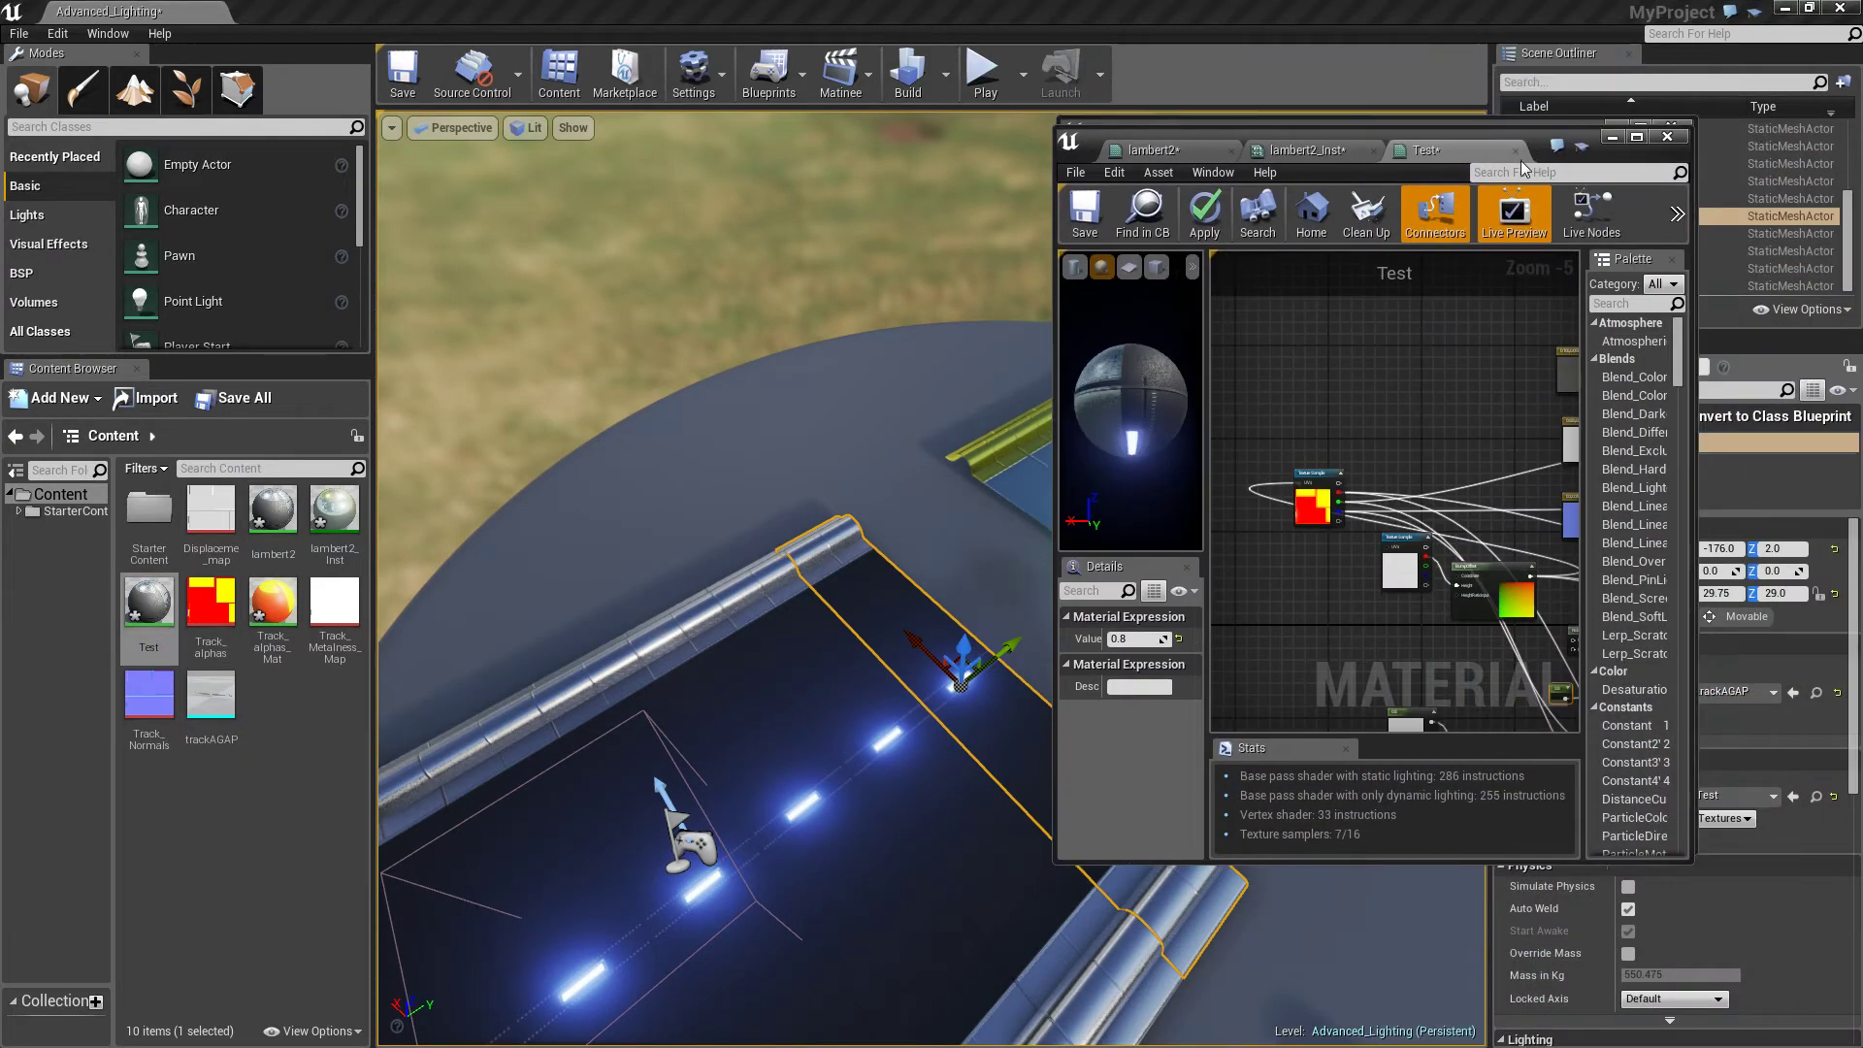
scroll(926, 388, "down", 1)
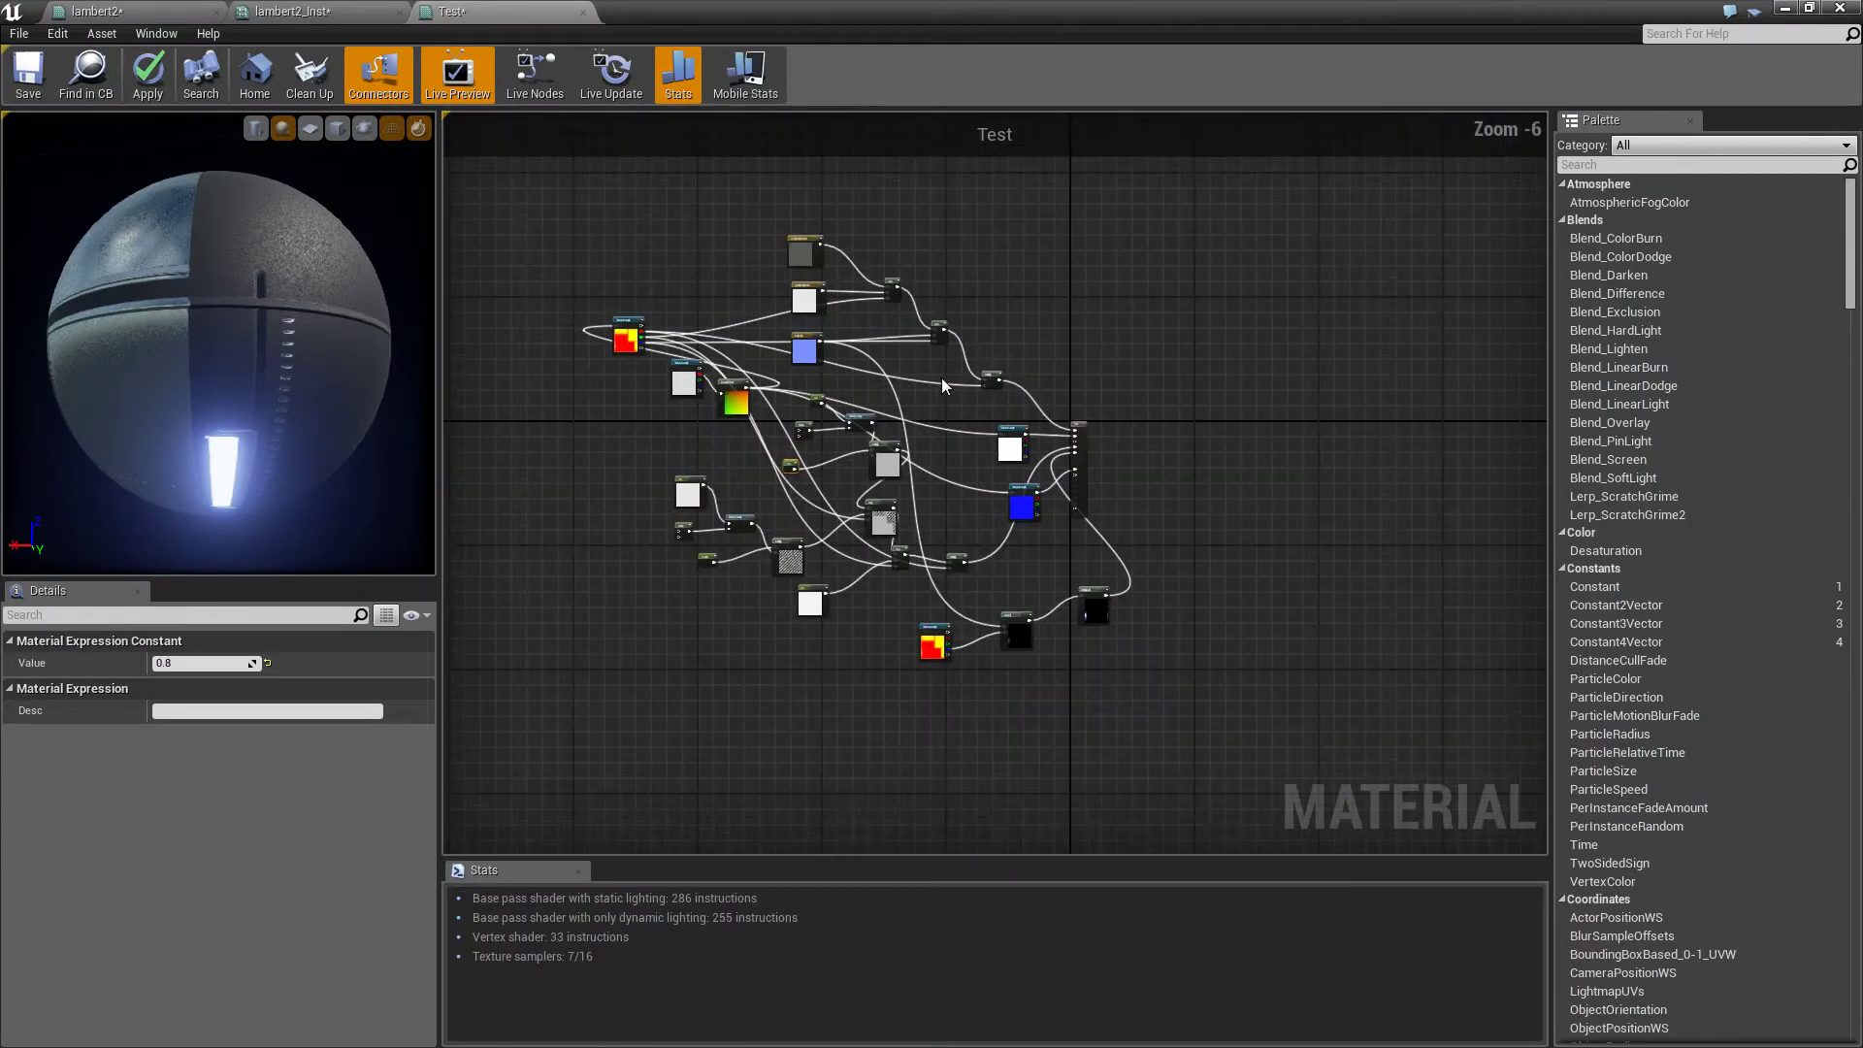
Examine the Test material's node network and the three colour constants feeding its base colour
right_click_drag(591, 225, 702, 295)
left_click(1259, 528)
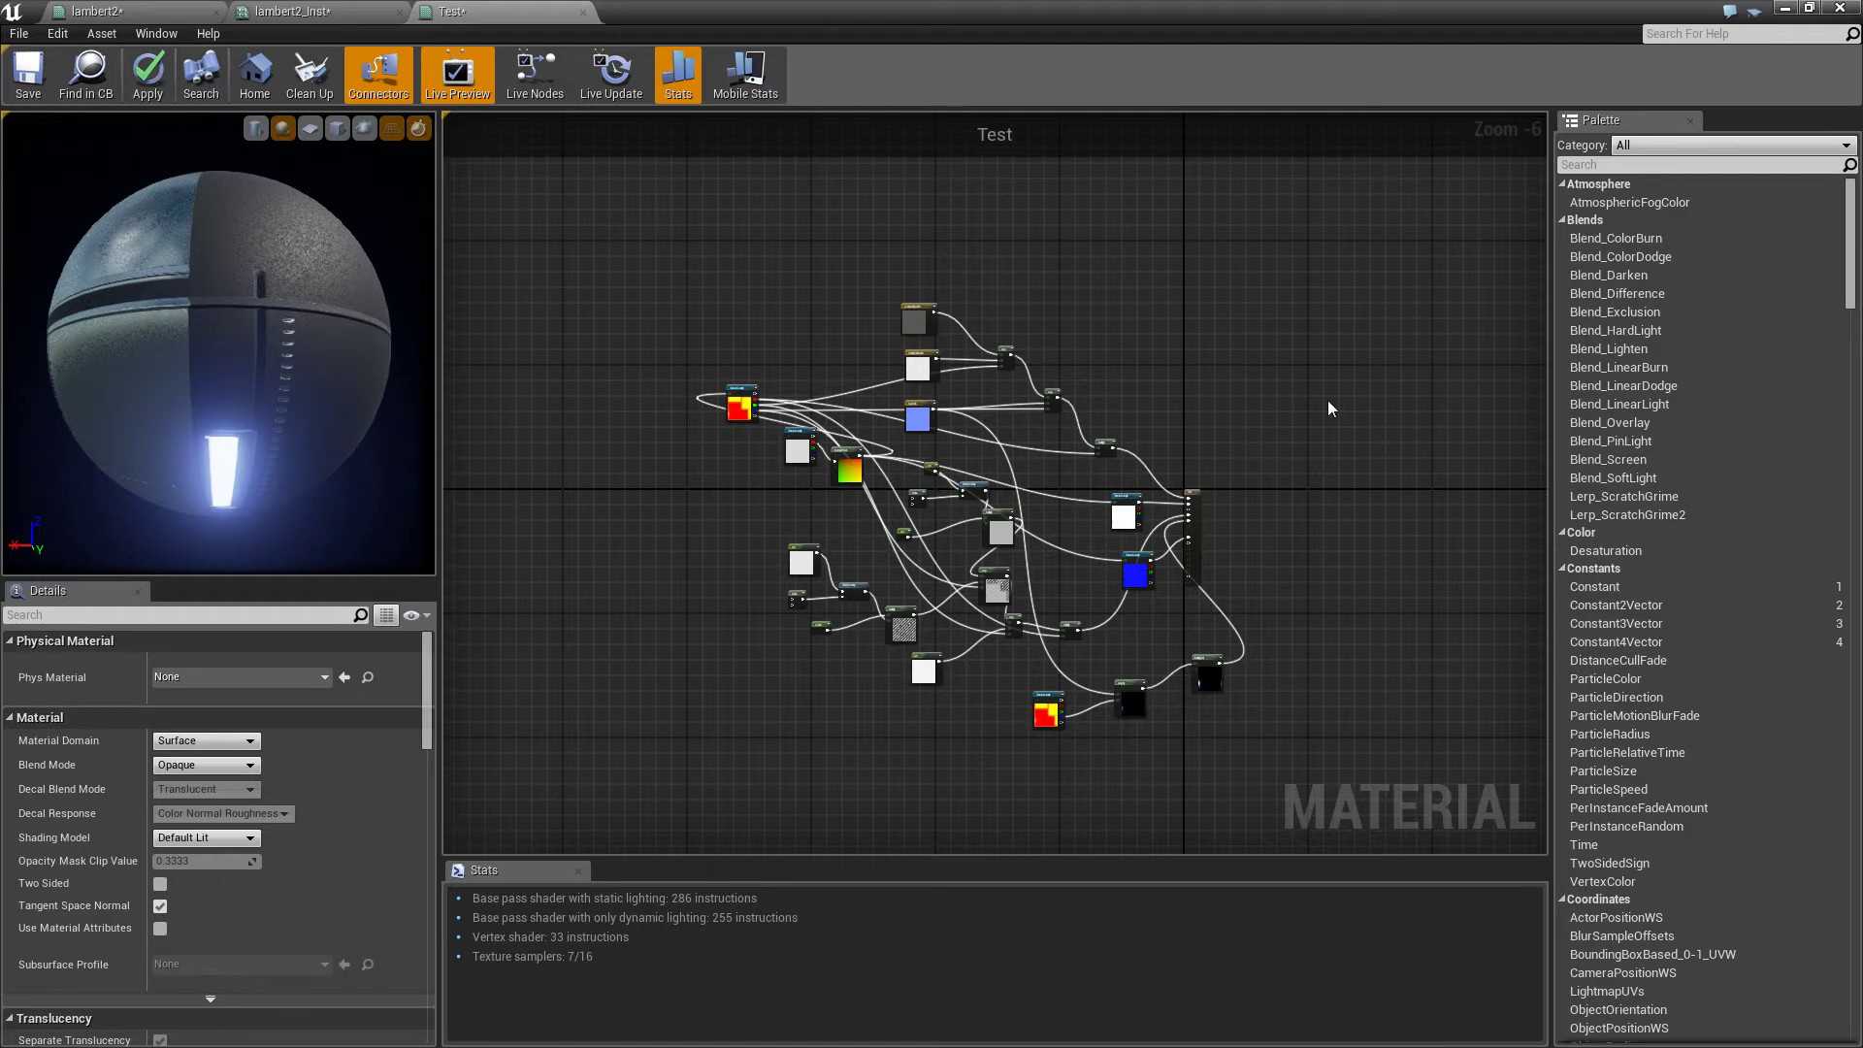
left_click_drag(653, 291, 1339, 650)
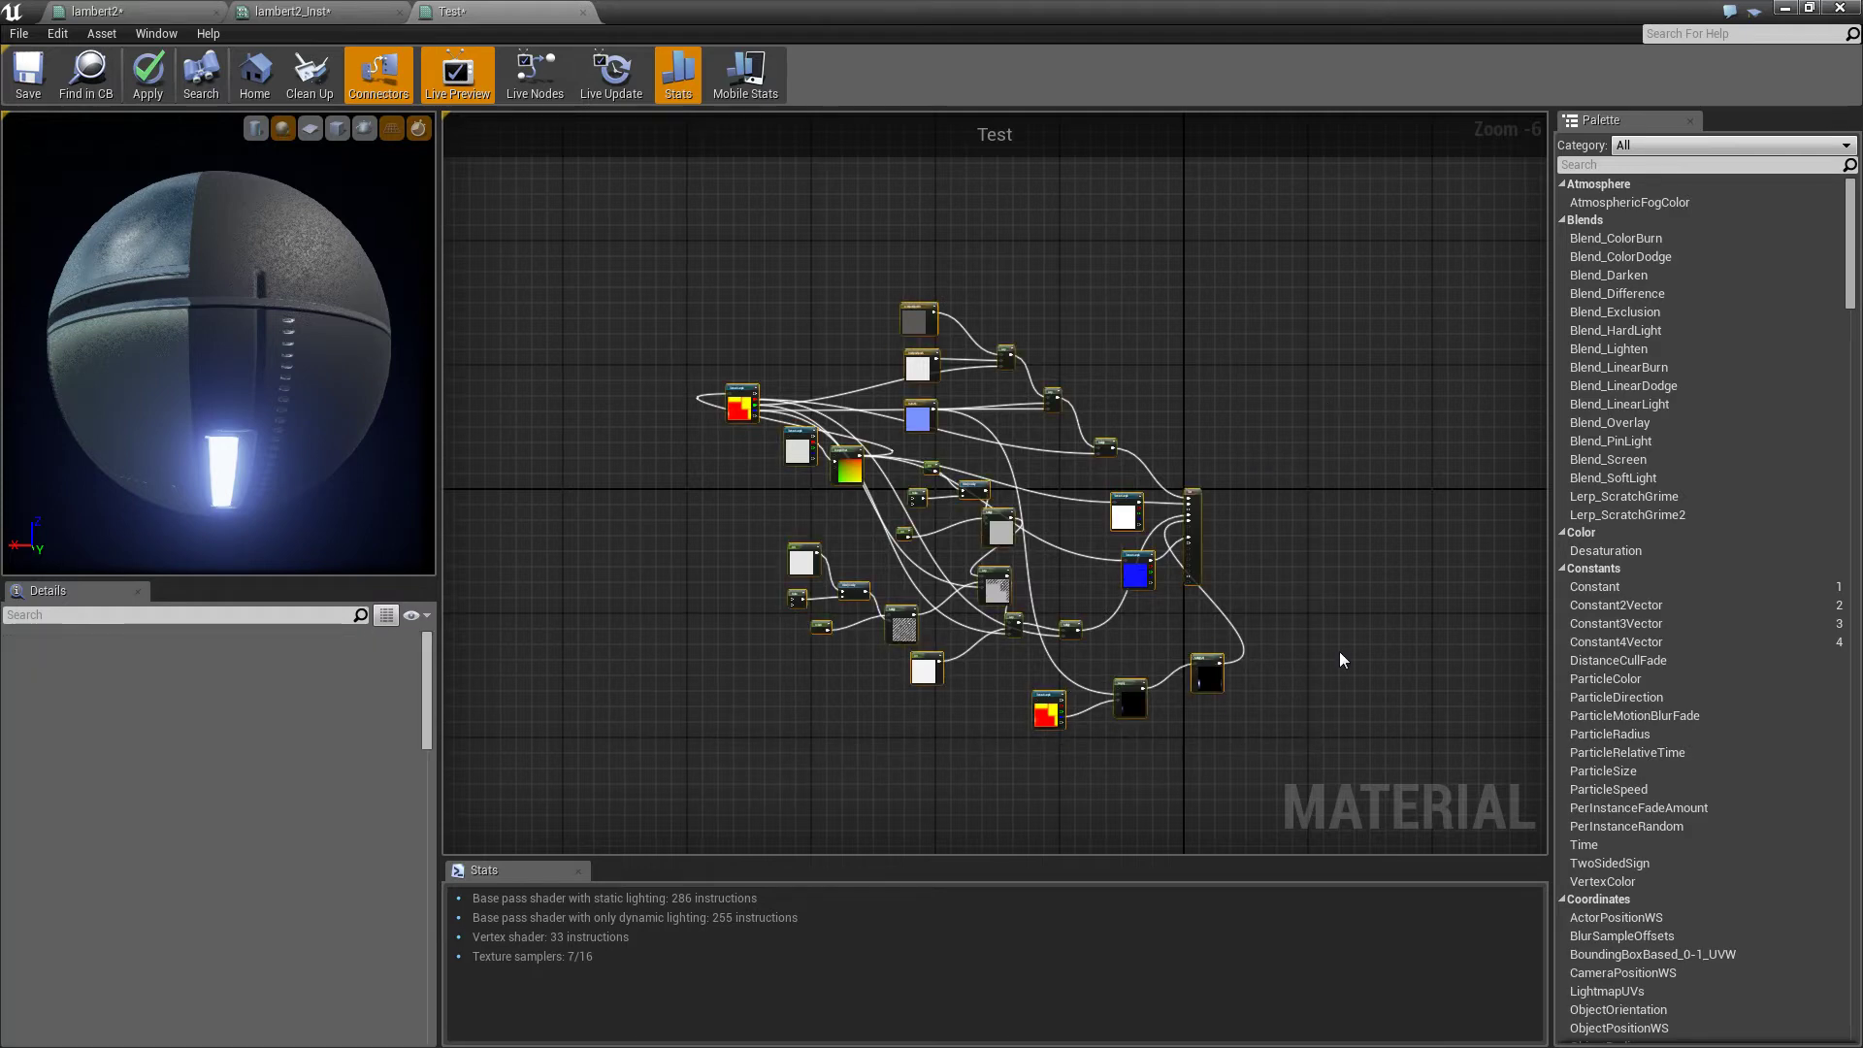
left_click(1345, 651)
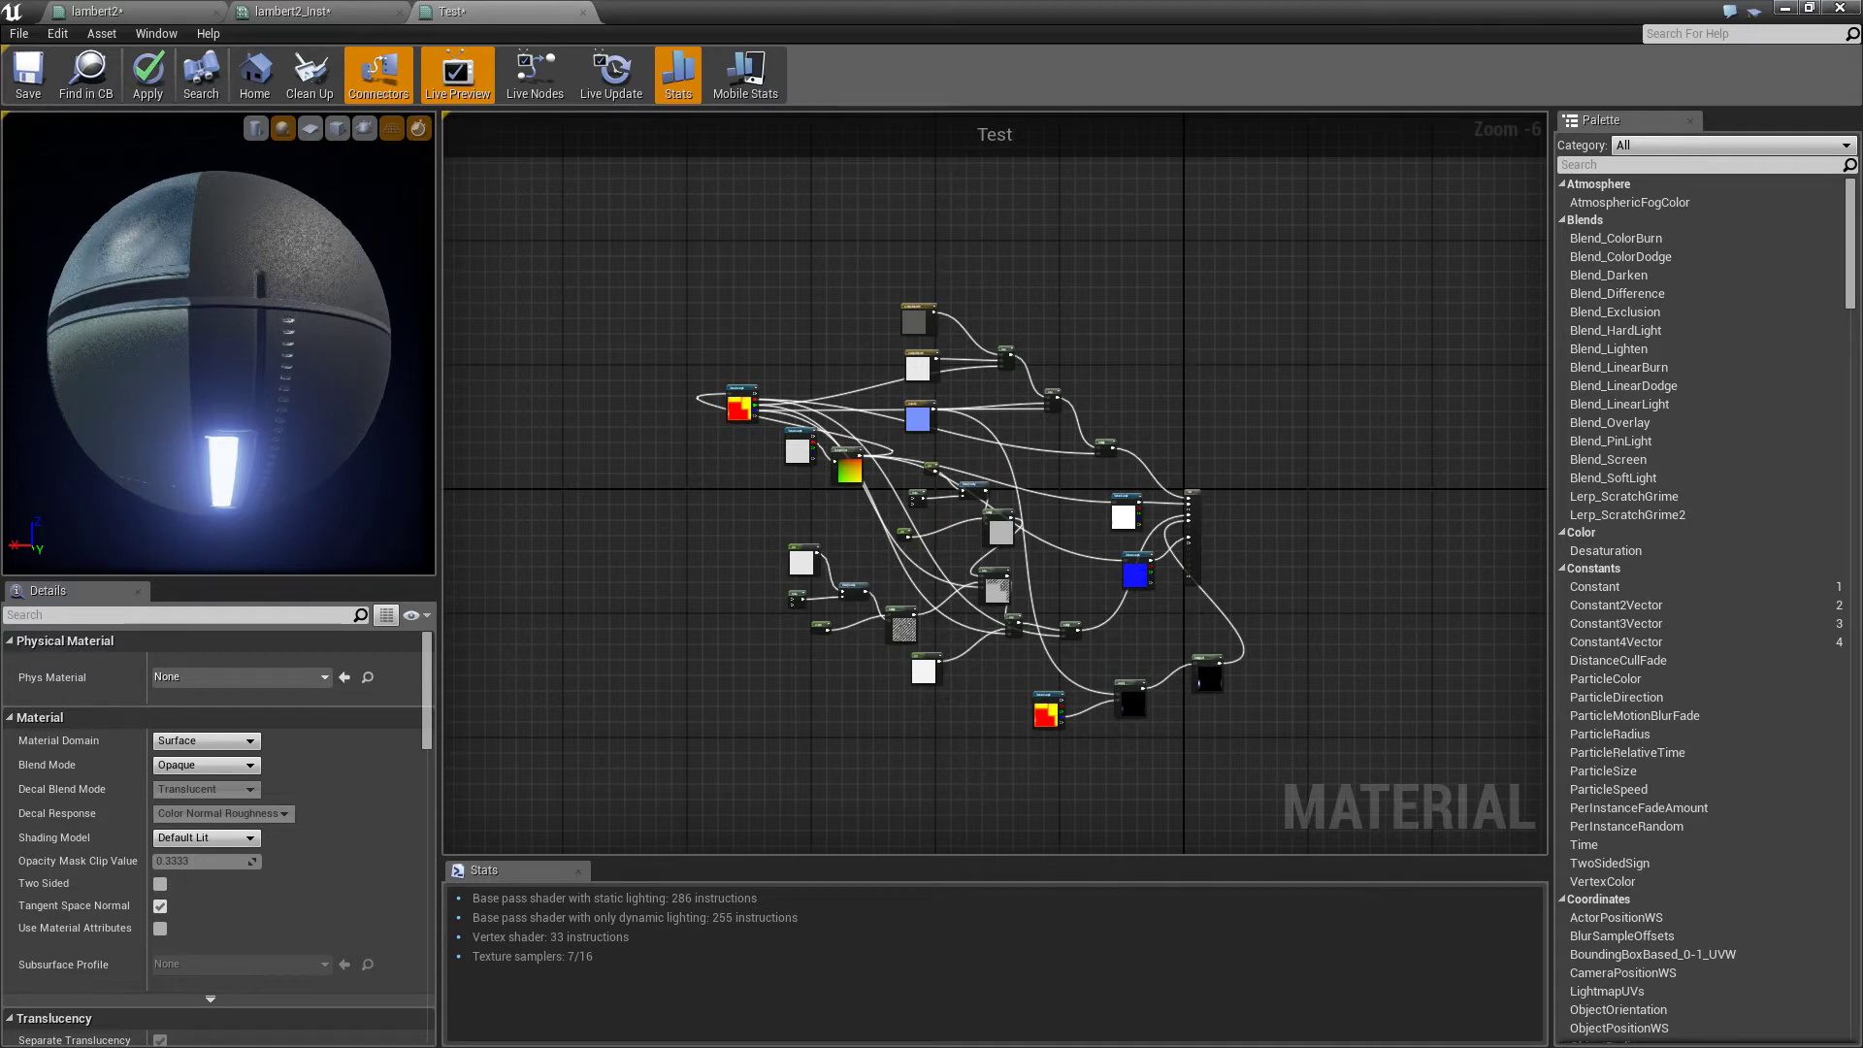
right_click_drag(1174, 356, 1292, 341)
scroll(1258, 373, "up", 1)
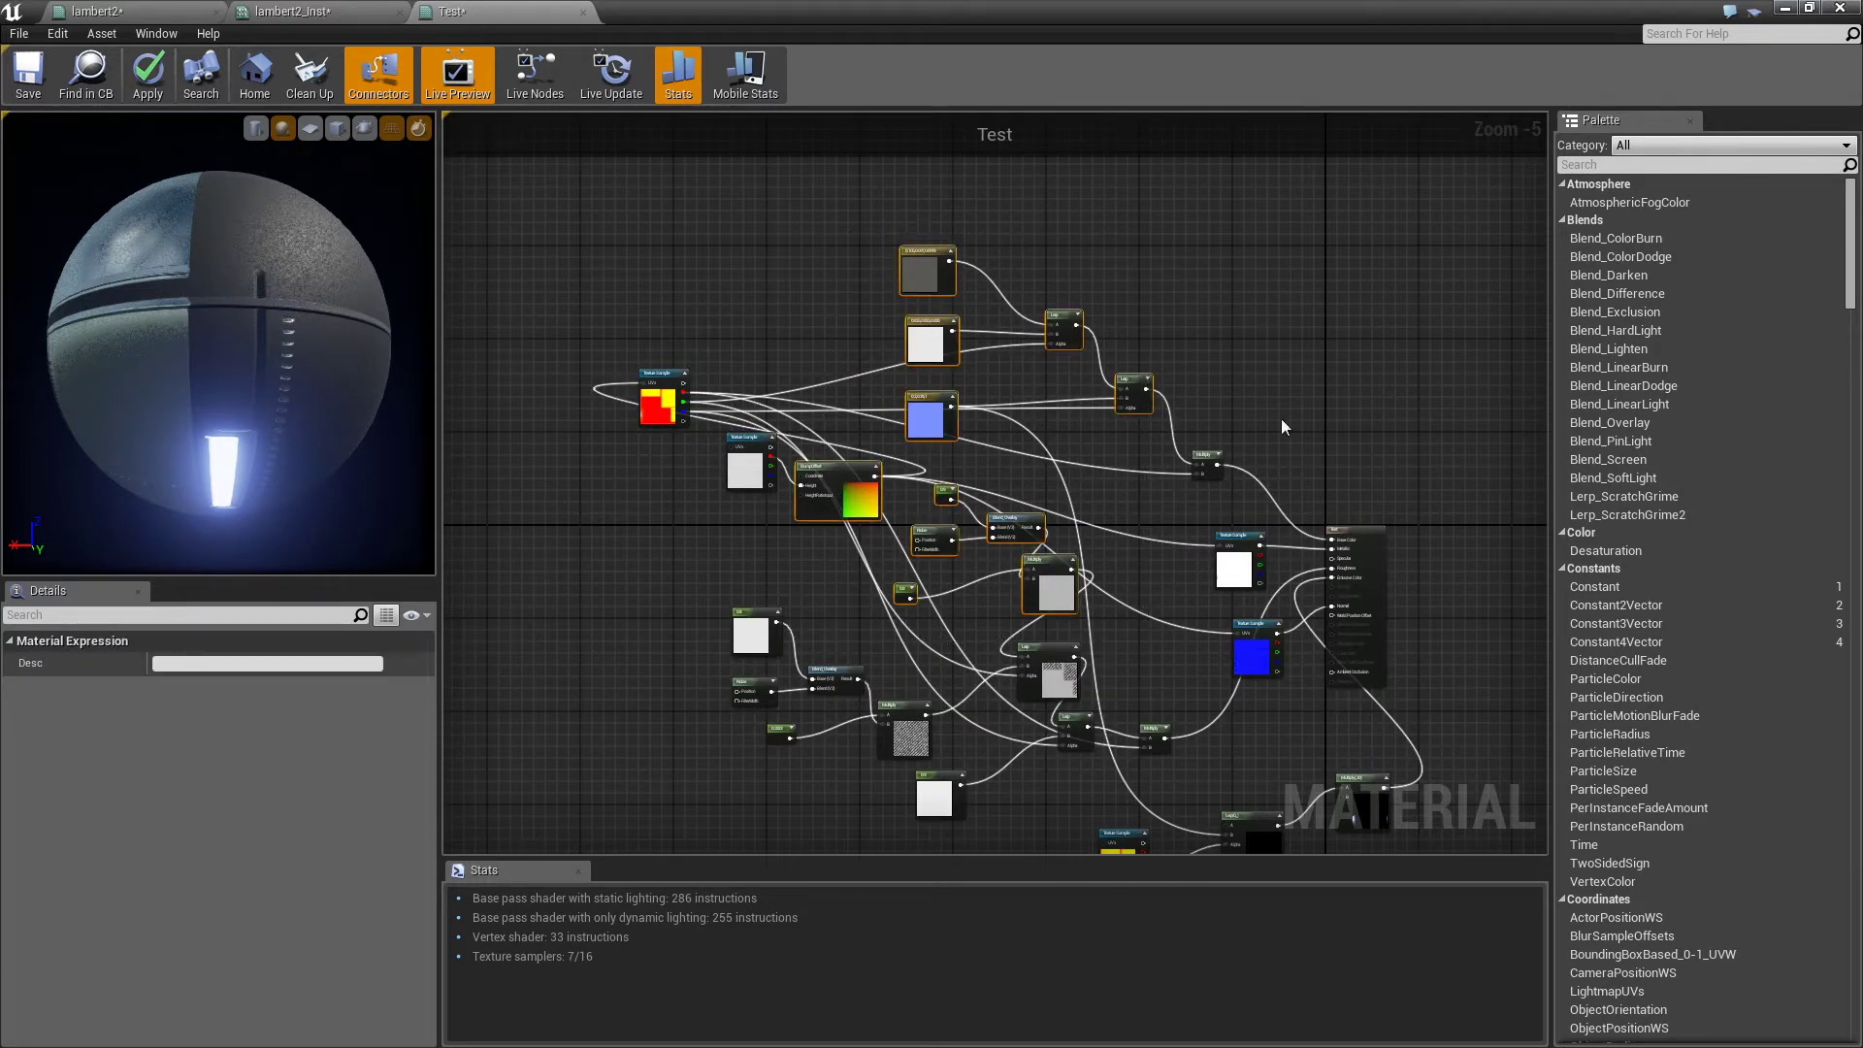
right_click_drag(1382, 427, 1323, 524)
scroll(1053, 425, "up", 3)
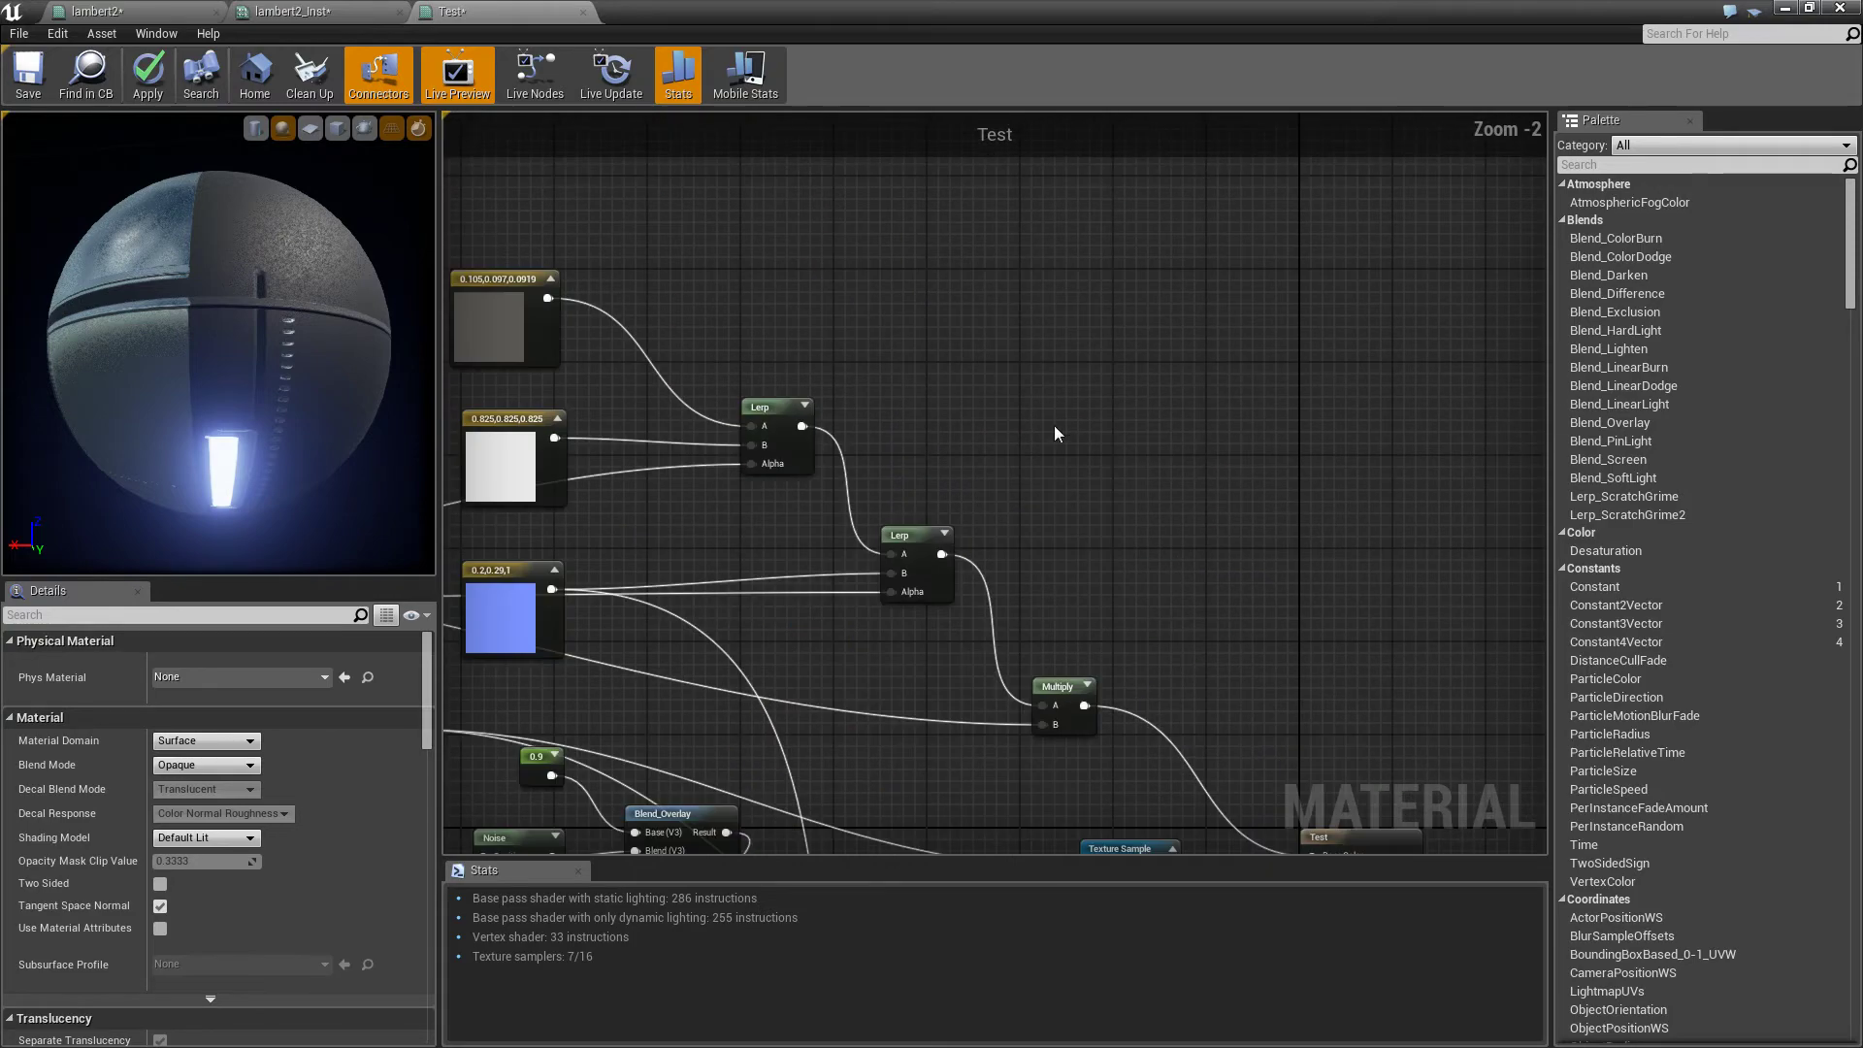
left_click(761, 315)
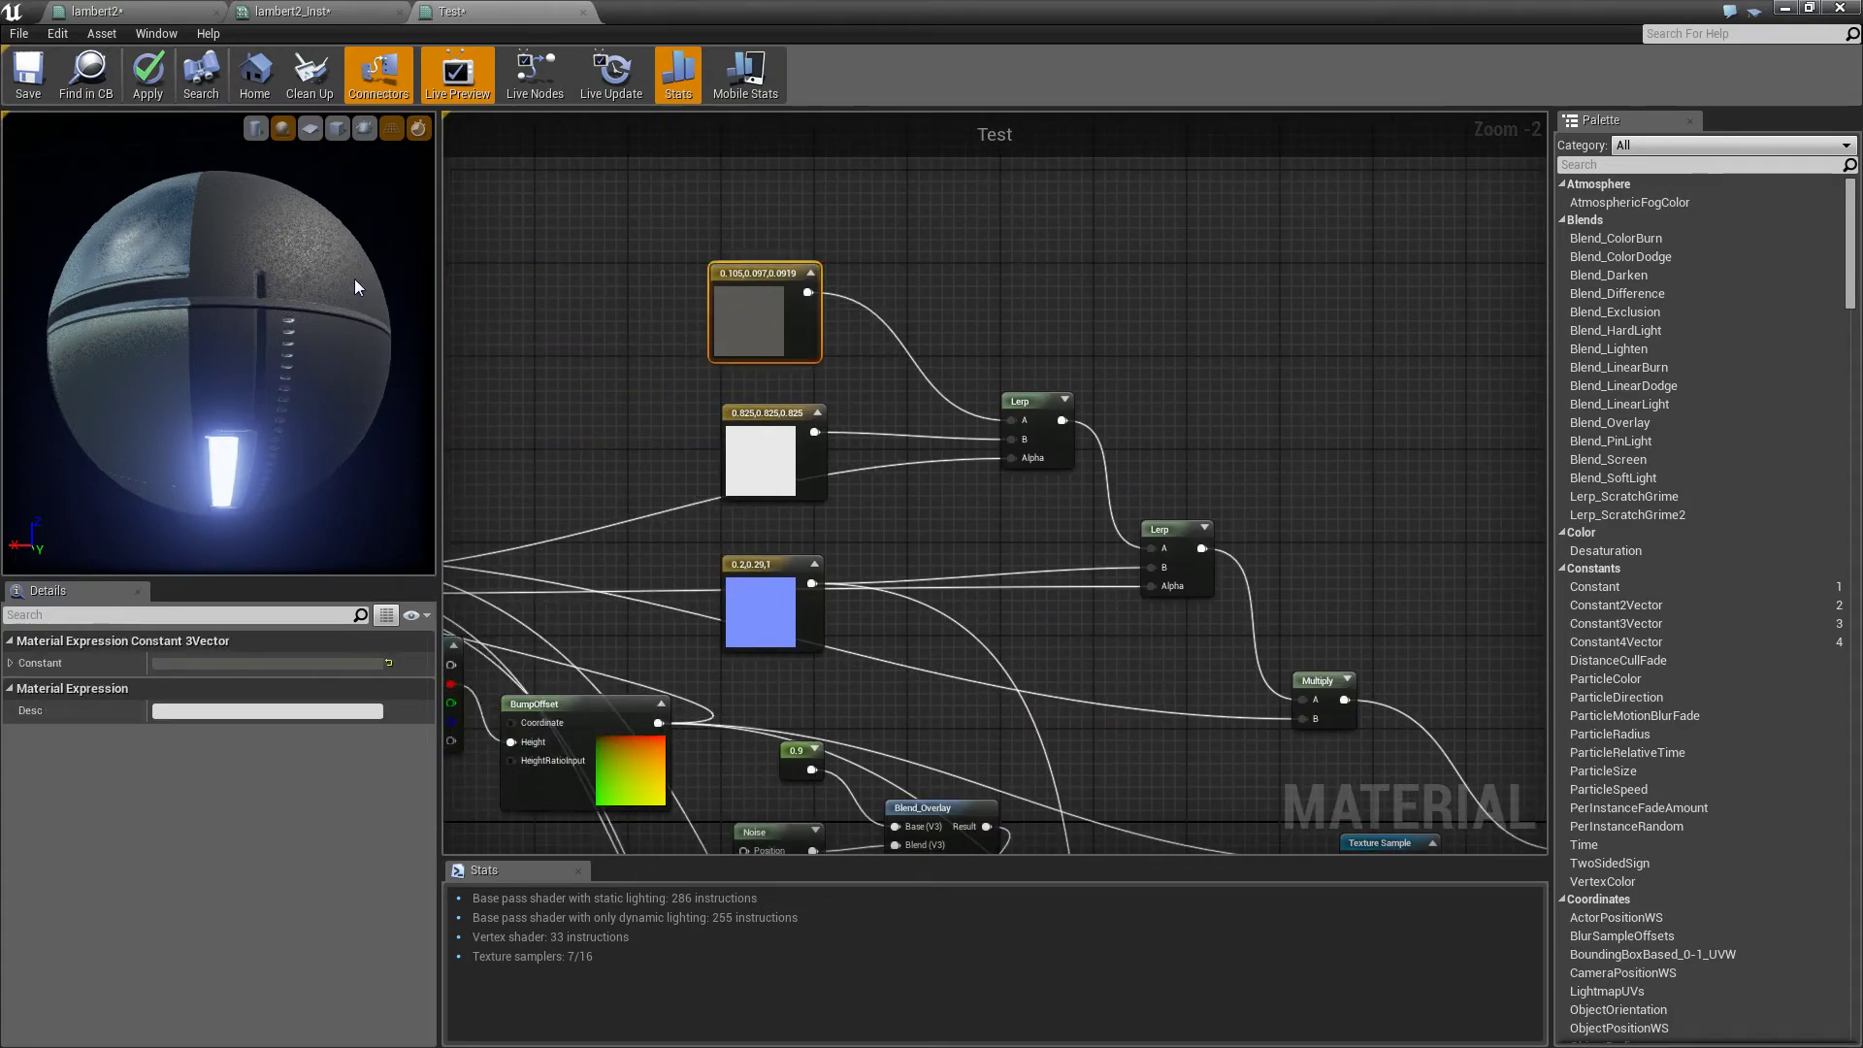
Switch the material preview to a plane and view its surface up close
left_click(309, 127)
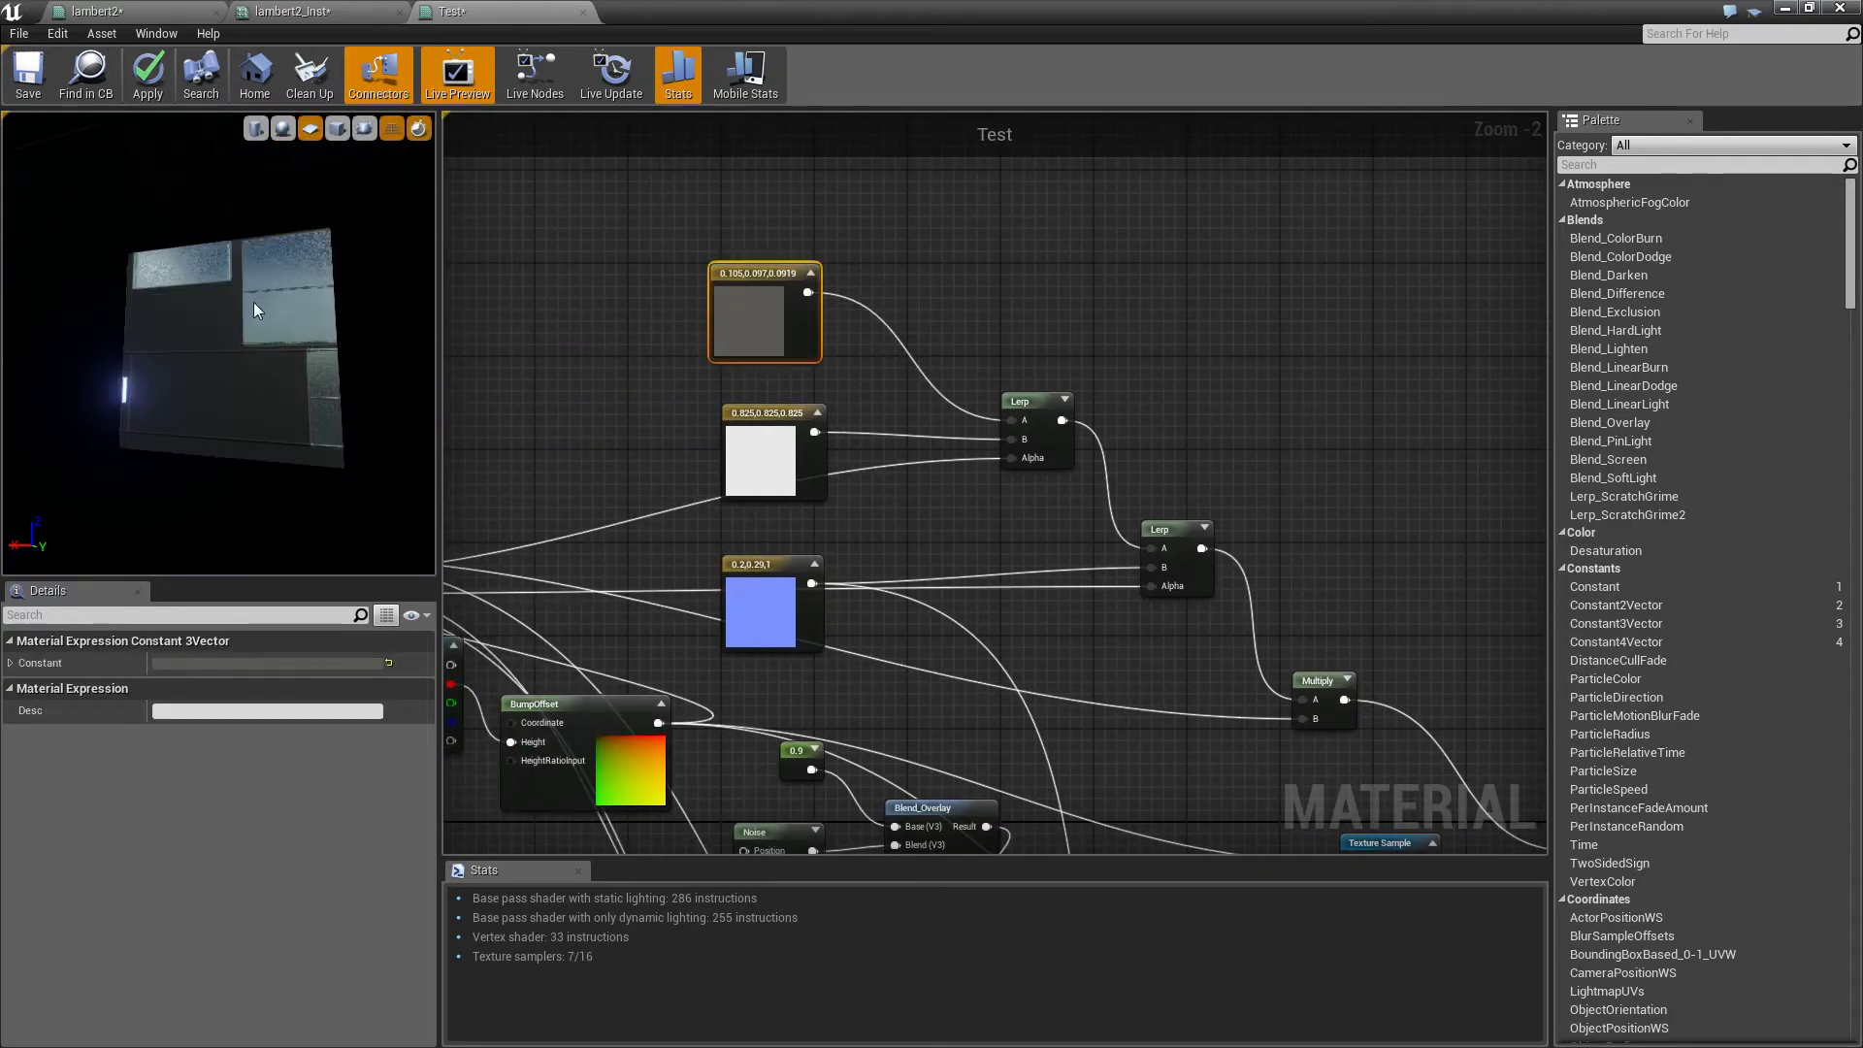
left_click(743, 450)
right_click_drag(291, 355, 291, 281)
left_click_drag(291, 282, 260, 363)
left_click(853, 361)
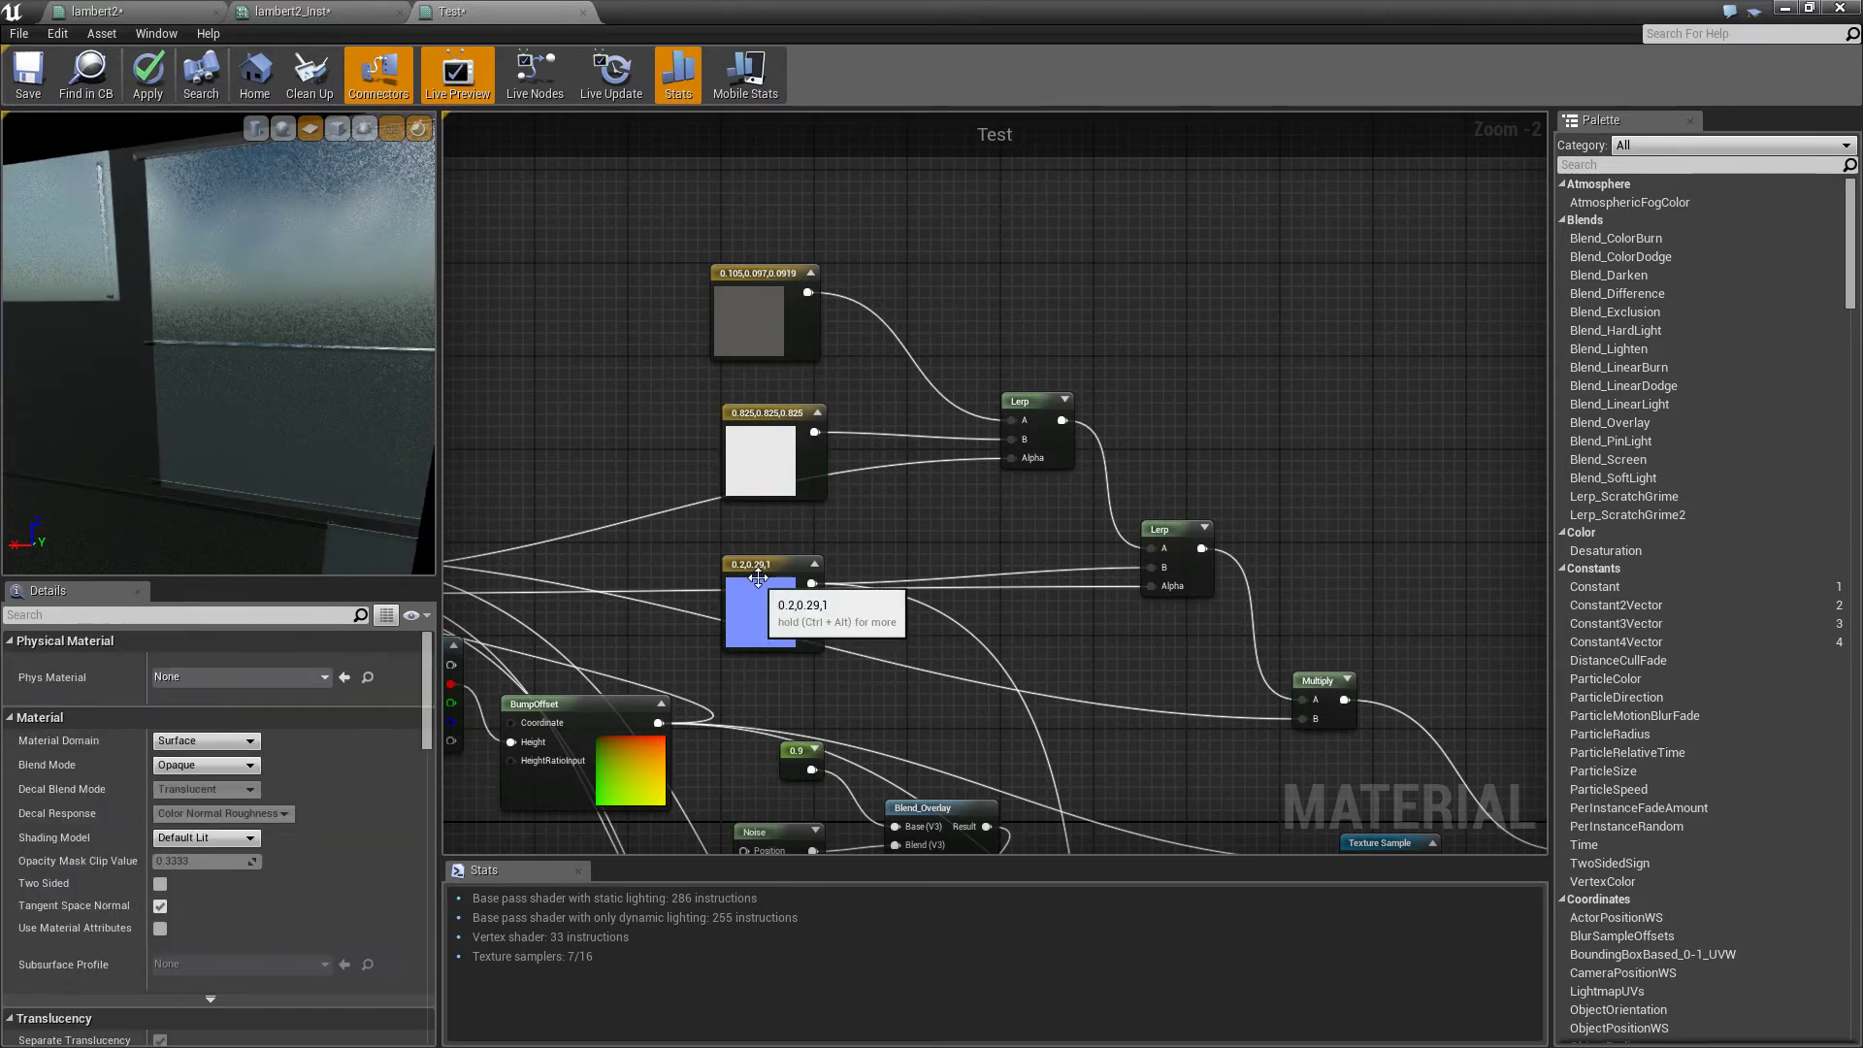
Set the blue light colour constant to pink, hex FF75B400
left_click(758, 573)
left_click_drag(162, 446, 188, 599)
left_click(225, 662)
mouse_move(364, 720)
left_mouse_down()
mouse_move(376, 754)
mouse_move(390, 743)
left_mouse_up()
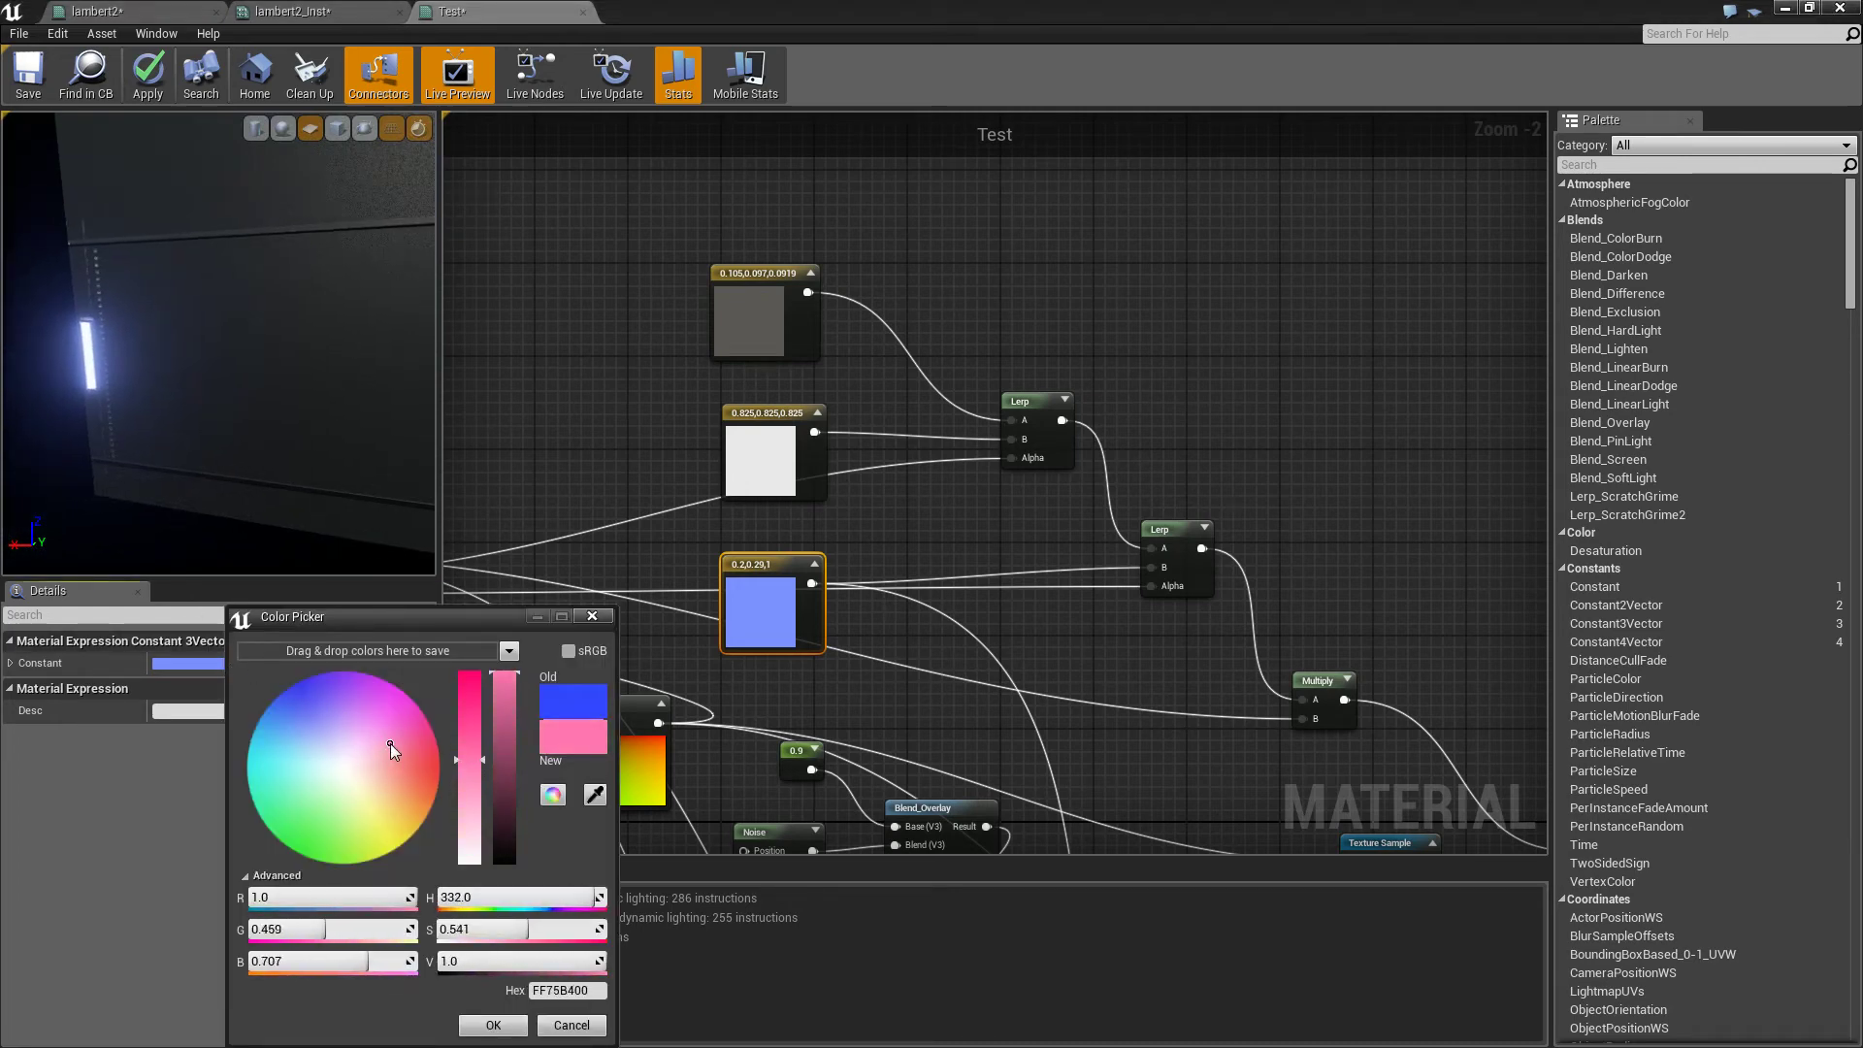
left_click(492, 1024)
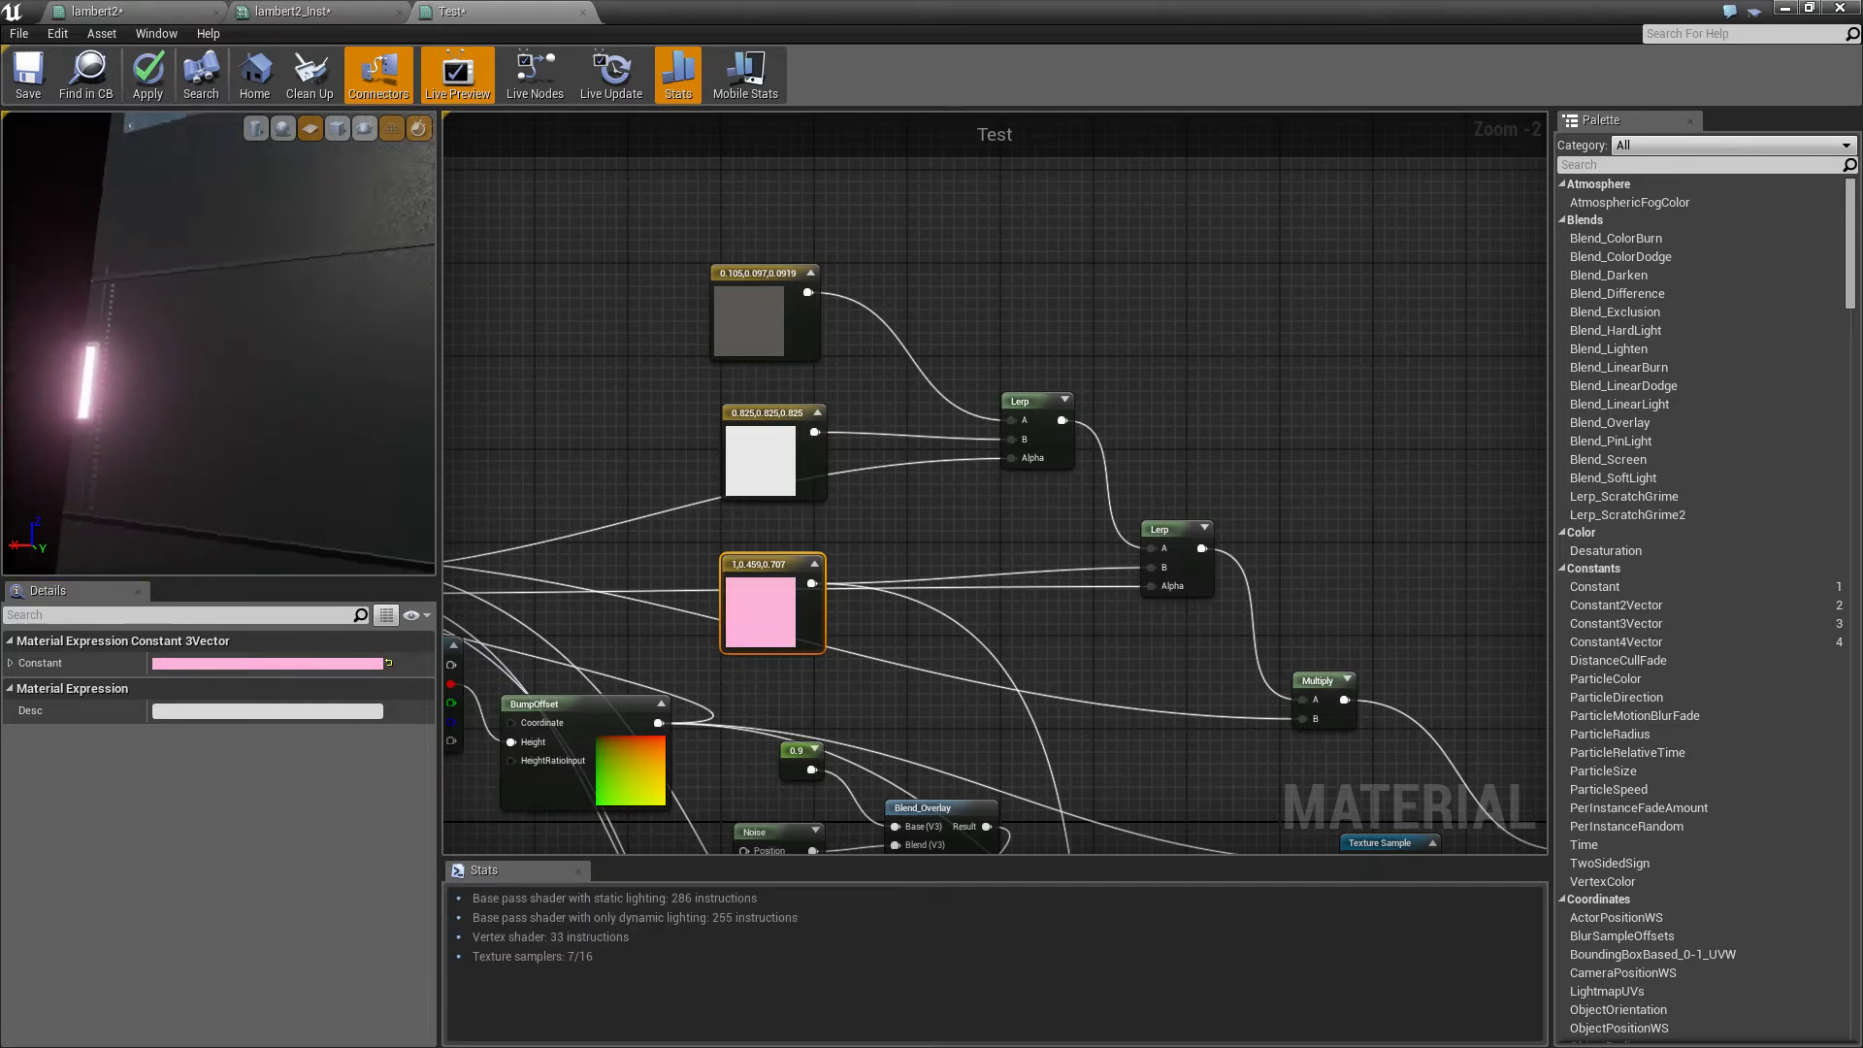
Set the pink light colour constant to light blue, 0.243, 0.575, 1, and view the whole preview plane
left_click(297, 665)
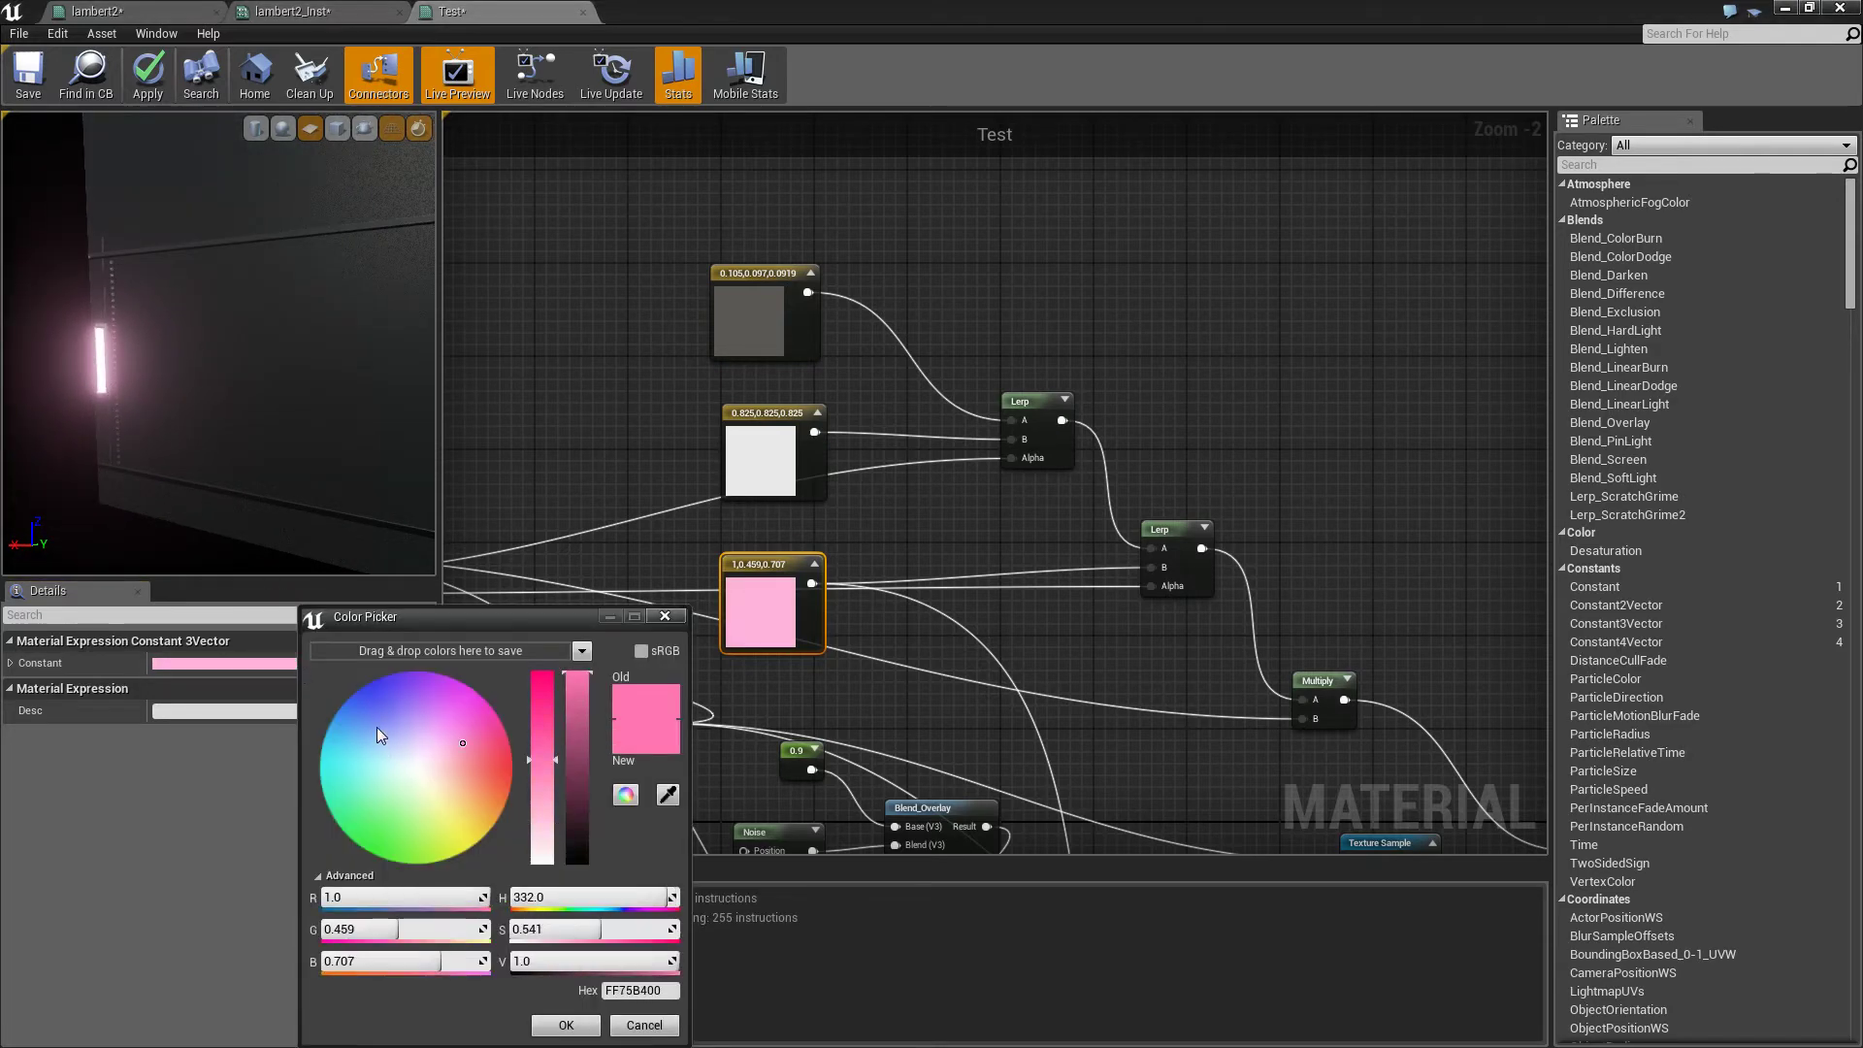
left_click(377, 714)
left_click_drag(373, 712, 356, 726)
left_click(565, 1024)
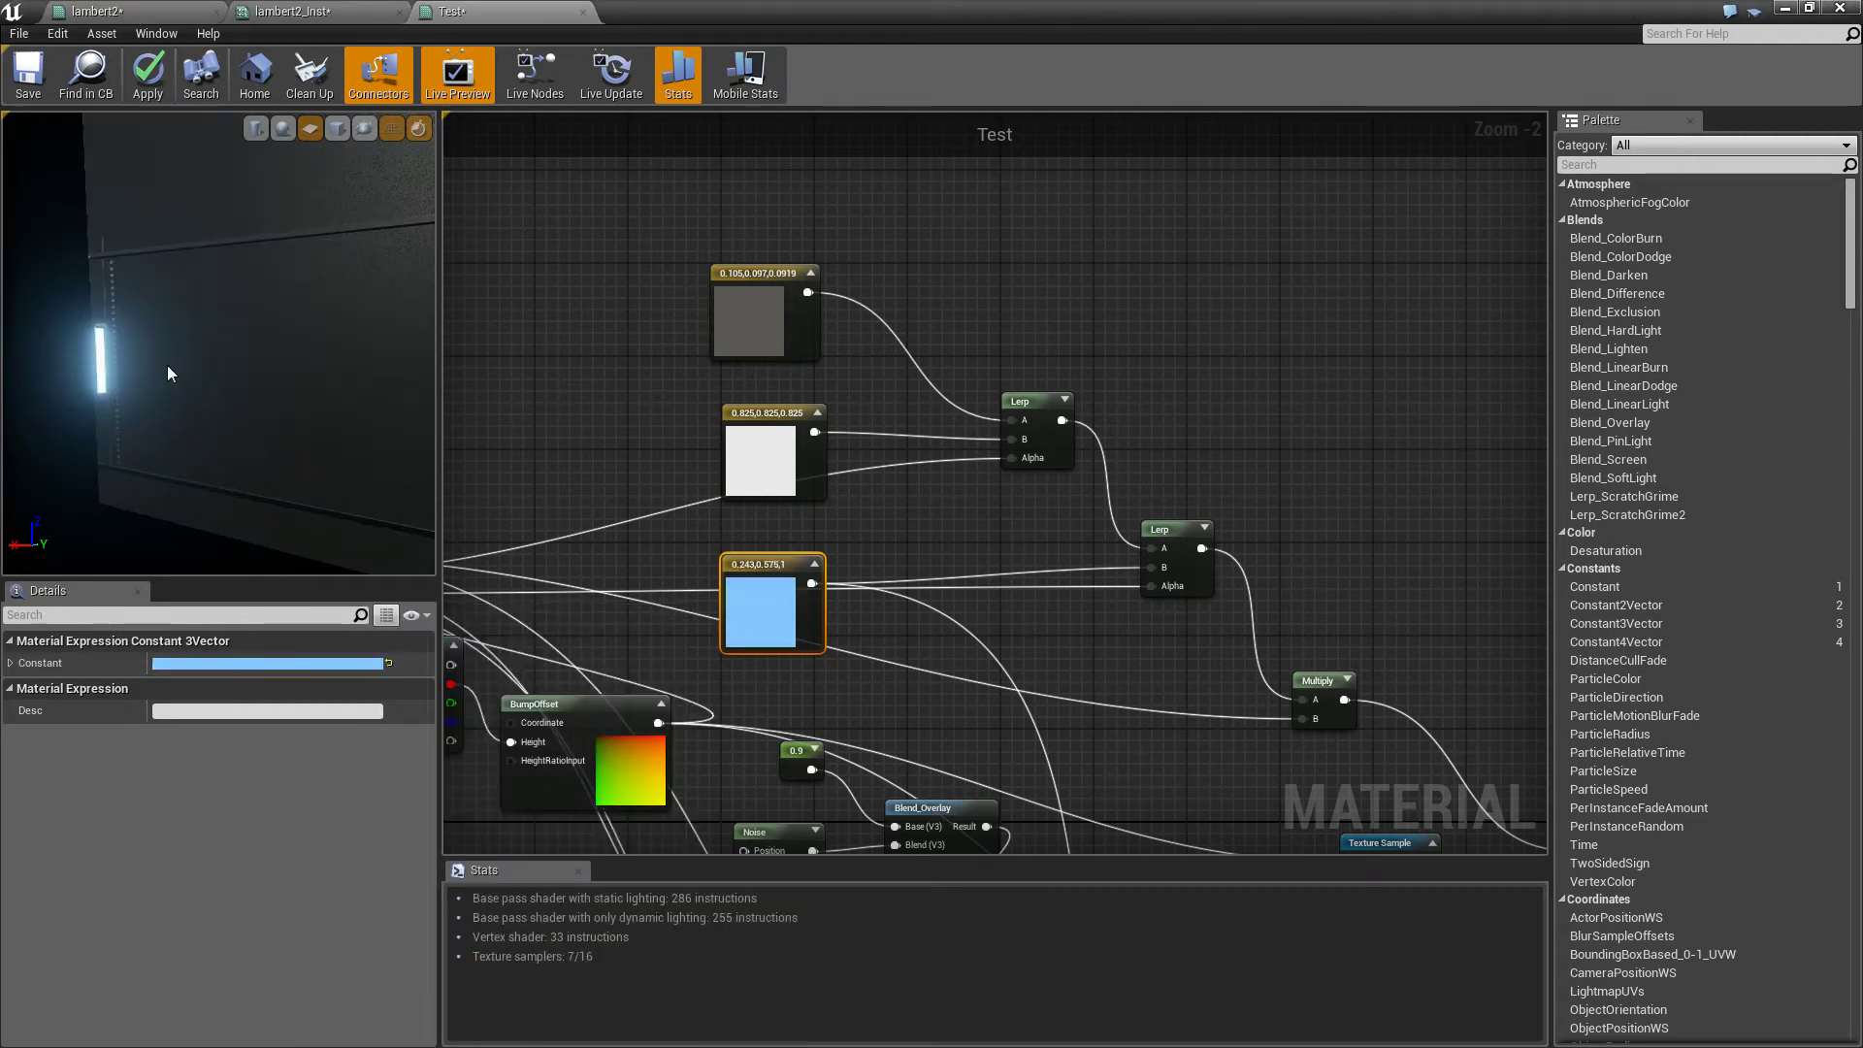
left_click_drag(167, 365, 178, 396)
right_click_drag(179, 396, 165, 514)
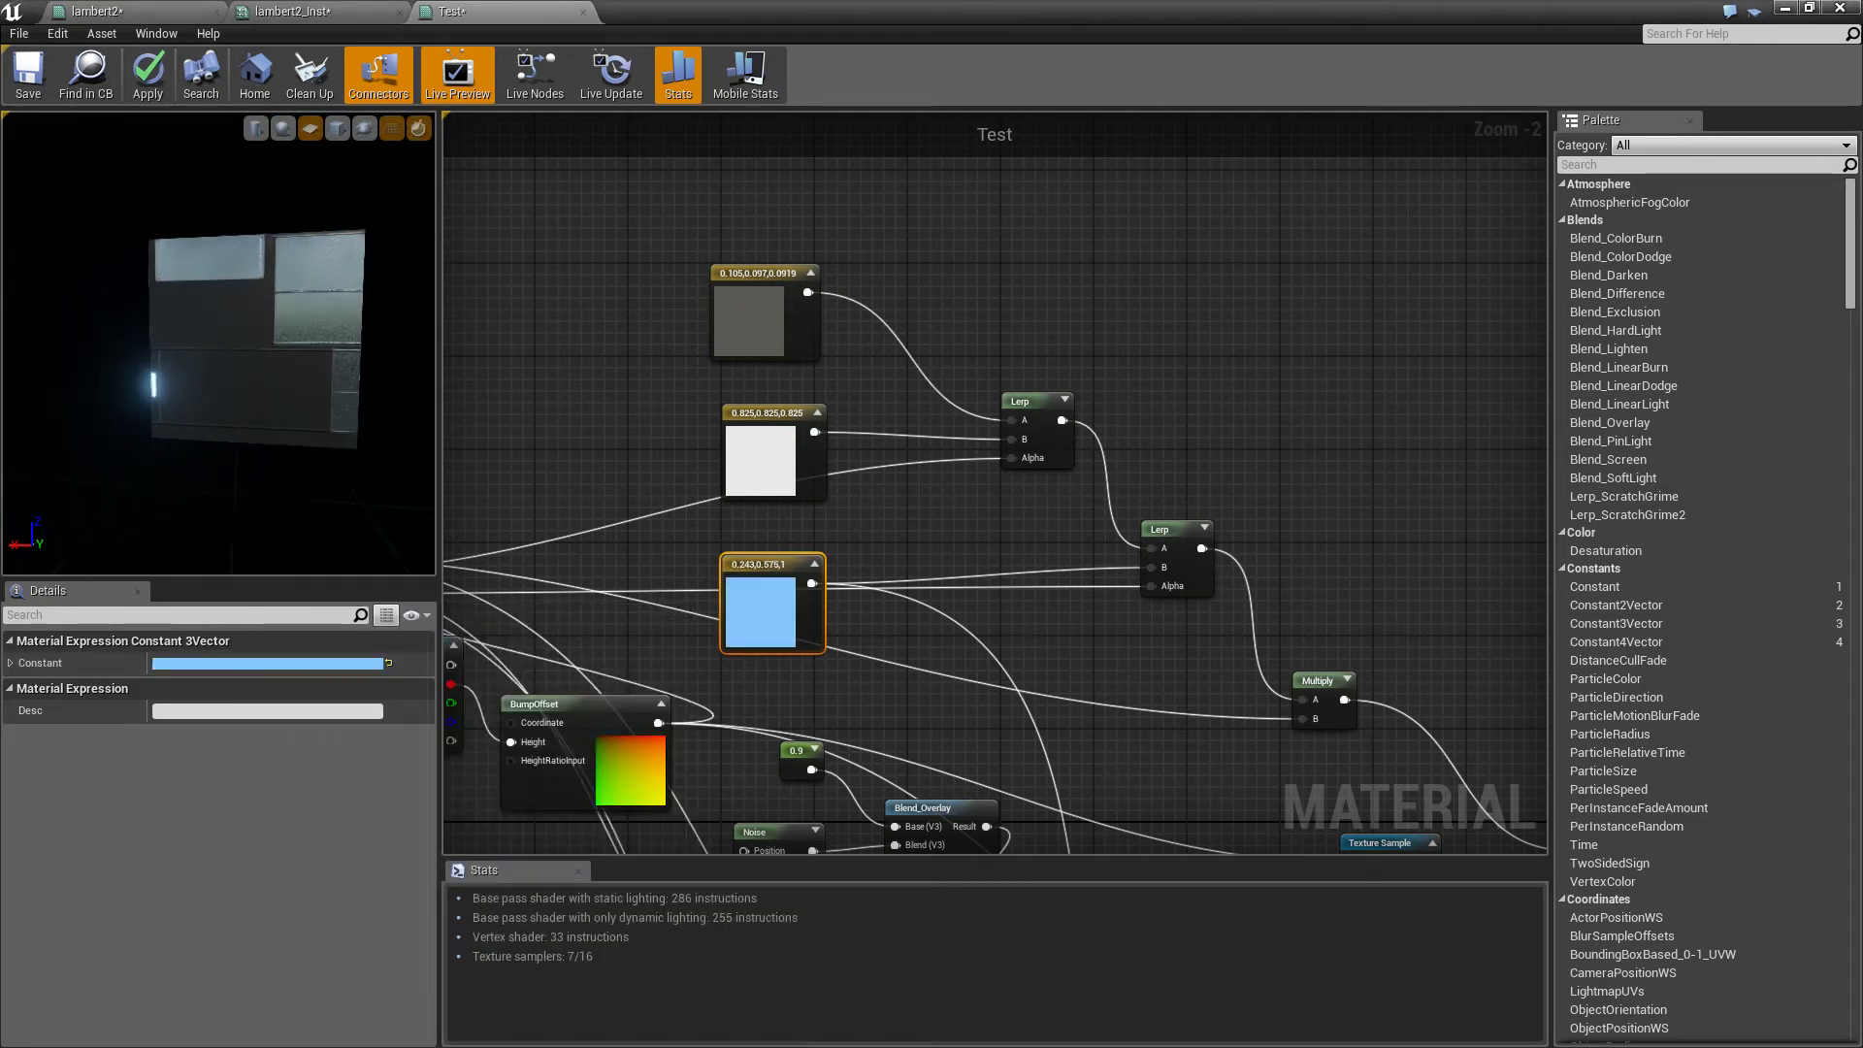
Convert the dark grey colour constant to a parameter named Road Colour
right_click_drag(947, 637, 1031, 563)
scroll(1018, 563, "down", 4)
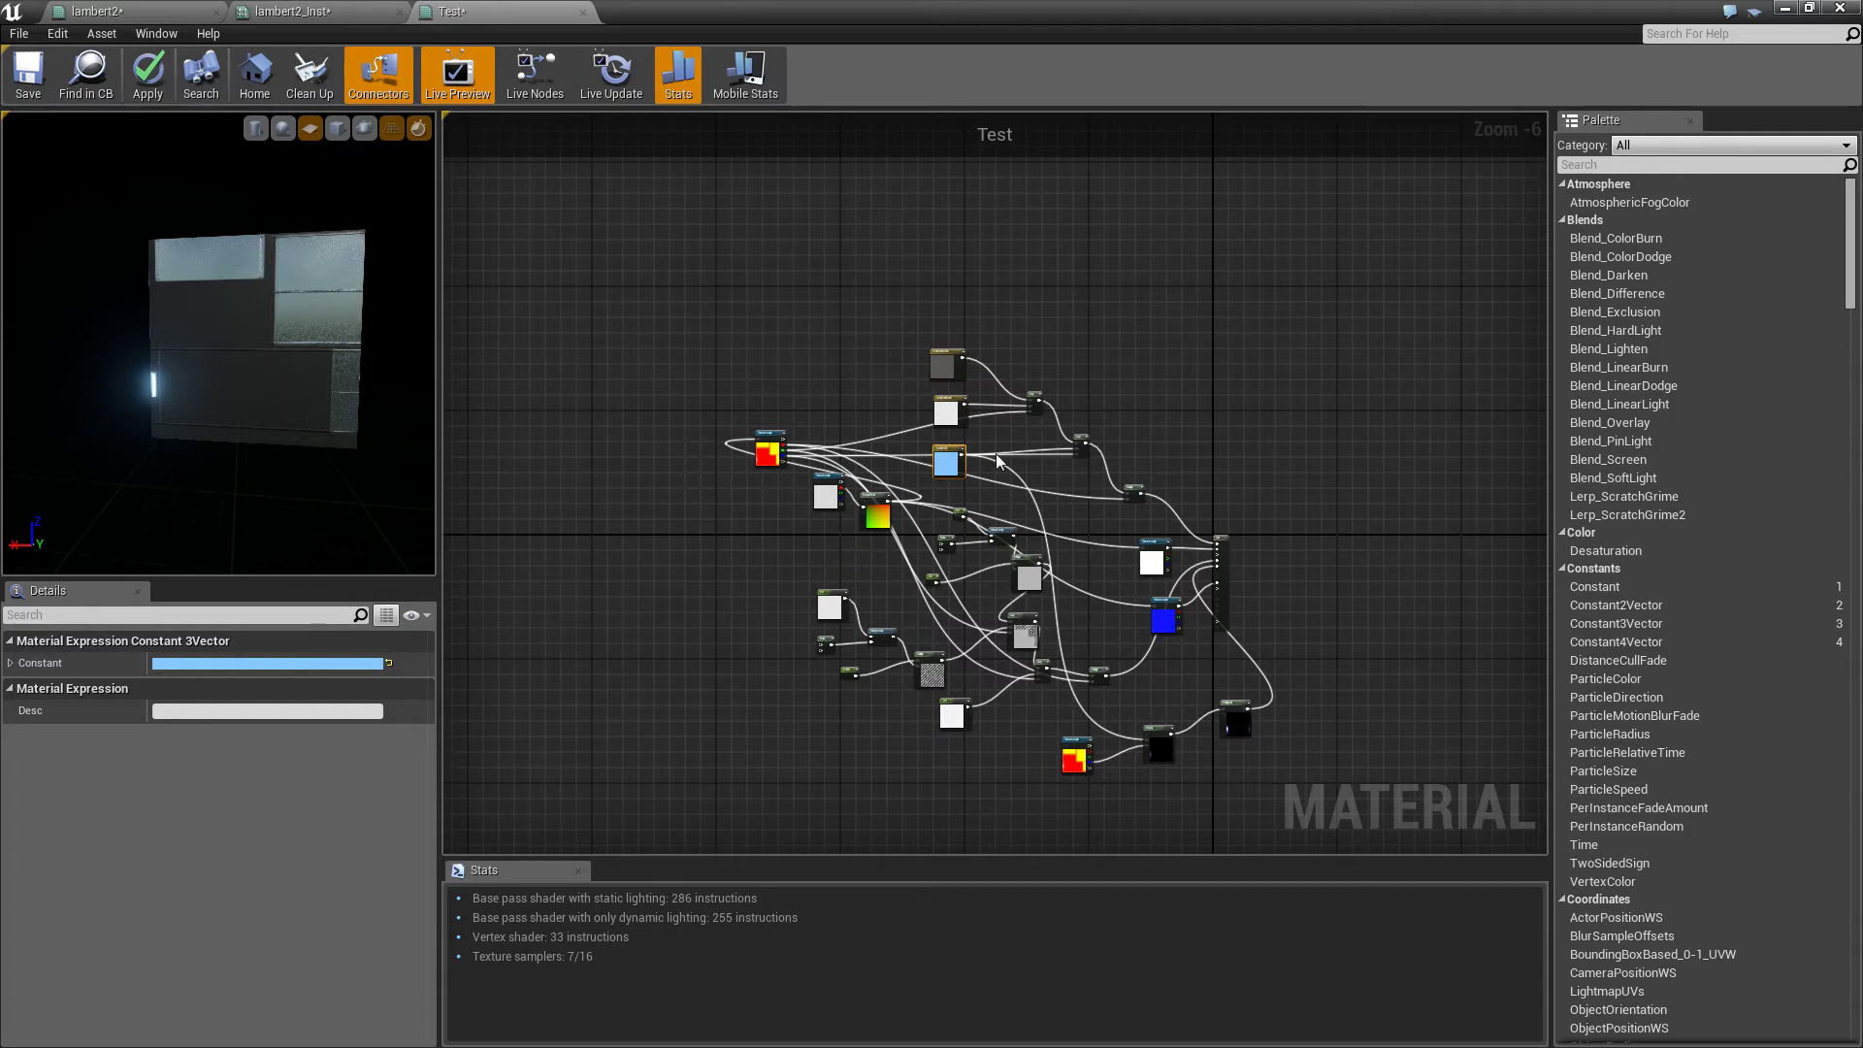
scroll(983, 459, "up", 3)
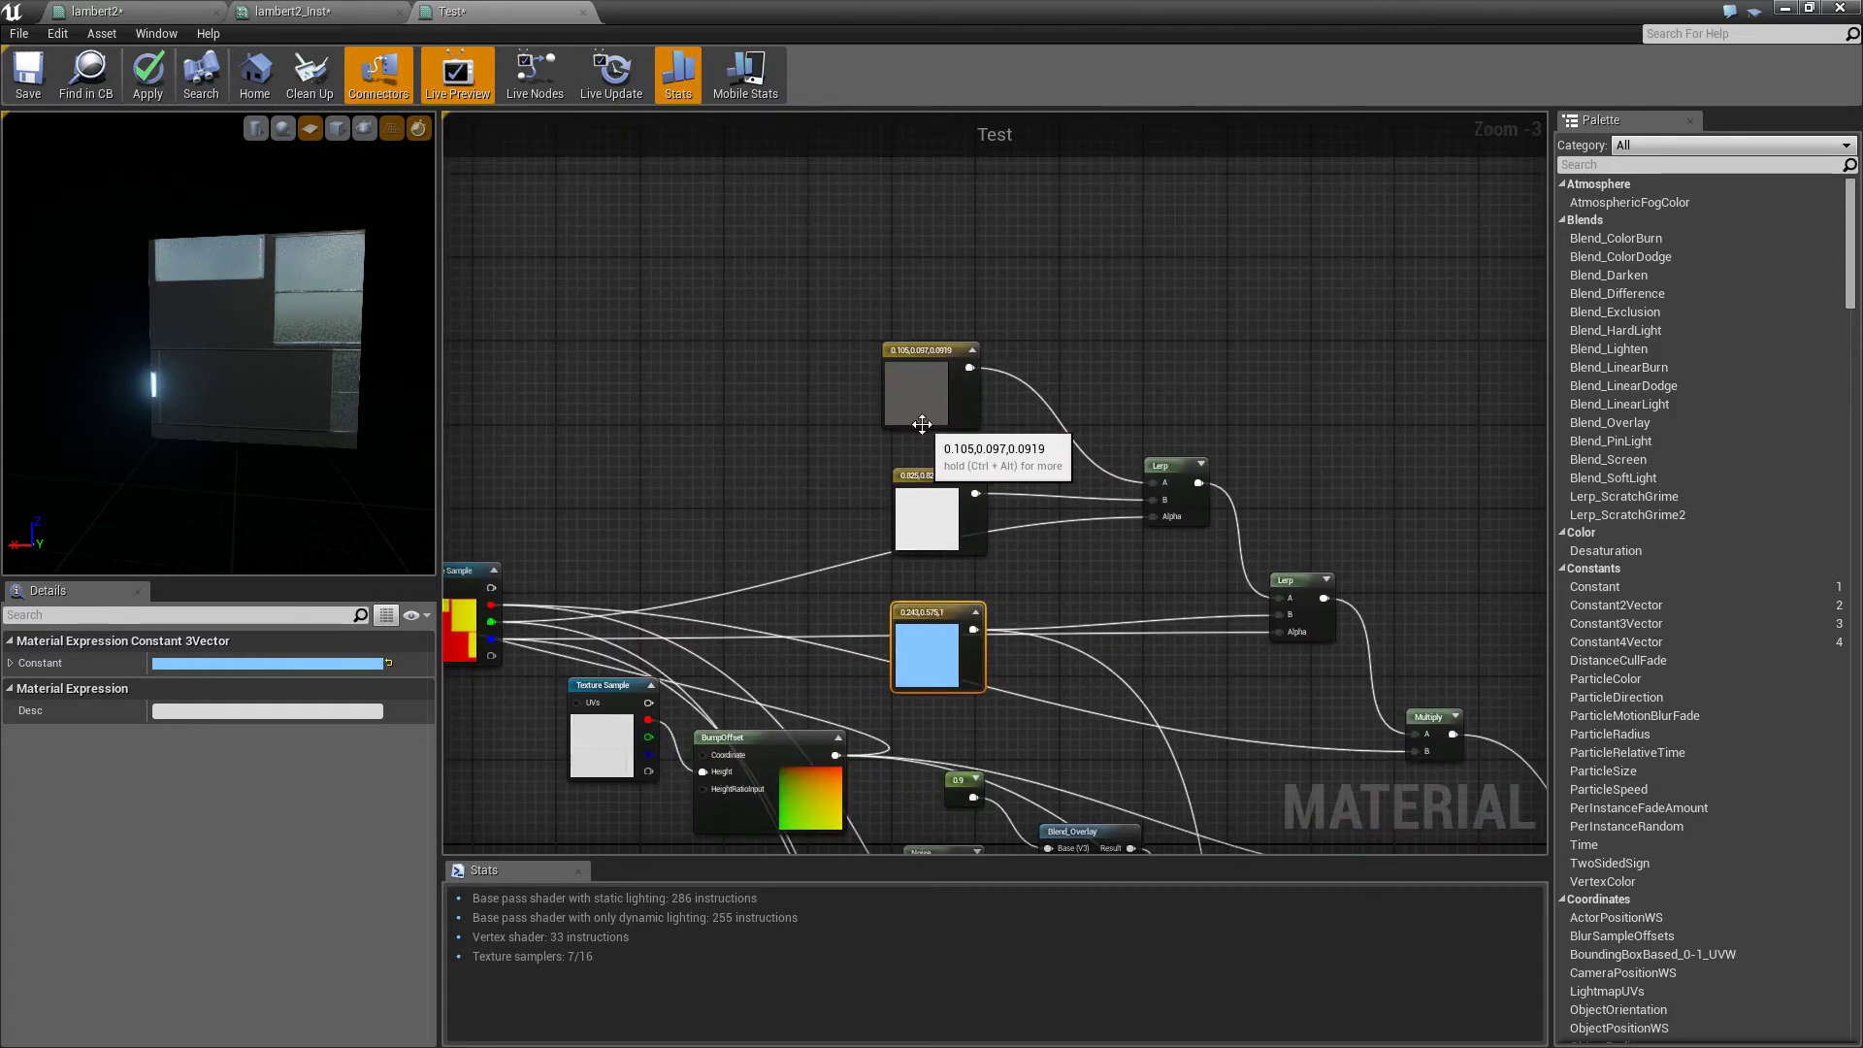
right_click(932, 392)
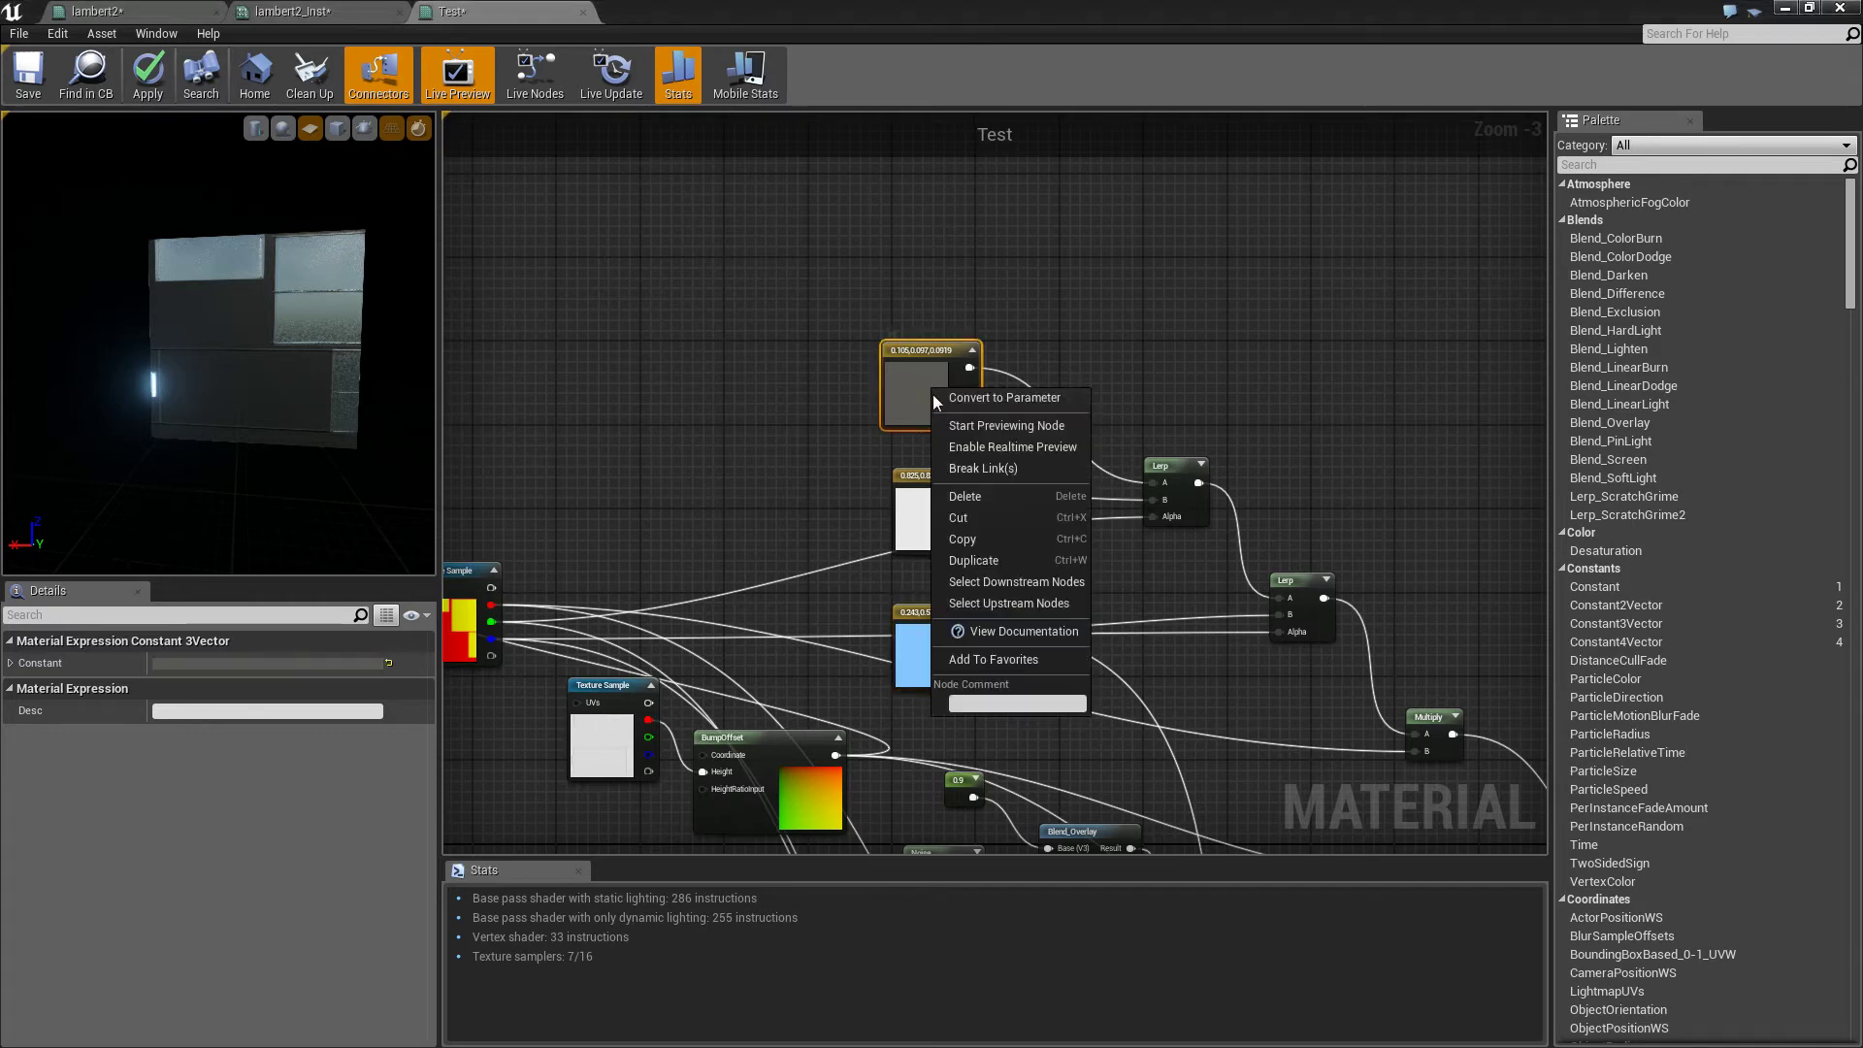
left_click(993, 395)
type("R")
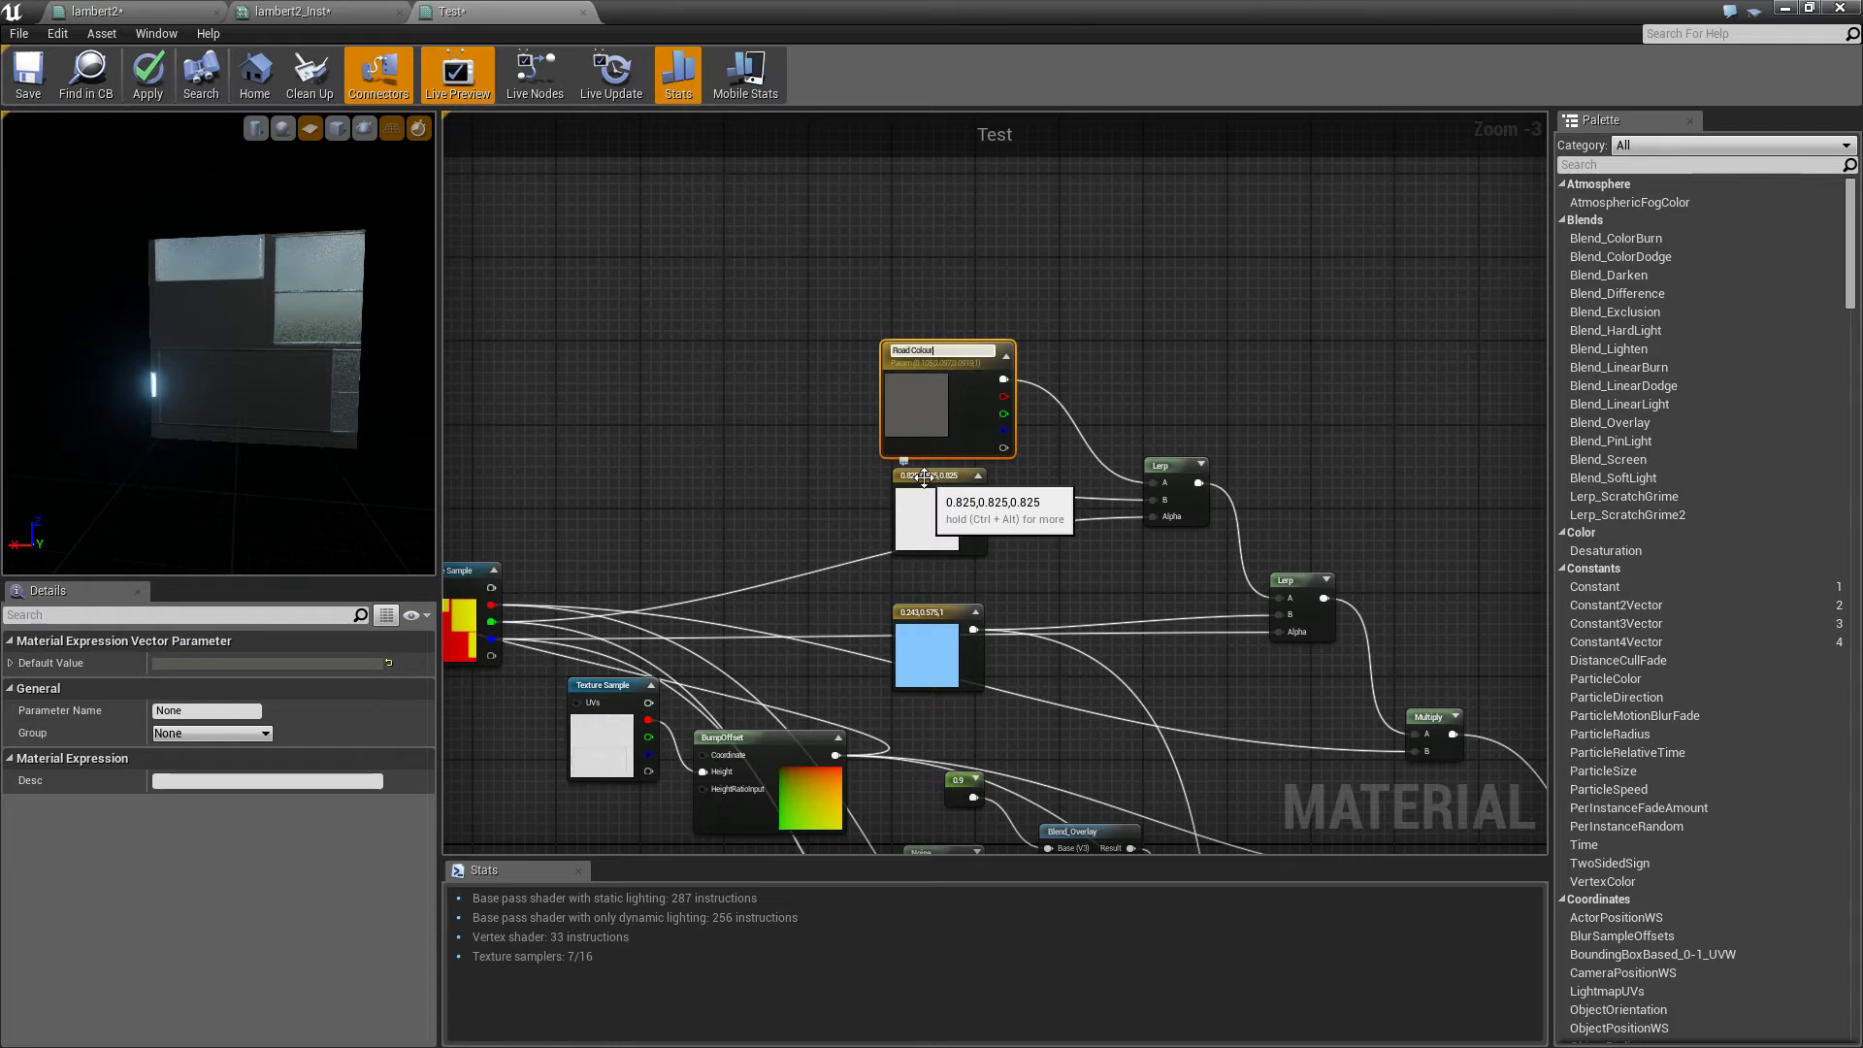
type("oad Colour")
key("Return")
right_click_drag(1155, 388, 1162, 339)
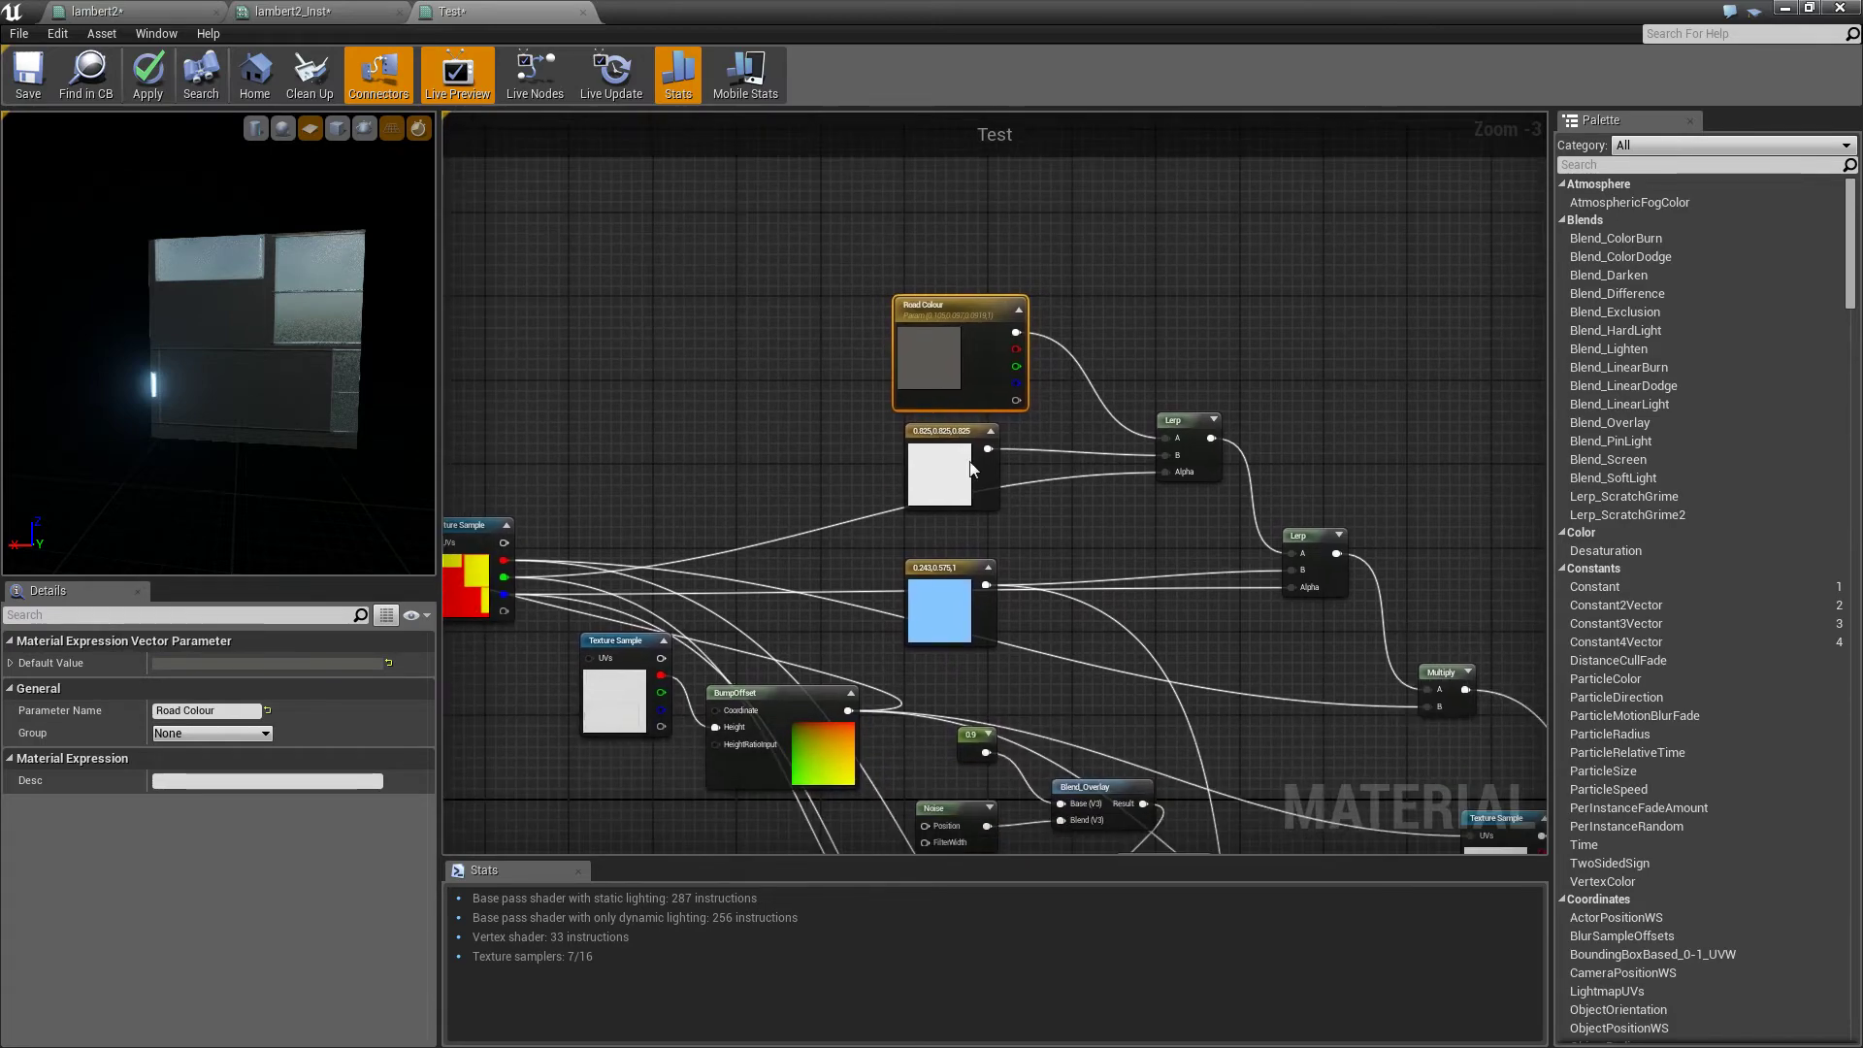
Convert the white colour constant to a parameter named SideBumpers
scroll(973, 470, "up", 2)
right_click(970, 470)
left_click(1021, 481)
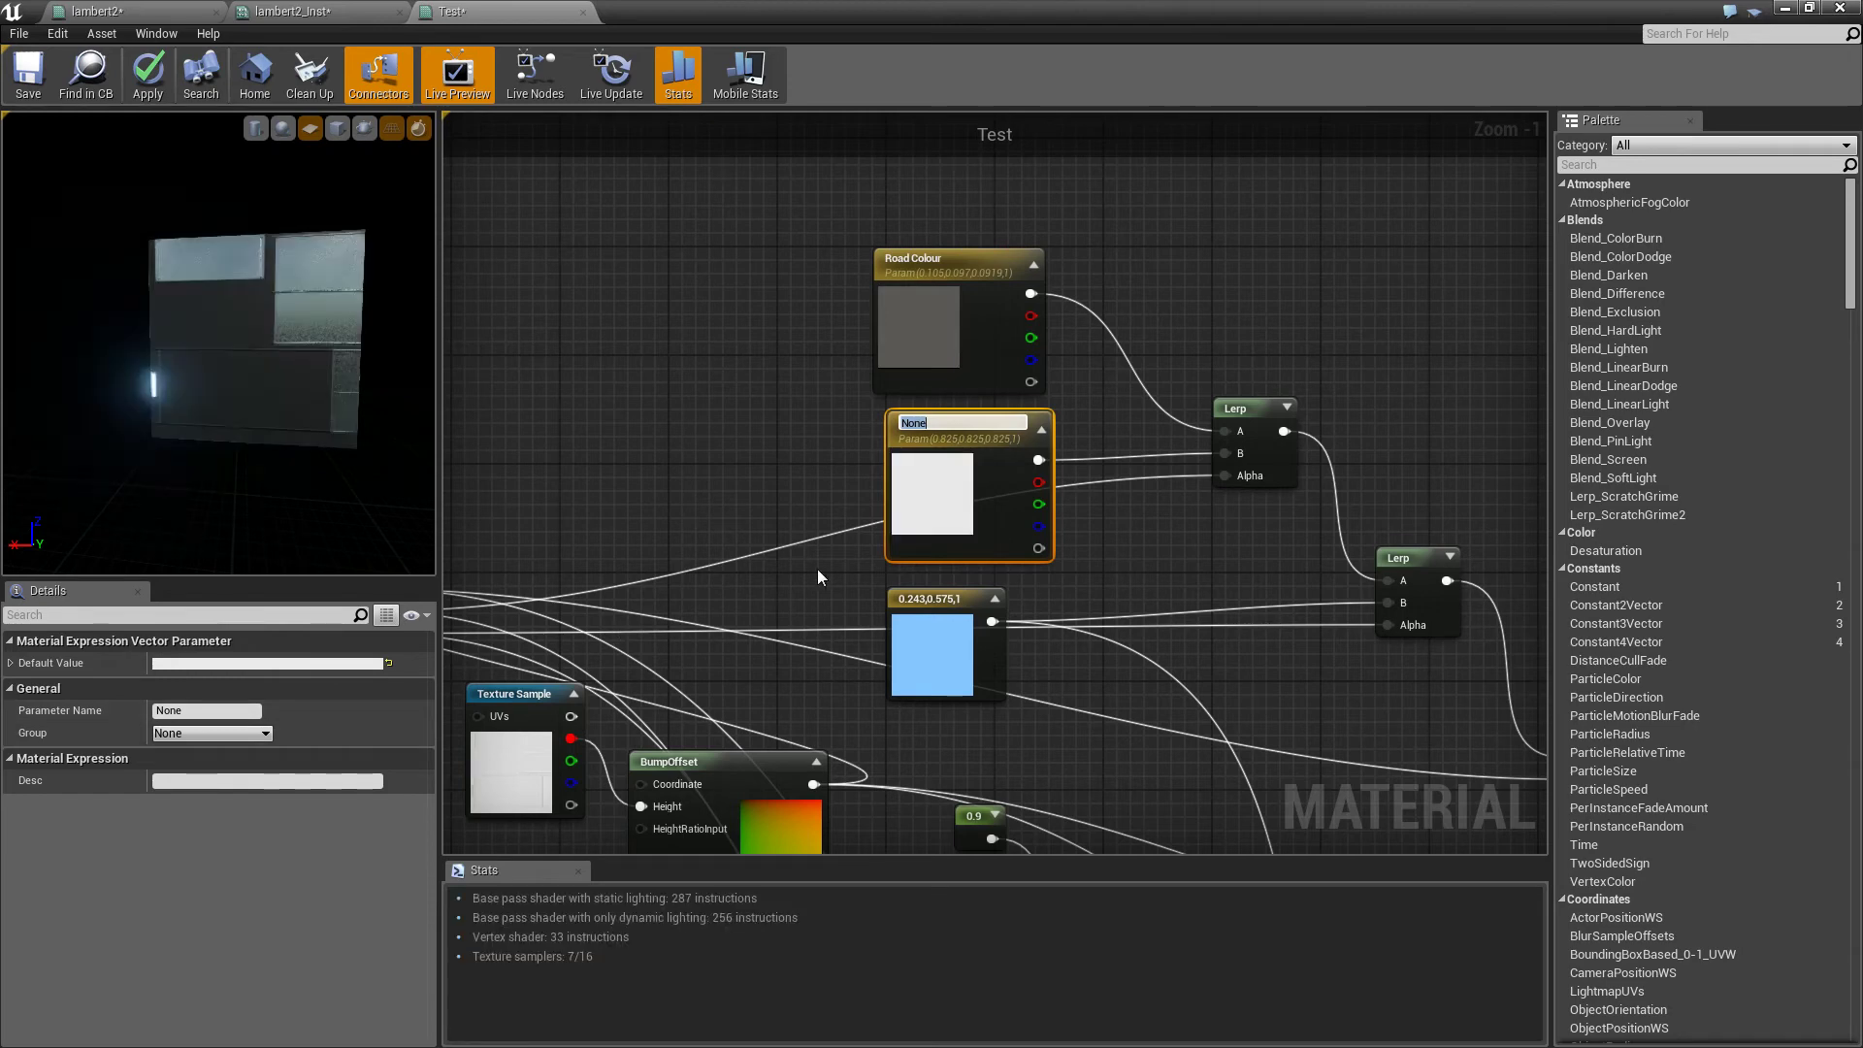
type("SideBumpers")
key("Return")
Convert the light blue colour constant to a parameter named LightColour
left_click(922, 655)
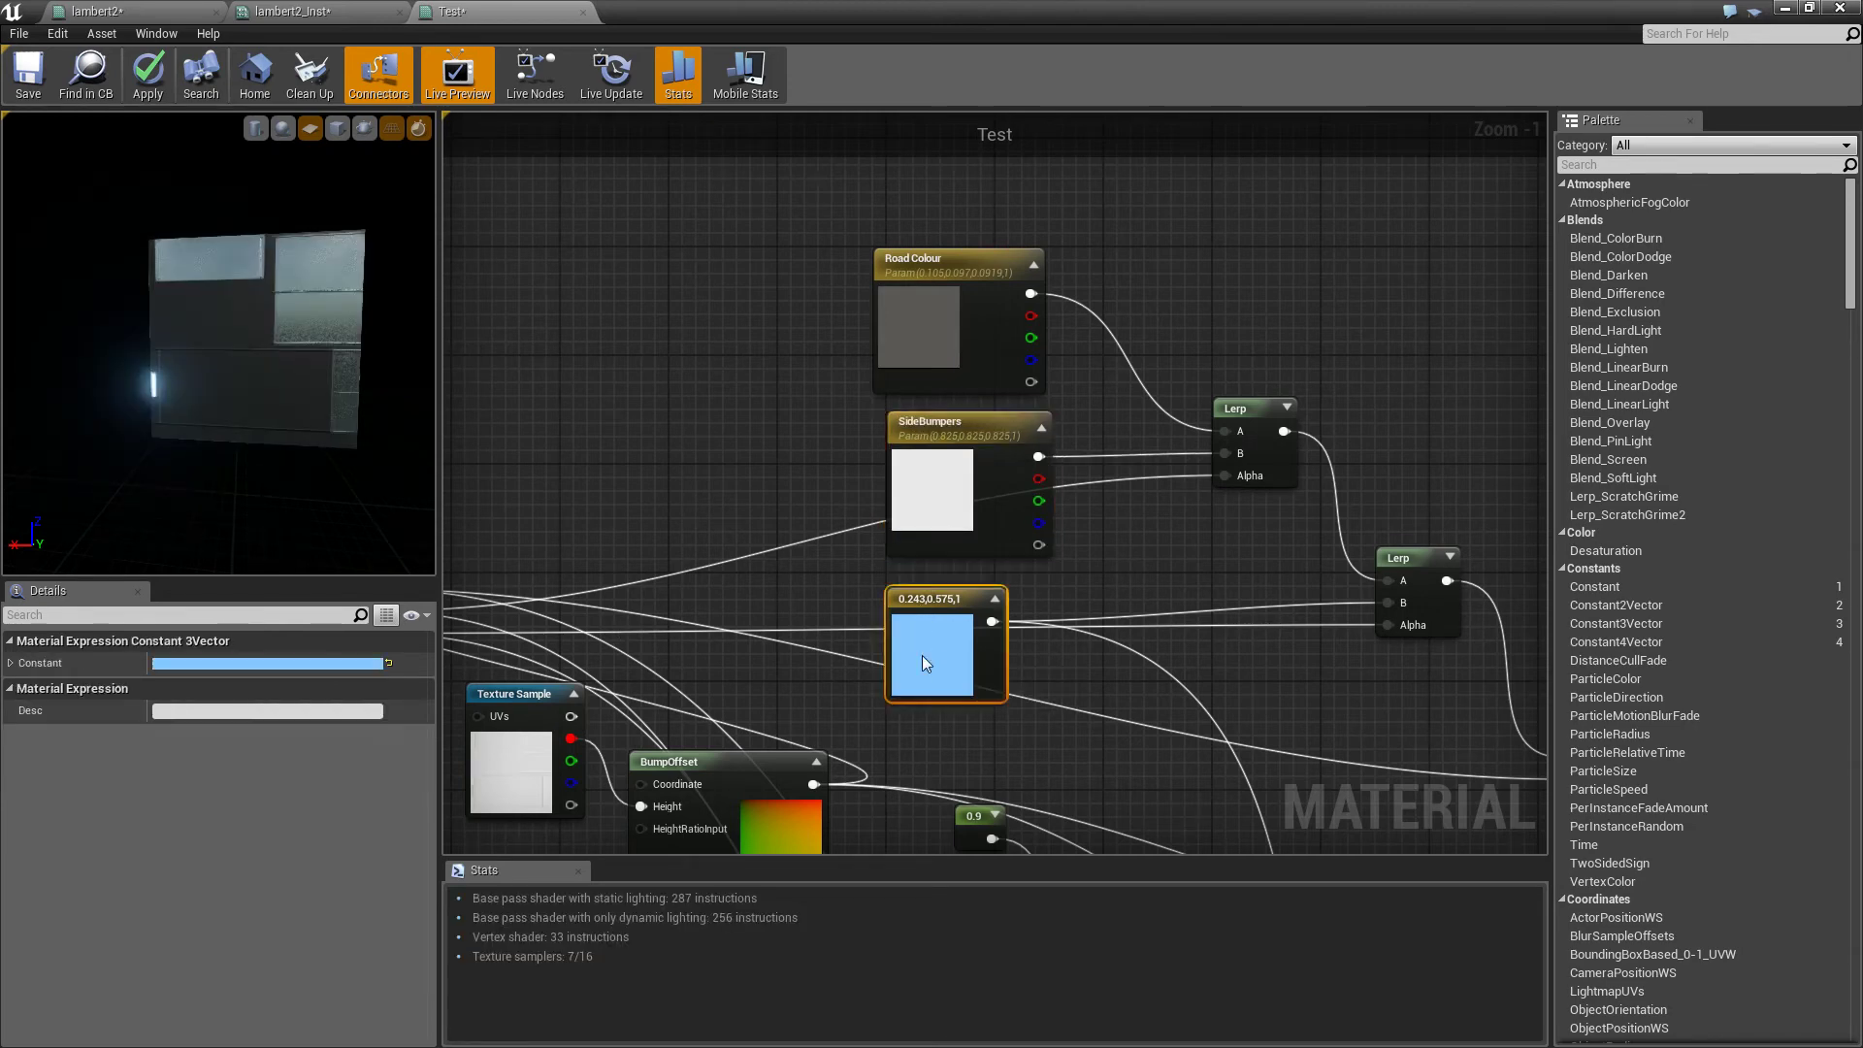
right_click(922, 655)
left_click(992, 666)
type("L")
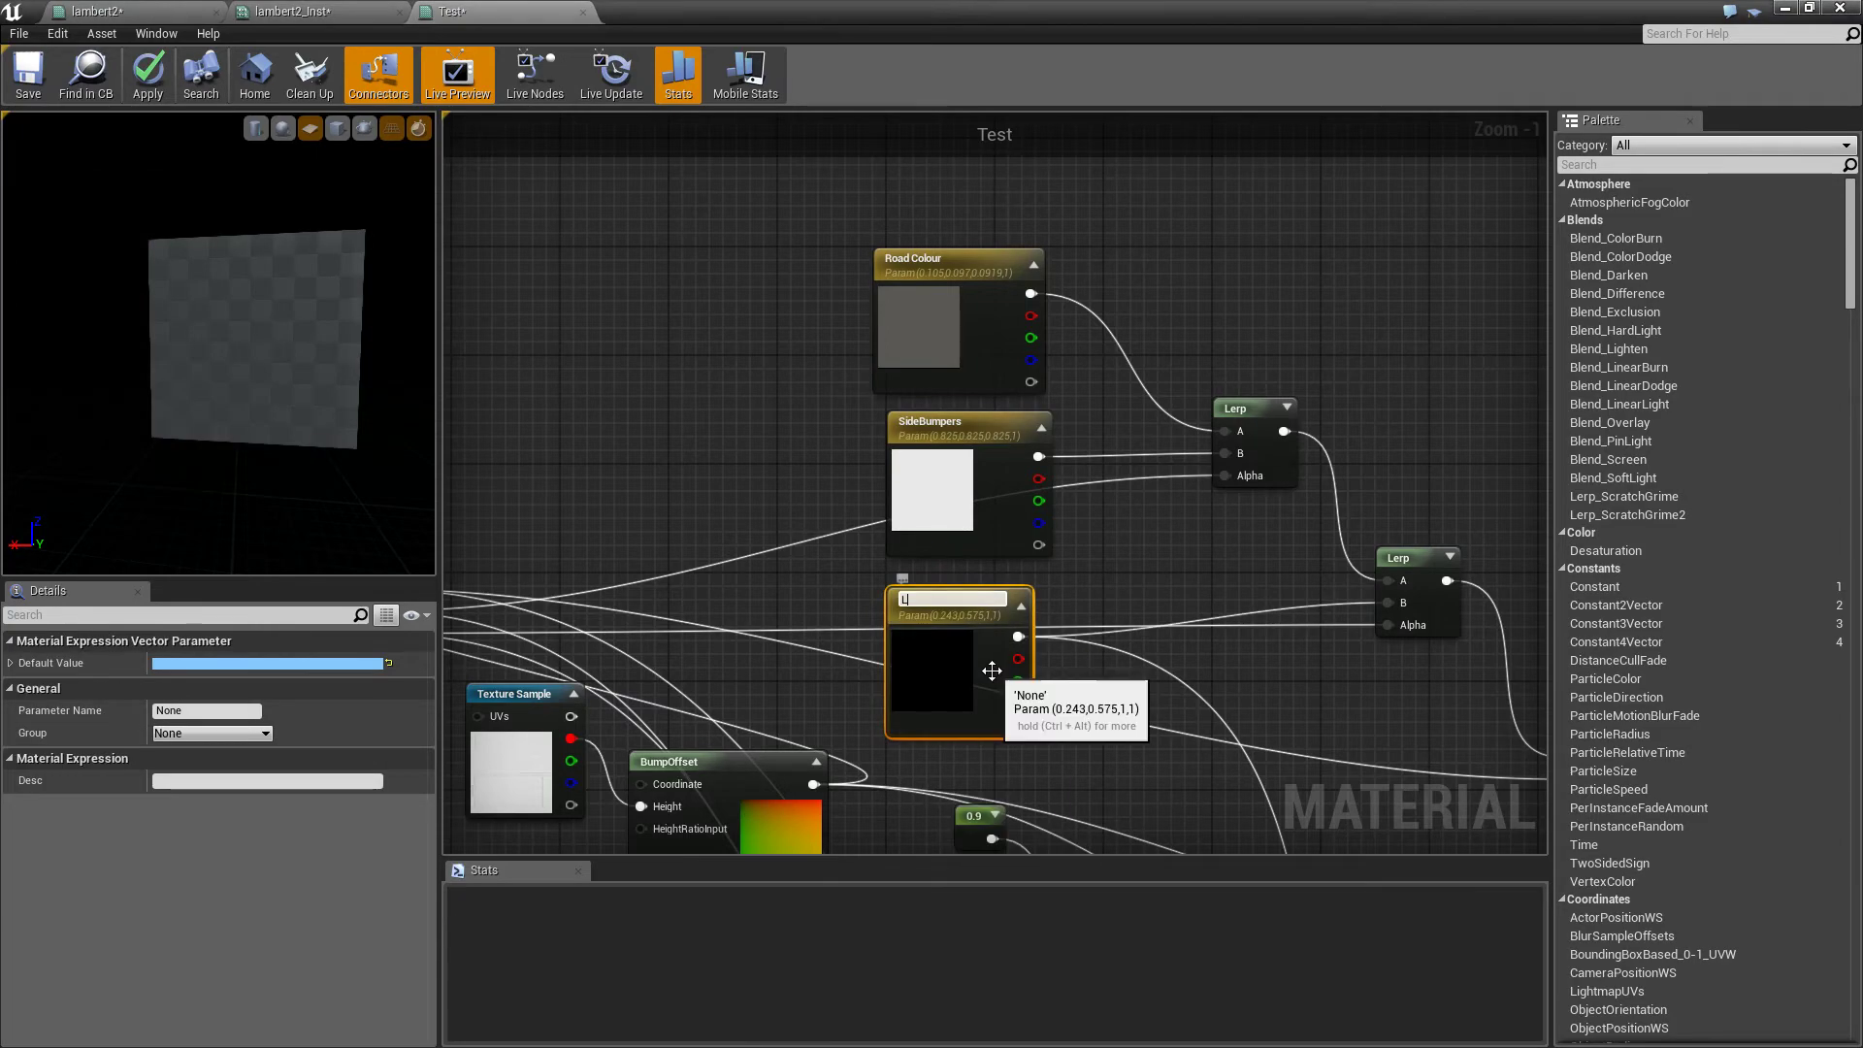
type("ightColour")
key("Return")
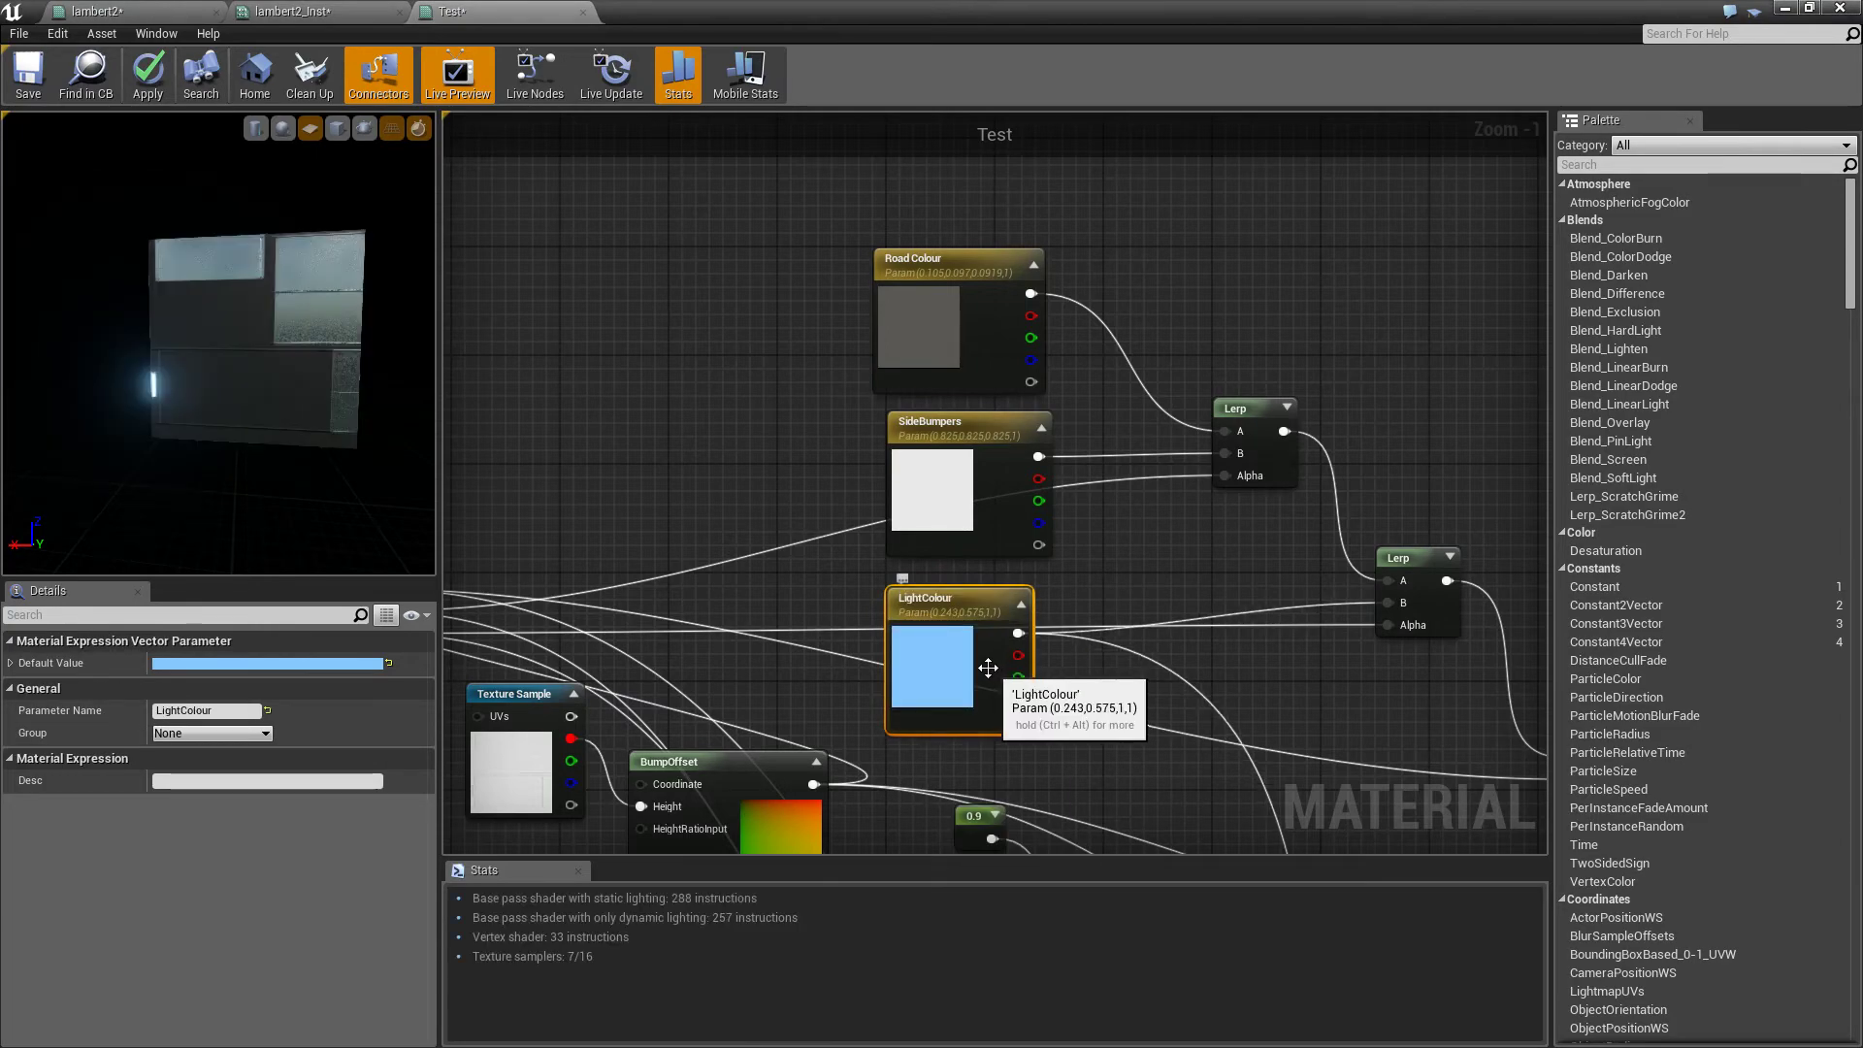
Examine the three colour parameters together and the roughness constants, noise and Lerp nodes in the rest of the network
left_click_drag(752, 233, 1060, 683)
right_click_drag(1143, 726, 1164, 175)
right_click_drag(1148, 520, 1255, 237)
scroll(814, 725, "down", 3)
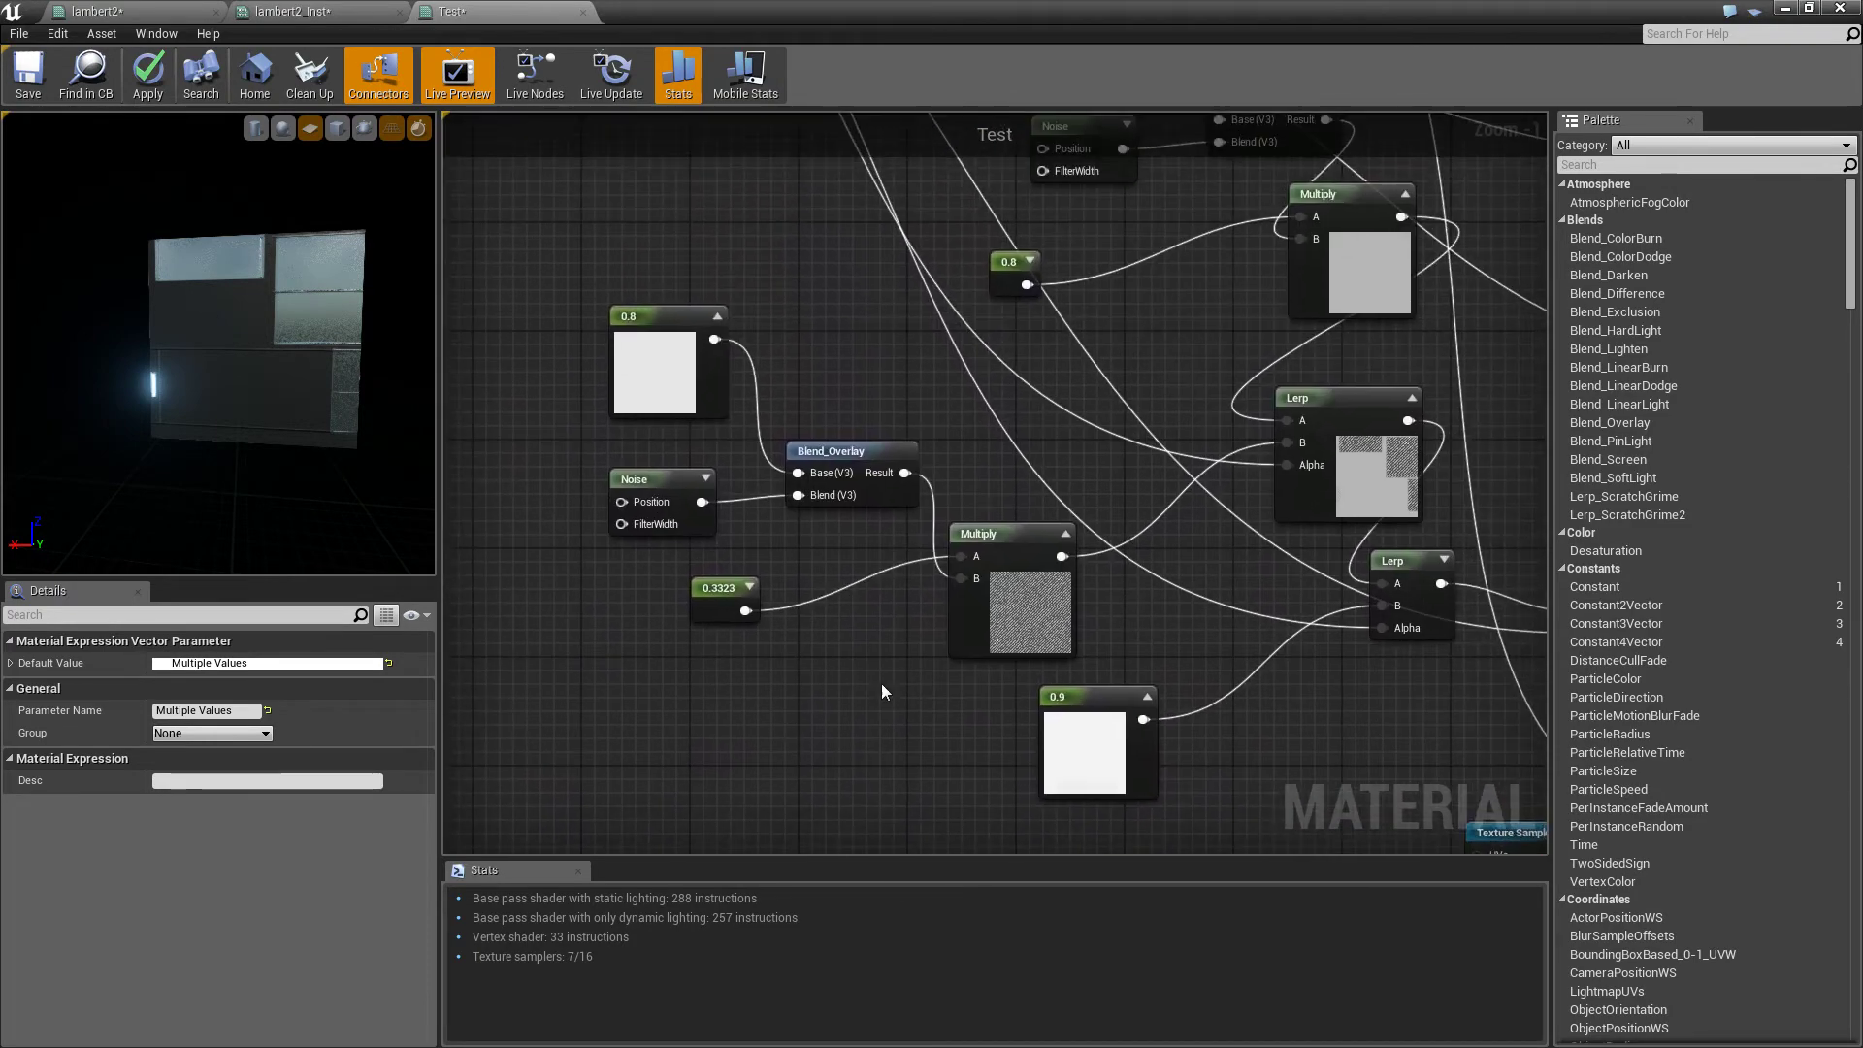
right_click_drag(1055, 490, 1014, 529)
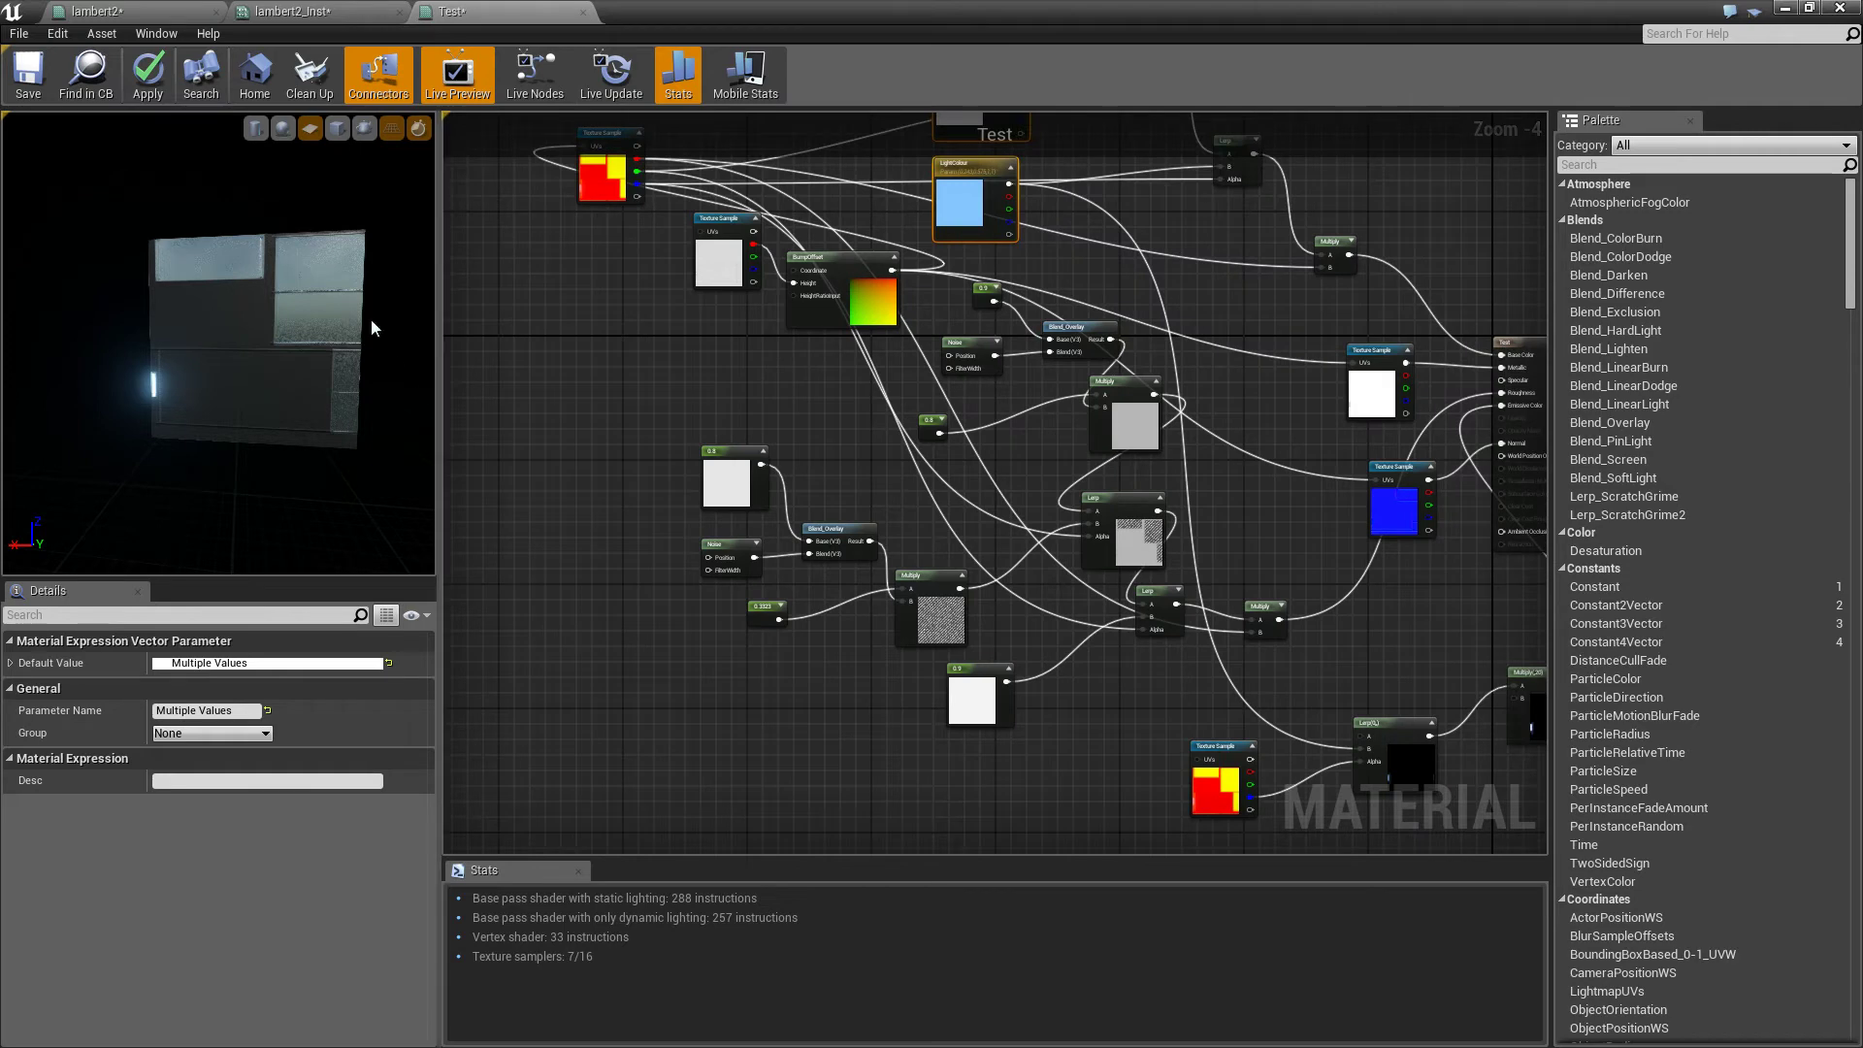
left_click(805, 410)
right_click_drag(824, 407, 910, 441)
scroll(896, 477, "up", 2)
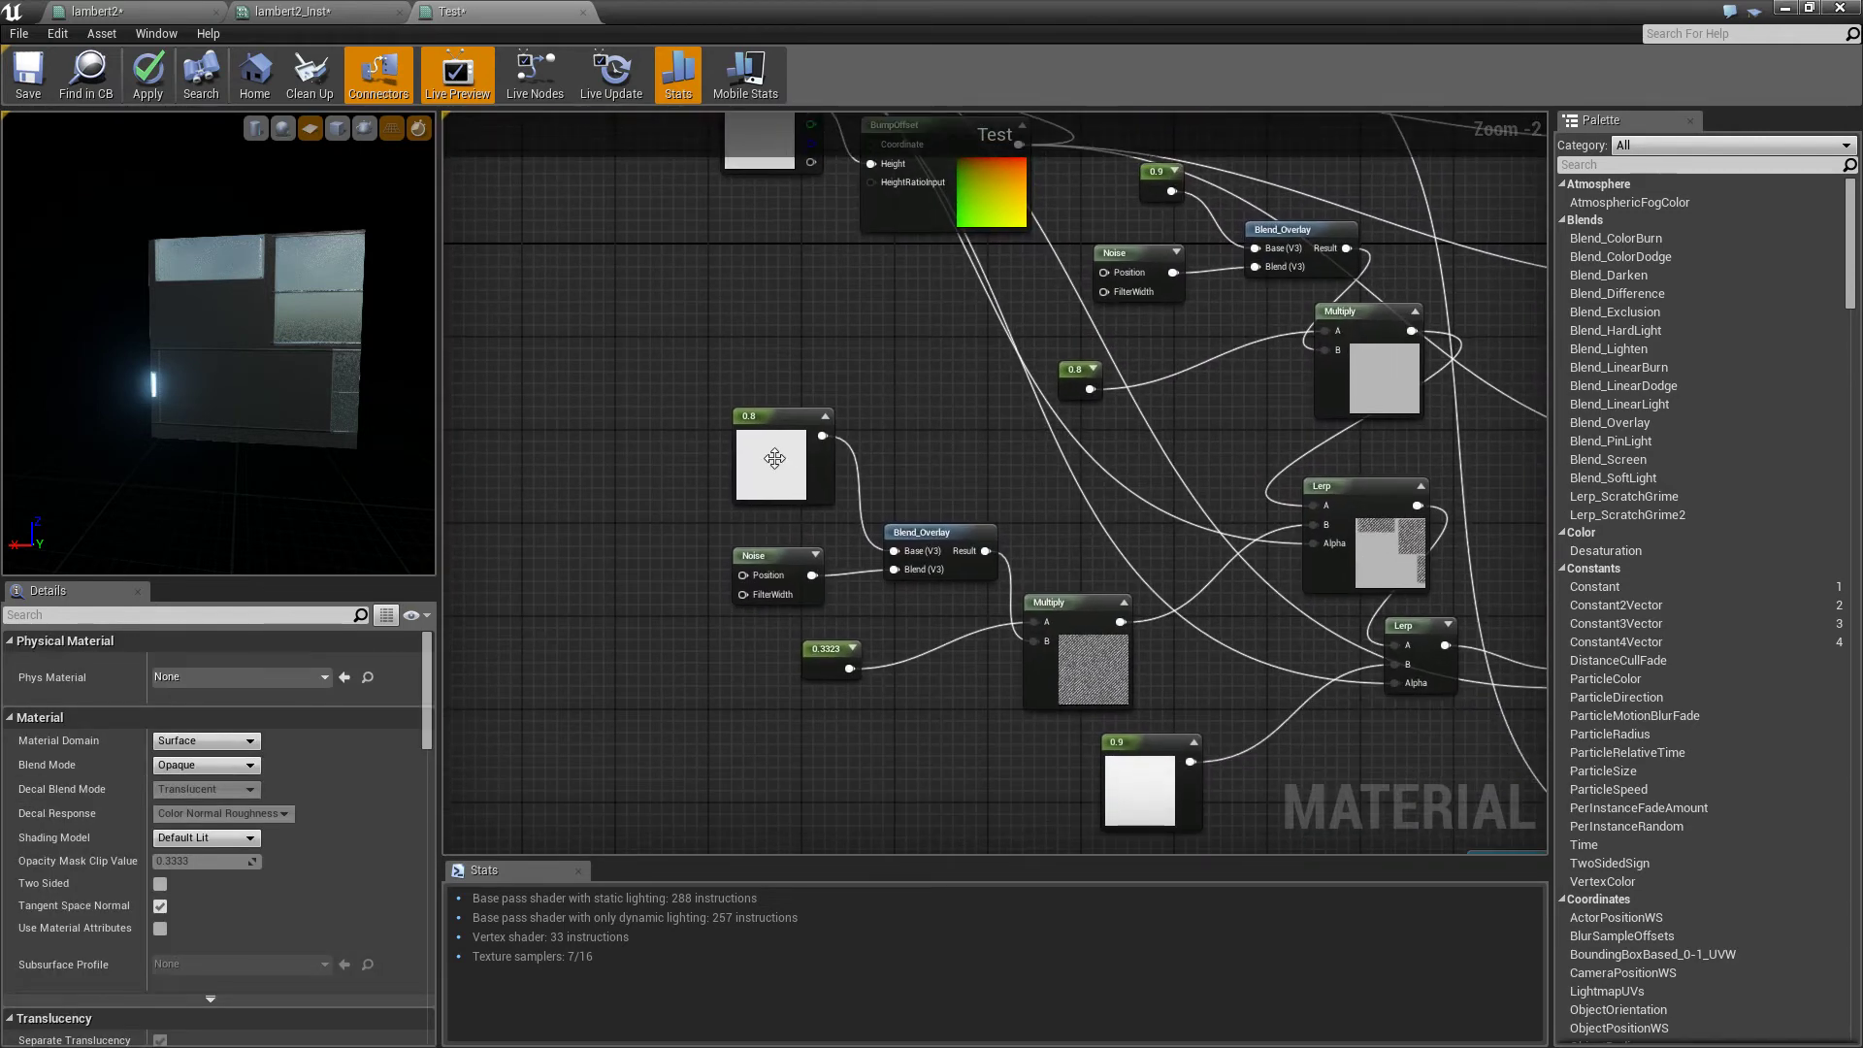
Move the 0.3323 constant into open space below and to the left of the Noise node
left_click(648, 742)
right_click_drag(904, 715, 678, 561)
right_click_drag(991, 407, 1033, 584)
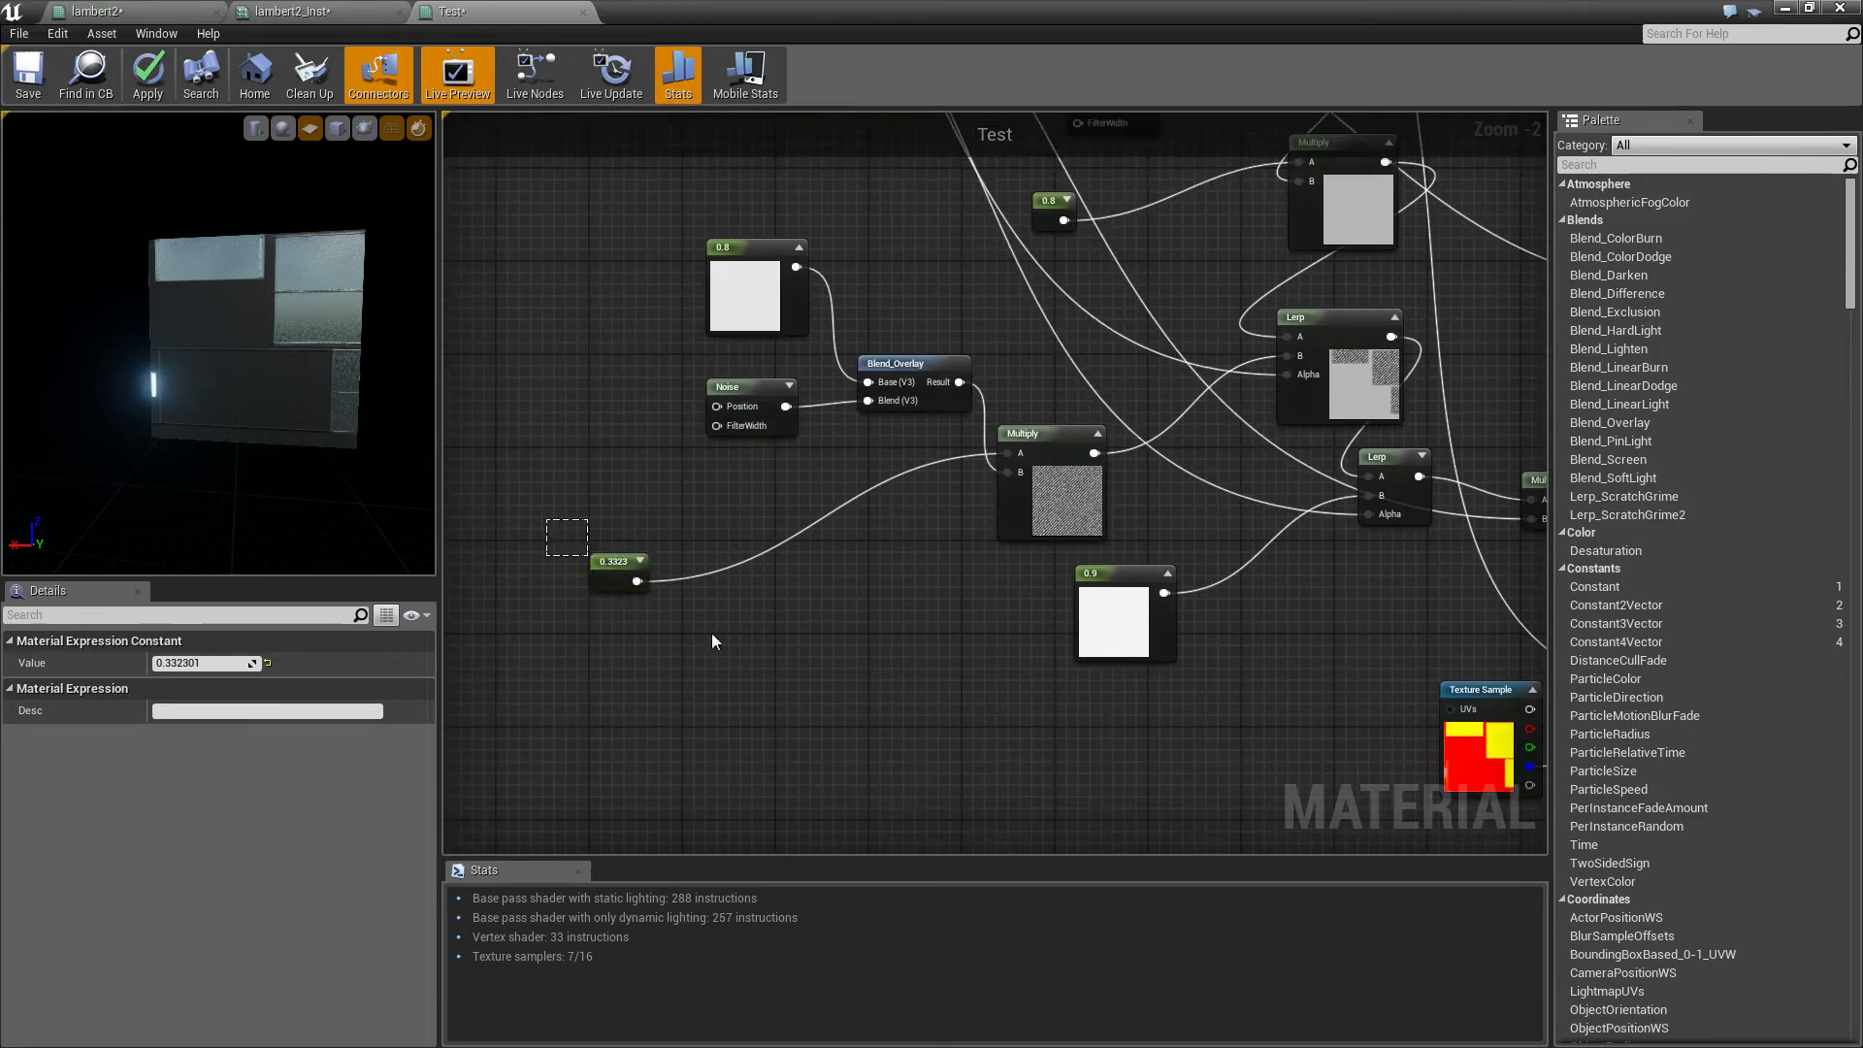
left_click_drag(712, 642, 772, 679)
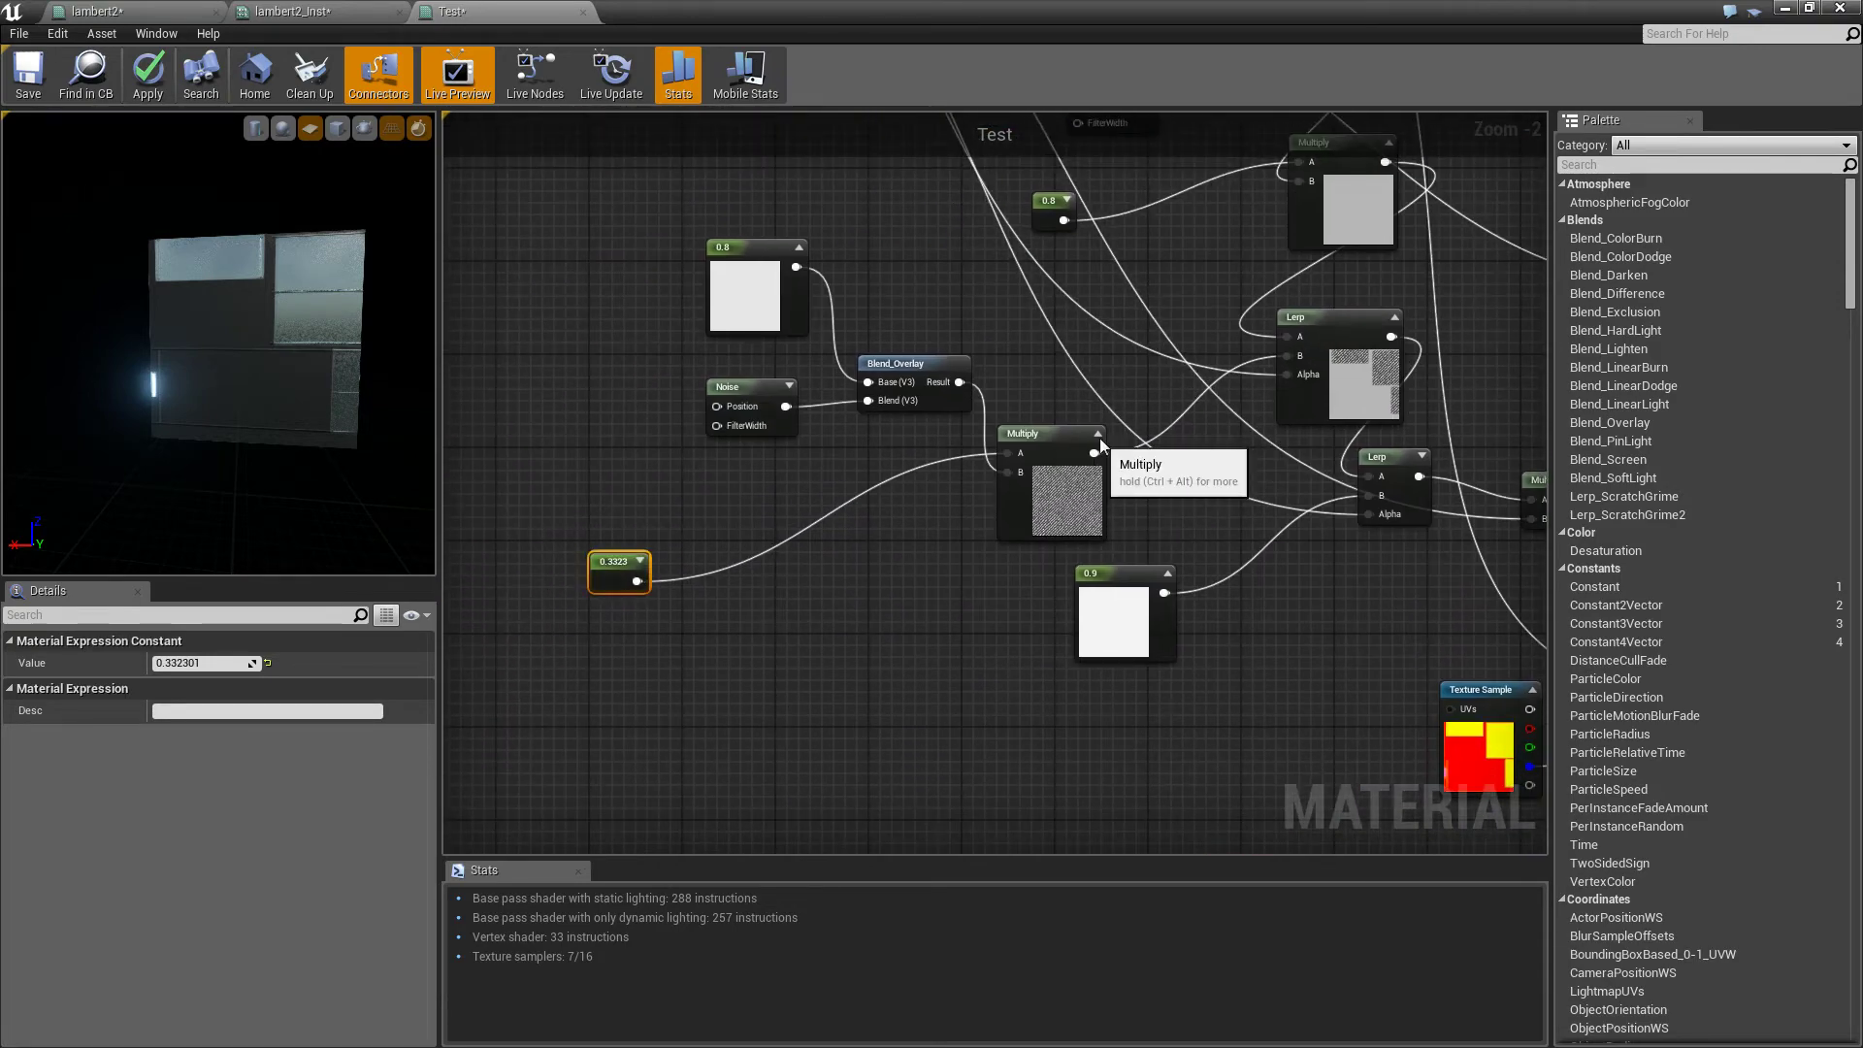
Move the 0.8 constant feeding the upper roughness Multiply down to just below the 0.3323 constant
mouse_move(1221, 236)
right_mouse_down()
mouse_move(1201, 271)
mouse_move(1201, 209)
right_mouse_up()
right_click_drag(890, 376, 563, 681)
left_click_drag(711, 478, 643, 640)
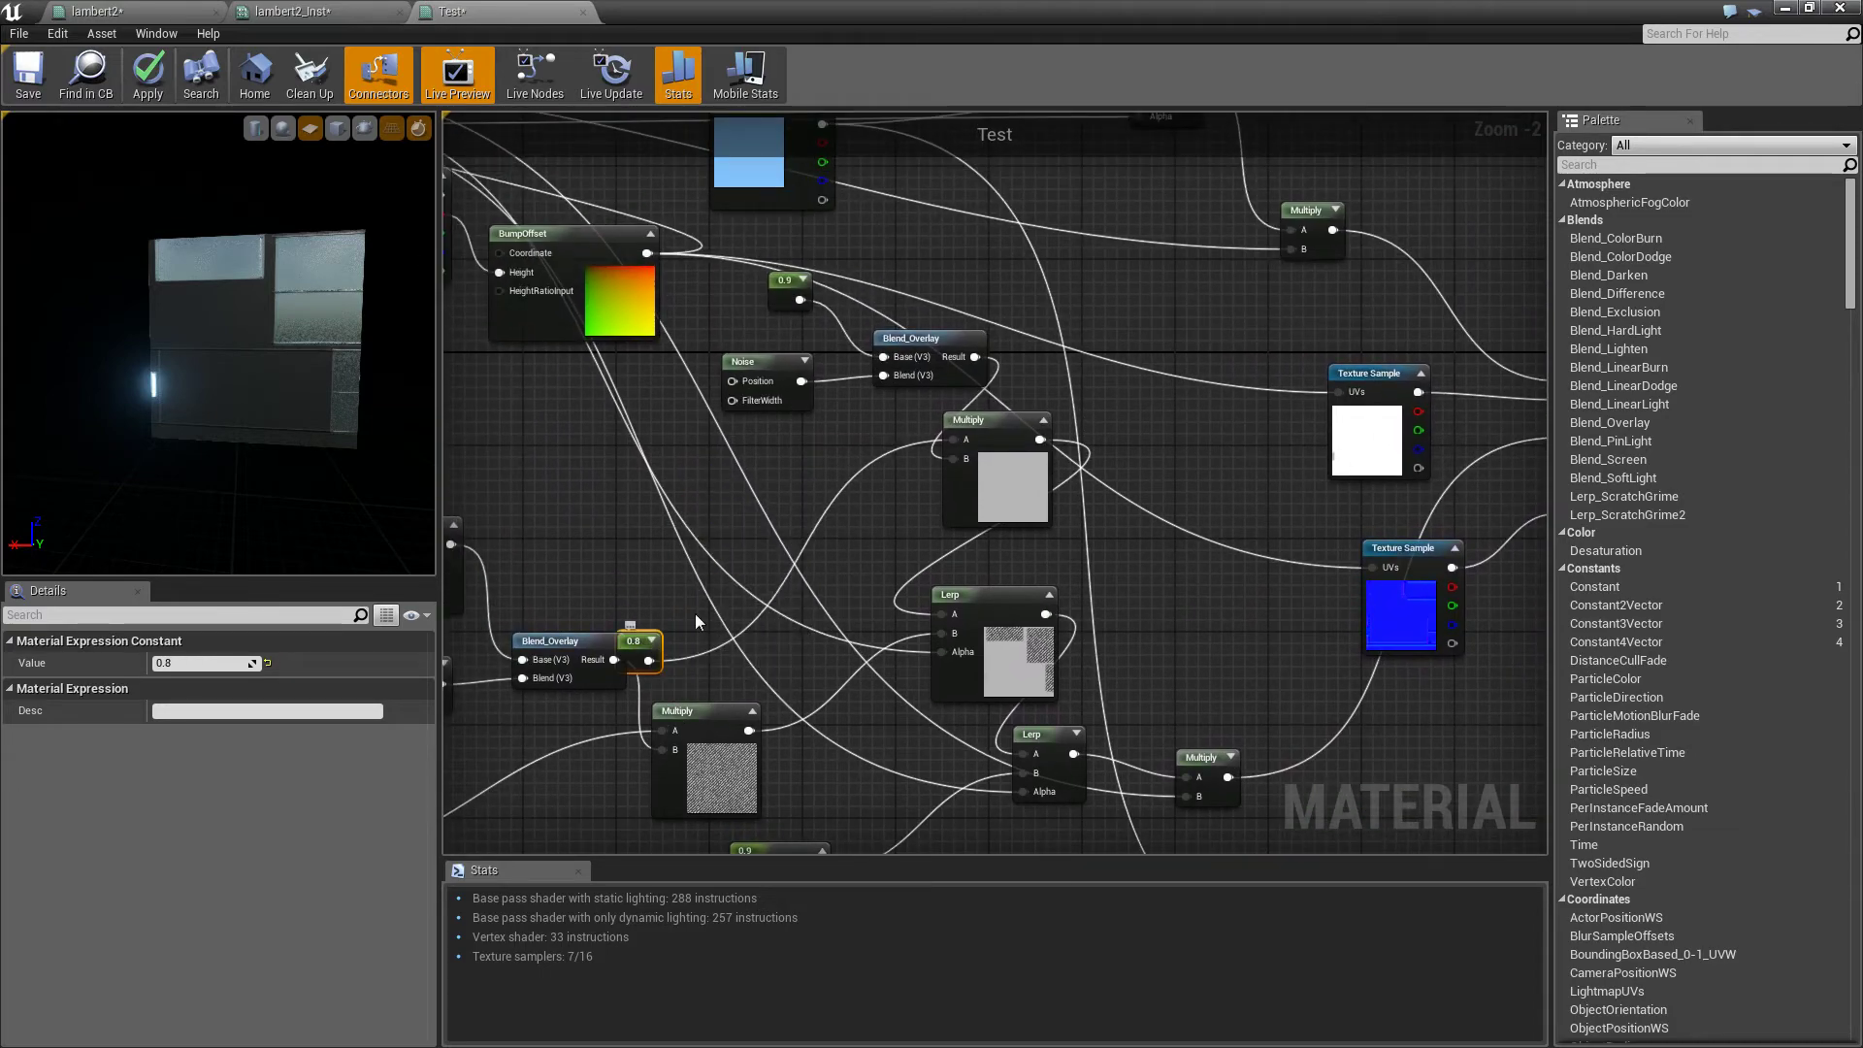
right_click_drag(691, 629, 951, 436)
left_click_drag(900, 488, 643, 759)
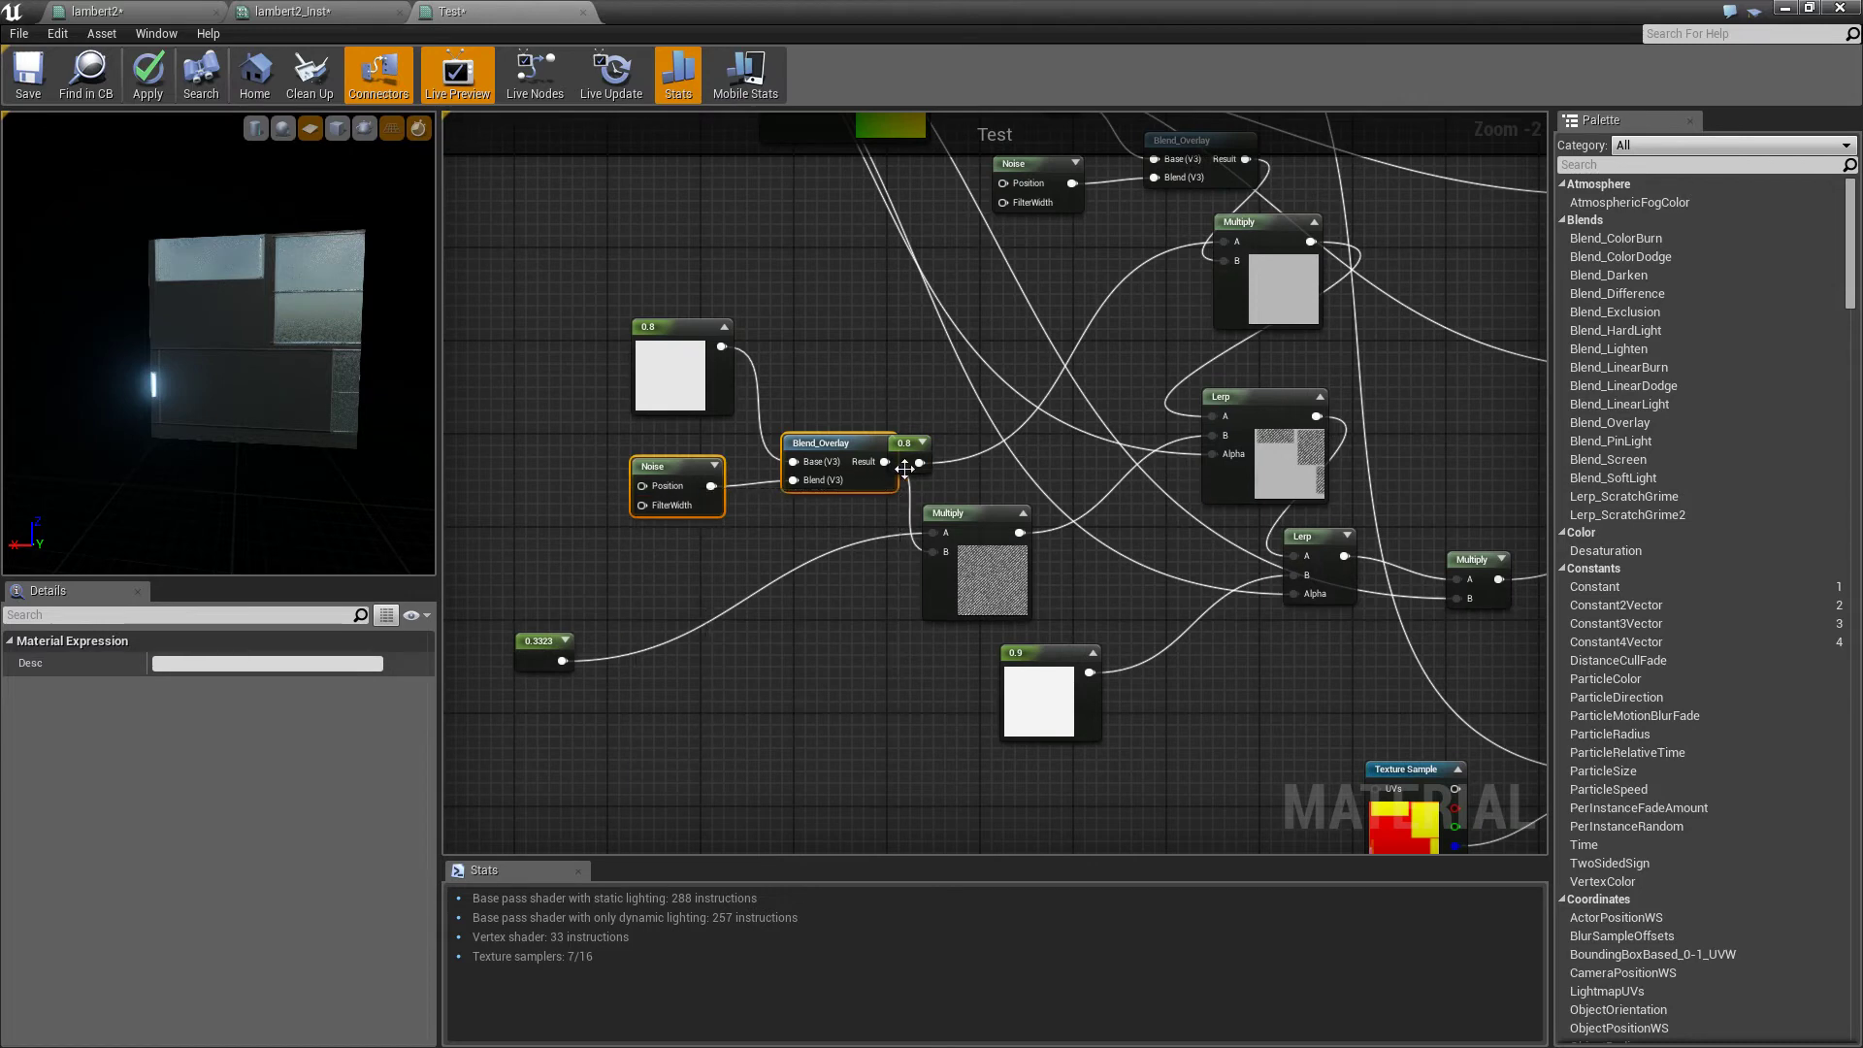
left_click(900, 483)
left_click_drag(904, 442, 532, 720)
left_click_drag(218, 388, 199, 364)
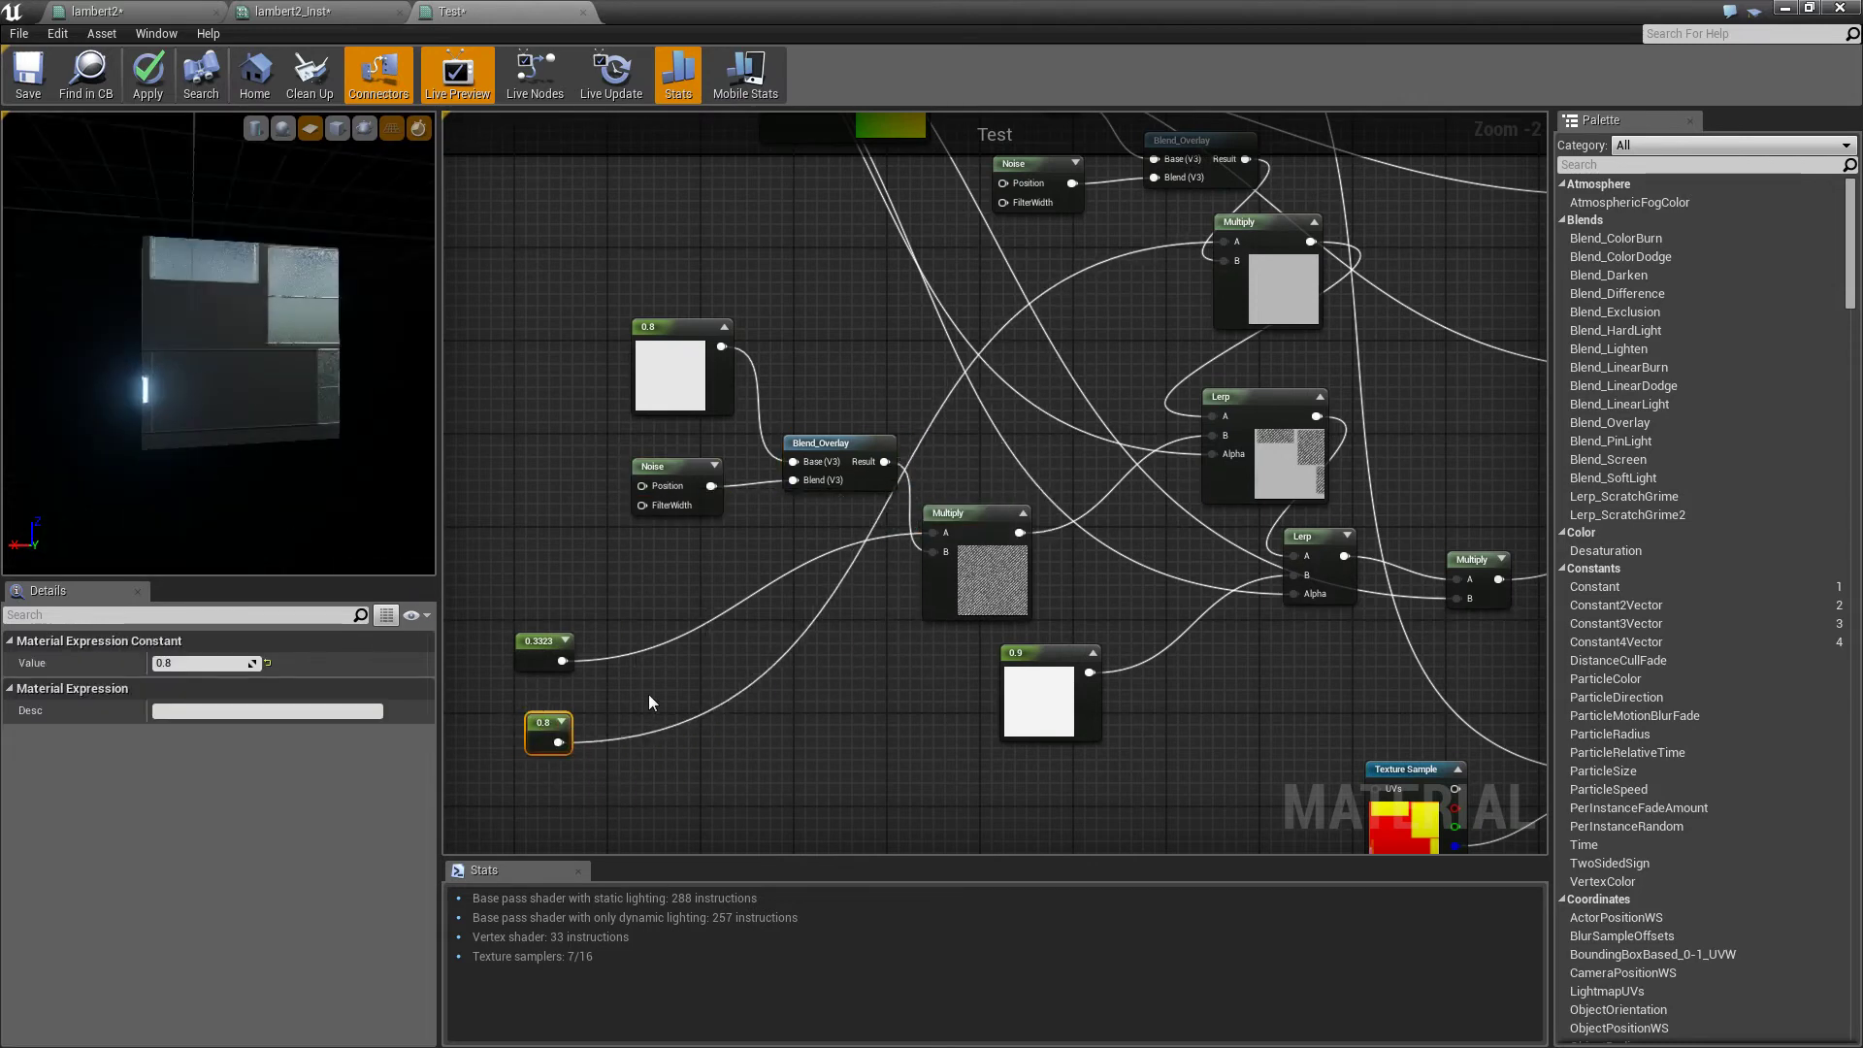
right_click_drag(637, 654, 774, 534)
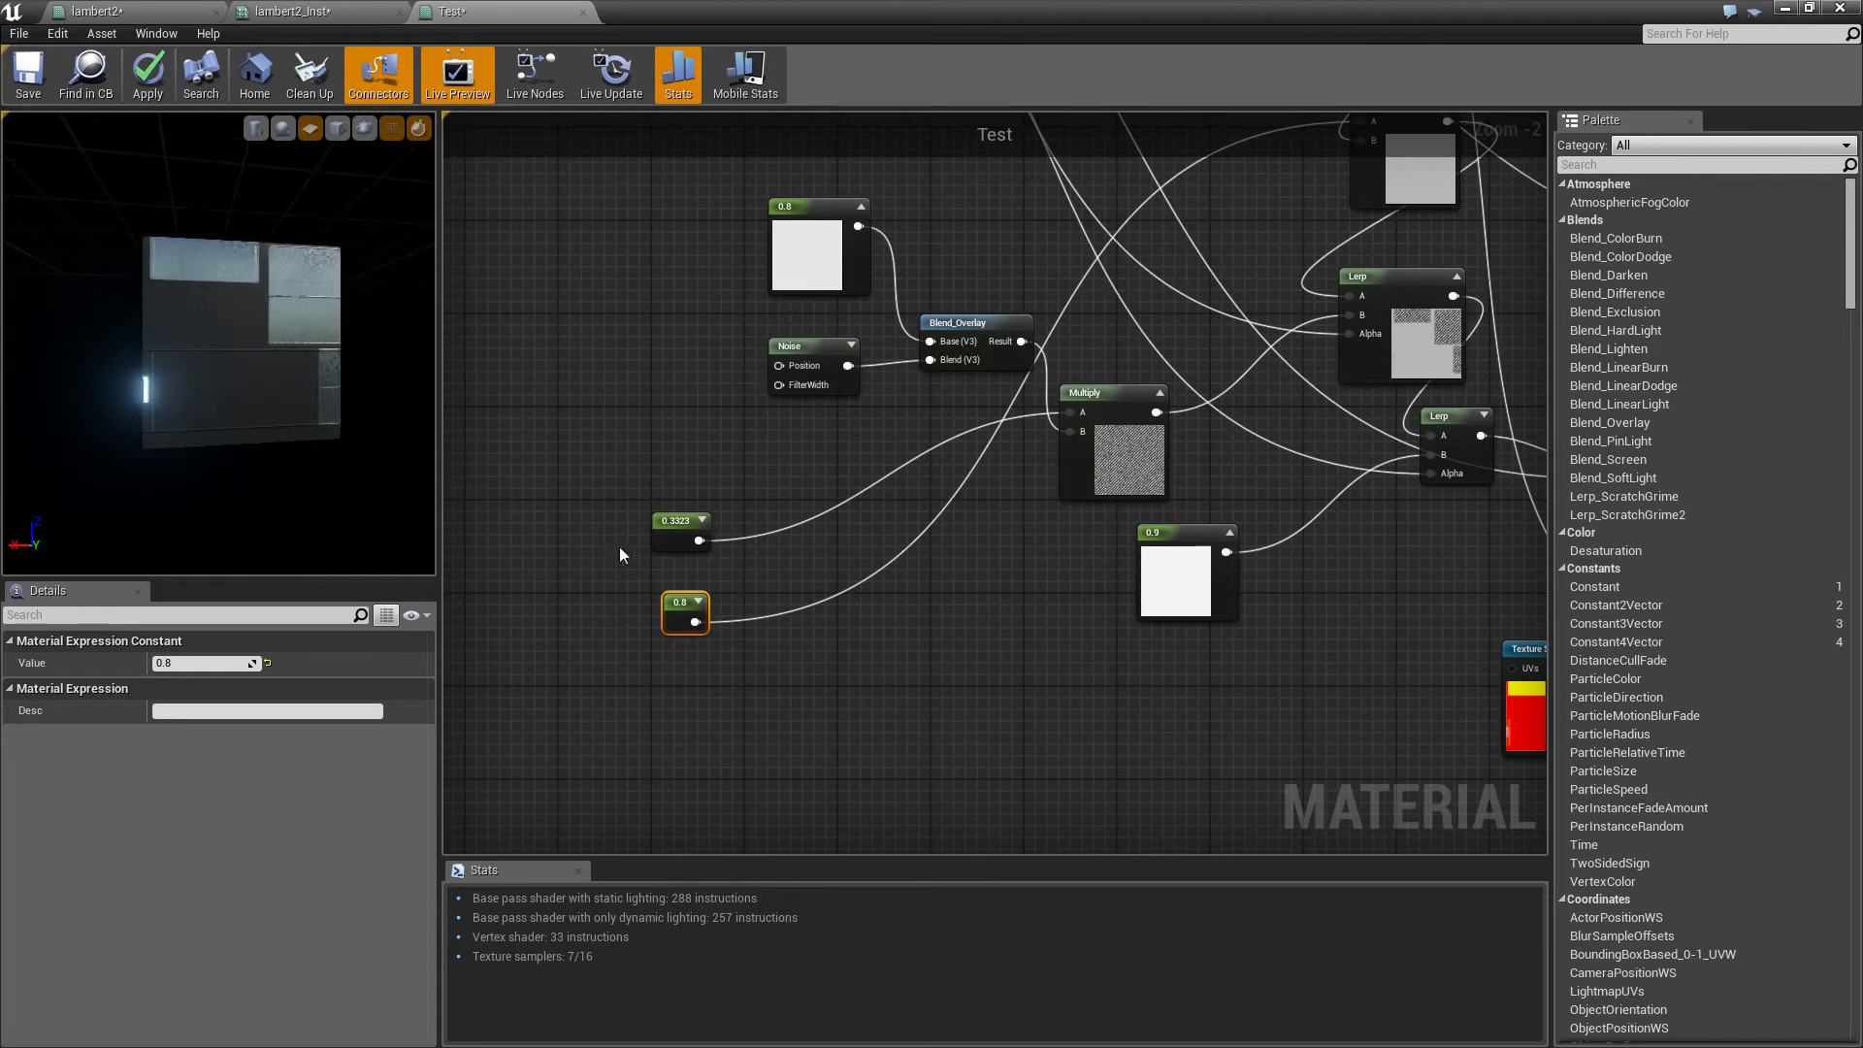
Convert the 0.3323 constant to a scalar parameter named BumperShine
right_click(687, 530)
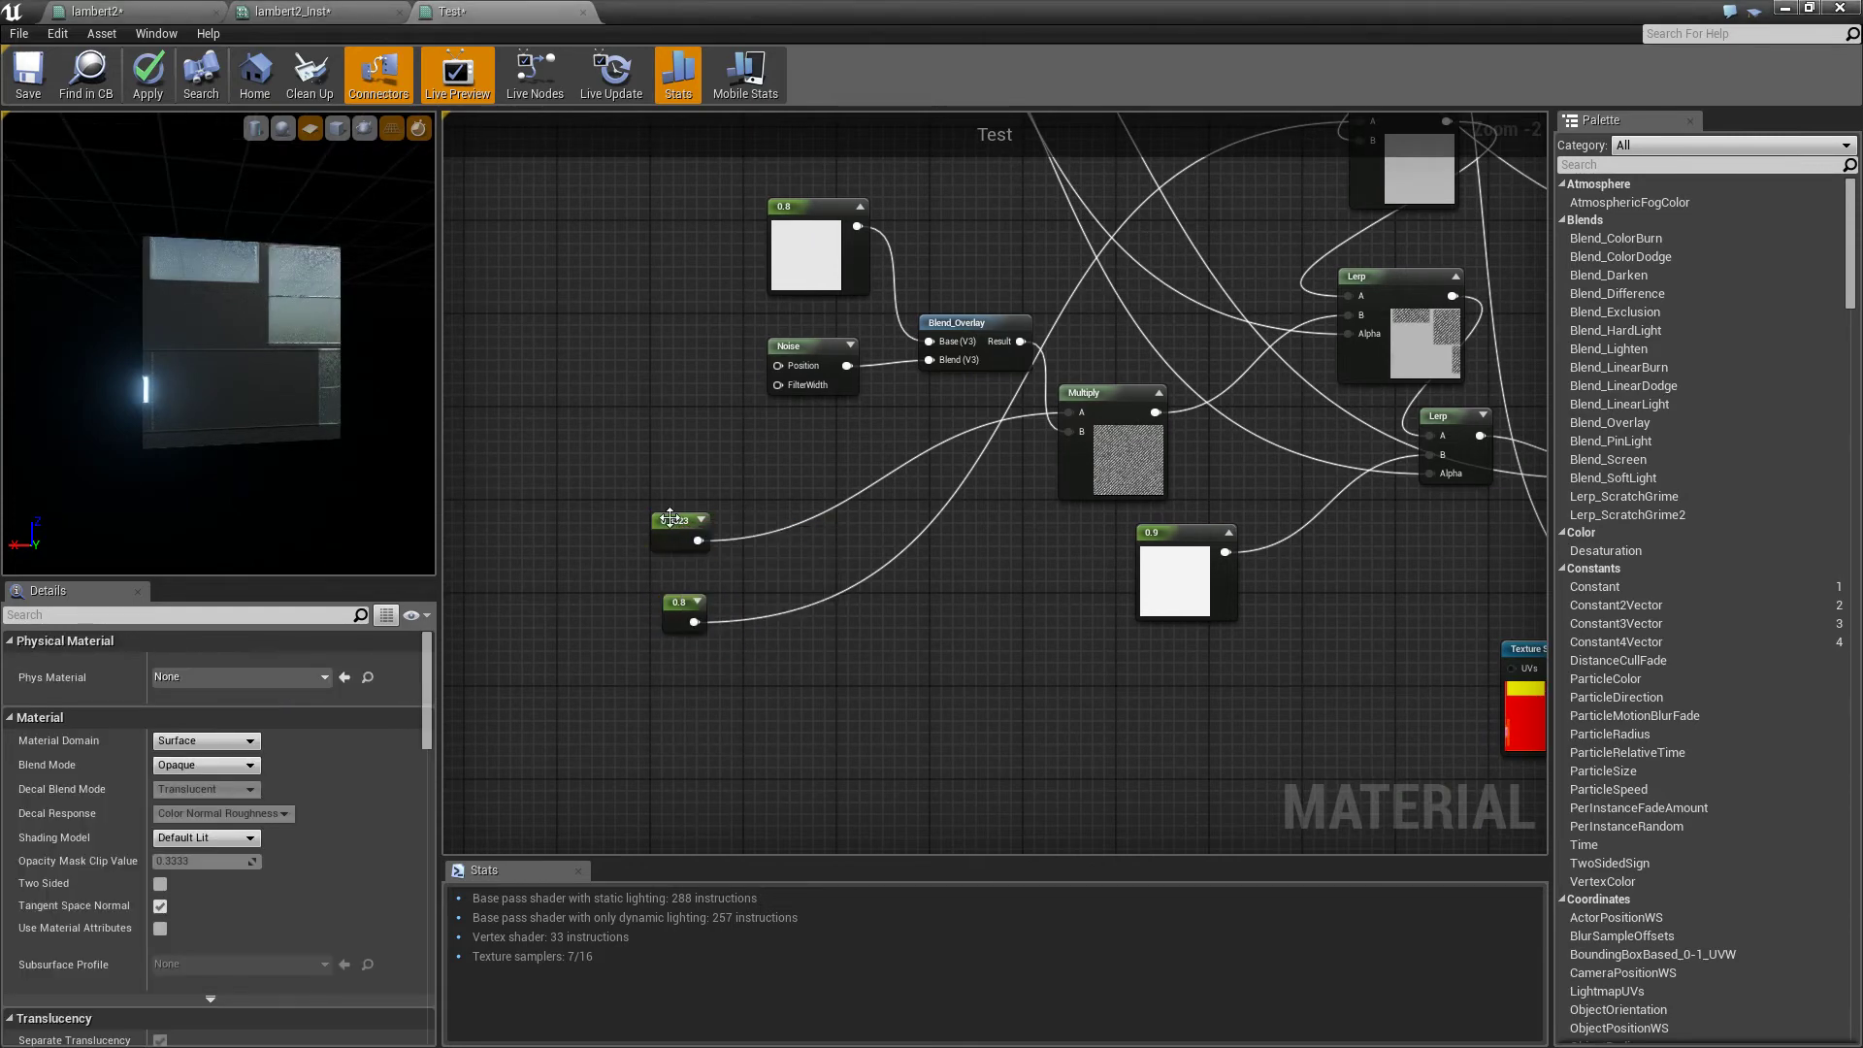
right_click(673, 522)
left_click(731, 535)
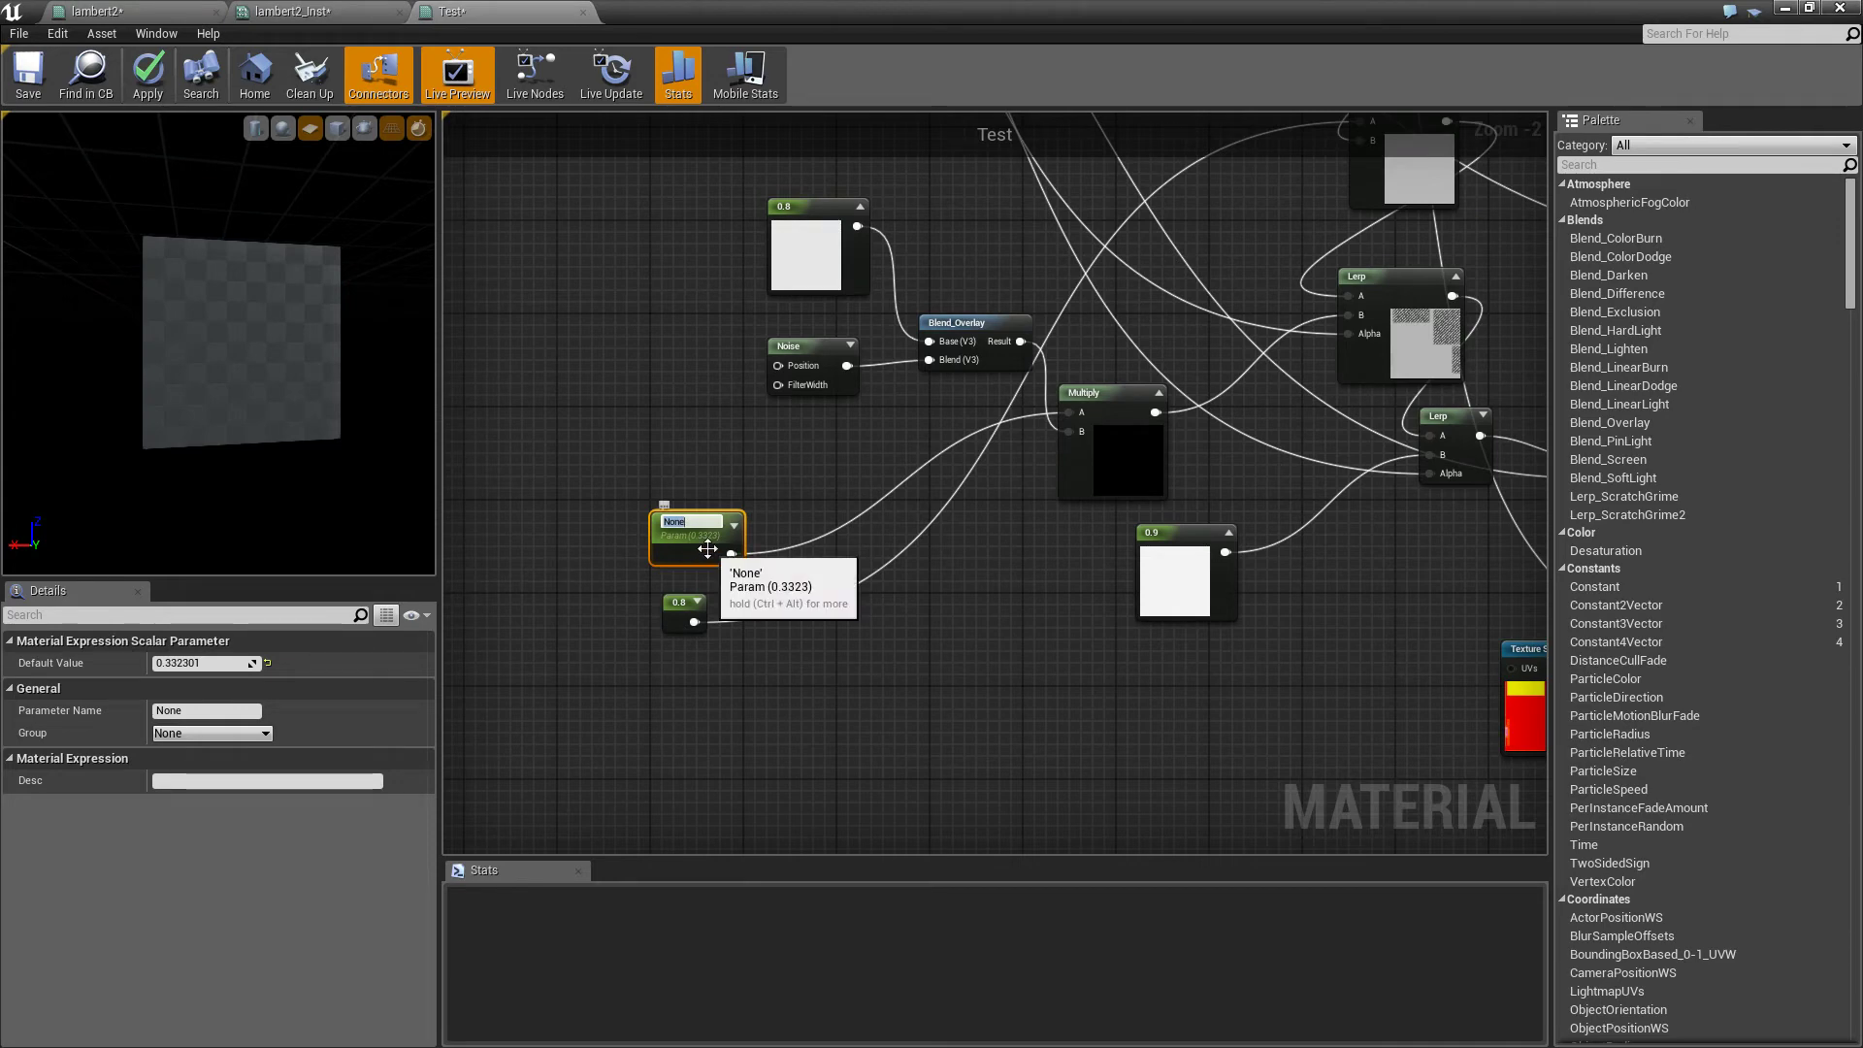
type("Bumper")
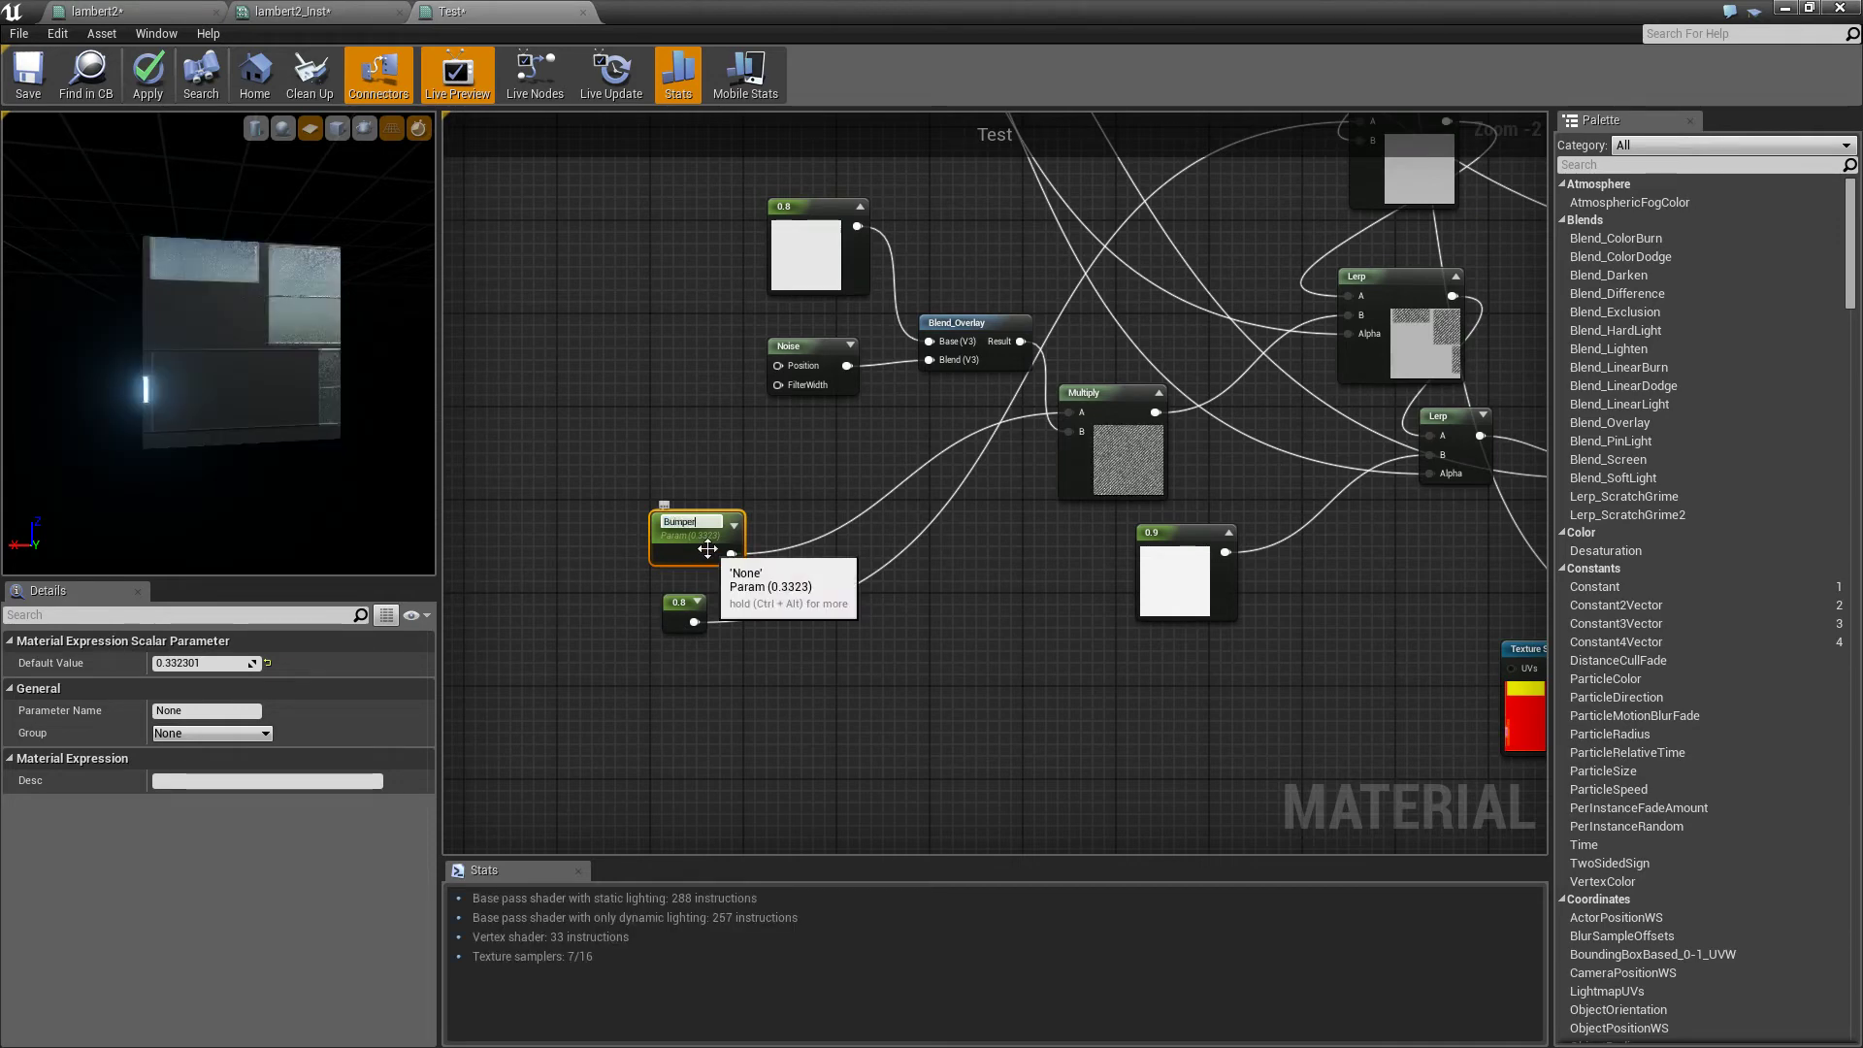
type("Shine")
key("Return")
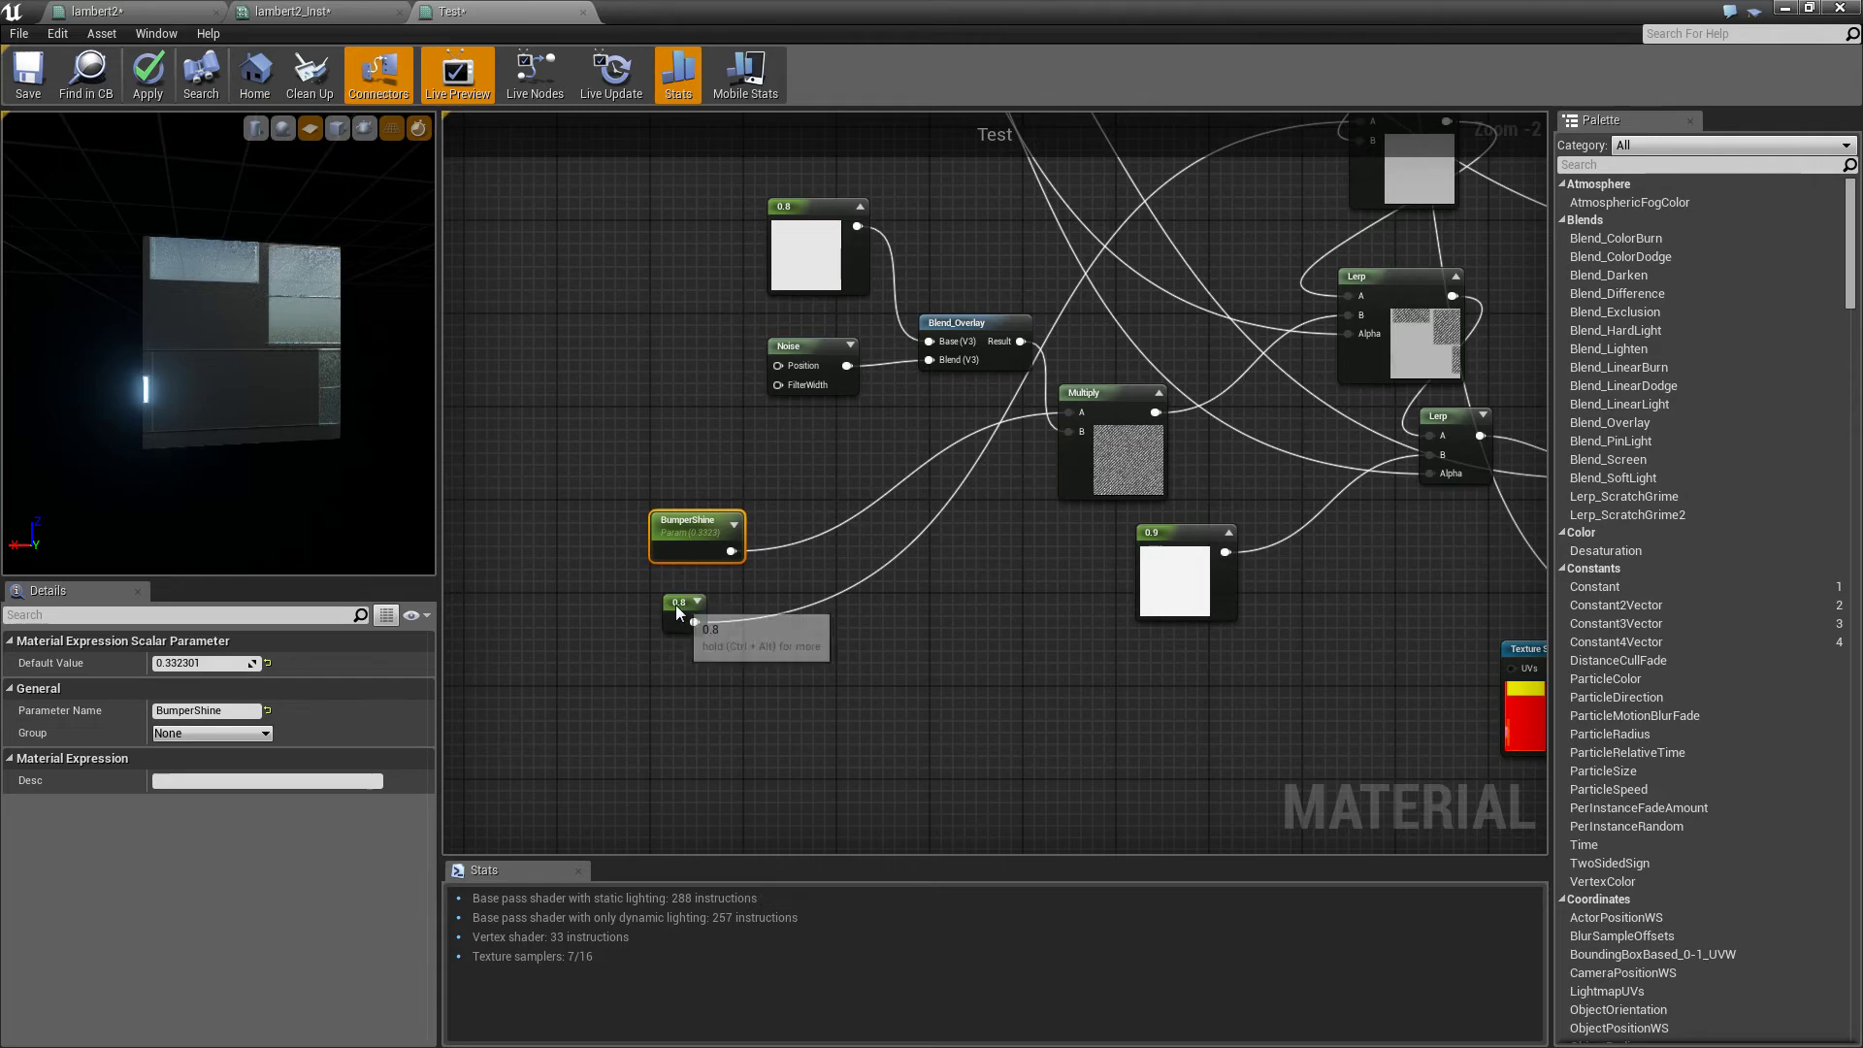
Convert the 0.8 constant just below BumperShine to a scalar parameter named RoadRoughness
right_click(683, 605)
left_click(733, 617)
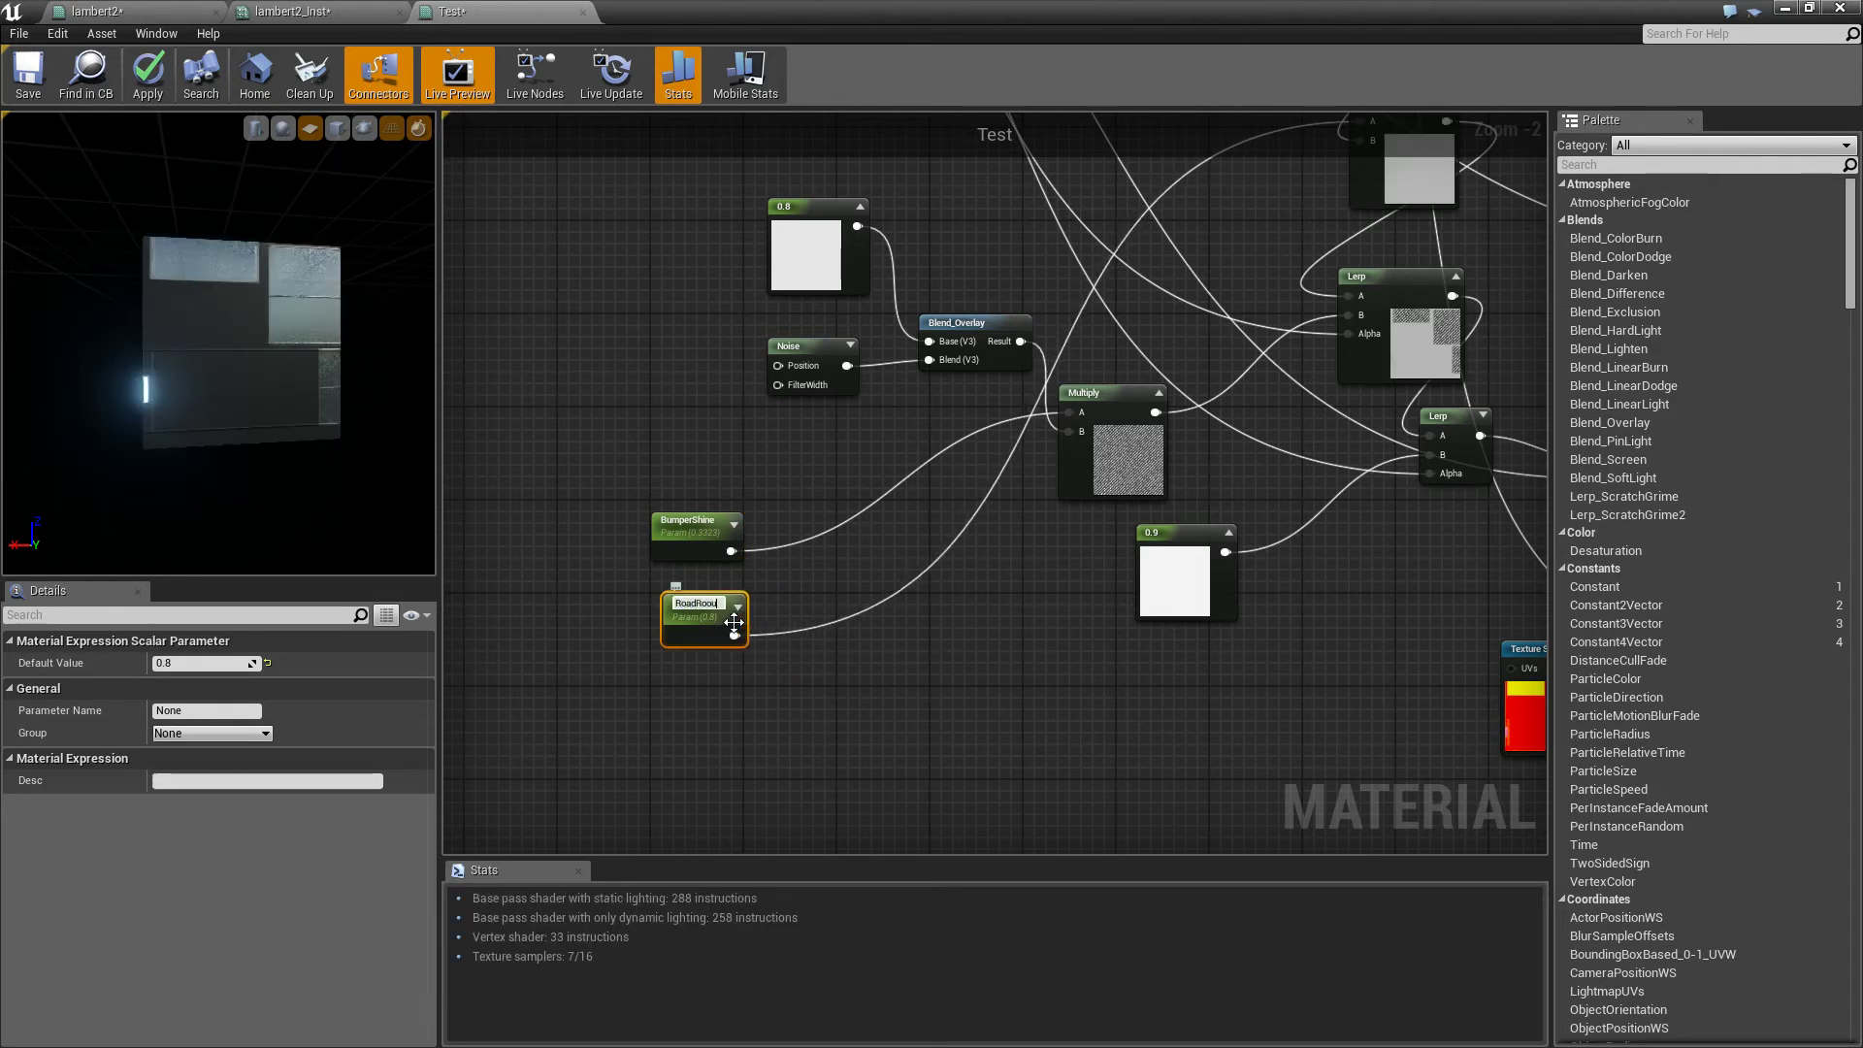
type("RoadRoughness")
key("Return")
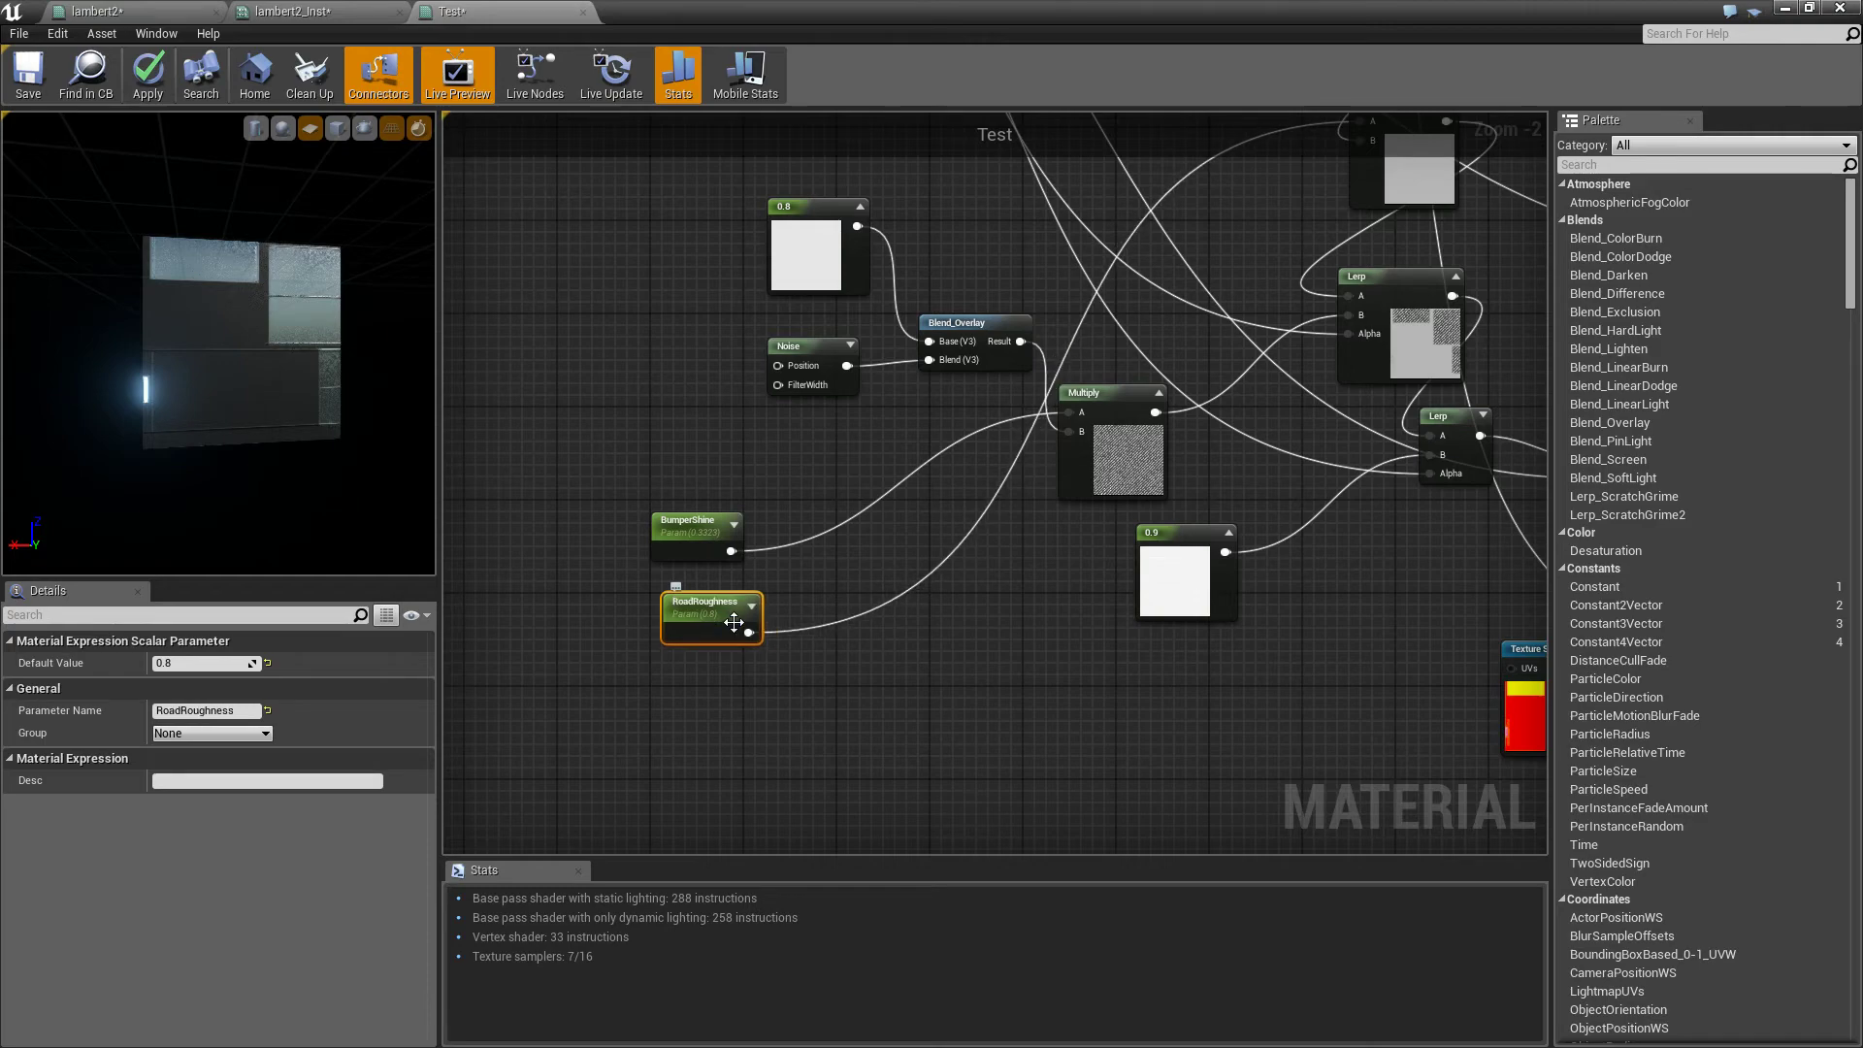
Review the whole node network, from the colour parameters through the roughness nodes to the final material inputs
right_click_drag(978, 477, 773, 850)
right_click_drag(1149, 336, 1018, 580)
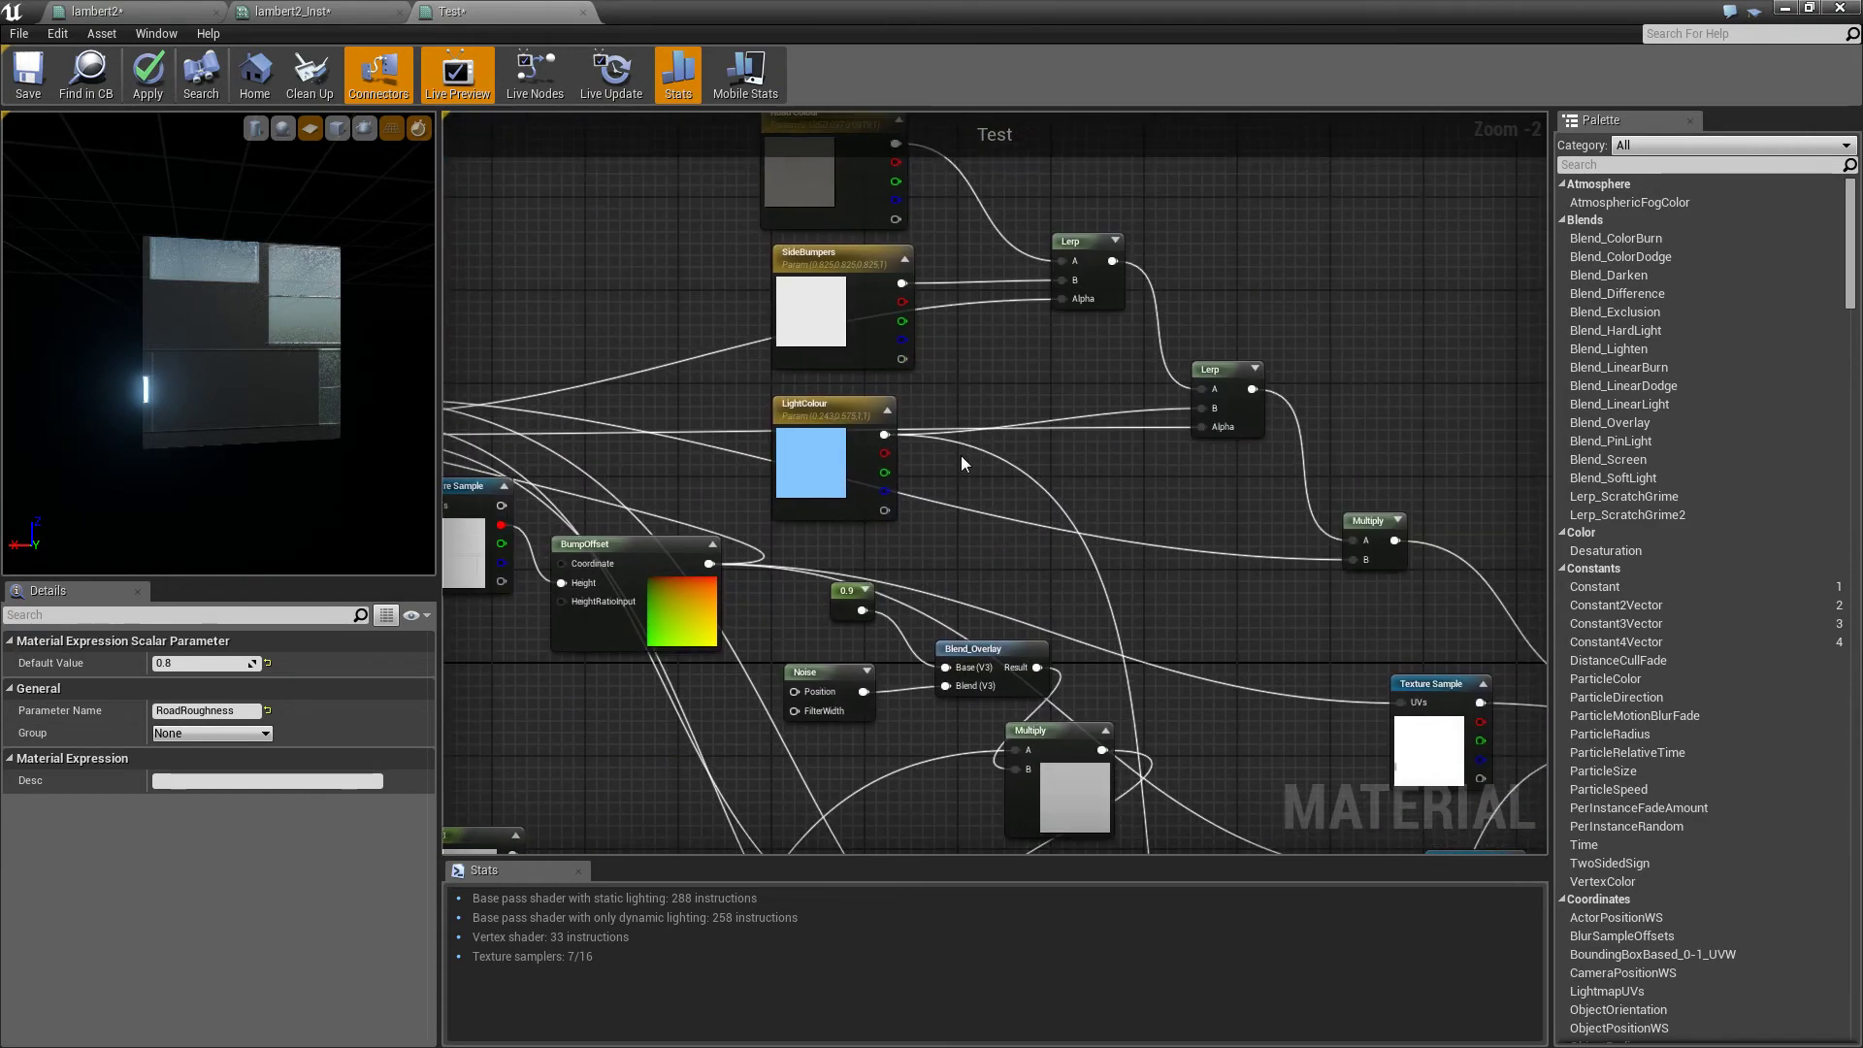
scroll(961, 456, "down", 4)
left_click_drag(777, 278, 1411, 747)
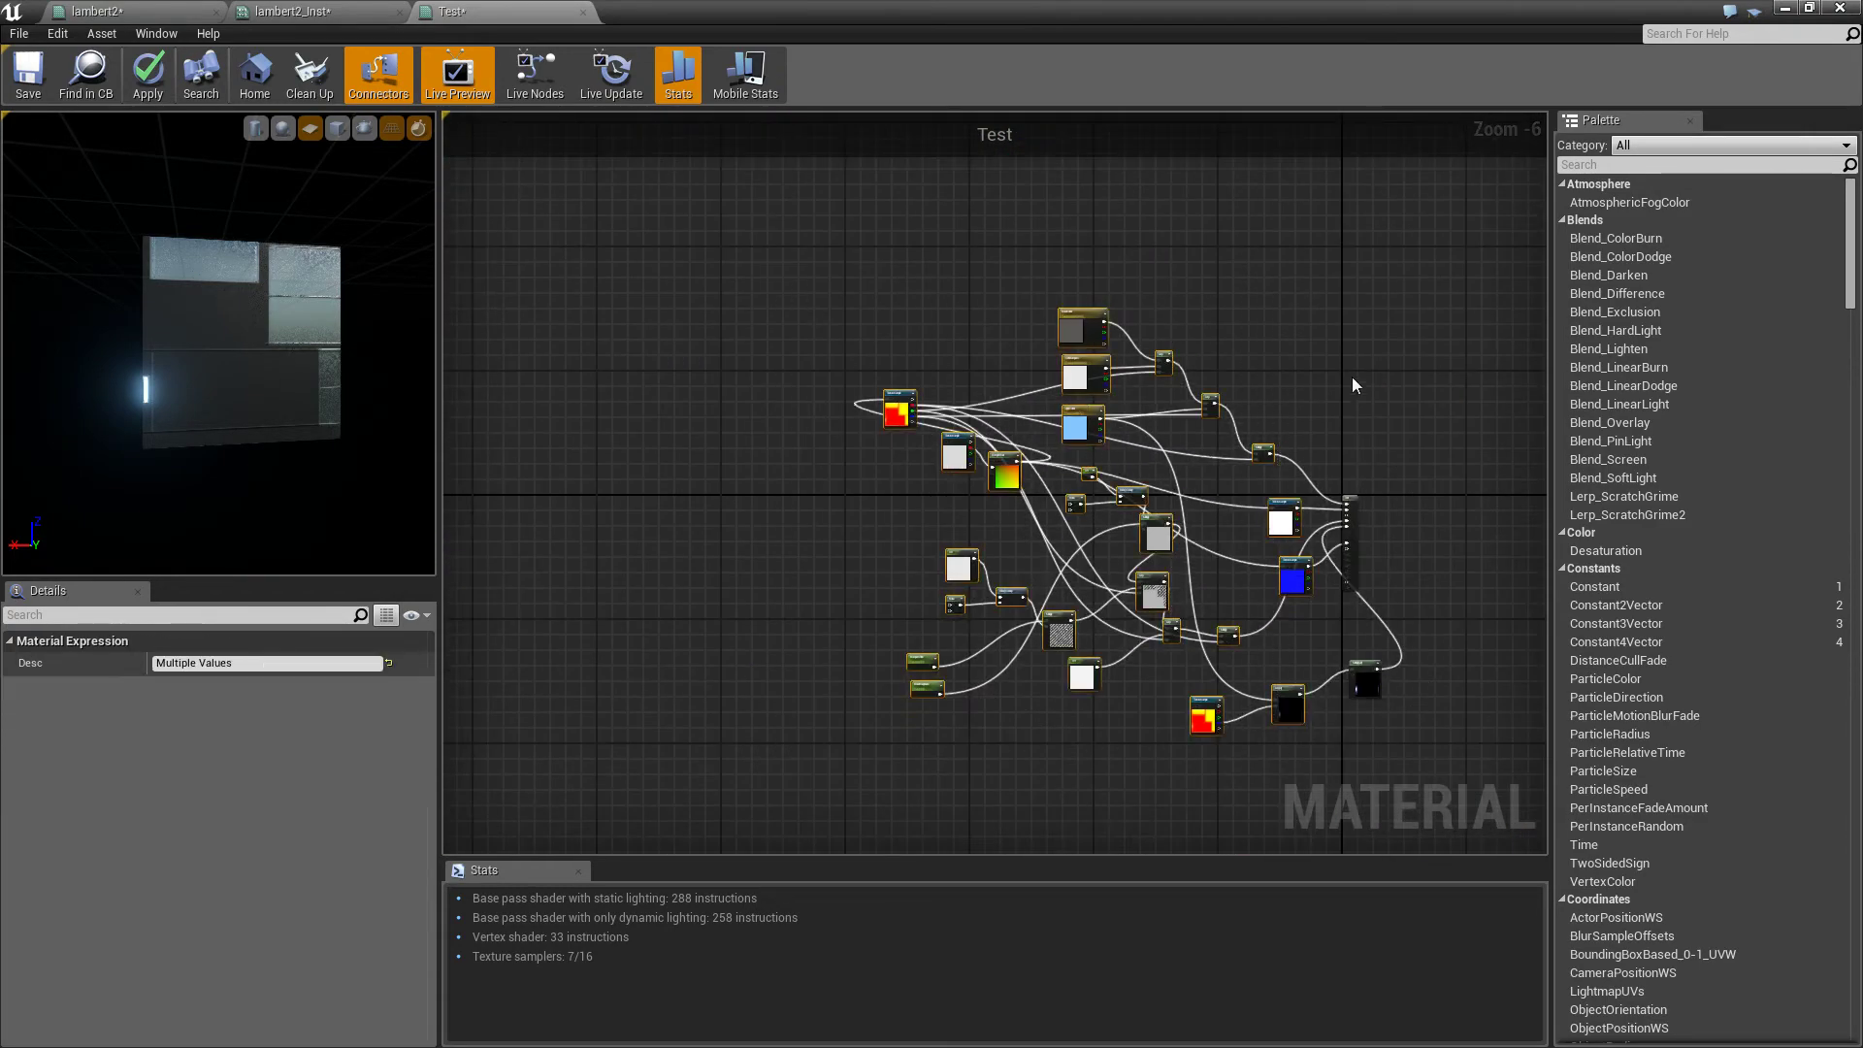
right_click_drag(1353, 385, 1339, 304)
scroll(1234, 375, "up", 2)
left_click(1236, 370)
scroll(1216, 353, "down", 1)
scroll(1177, 444, "up", 2)
right_click_drag(1142, 487, 1224, 408)
right_click_drag(1379, 493, 1110, 381)
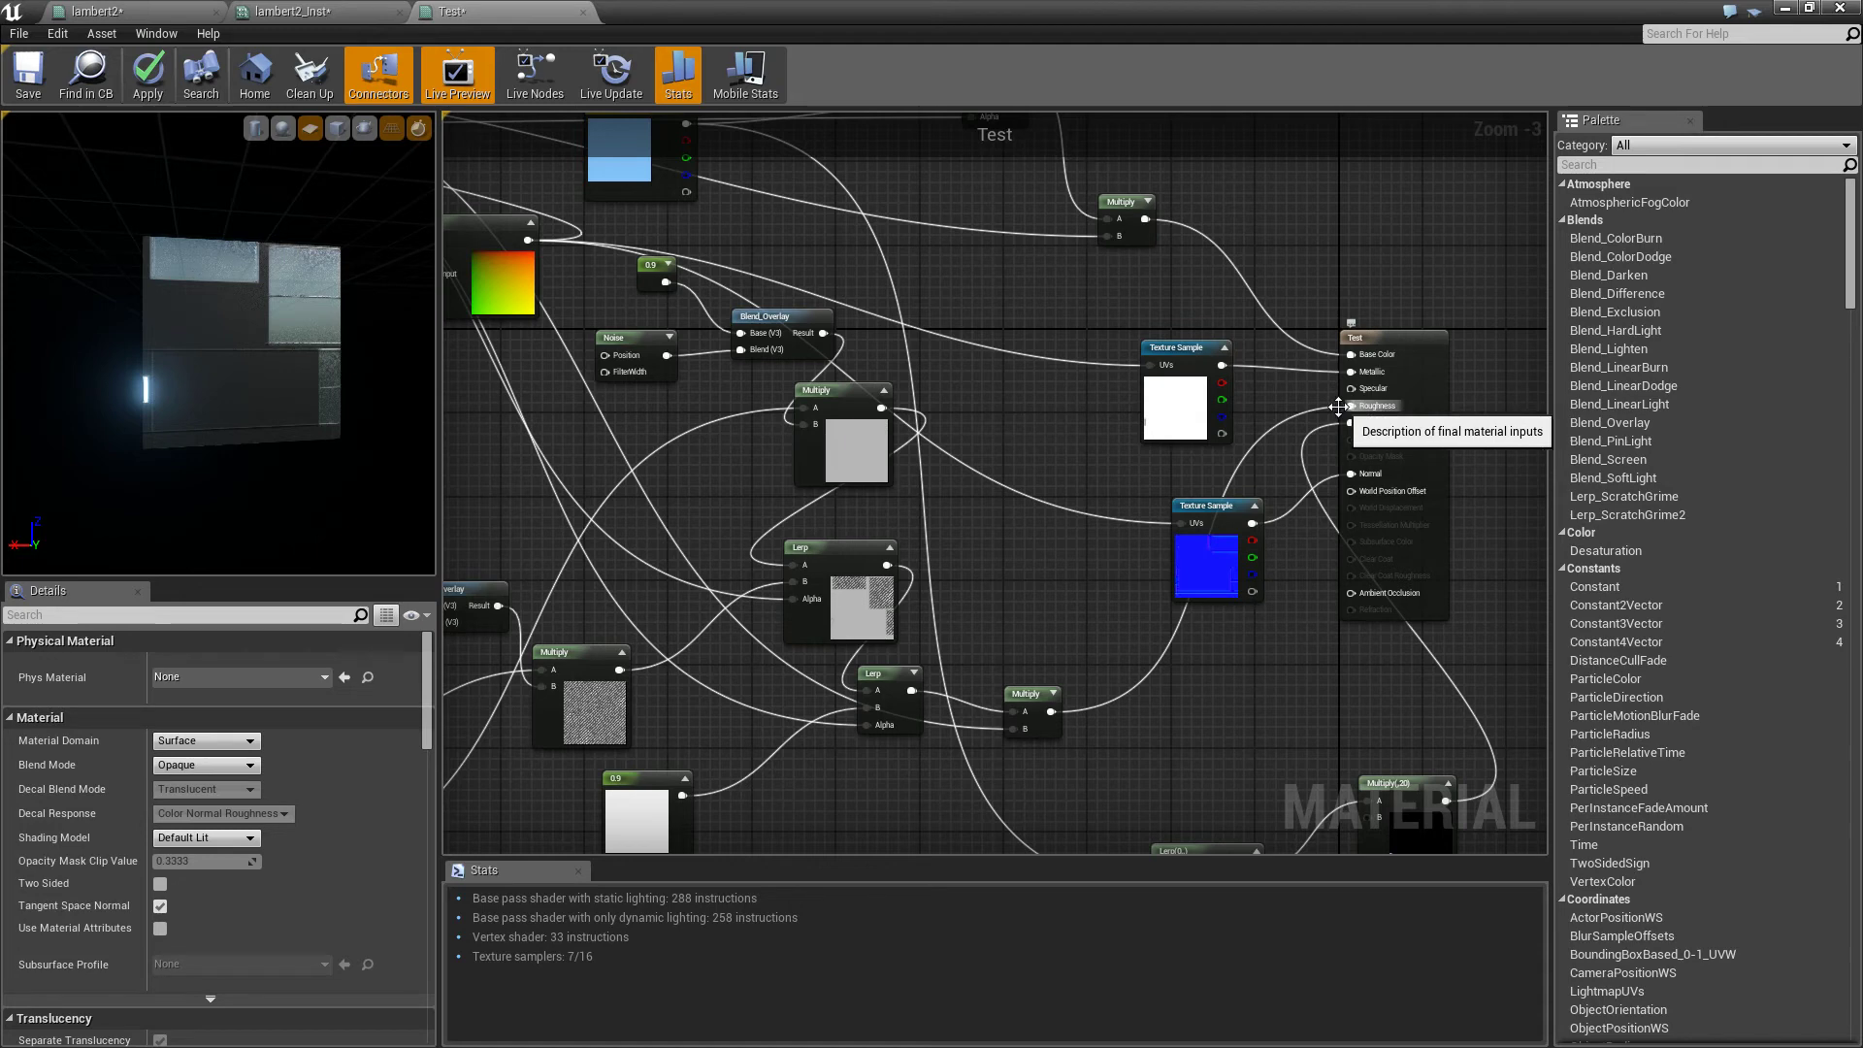
Move the Multiply node feeding Roughness slightly down and the Lerp node before it slightly up
left_click_drag(1043, 696, 1053, 748)
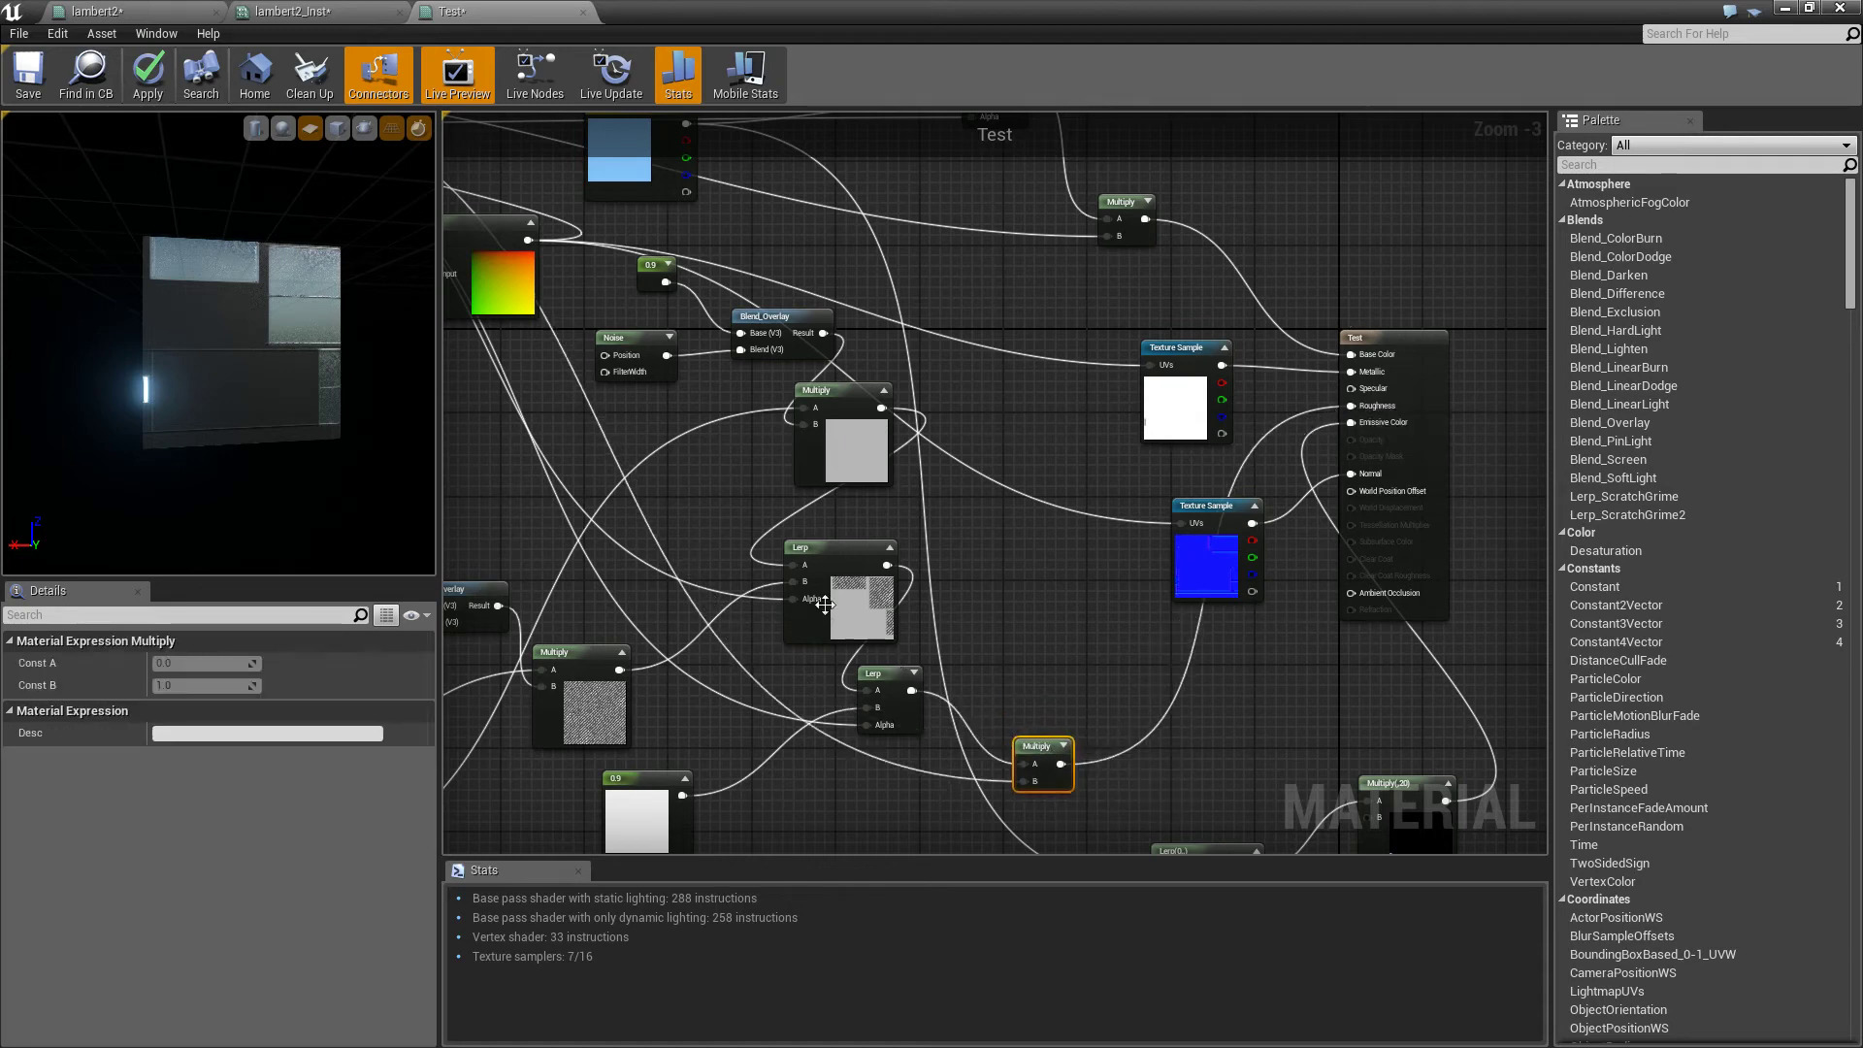
left_click_drag(912, 692, 954, 641)
right_click_drag(954, 641, 1208, 723)
right_click_drag(1275, 502, 970, 580)
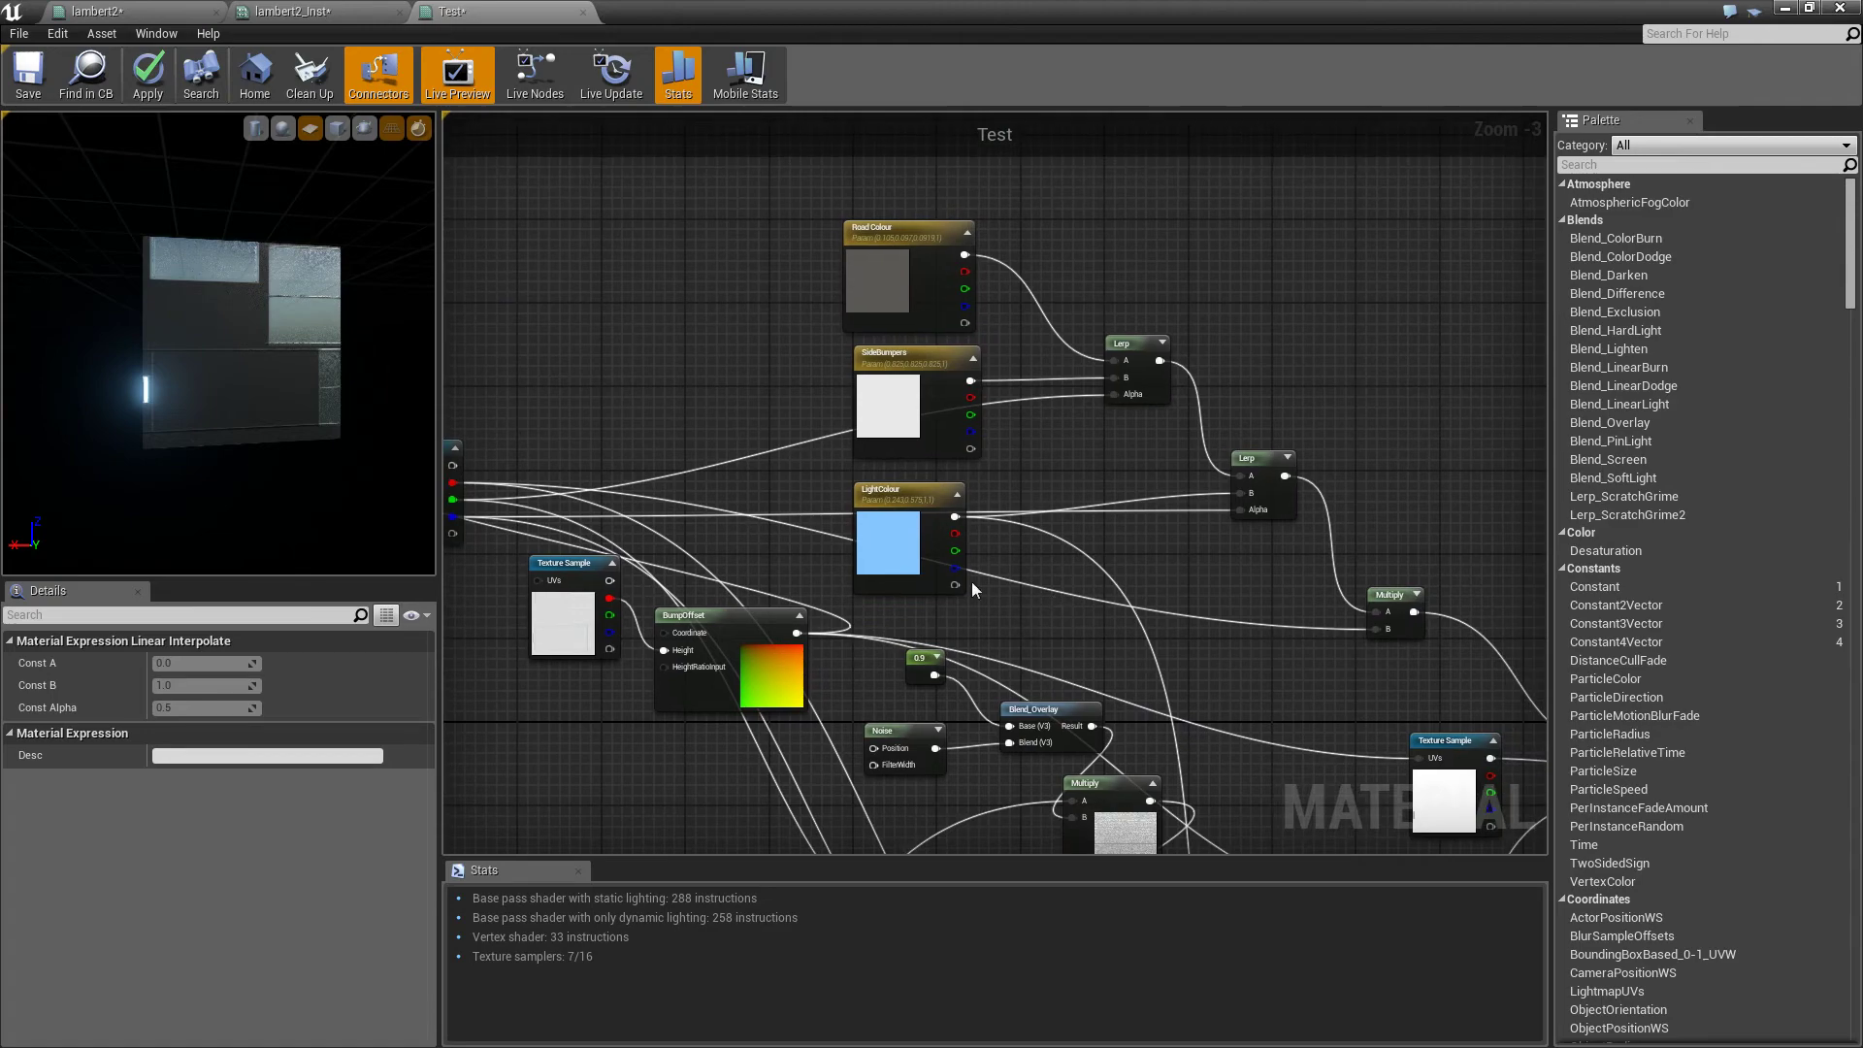
Move the Multiply node feeding Roughness slightly up and to the right, and select the LightColour parameter
left_click(936, 485)
right_click_drag(937, 485, 917, 259)
right_click_drag(1285, 844, 1007, 463)
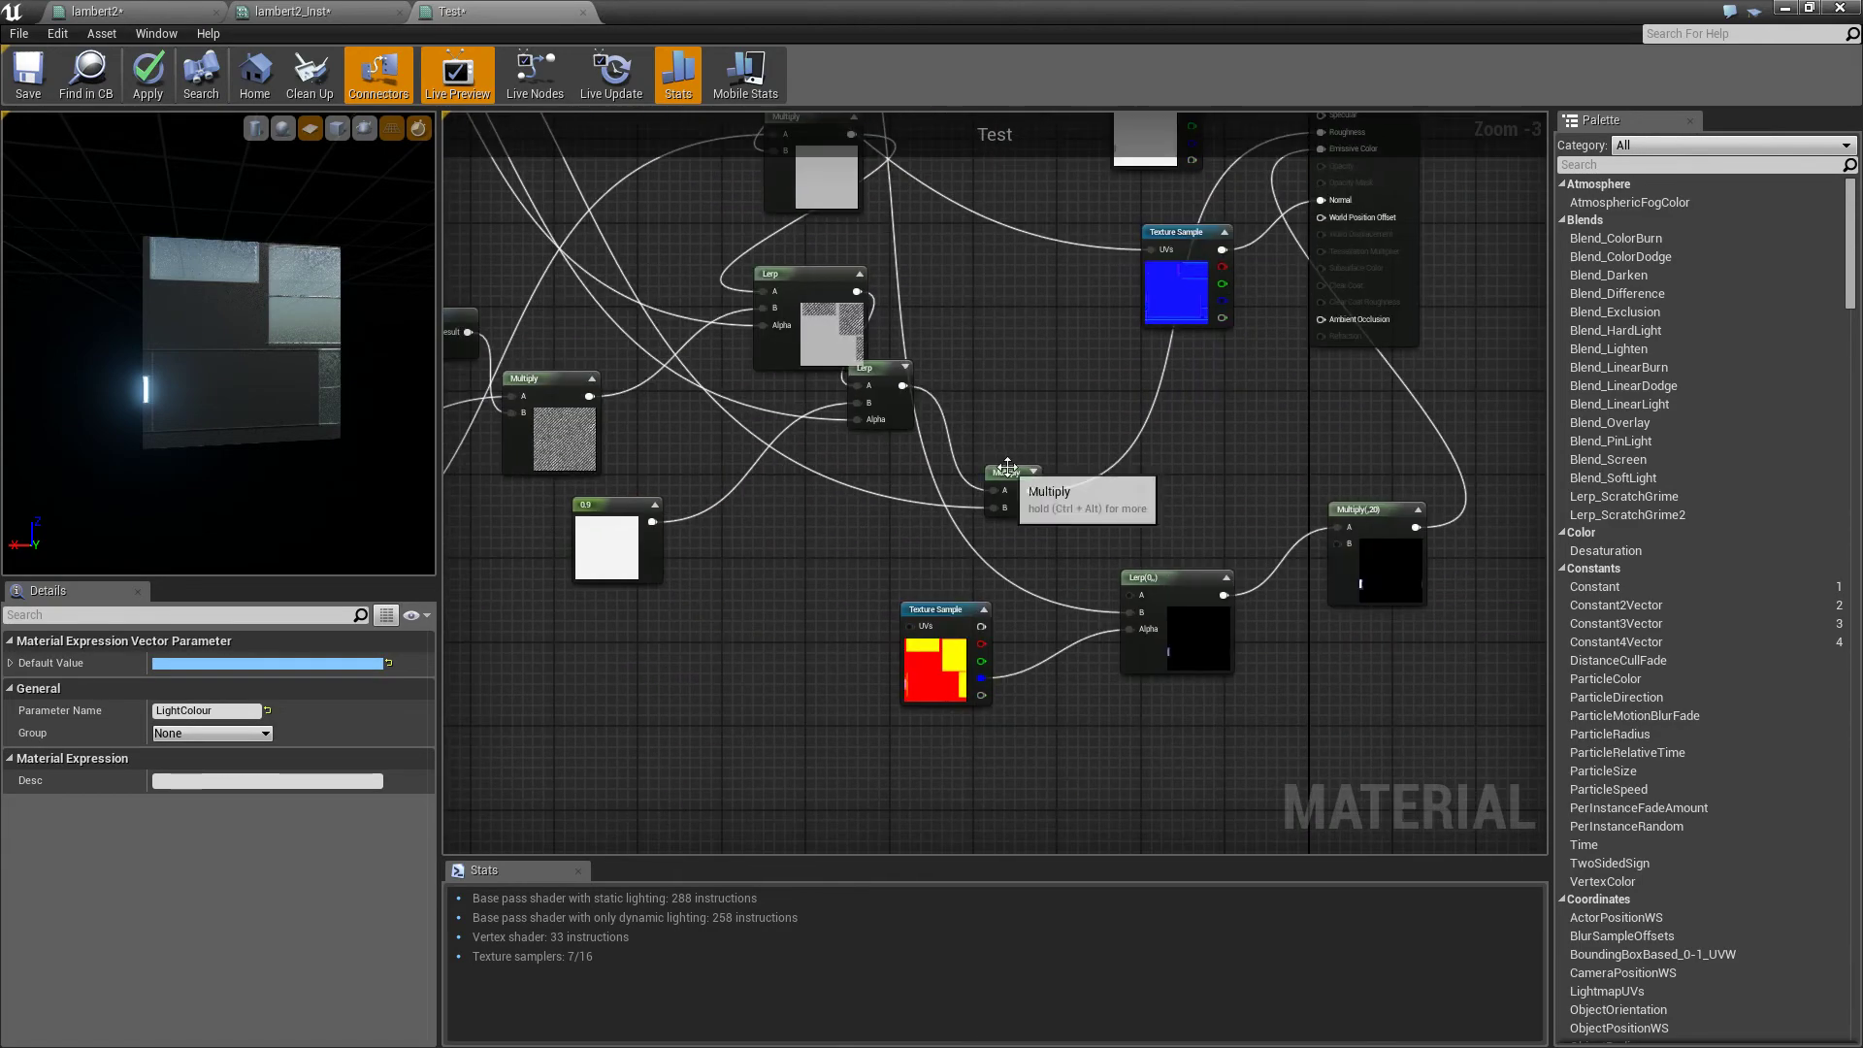
left_click_drag(1007, 463, 1056, 439)
right_click(1055, 439)
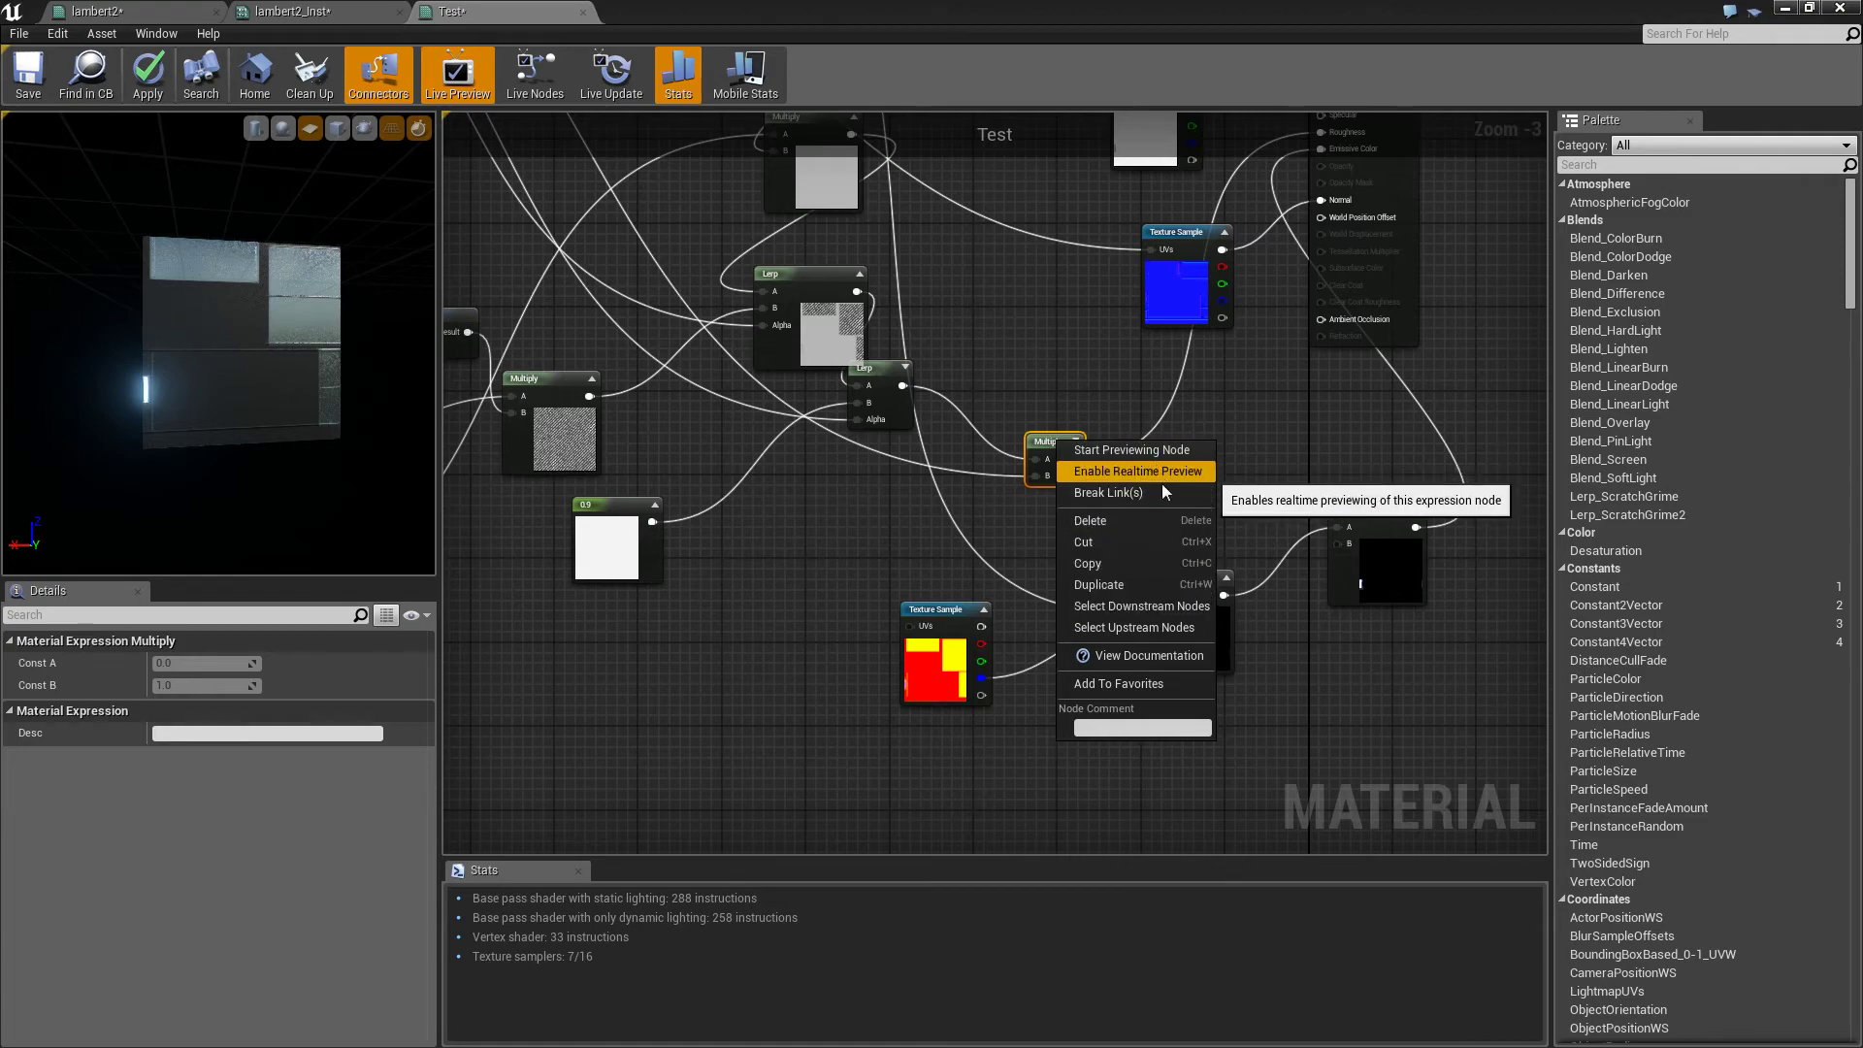
left_click(1116, 373)
right_click_drag(1070, 322, 963, 566)
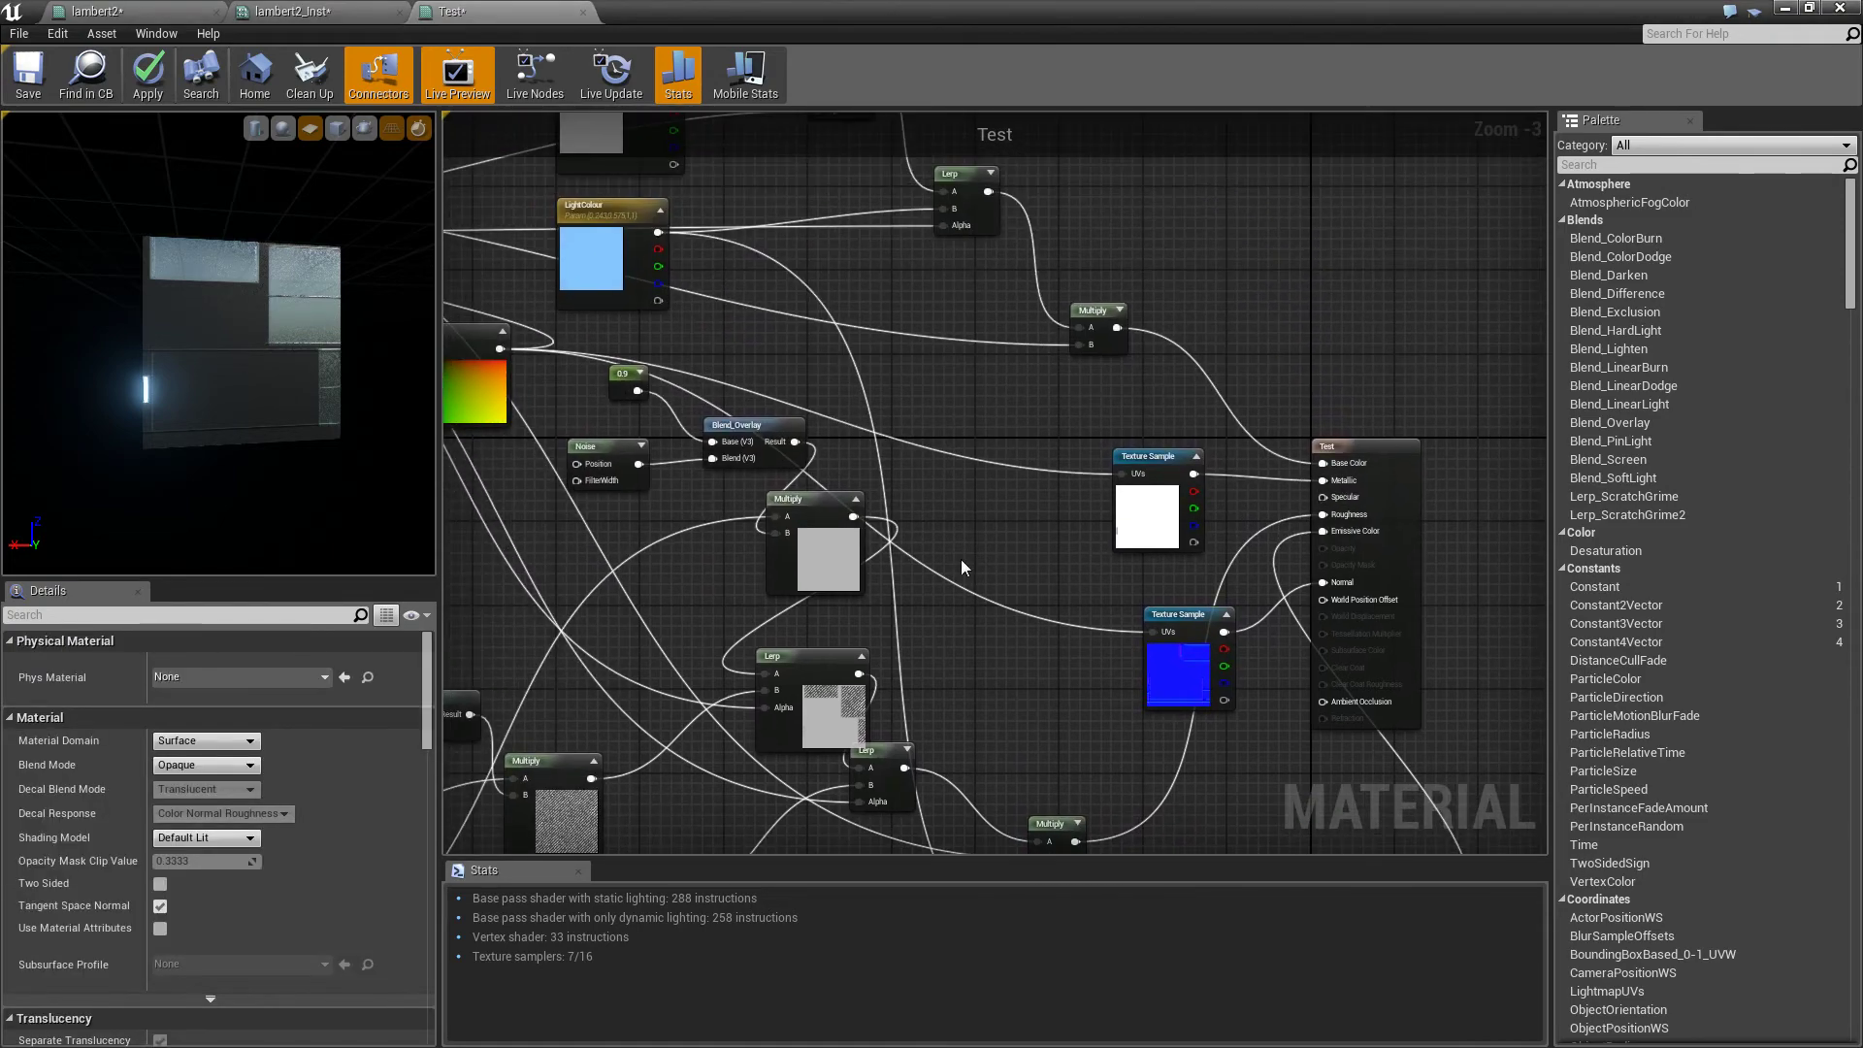
left_click(604, 230)
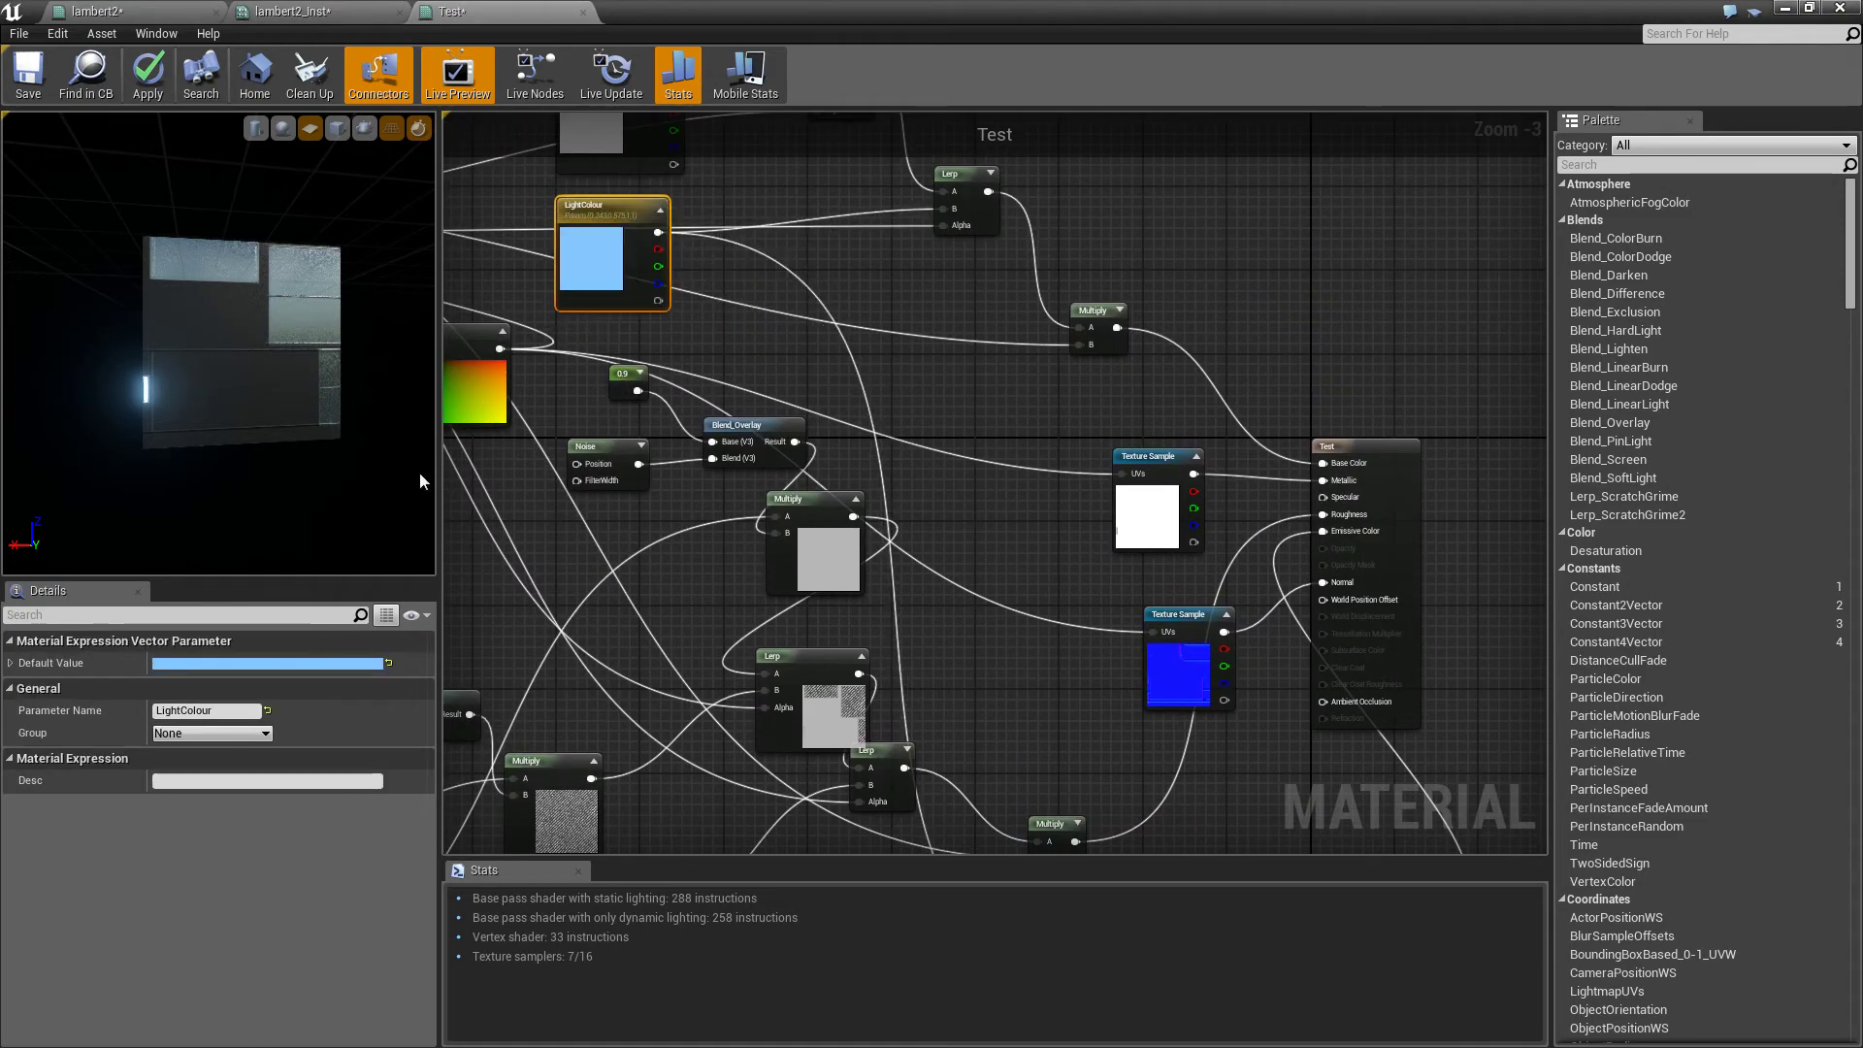
Return to the level editor, create a material instance from the Test material and open it for editing
left_click(1788, 10)
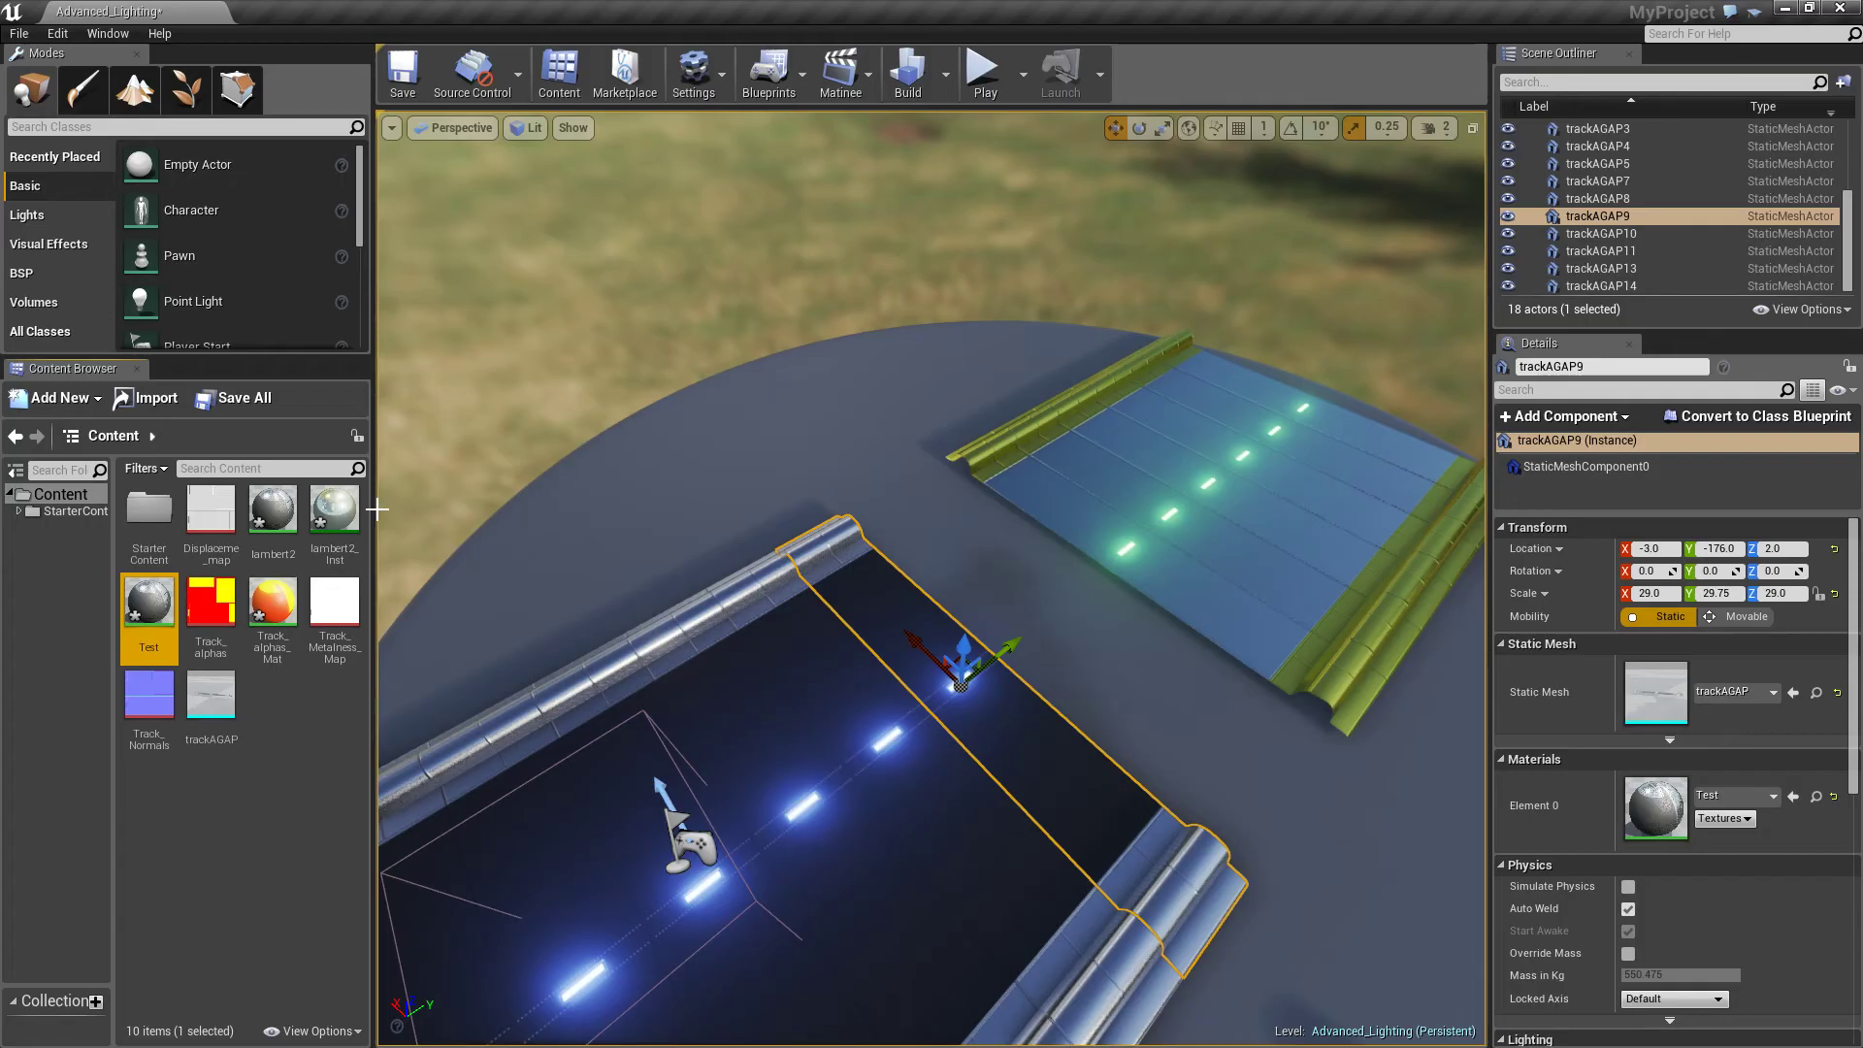
right_click(160, 602)
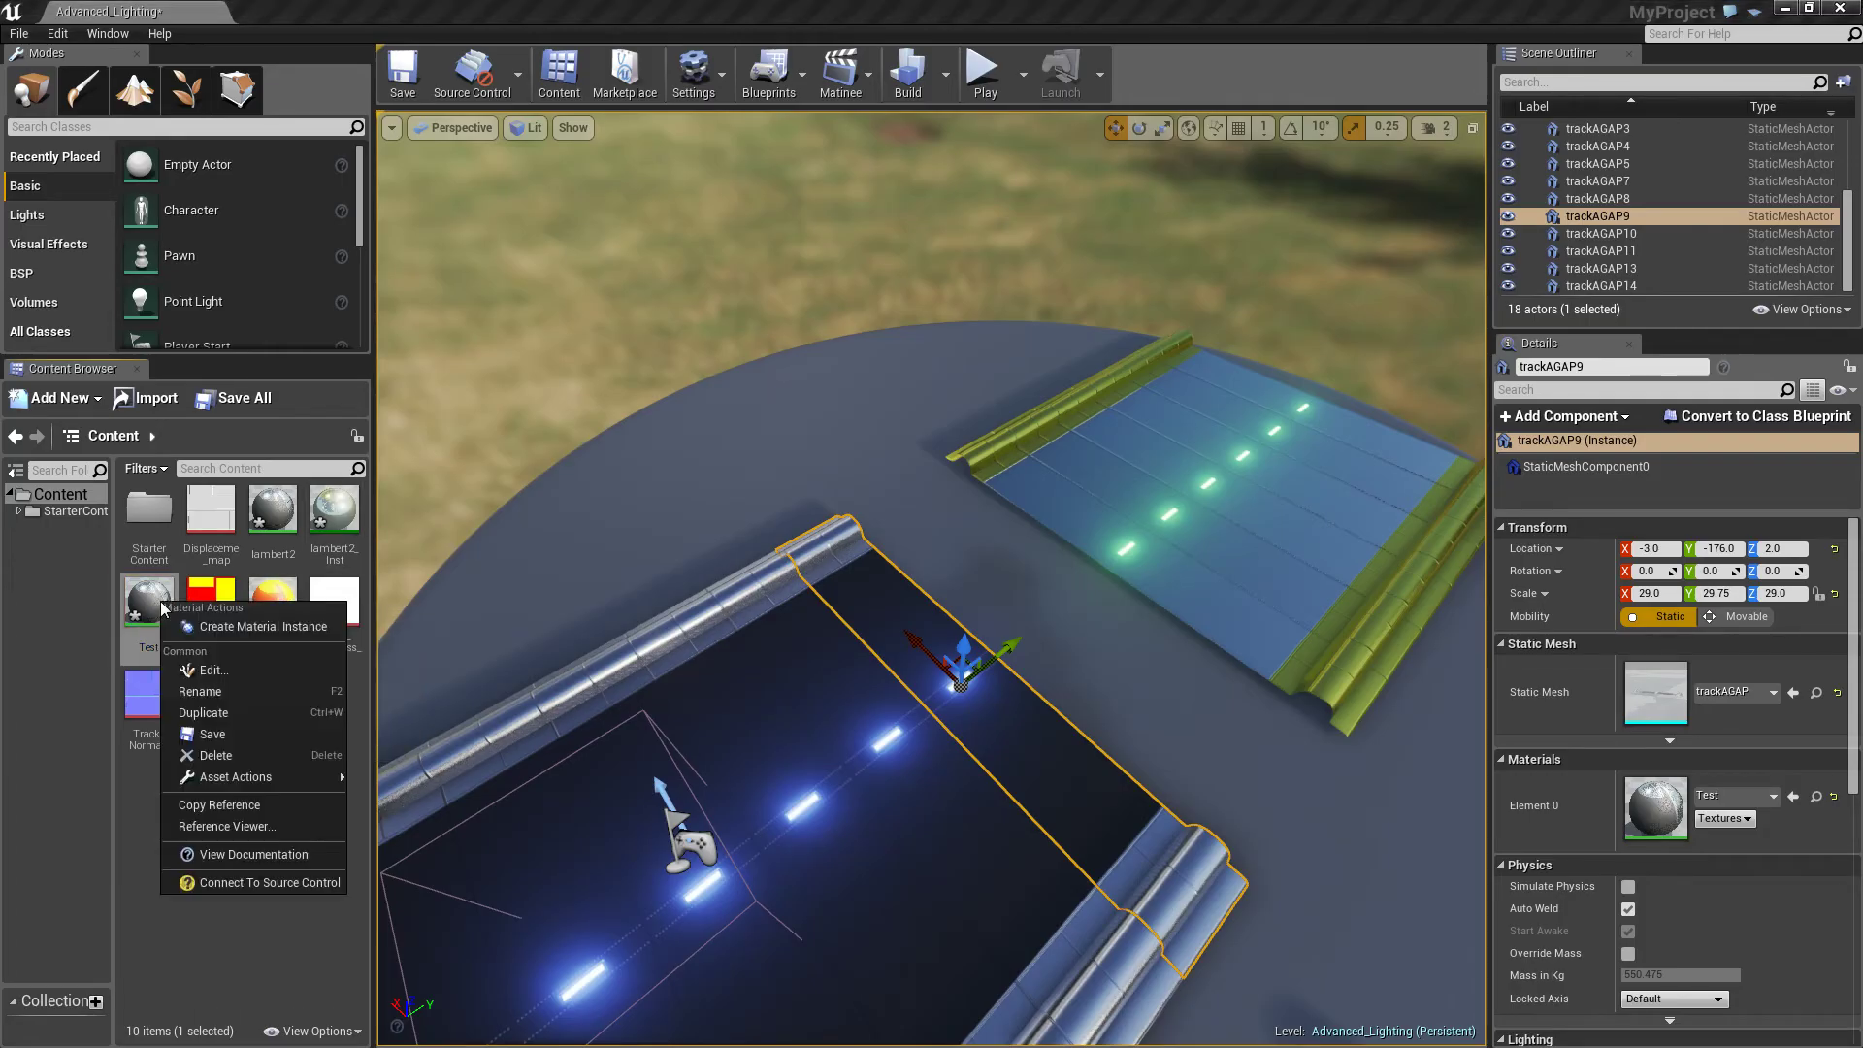
left_click(236, 628)
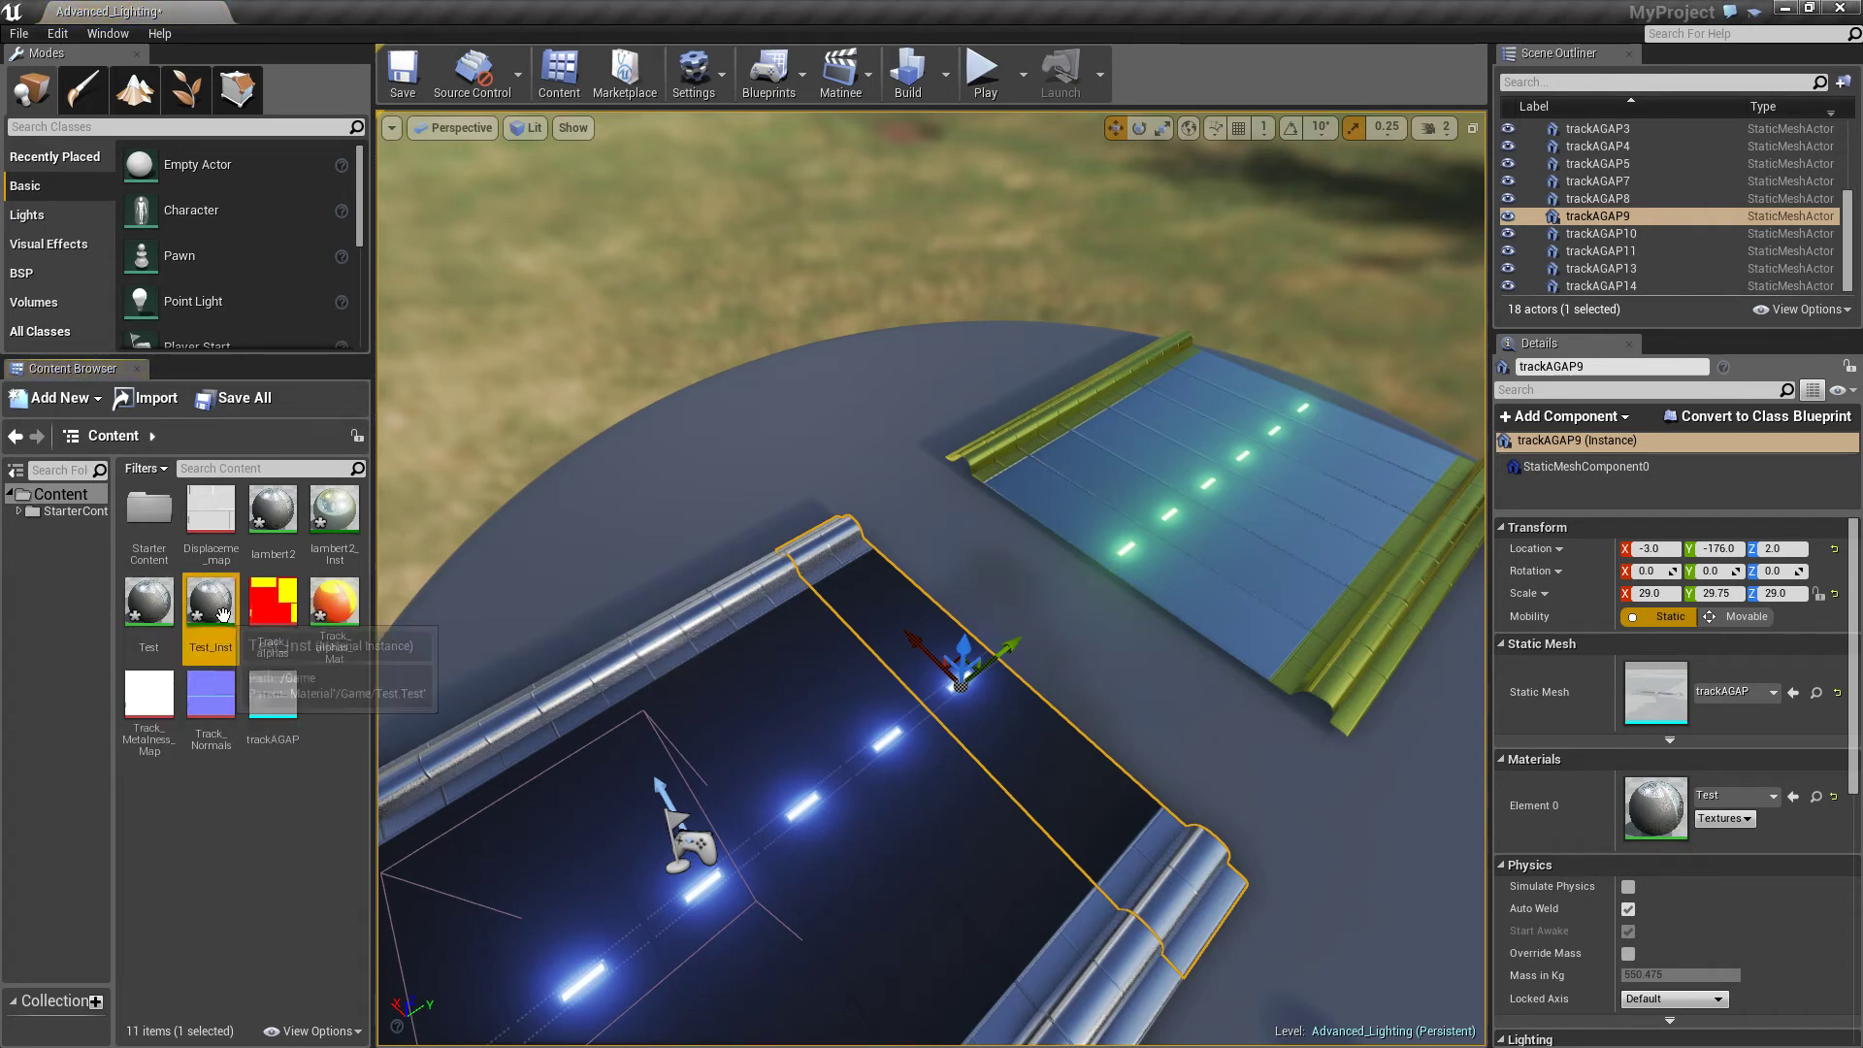
double_click(211, 607)
Enable the Road, Light, Sides, RoughnessMetal and RoughnessRoad overrides in Test_Inst and preview the instance on a plane
scroll(835, 656, "down", 5)
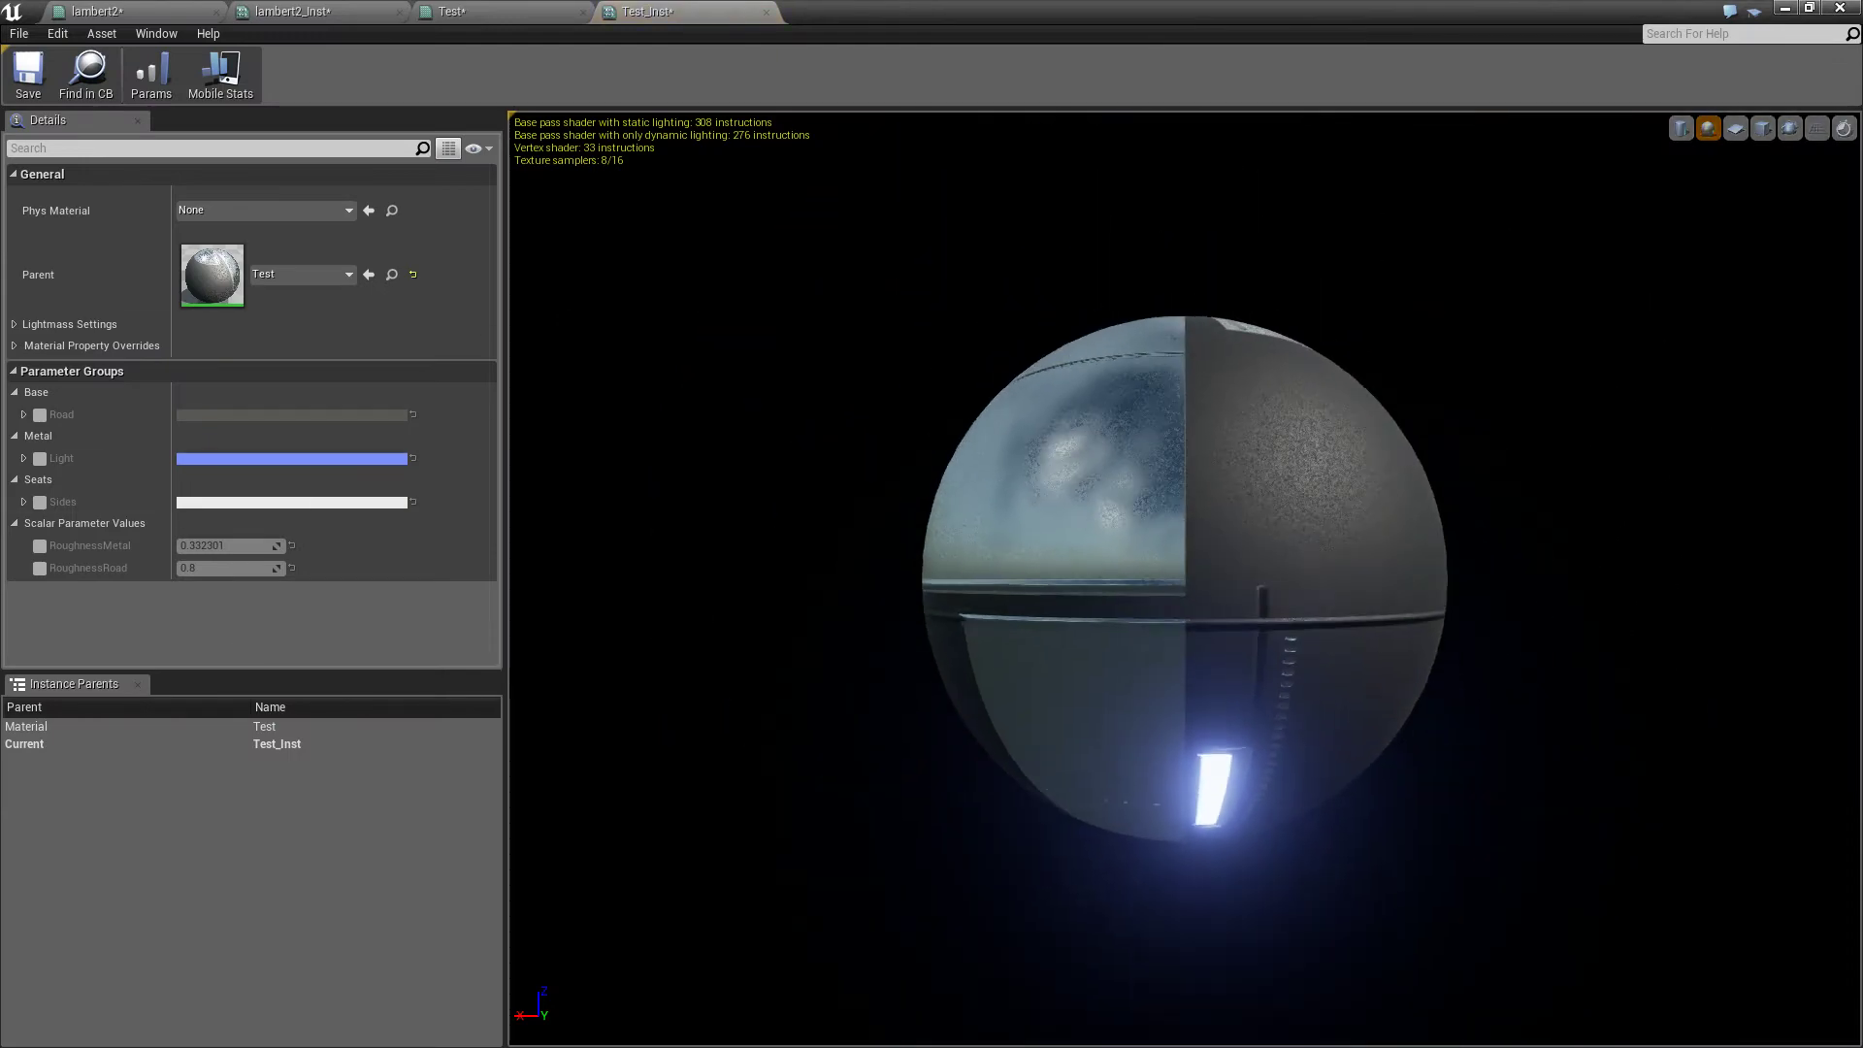
left_click(40, 415)
left_click(40, 458)
left_click(40, 502)
left_click(40, 545)
left_click(39, 567)
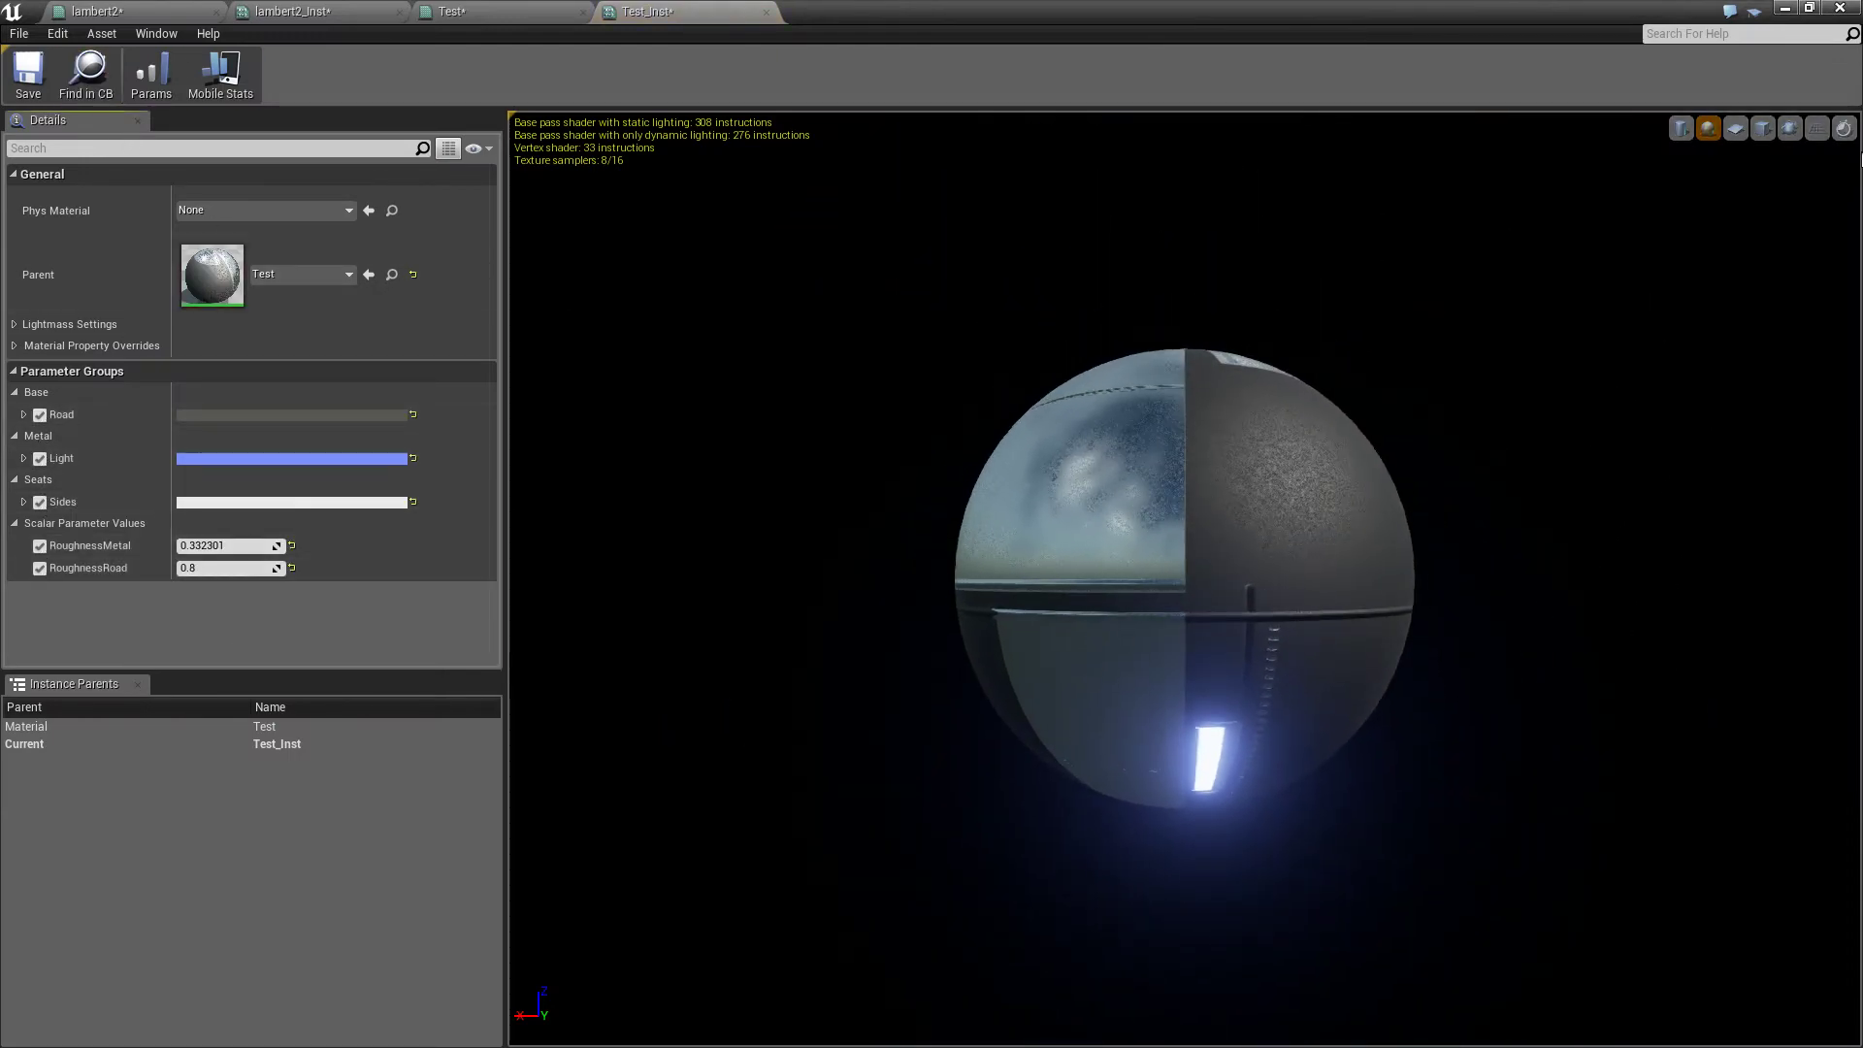
left_click(1735, 128)
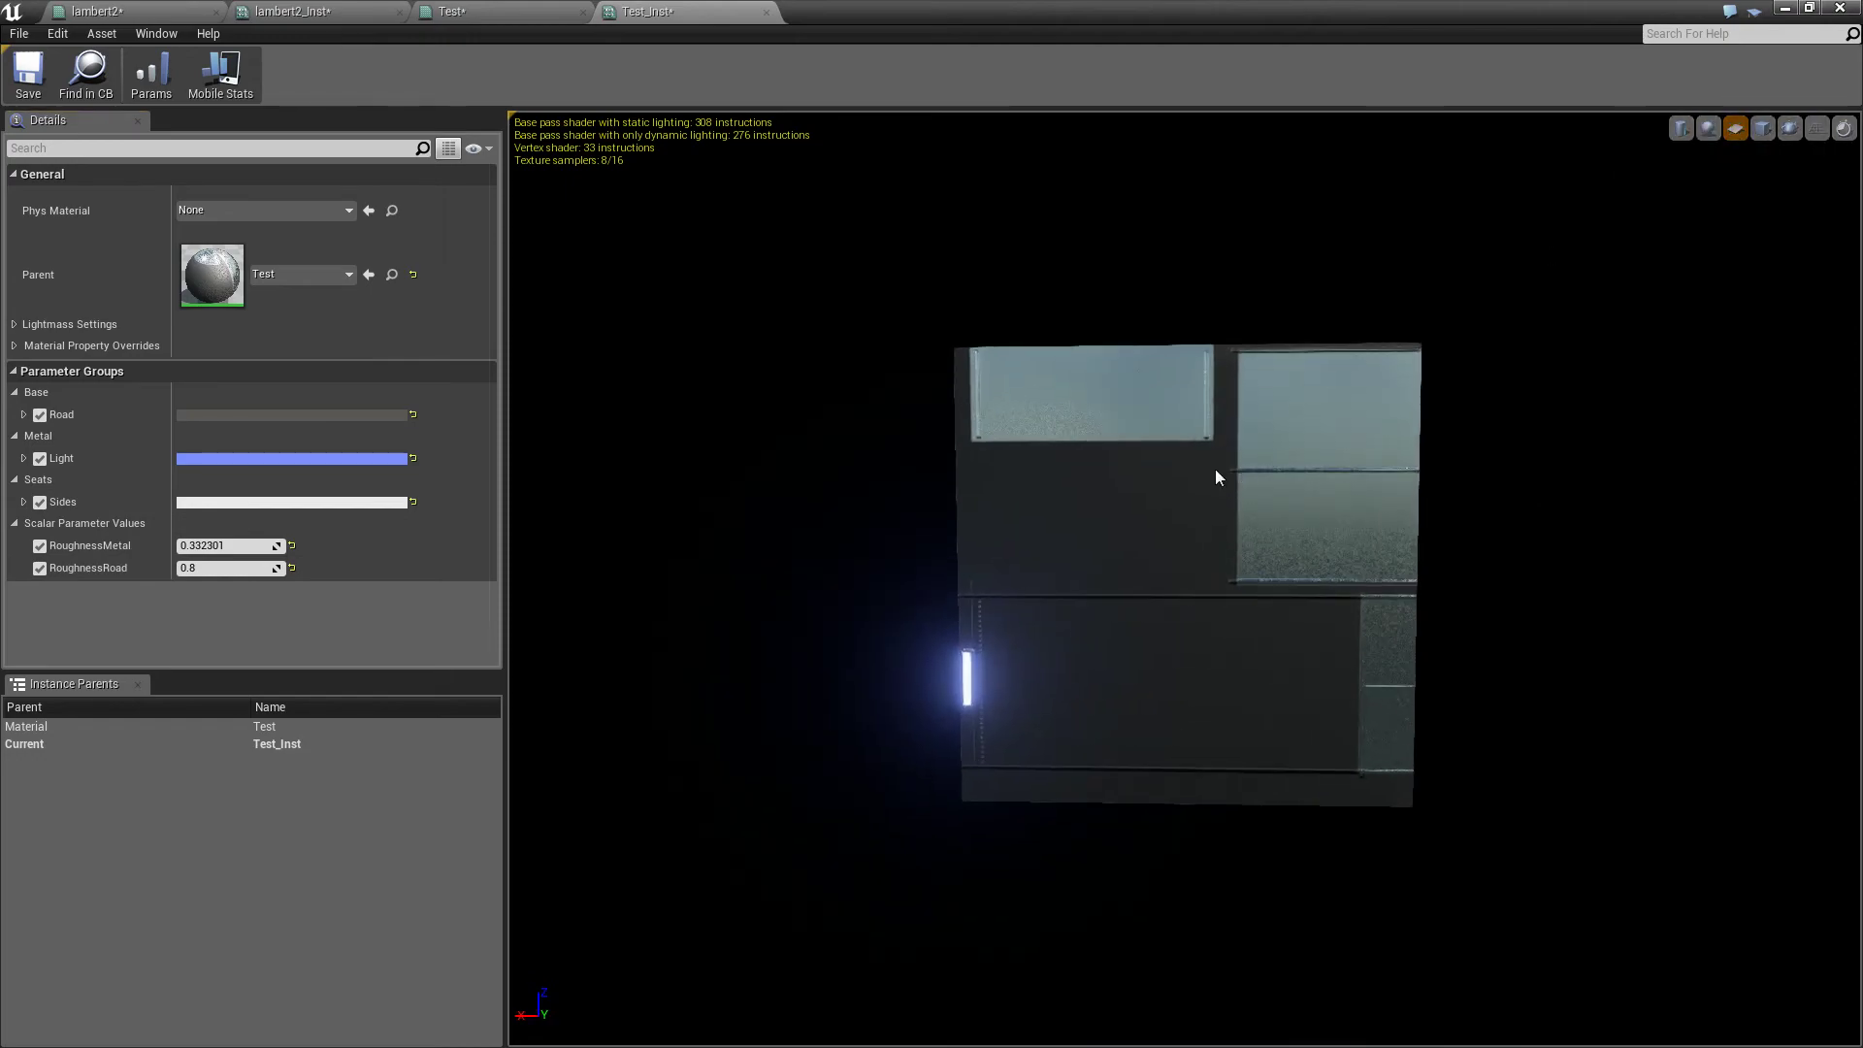
Shrink the instance editor to expose the level, select all six dark track pieces and apply Test_Inst to them
left_click_drag(823, 17, 1350, 171)
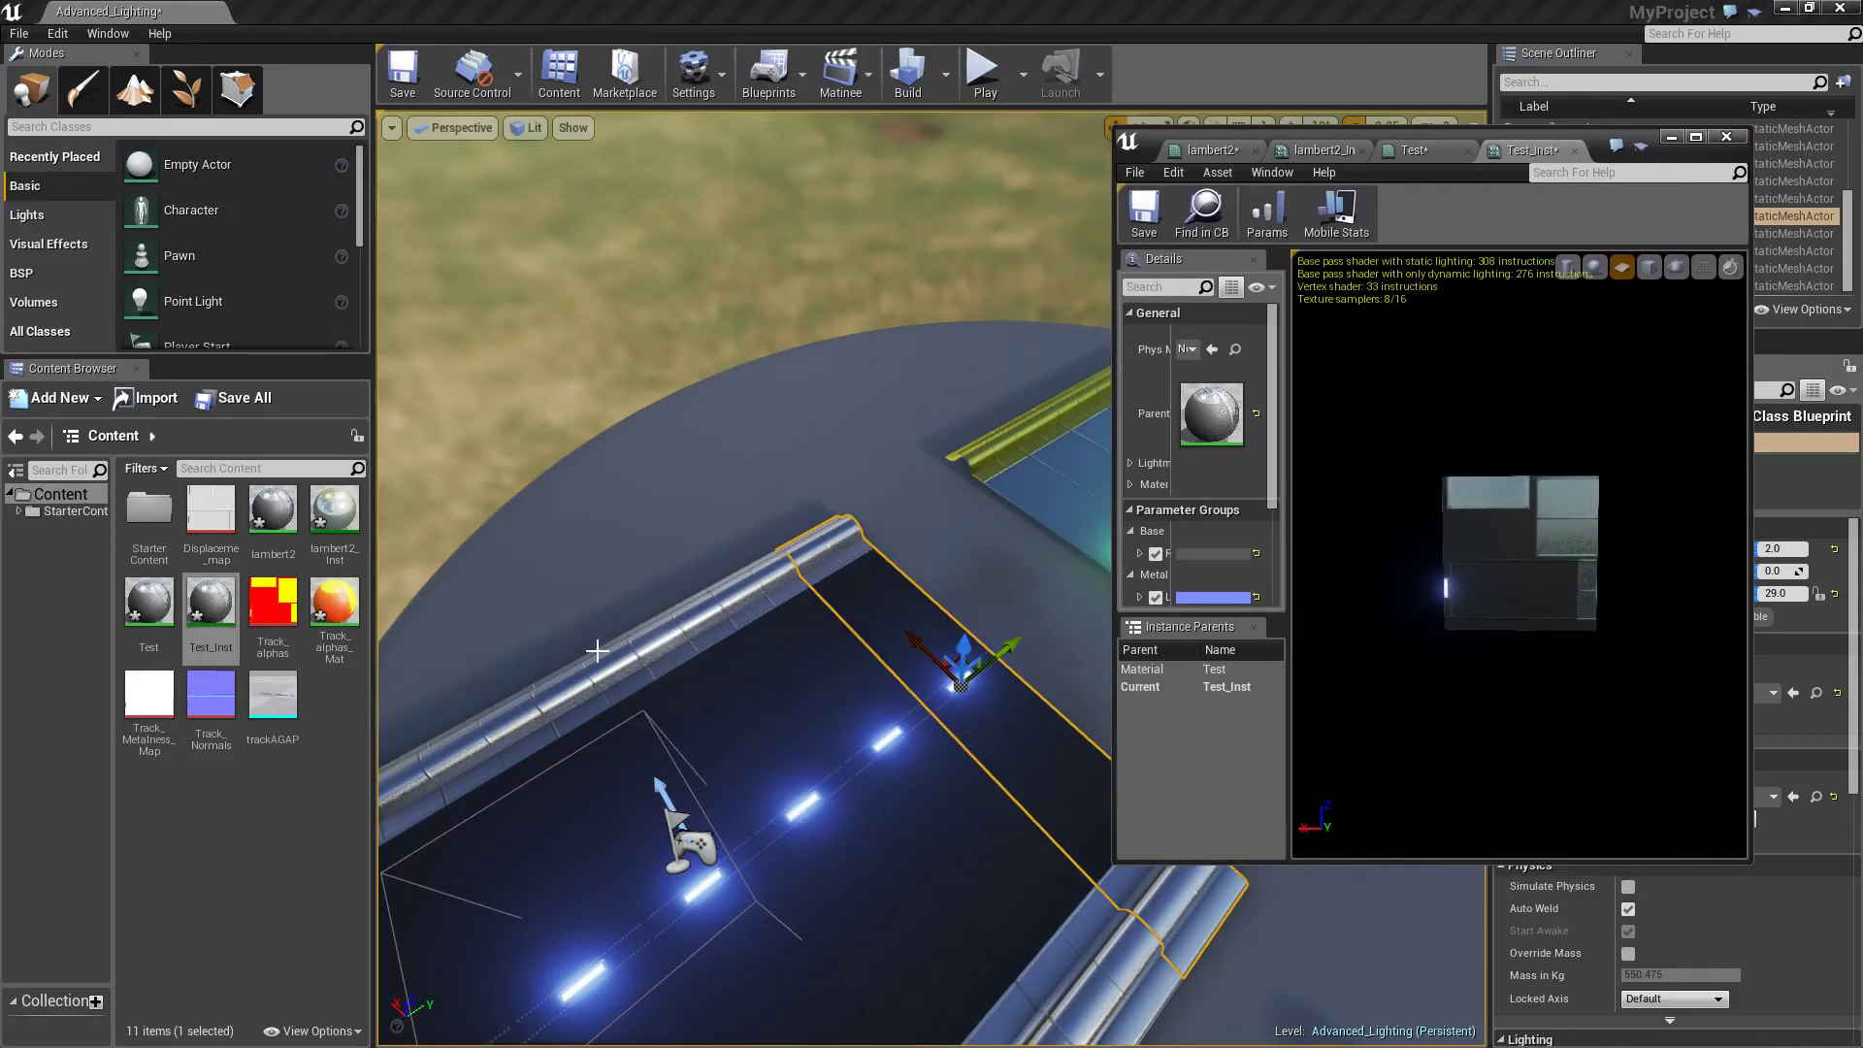
left_click(889, 630)
left_click(842, 654, "shift")
left_click(737, 661, "shift")
left_click(638, 669, "shift")
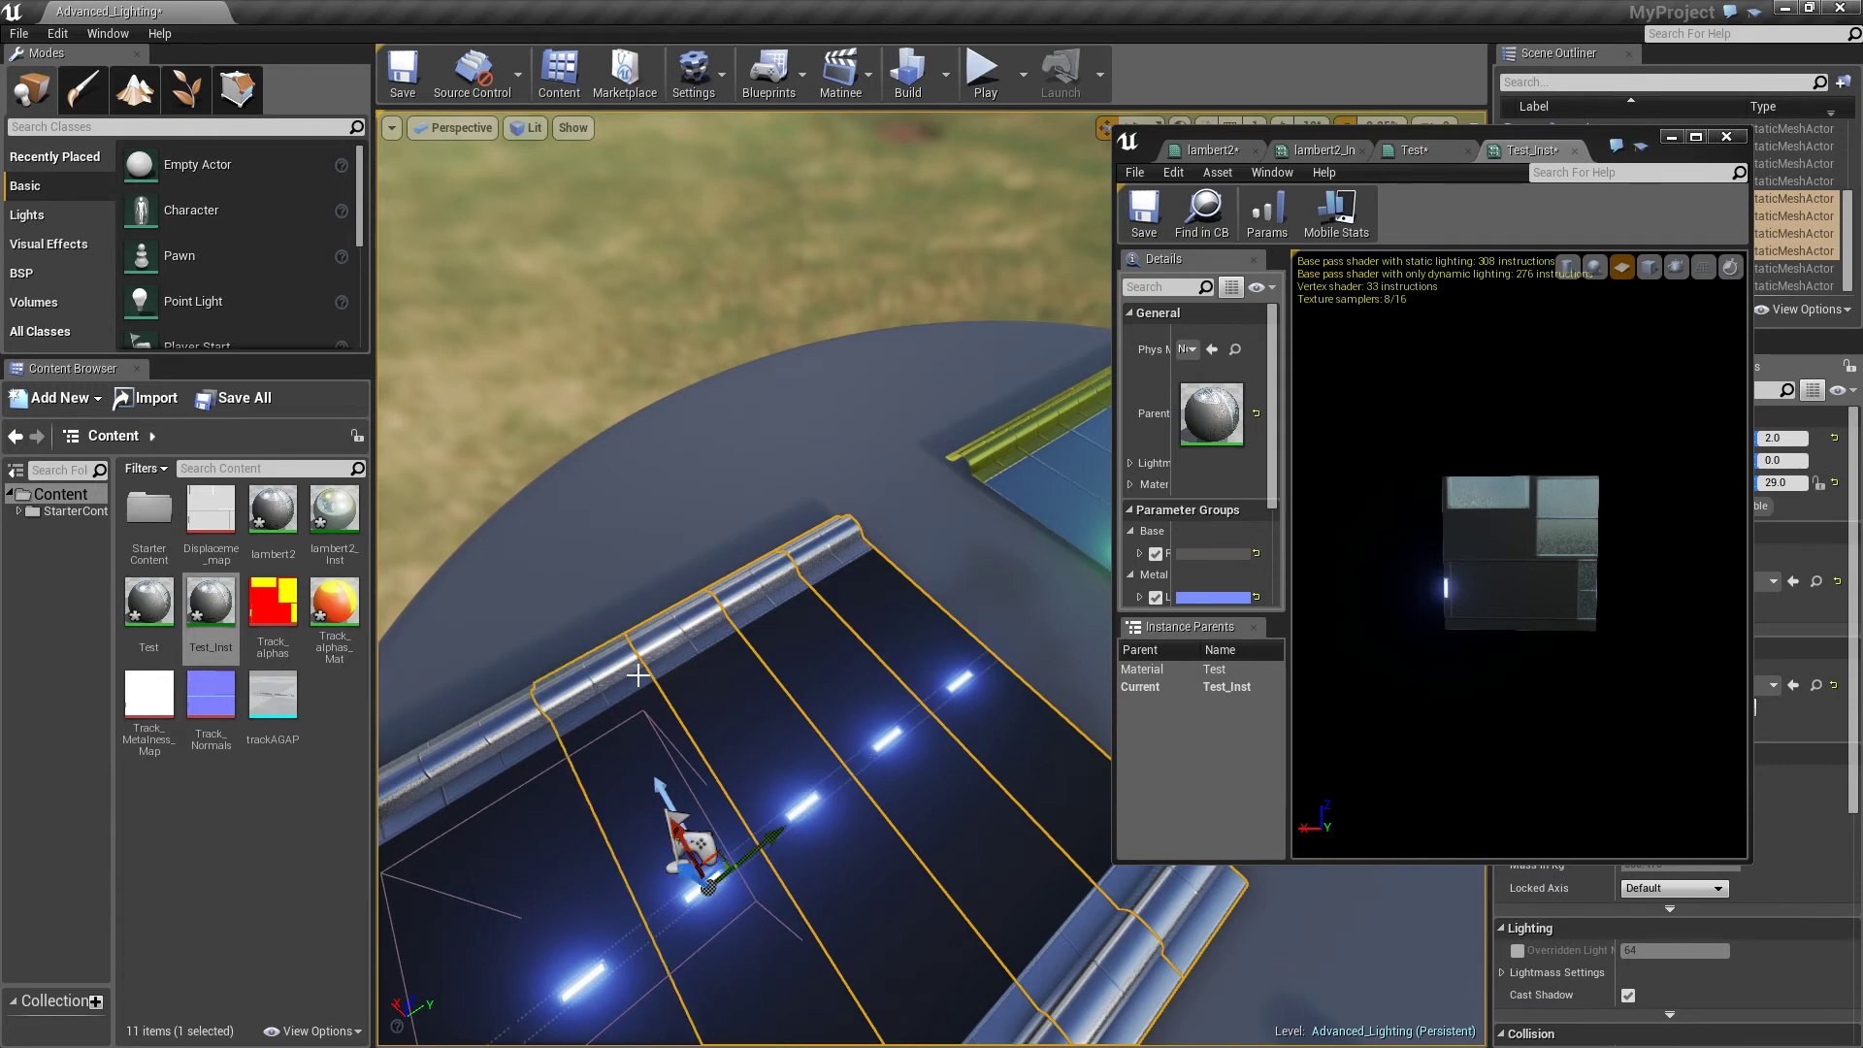
right_click_drag(637, 670, 533, 708)
left_click(582, 701, "shift")
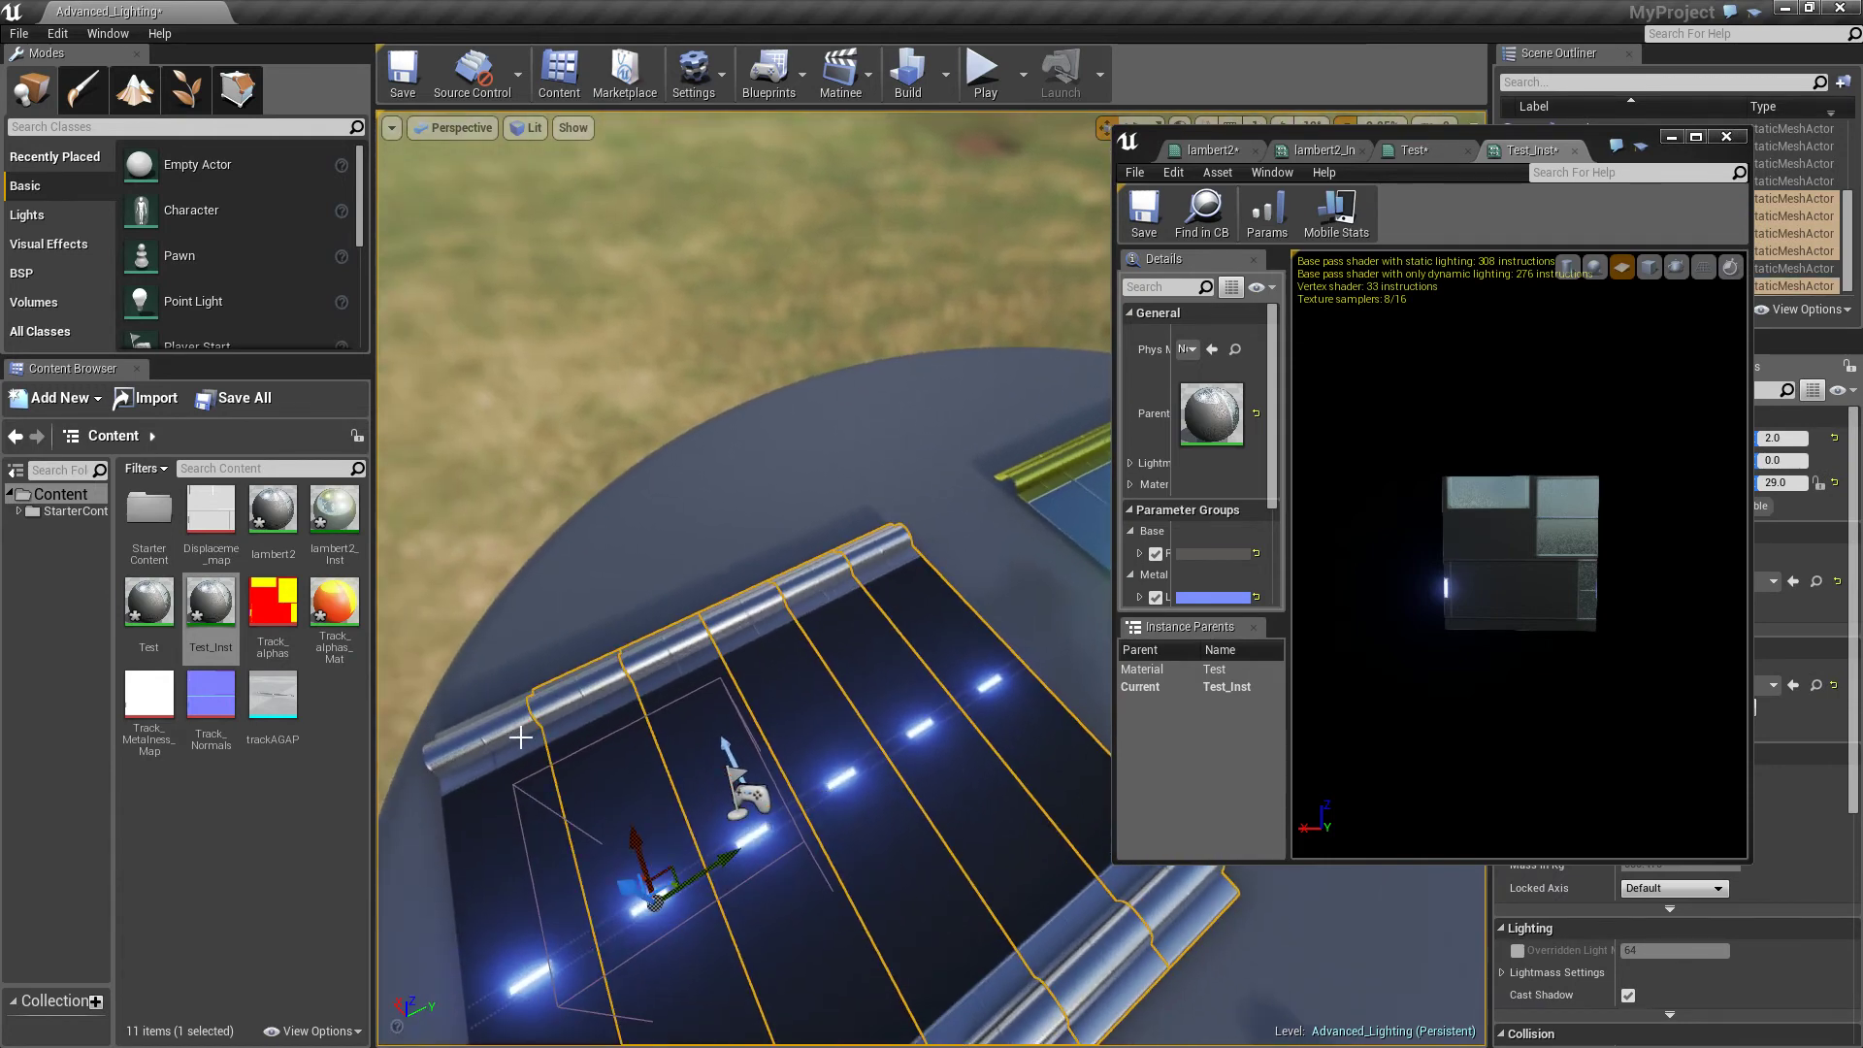
left_click(520, 737, "shift")
left_click_drag(220, 613, 591, 698)
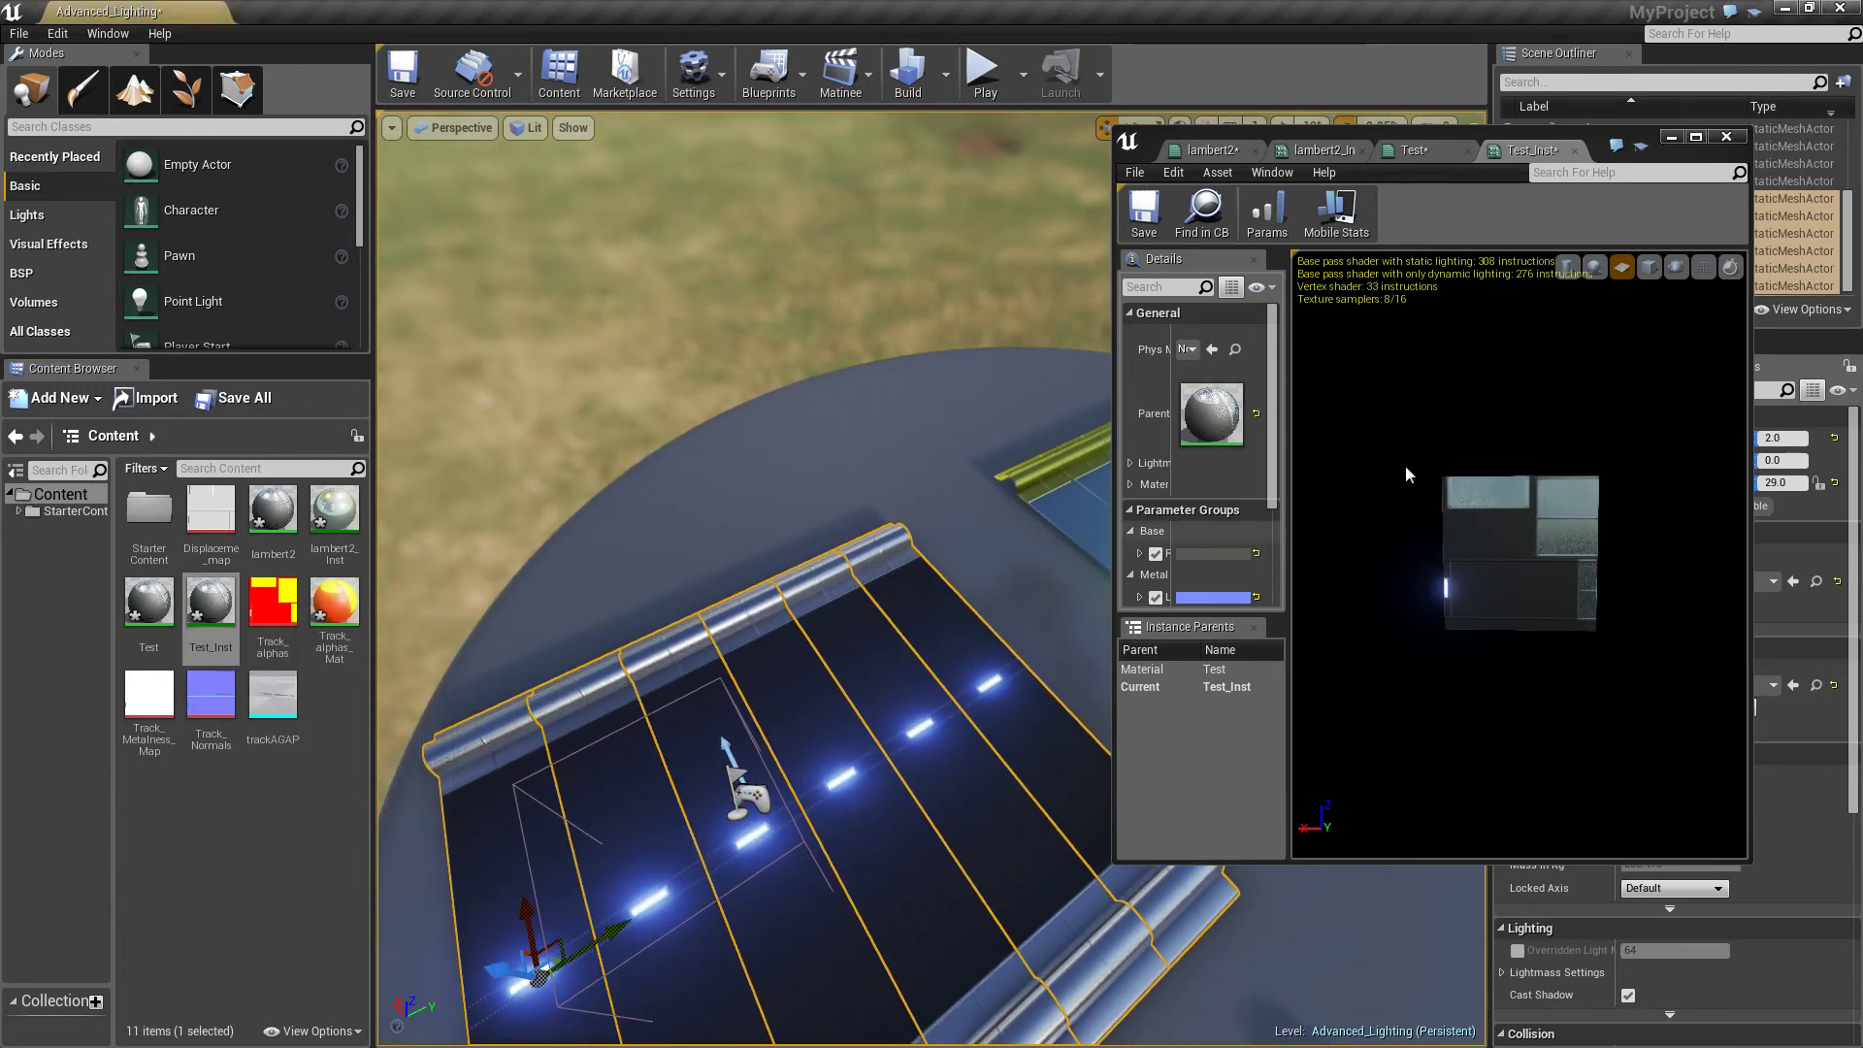
Set the instance's Light colour to pinkish red and its Road colour to dark purple, hex 0B051AFF
scroll(1271, 490, "down", 3)
left_click(1212, 484)
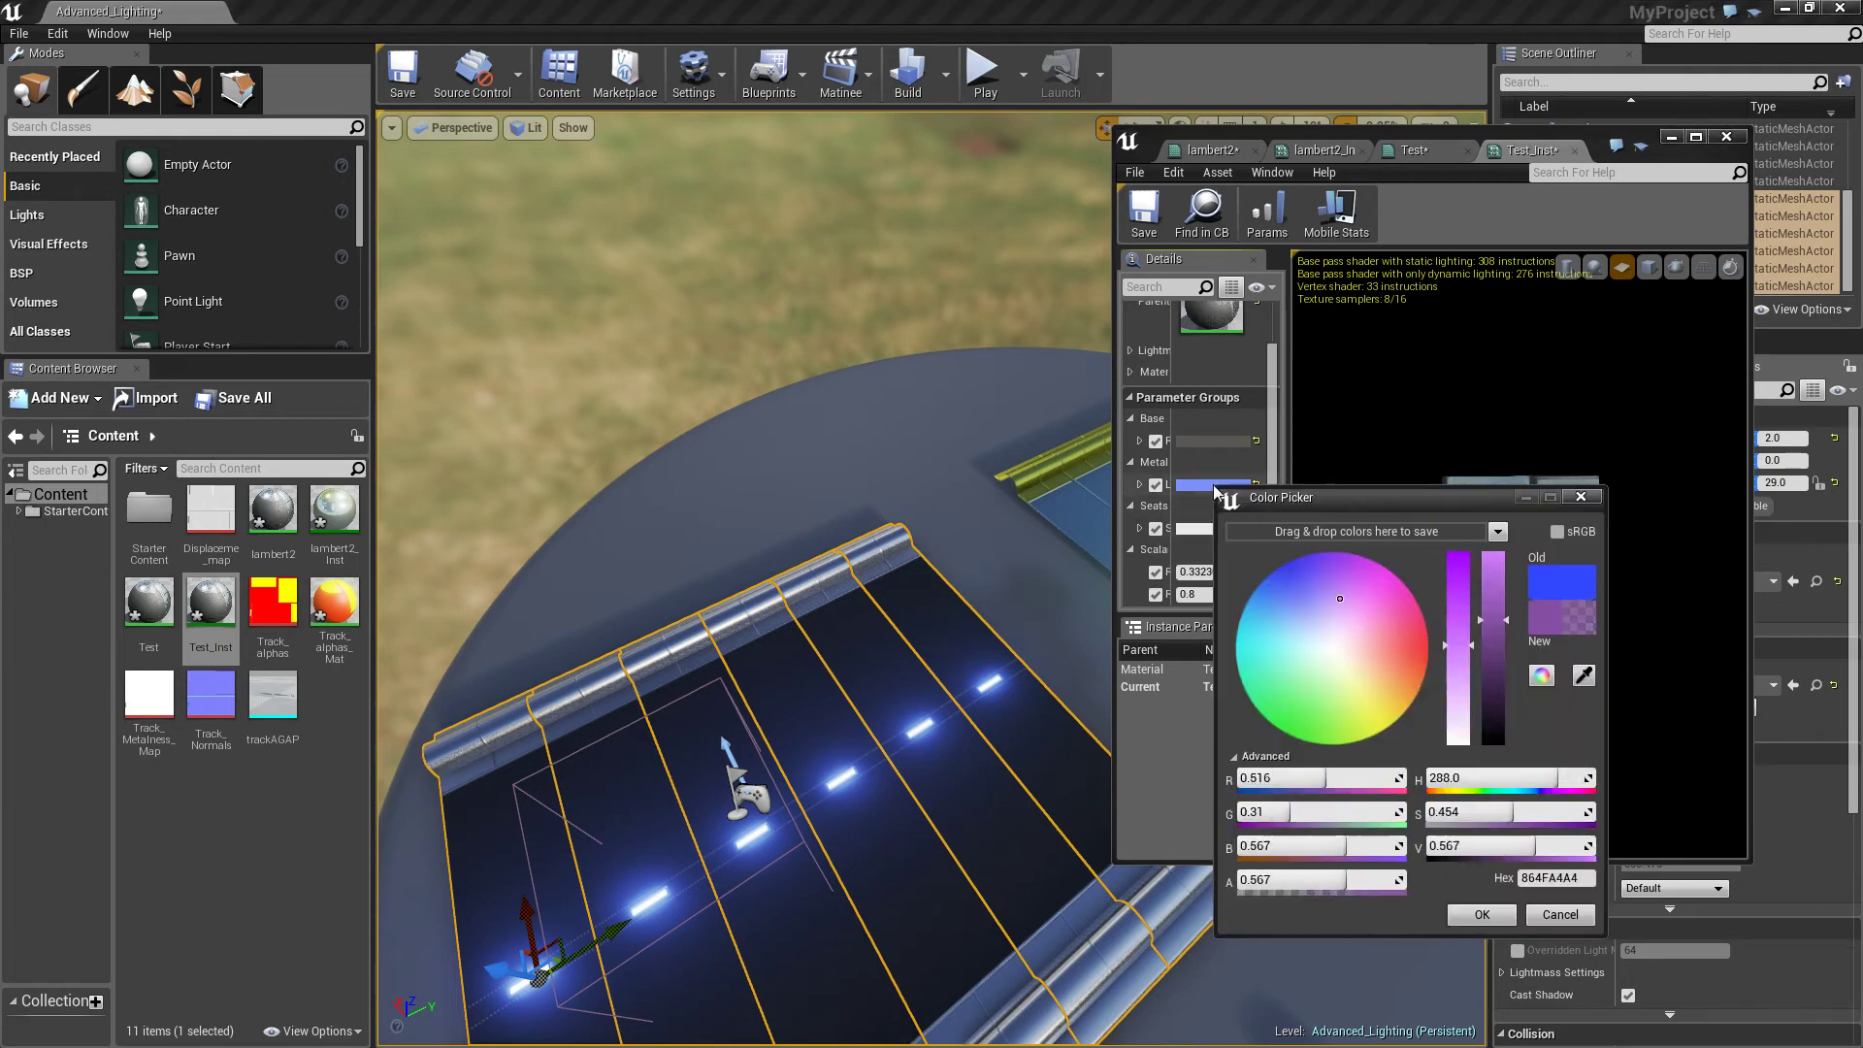
mouse_move(1358, 625)
left_mouse_down()
mouse_move(1419, 630)
mouse_move(1390, 630)
left_mouse_up()
left_click(1204, 440)
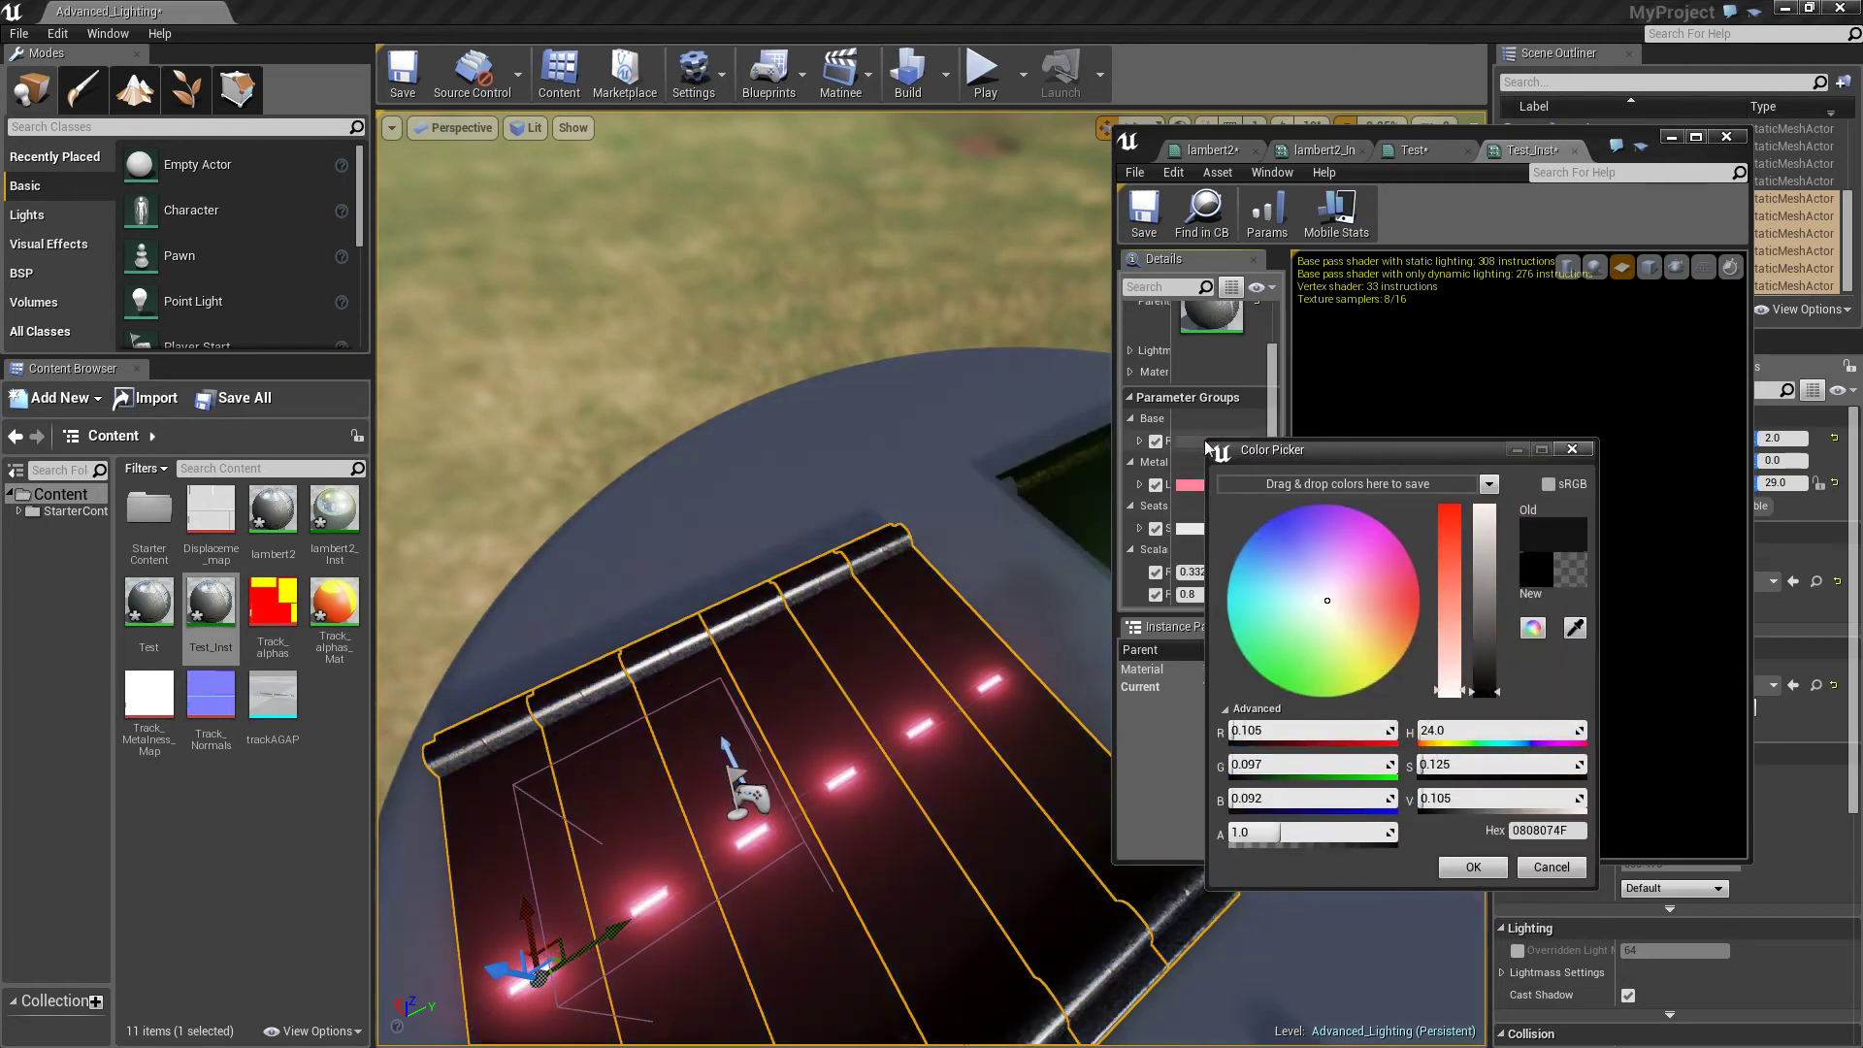
left_click_drag(1311, 580, 1301, 527)
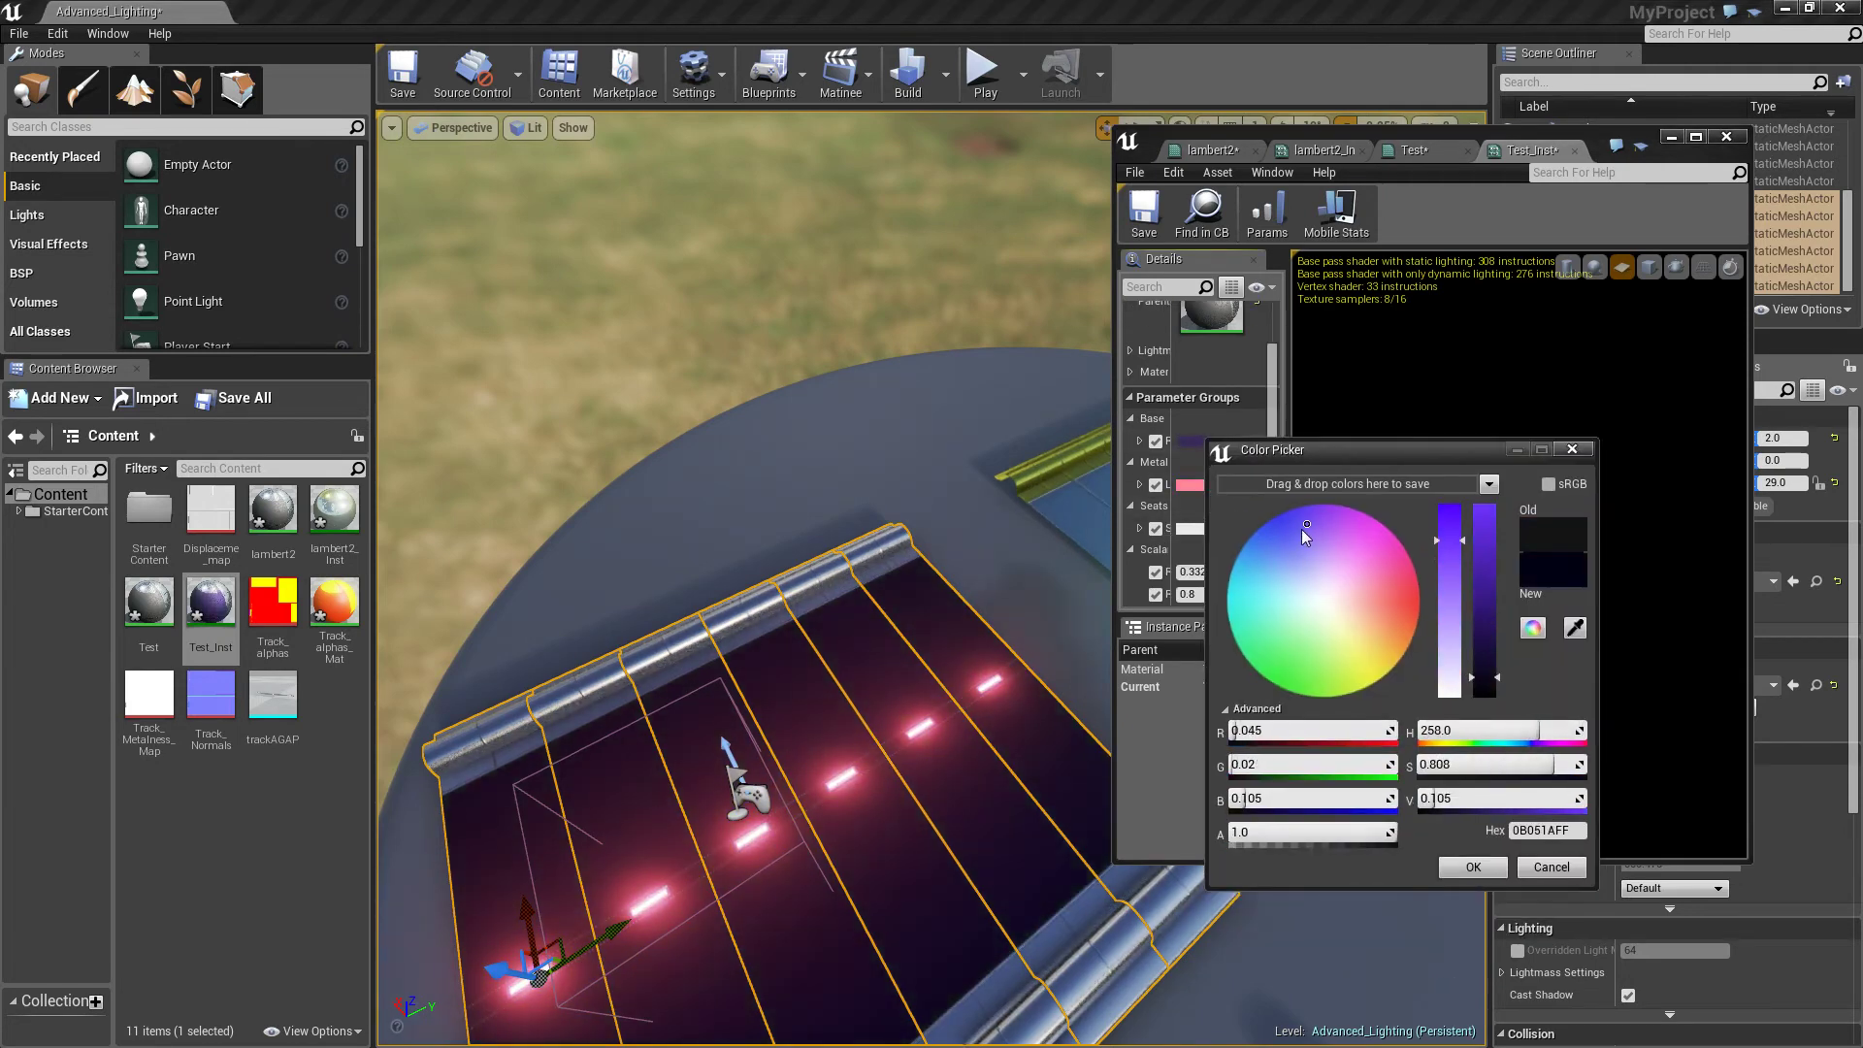
Set the instance's Sides colour to green, hex 5AD336FF, and close the colour picker
left_click(1189, 527)
left_click(1276, 771)
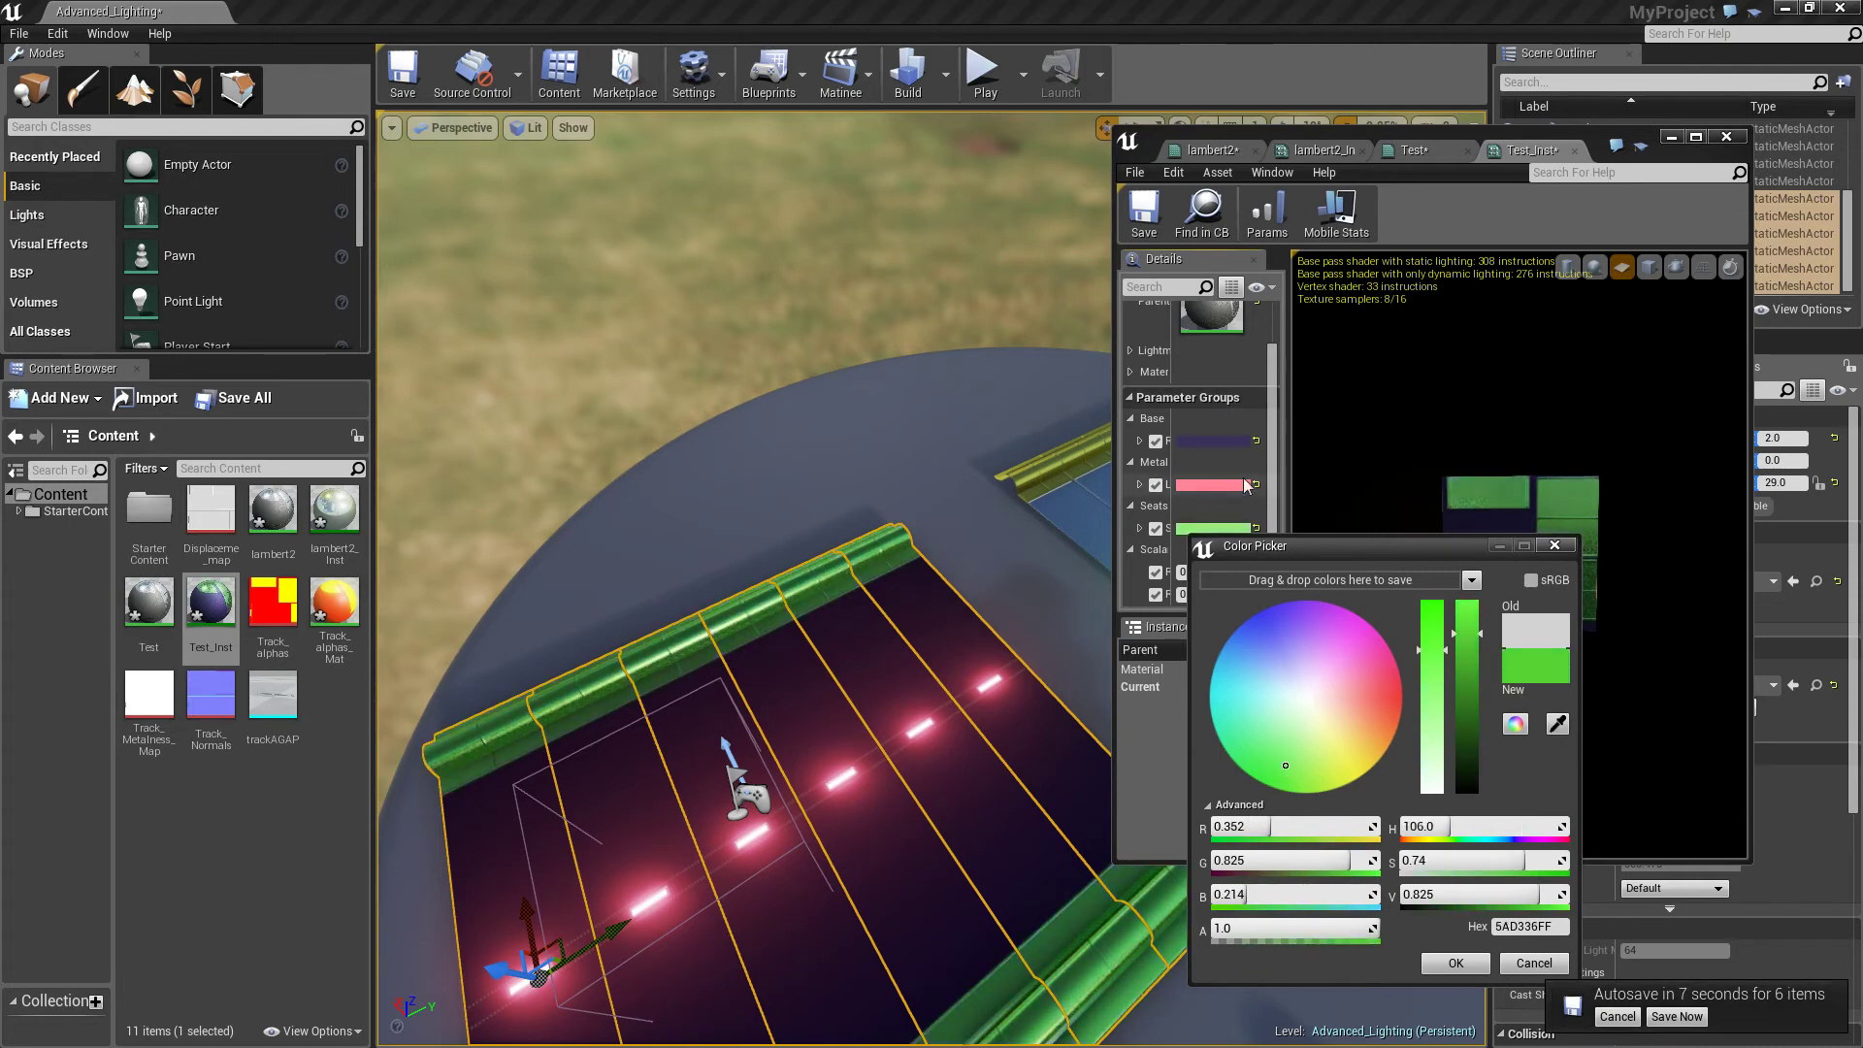
left_click(1553, 547)
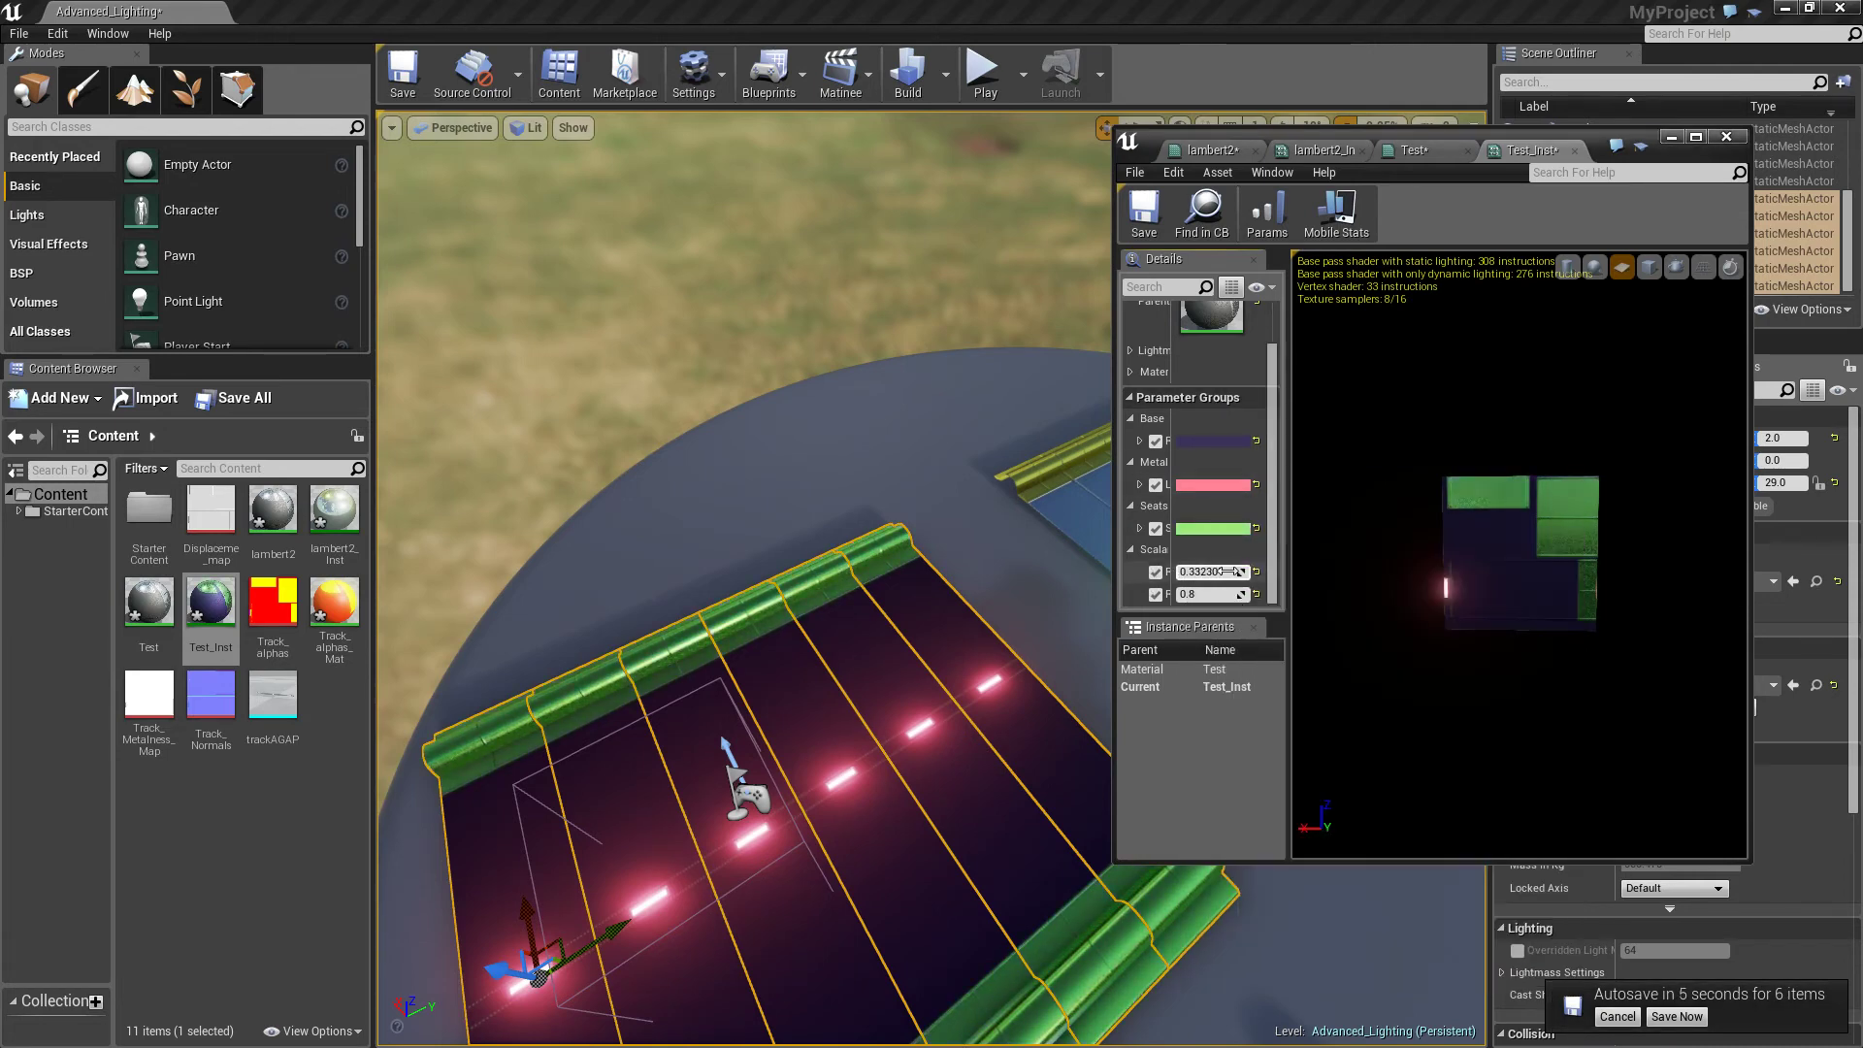
Set RoughnessMetal to 0.022715 and RoughnessRoad to 0.962334, and put the instance editor away
left_click_drag(1208, 572, 1178, 572)
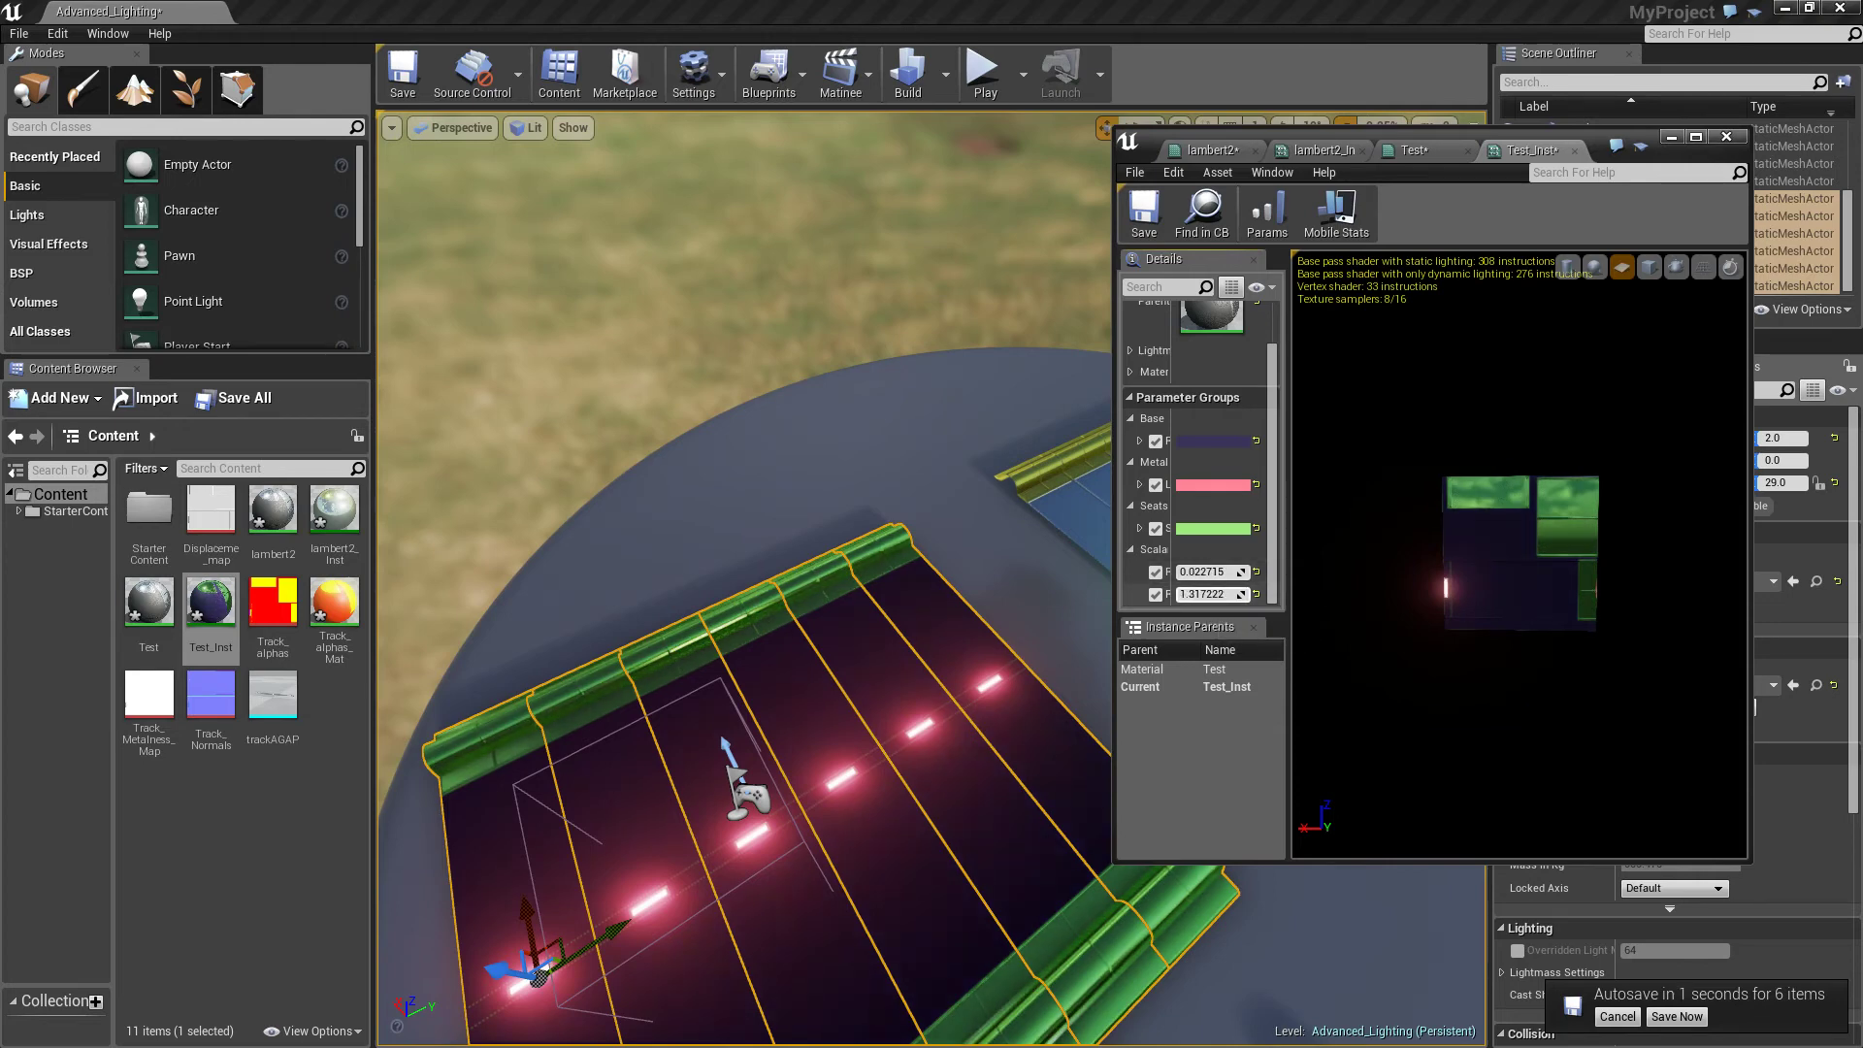
left_click_drag(1209, 594, 1185, 593)
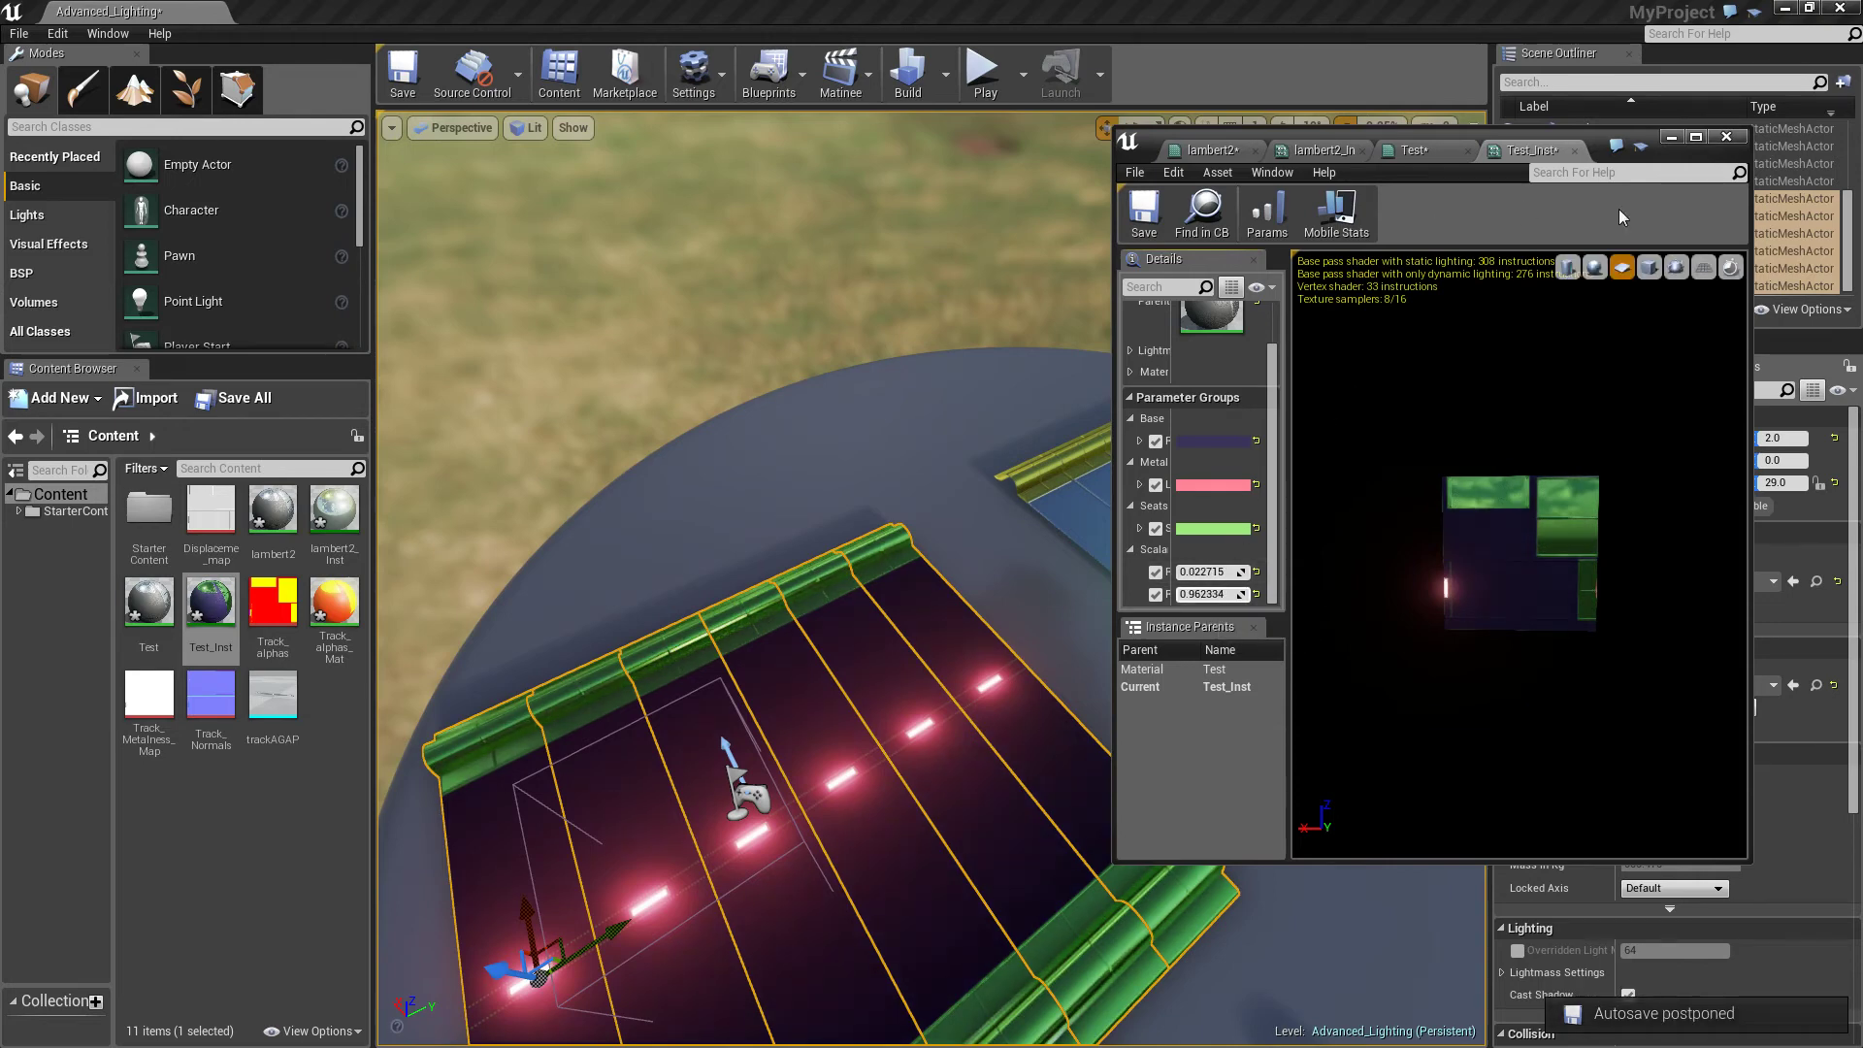
left_click(1678, 144)
Deselect the track pieces and examine the recoloured track beside the yellow-sided one from several angles
key("ctrl+shift+s")
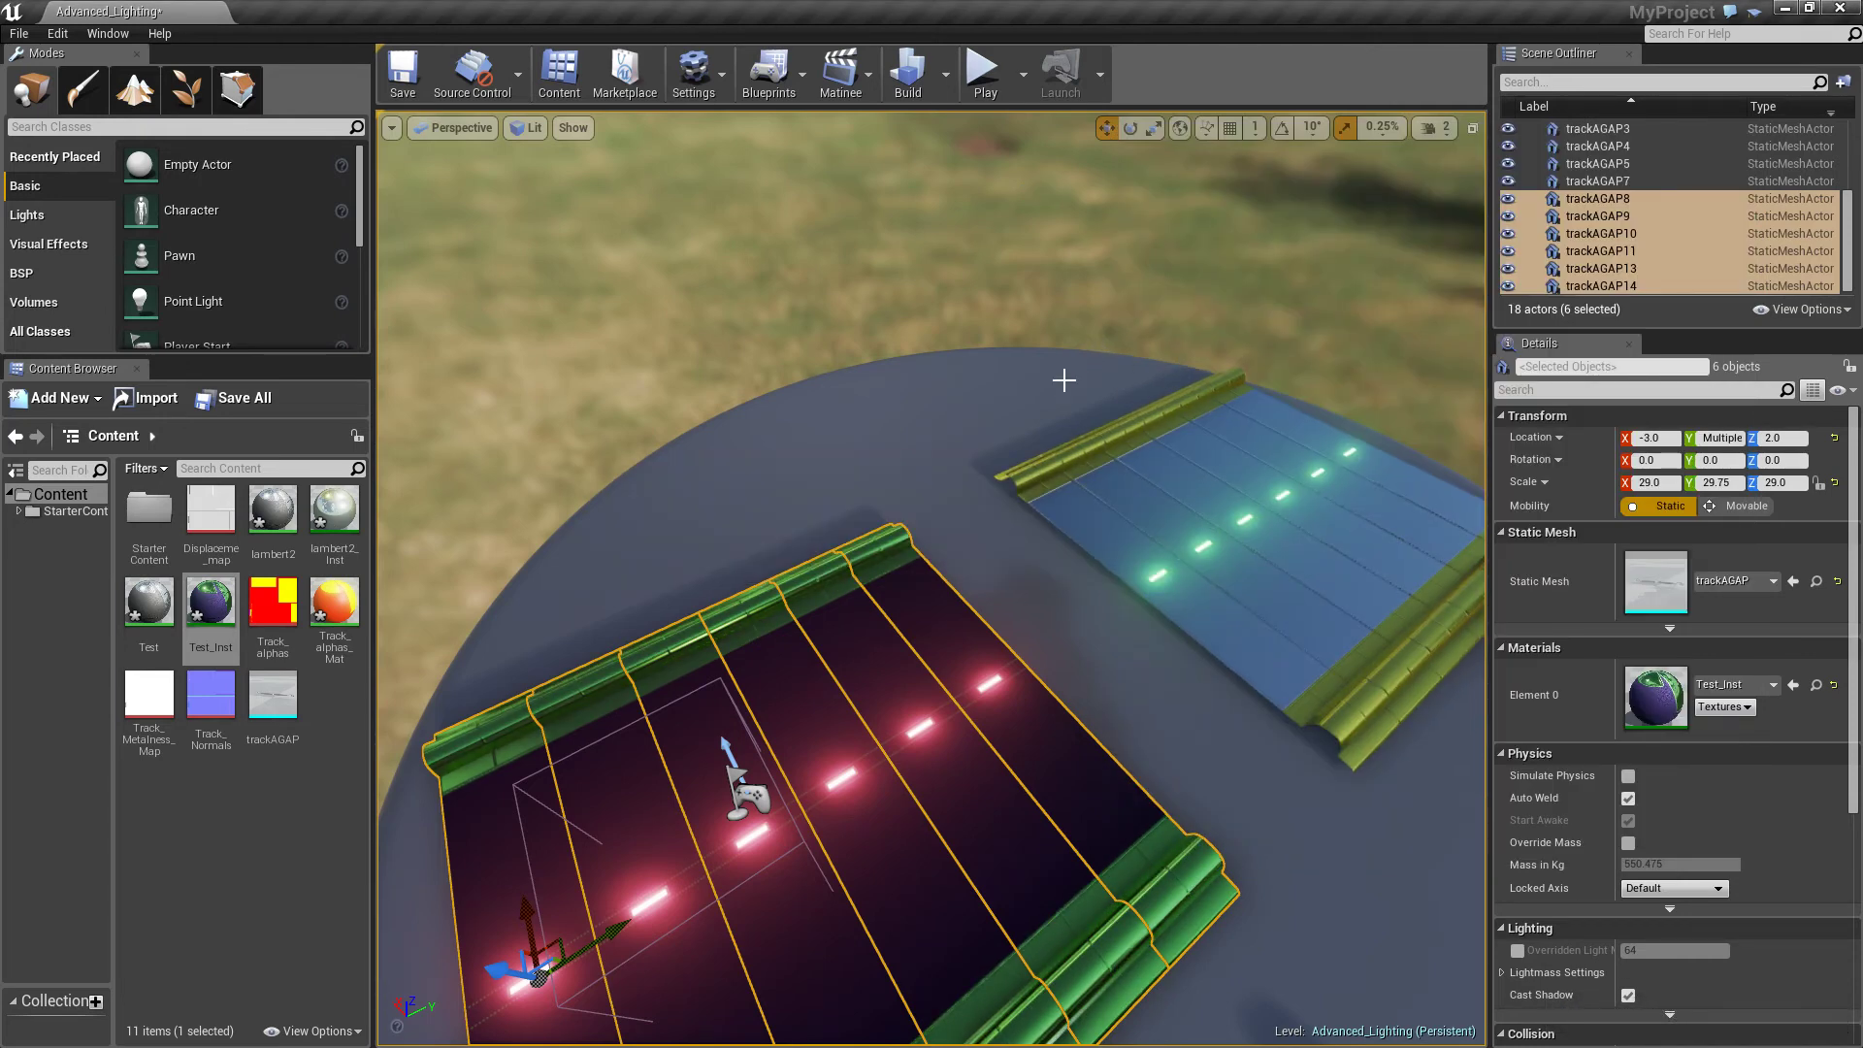
left_click(1093, 283)
right_click_drag(1093, 282, 1151, 391)
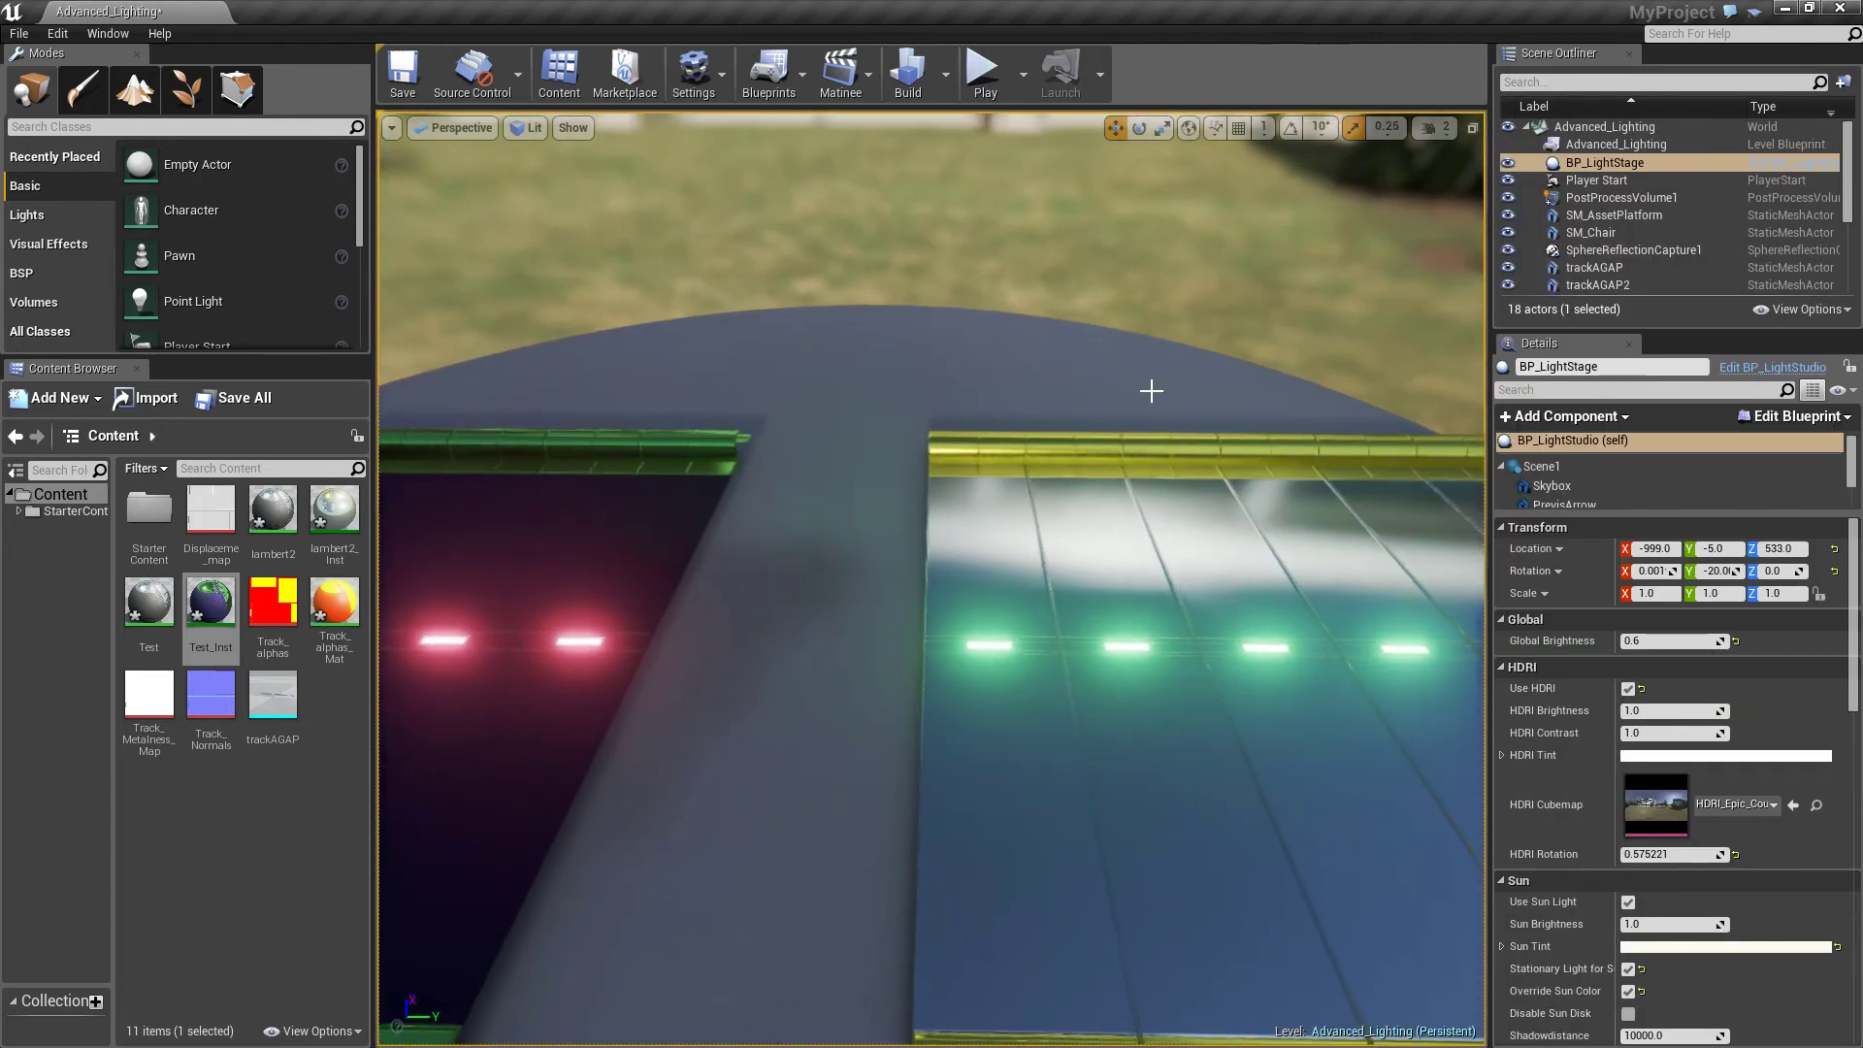
right_click_drag(926, 394, 918, 387)
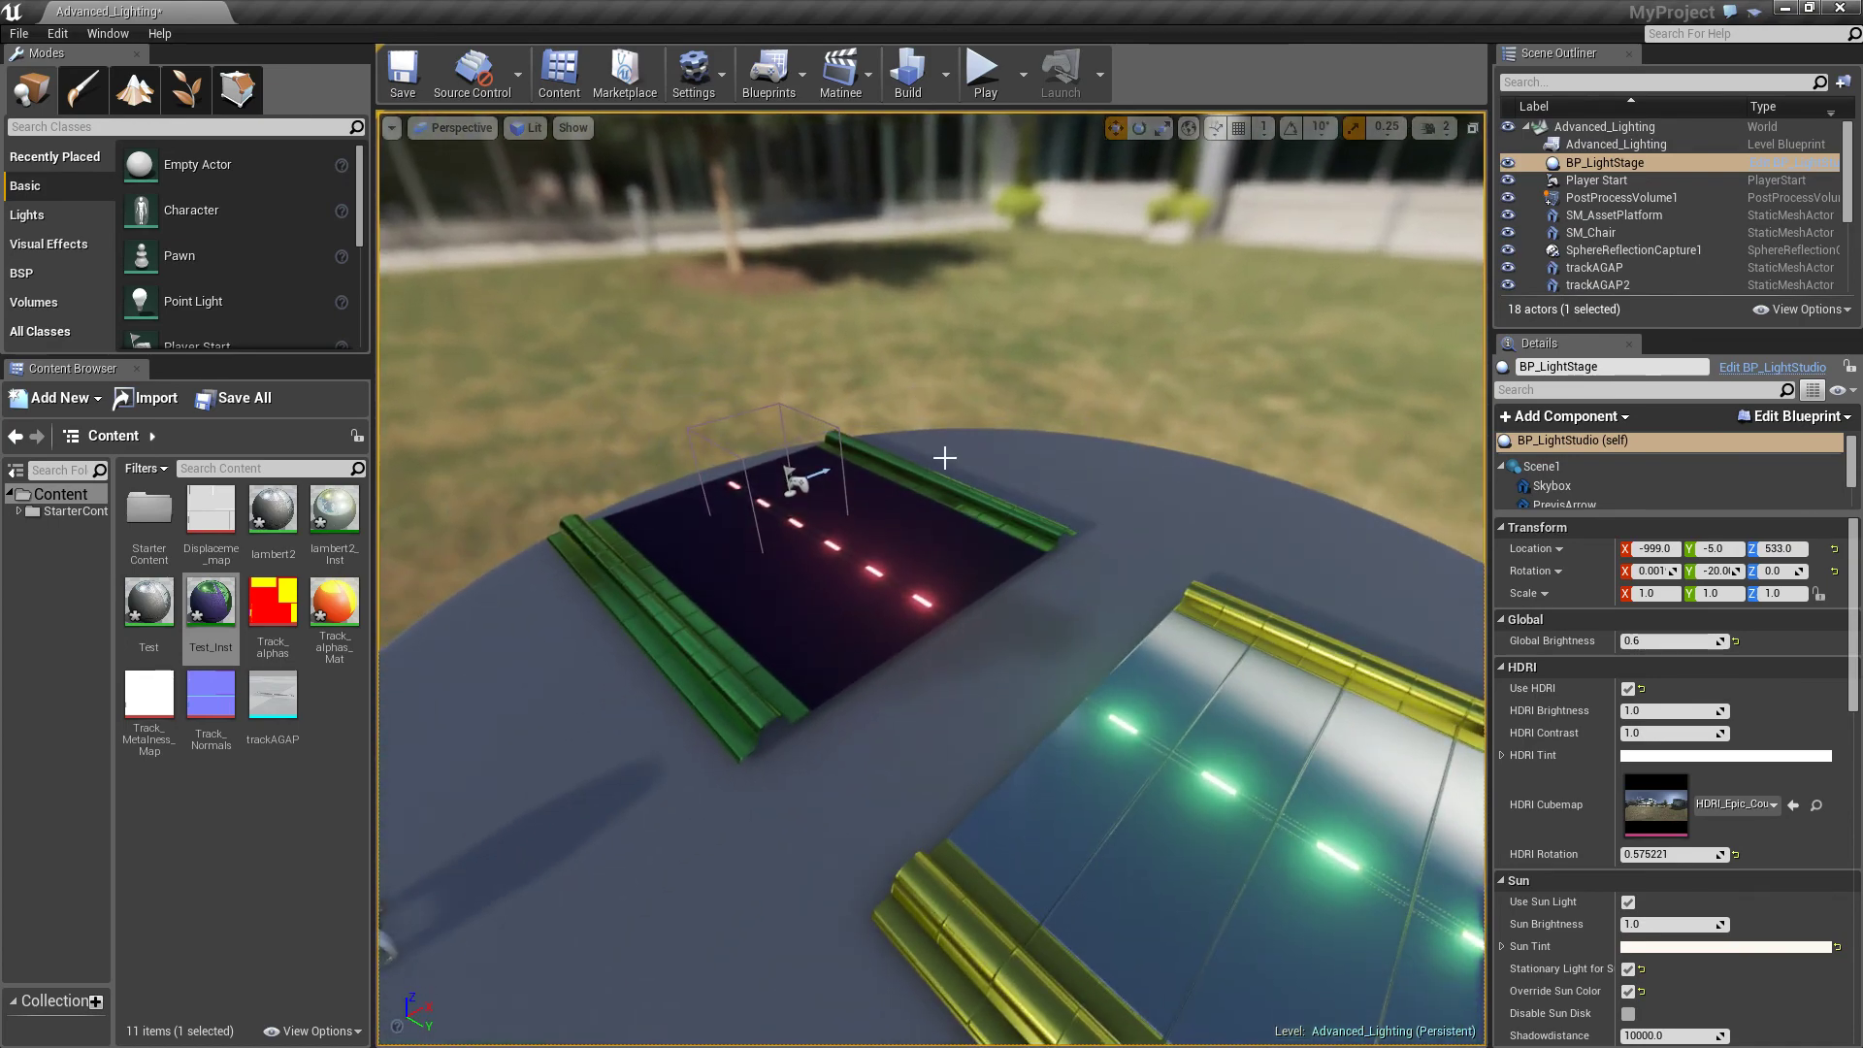
Select all six pieces of the green-sided track and apply the lambert2_Inst material to them
right_click_drag(944, 457, 950, 515)
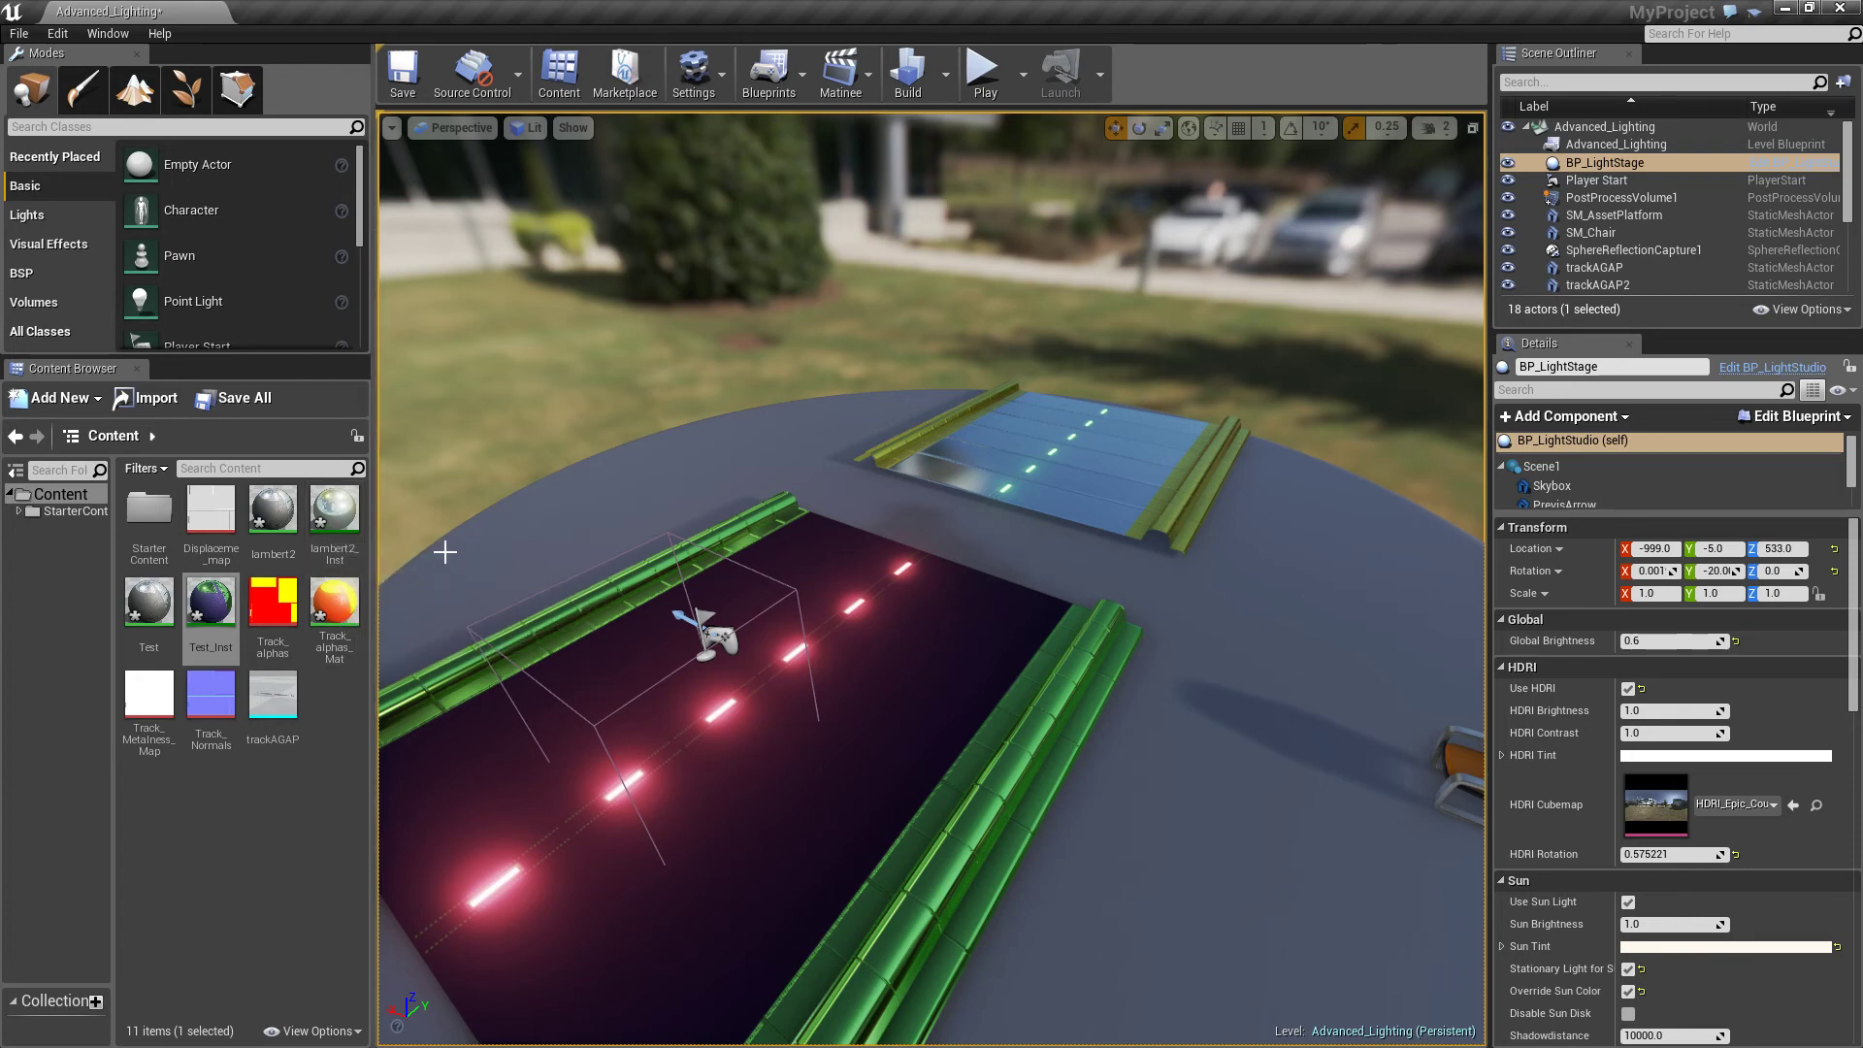
right_click_drag(445, 544, 707, 544)
left_click(818, 577)
left_click(817, 582, "ctrl")
left_click(809, 662, "ctrl")
left_click(777, 749, "ctrl")
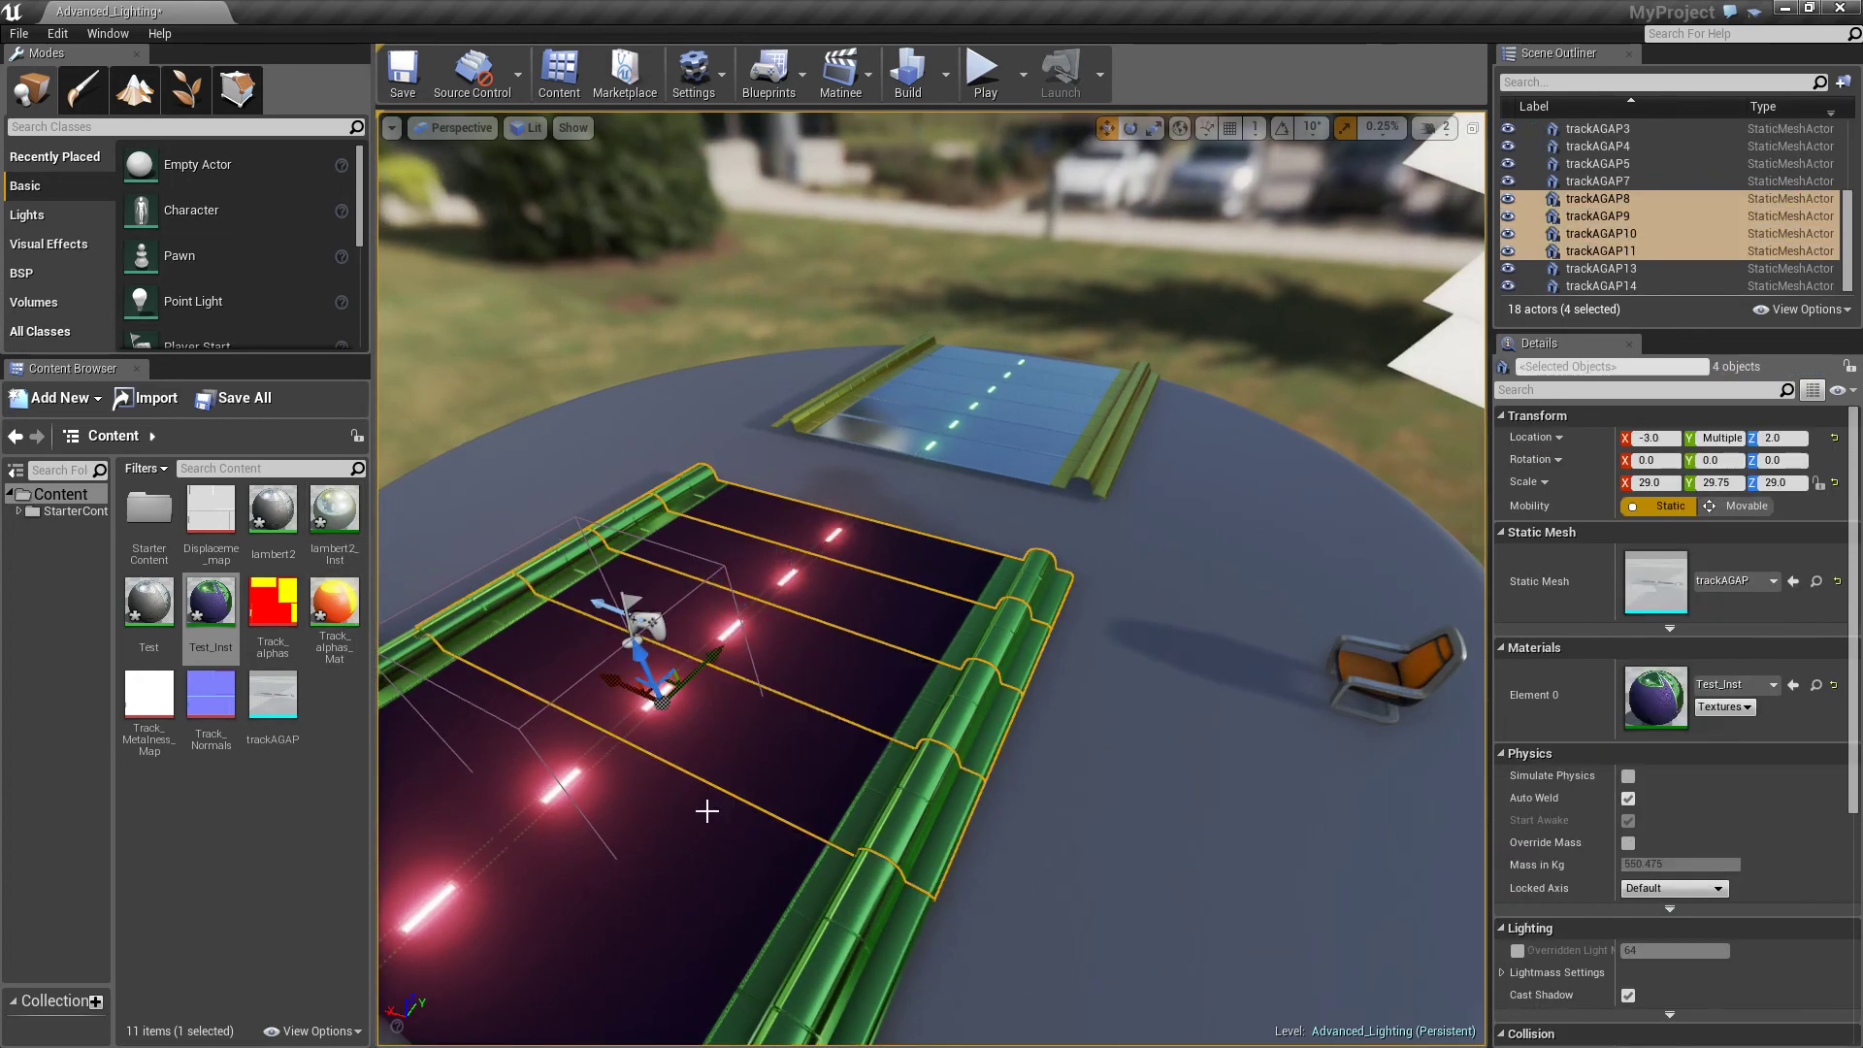
left_click(700, 814, "ctrl")
left_click(568, 975, "ctrl")
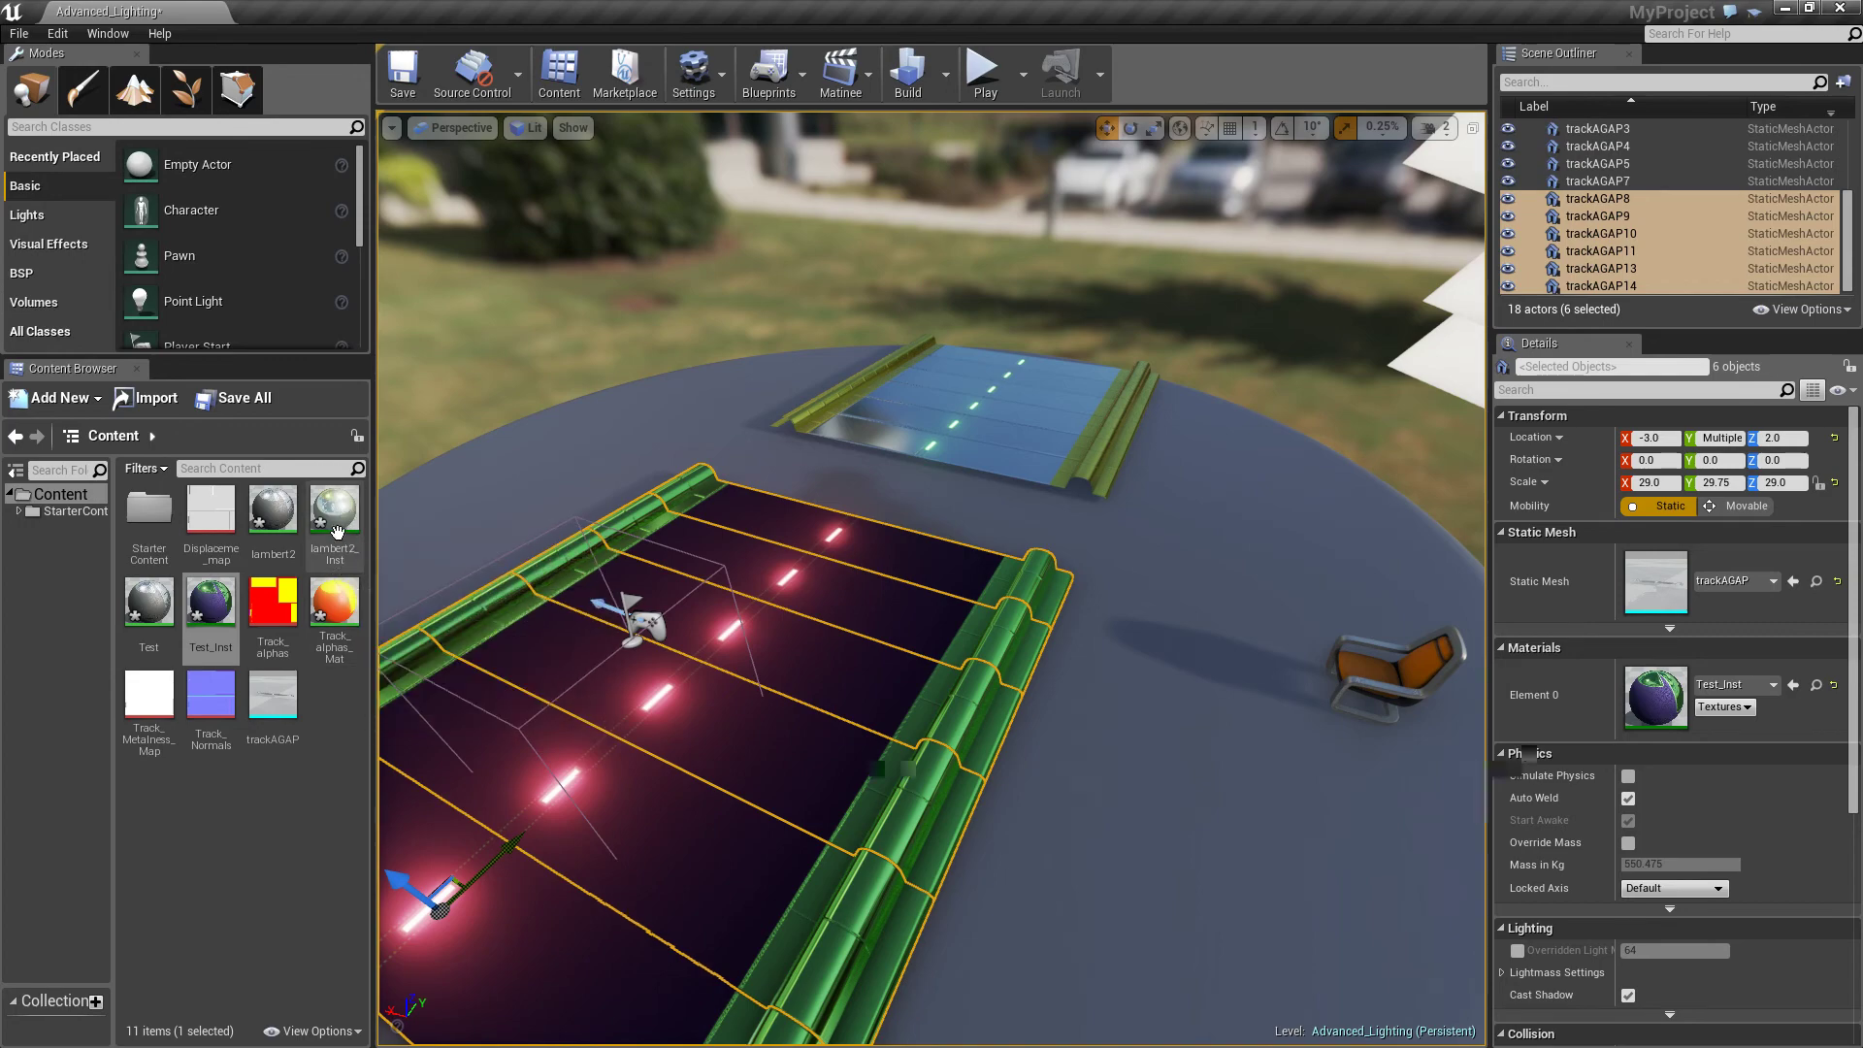
left_click_drag(338, 531, 657, 815)
Apply Test_Inst to the three pieces at the track's end nearest the other track, and clear their selection
right_click_drag(656, 815, 745, 715)
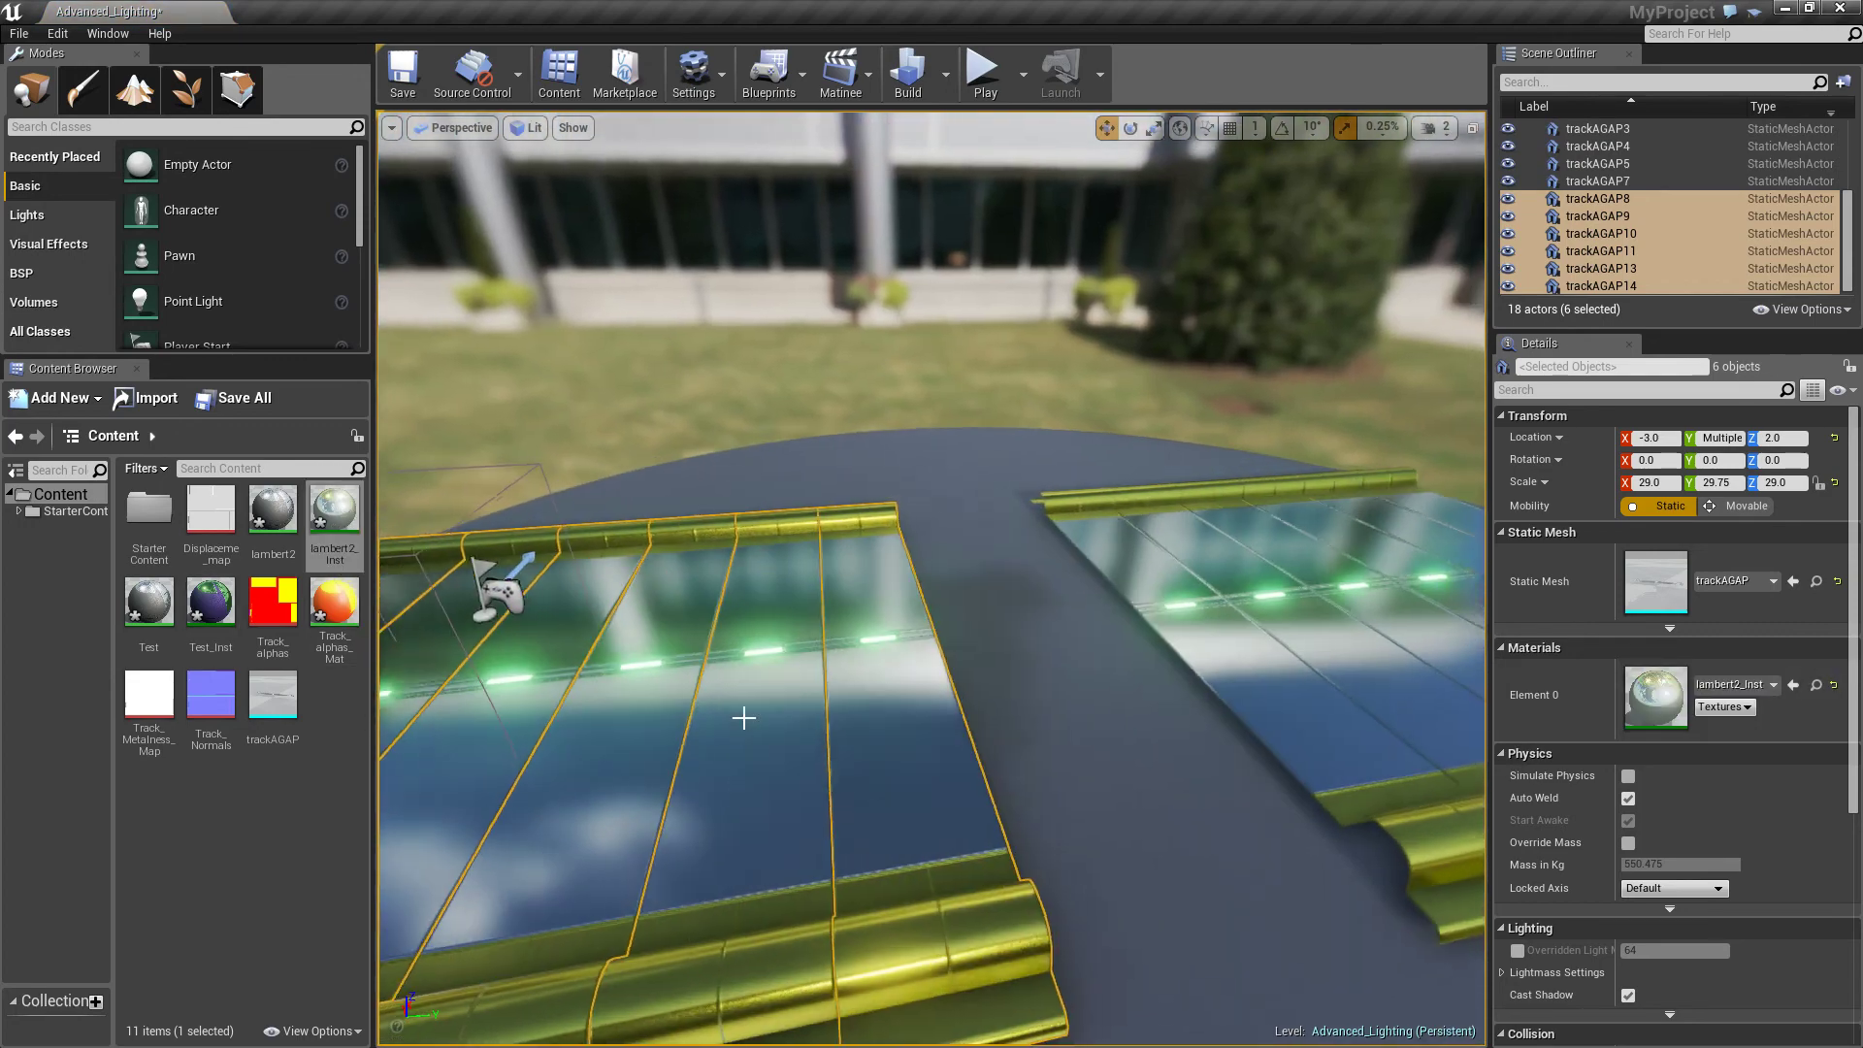
left_click(670, 723)
left_click(802, 730, "ctrl")
left_click(975, 736, "ctrl")
left_click_drag(202, 620, 727, 740)
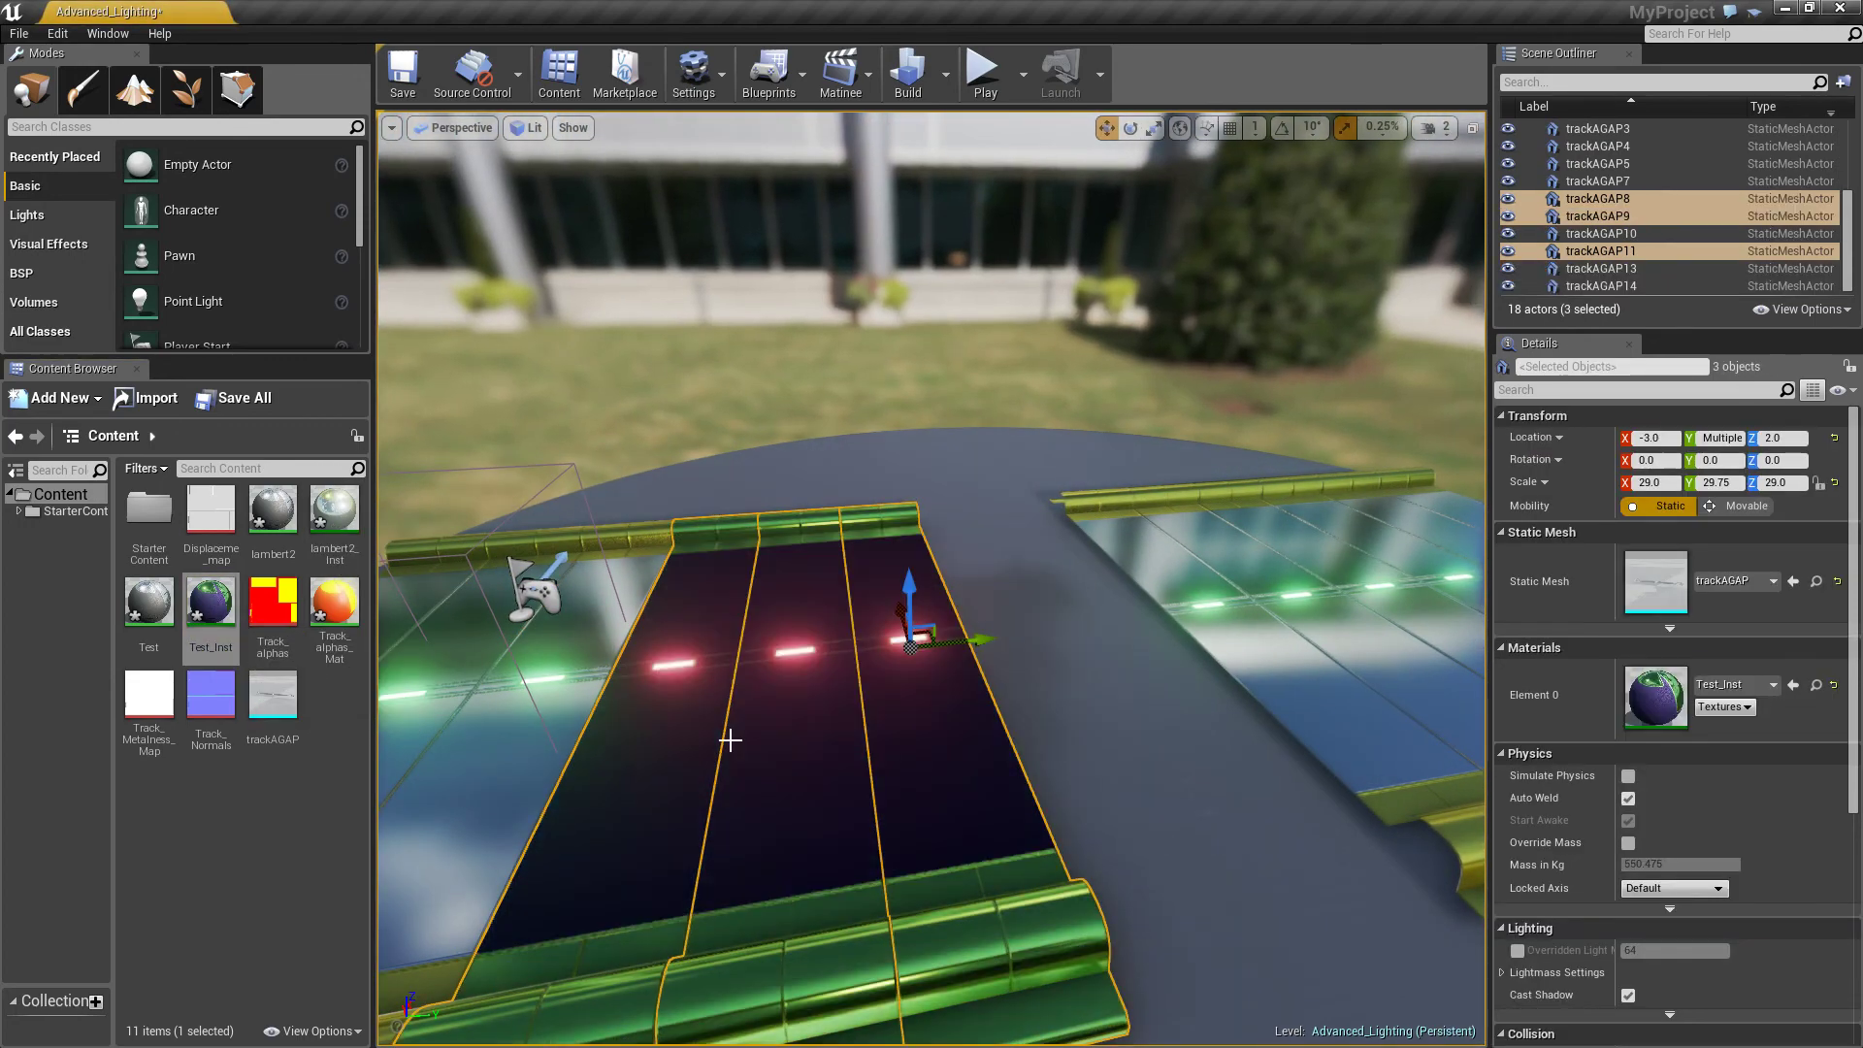
right_click_drag(727, 740, 679, 699)
left_click(728, 388)
Alternate the track's materials by applying lambert2_Inst to the middle green-sided piece and Test_Inst to the middle yellow-sided piece
right_click_drag(728, 388, 449, 440)
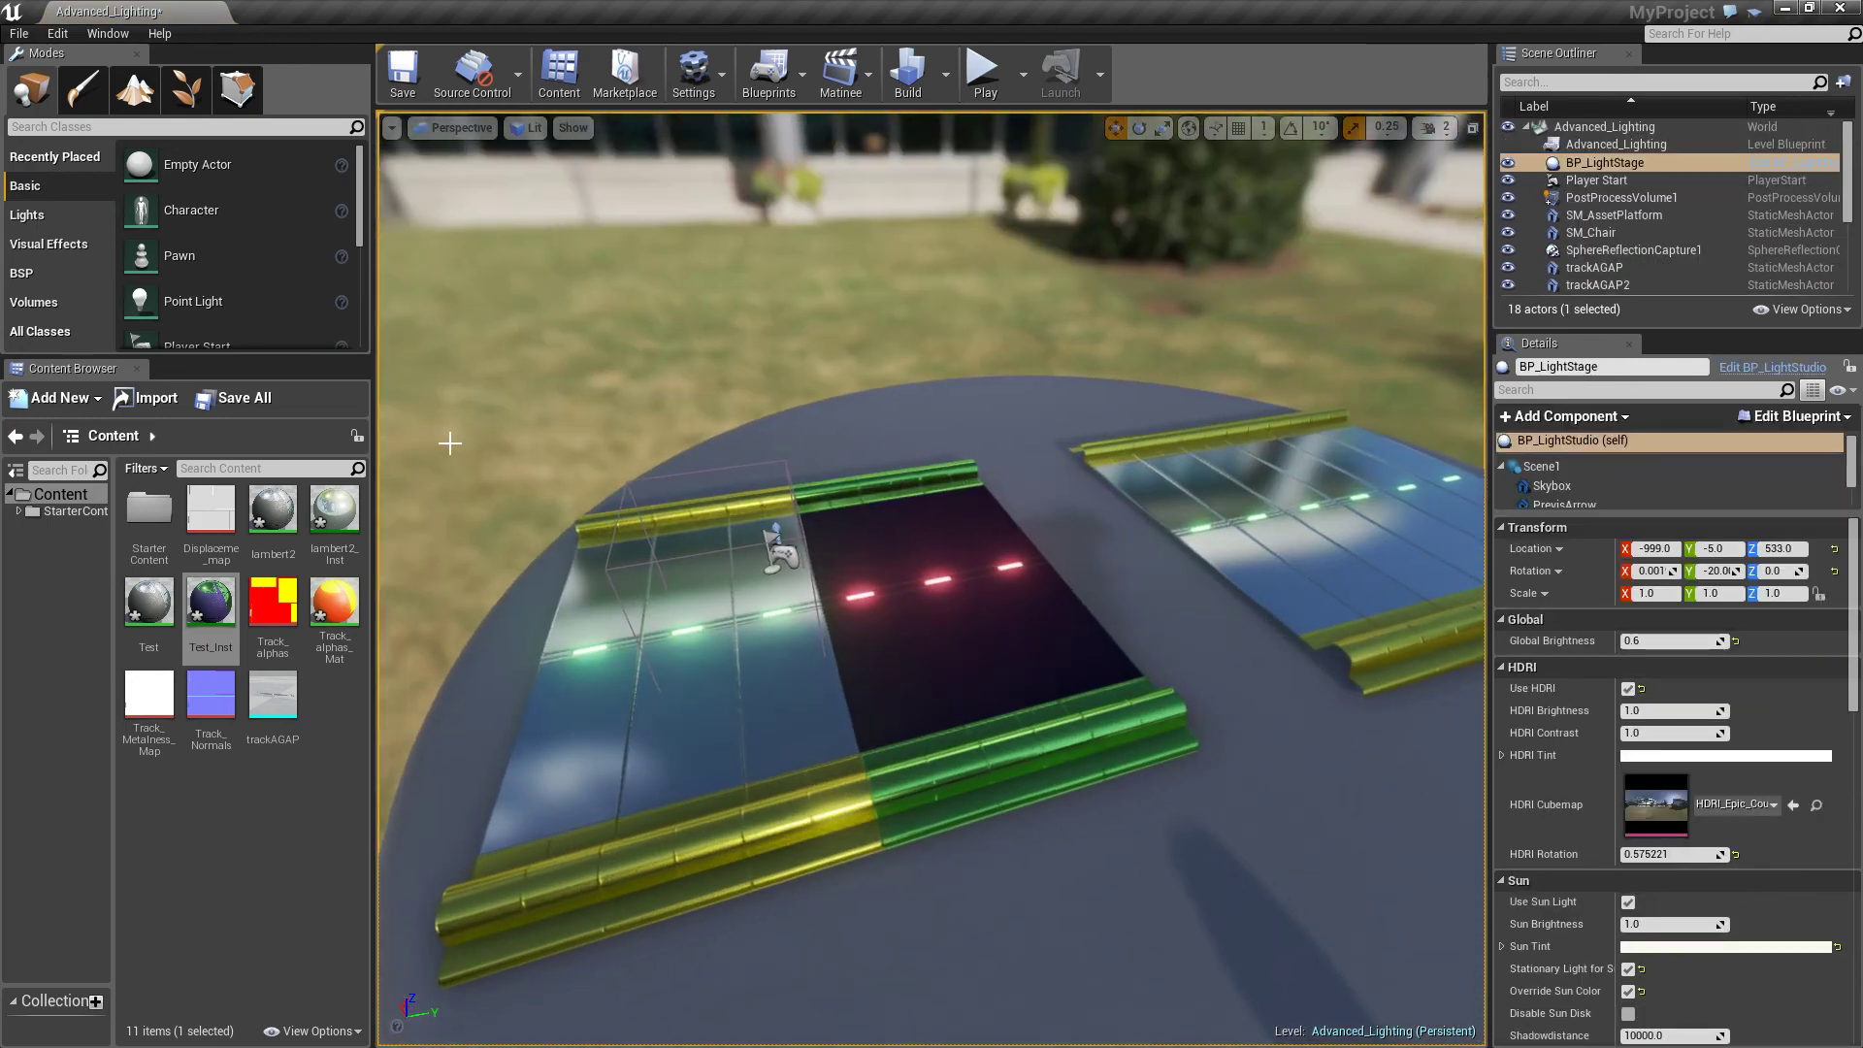
left_click_drag(339, 515, 912, 566)
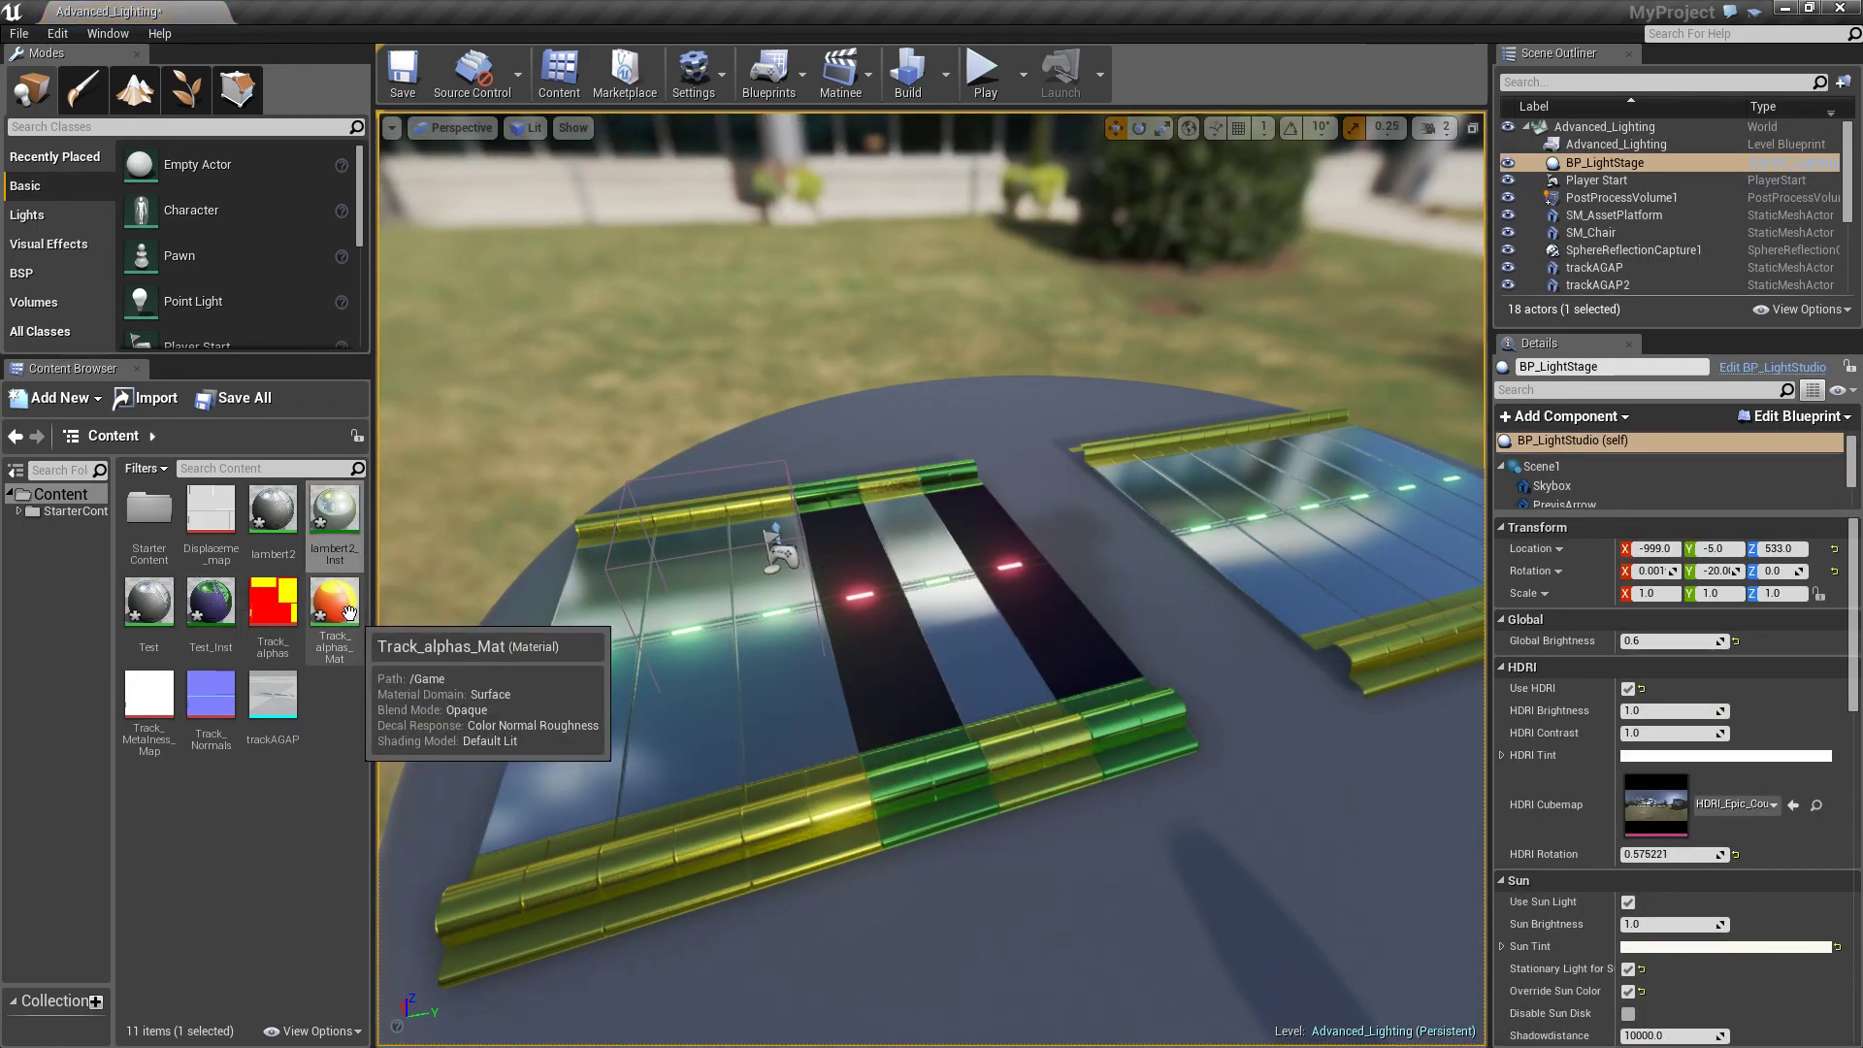
left_click_drag(206, 603, 641, 637)
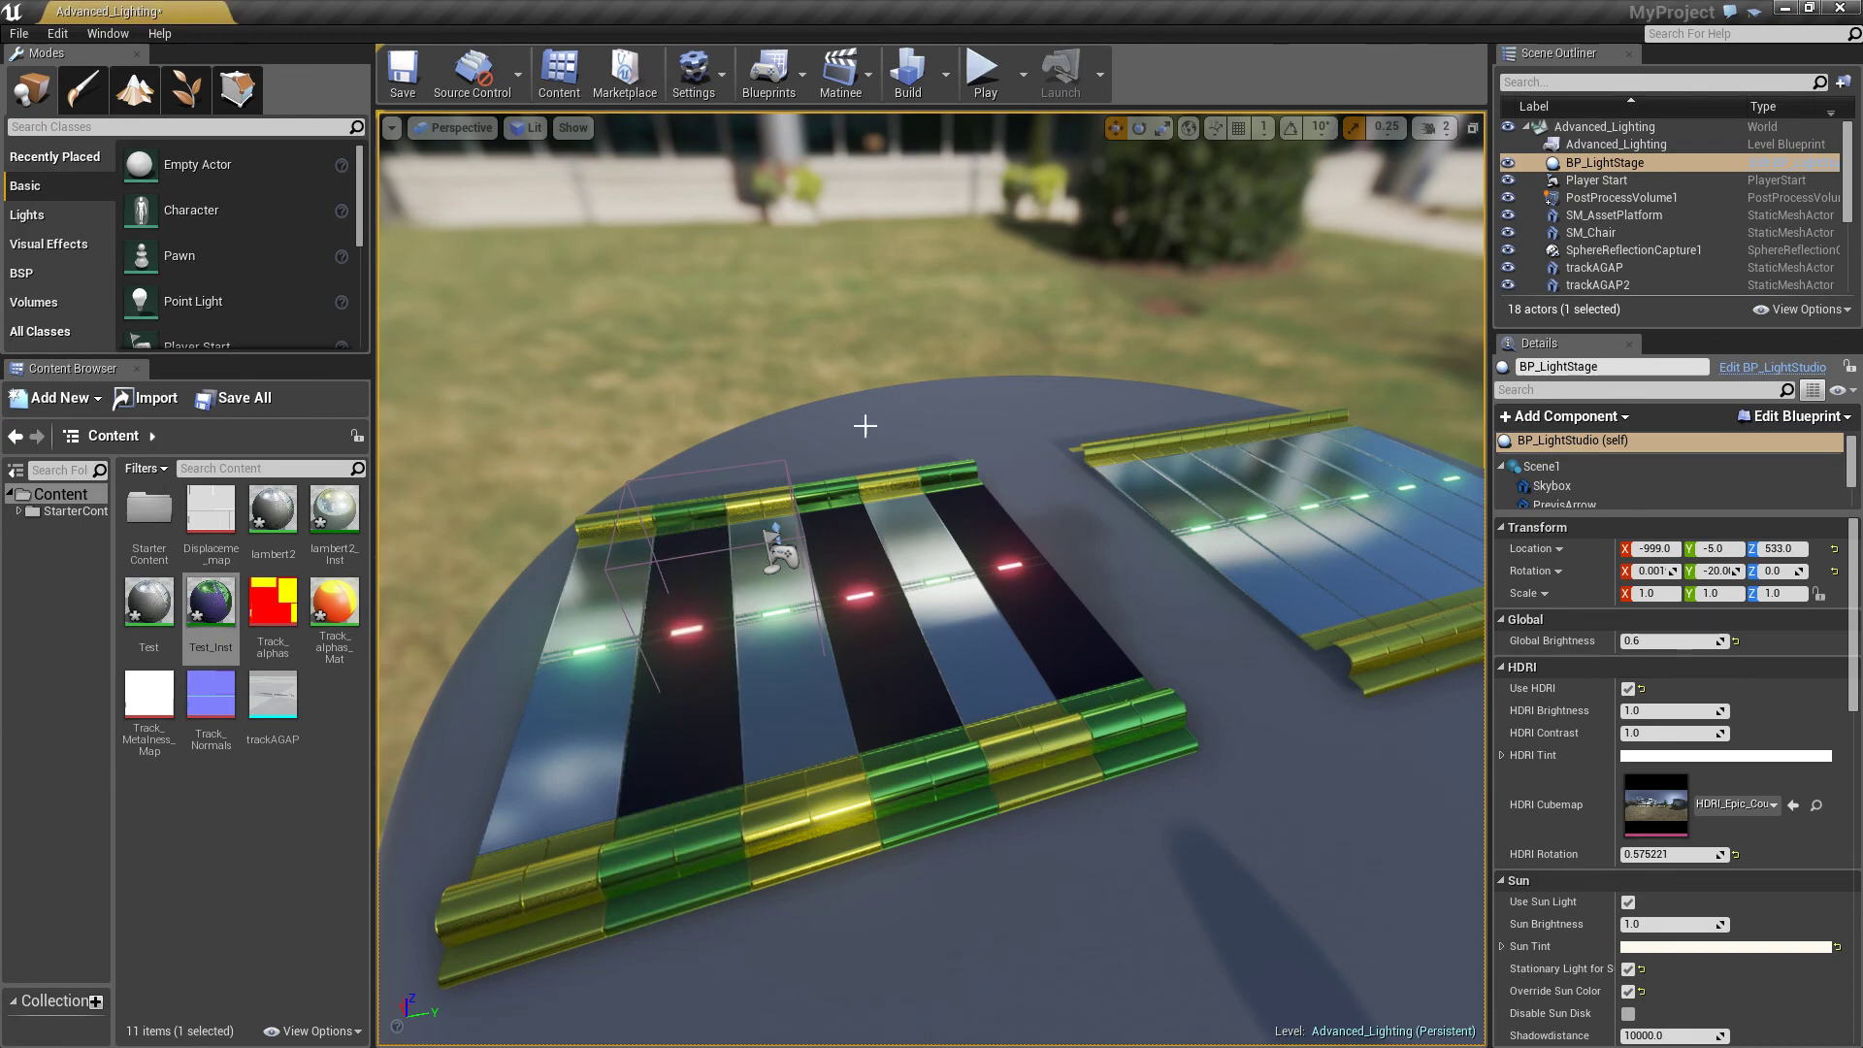
mouse_move(909, 355)
right_mouse_down()
mouse_move(909, 437)
mouse_move(854, 369)
mouse_move(679, 369)
mouse_move(961, 365)
mouse_move(912, 360)
right_mouse_up()
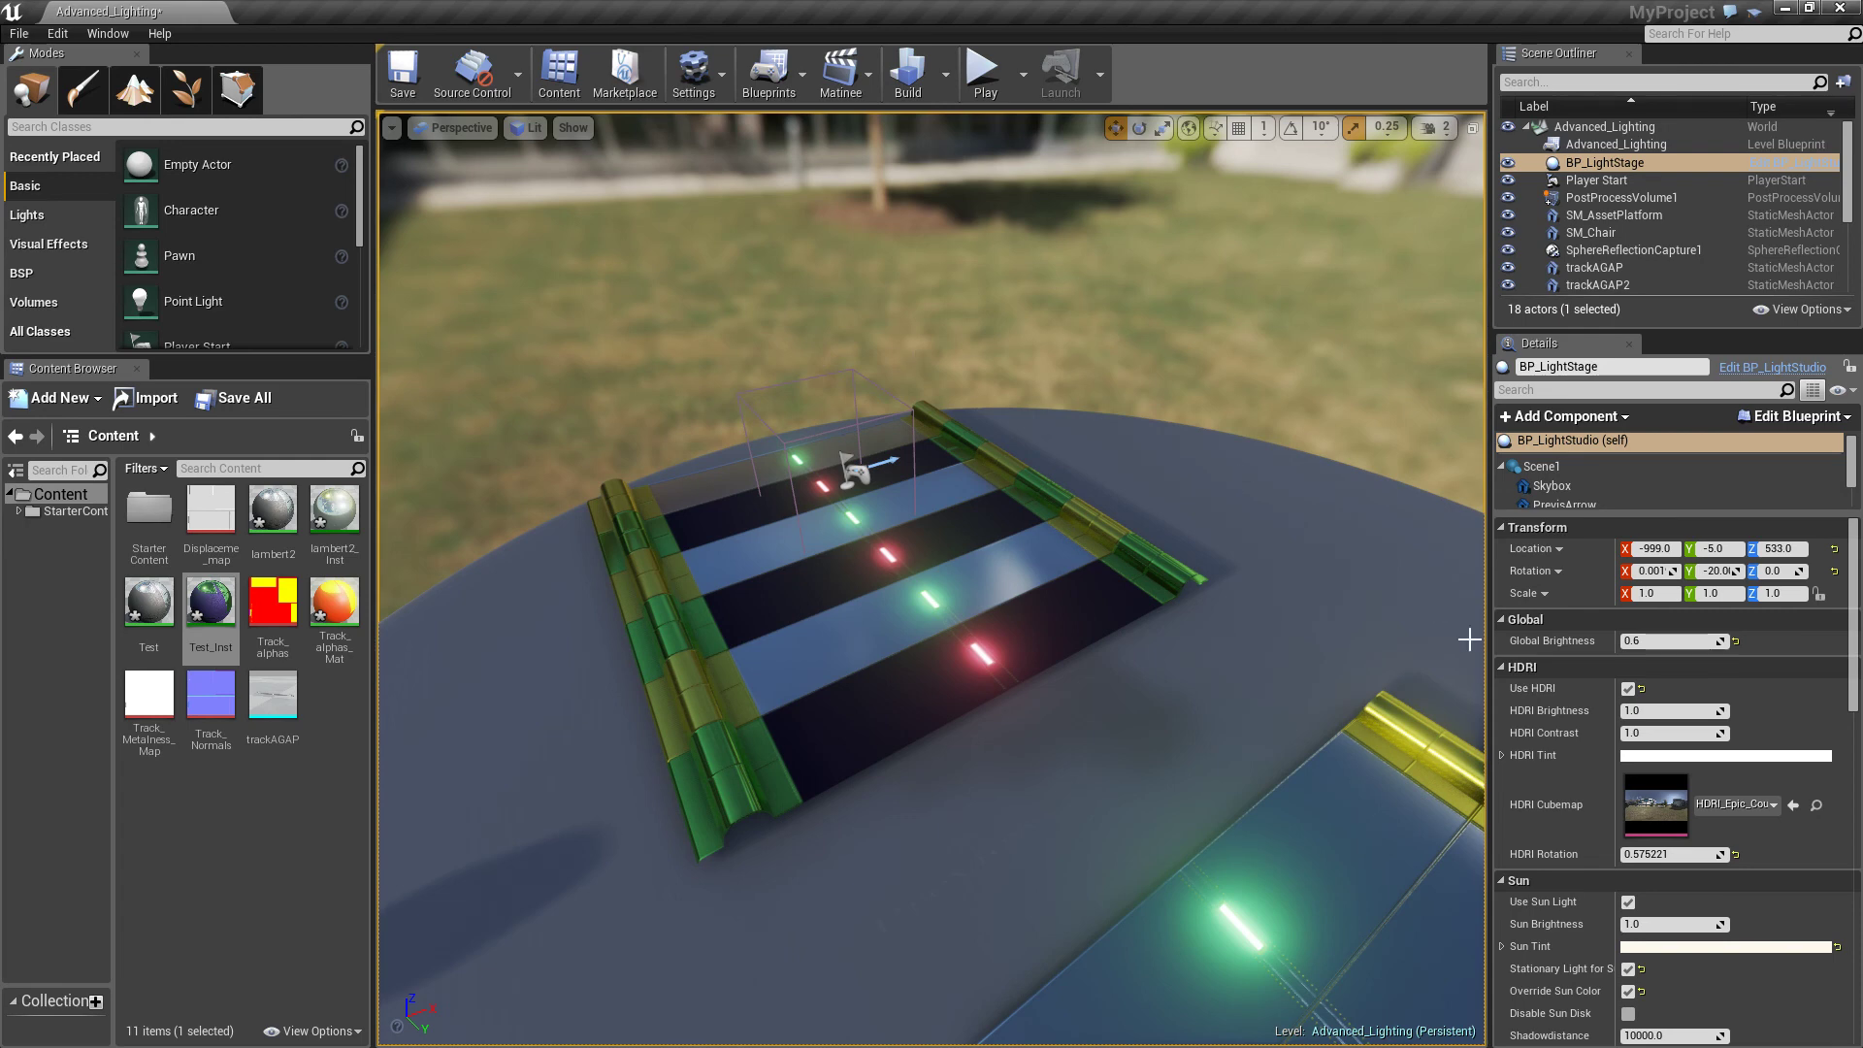
left_click(894, 683)
left_click(1125, 315)
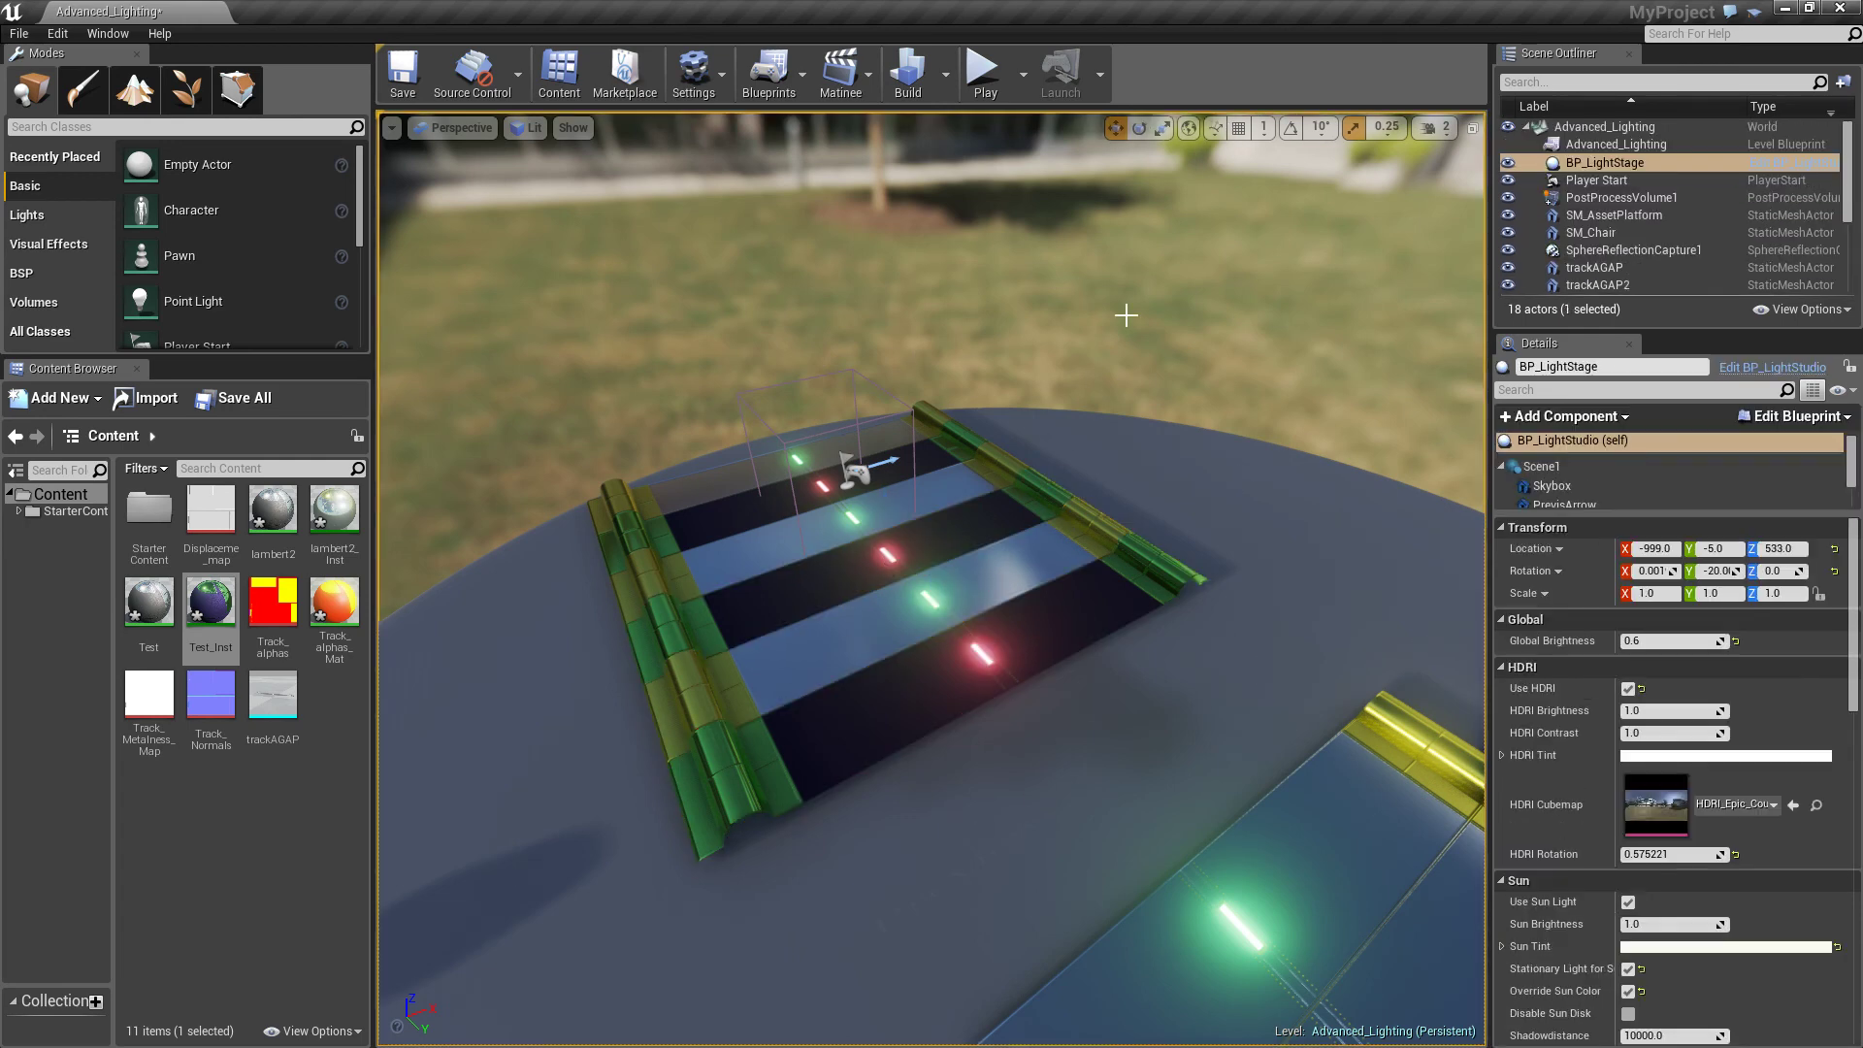